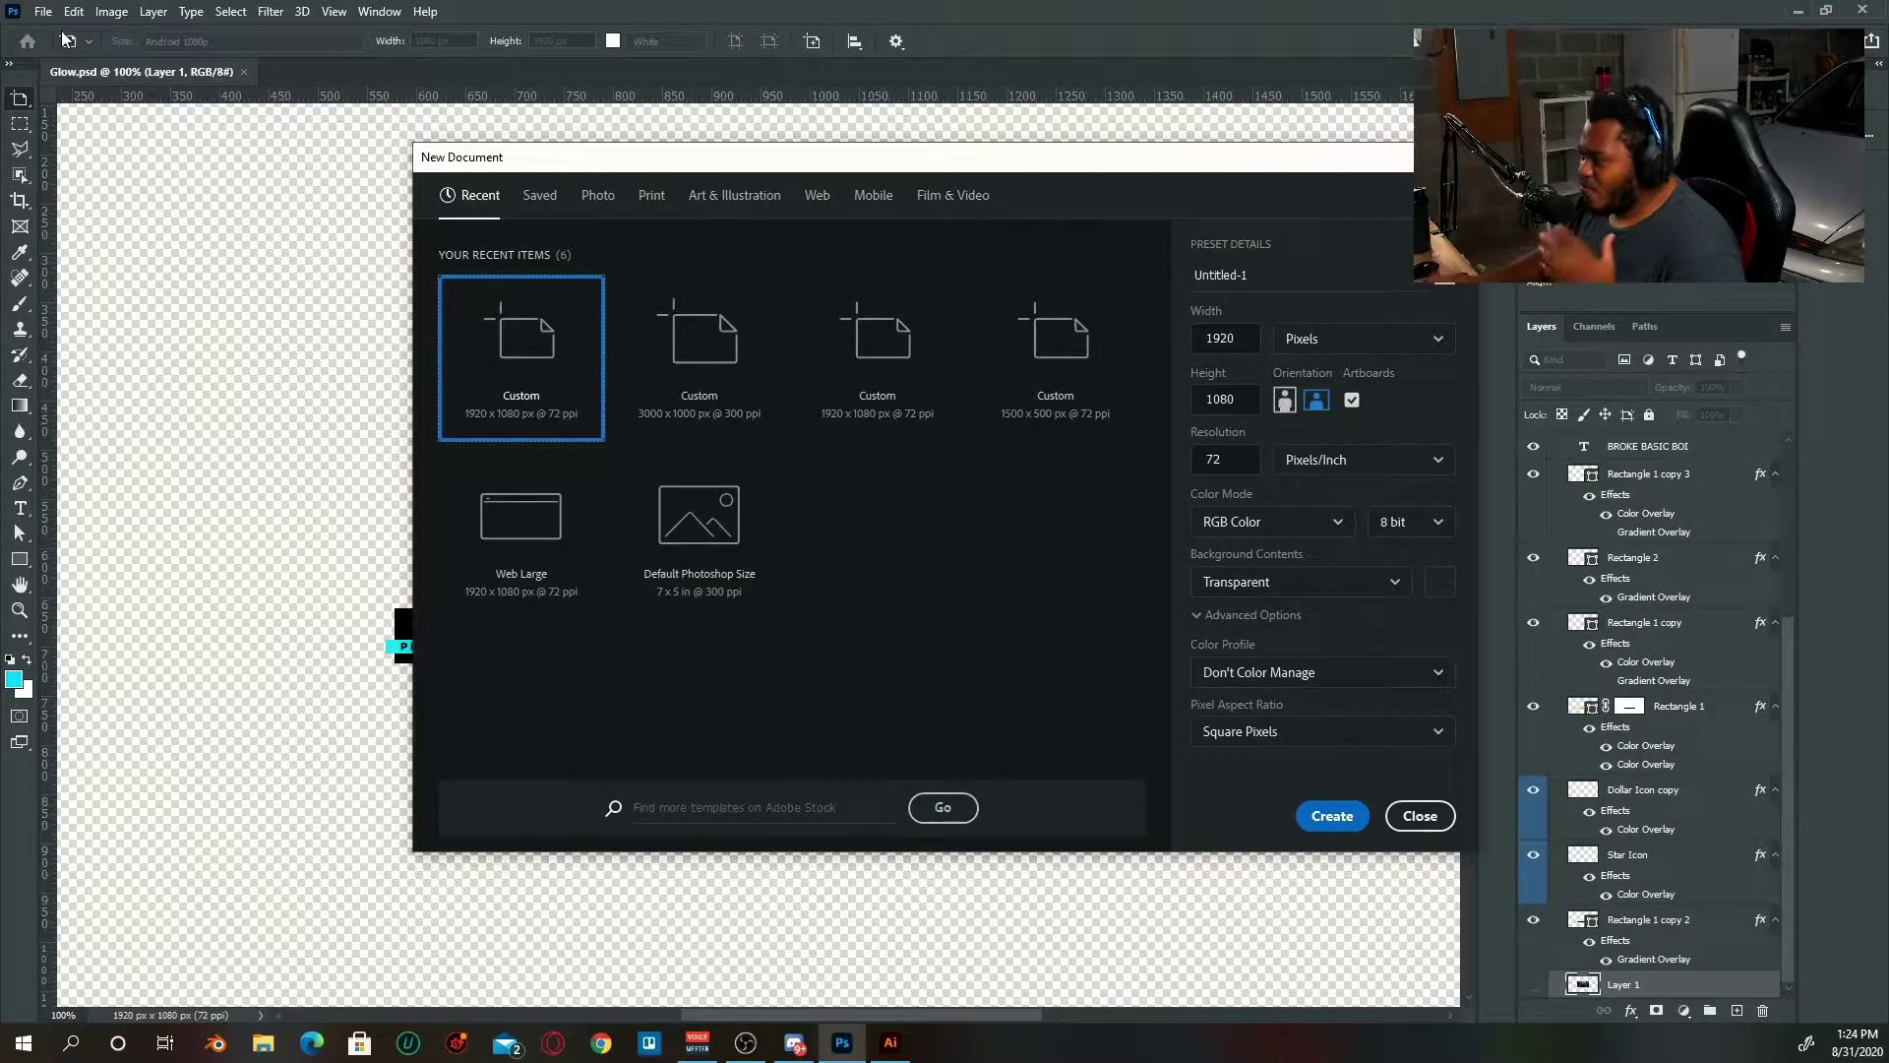
# - Create a new 1920 x 1080 px transparent document at 72 ppi named Glow Overlay
pyautogui.doubleClick(1301, 272)
pyautogui.moveTo(1297, 269); pyautogui.dragTo(1119, 267)
pyautogui.write('Glow Overlay')
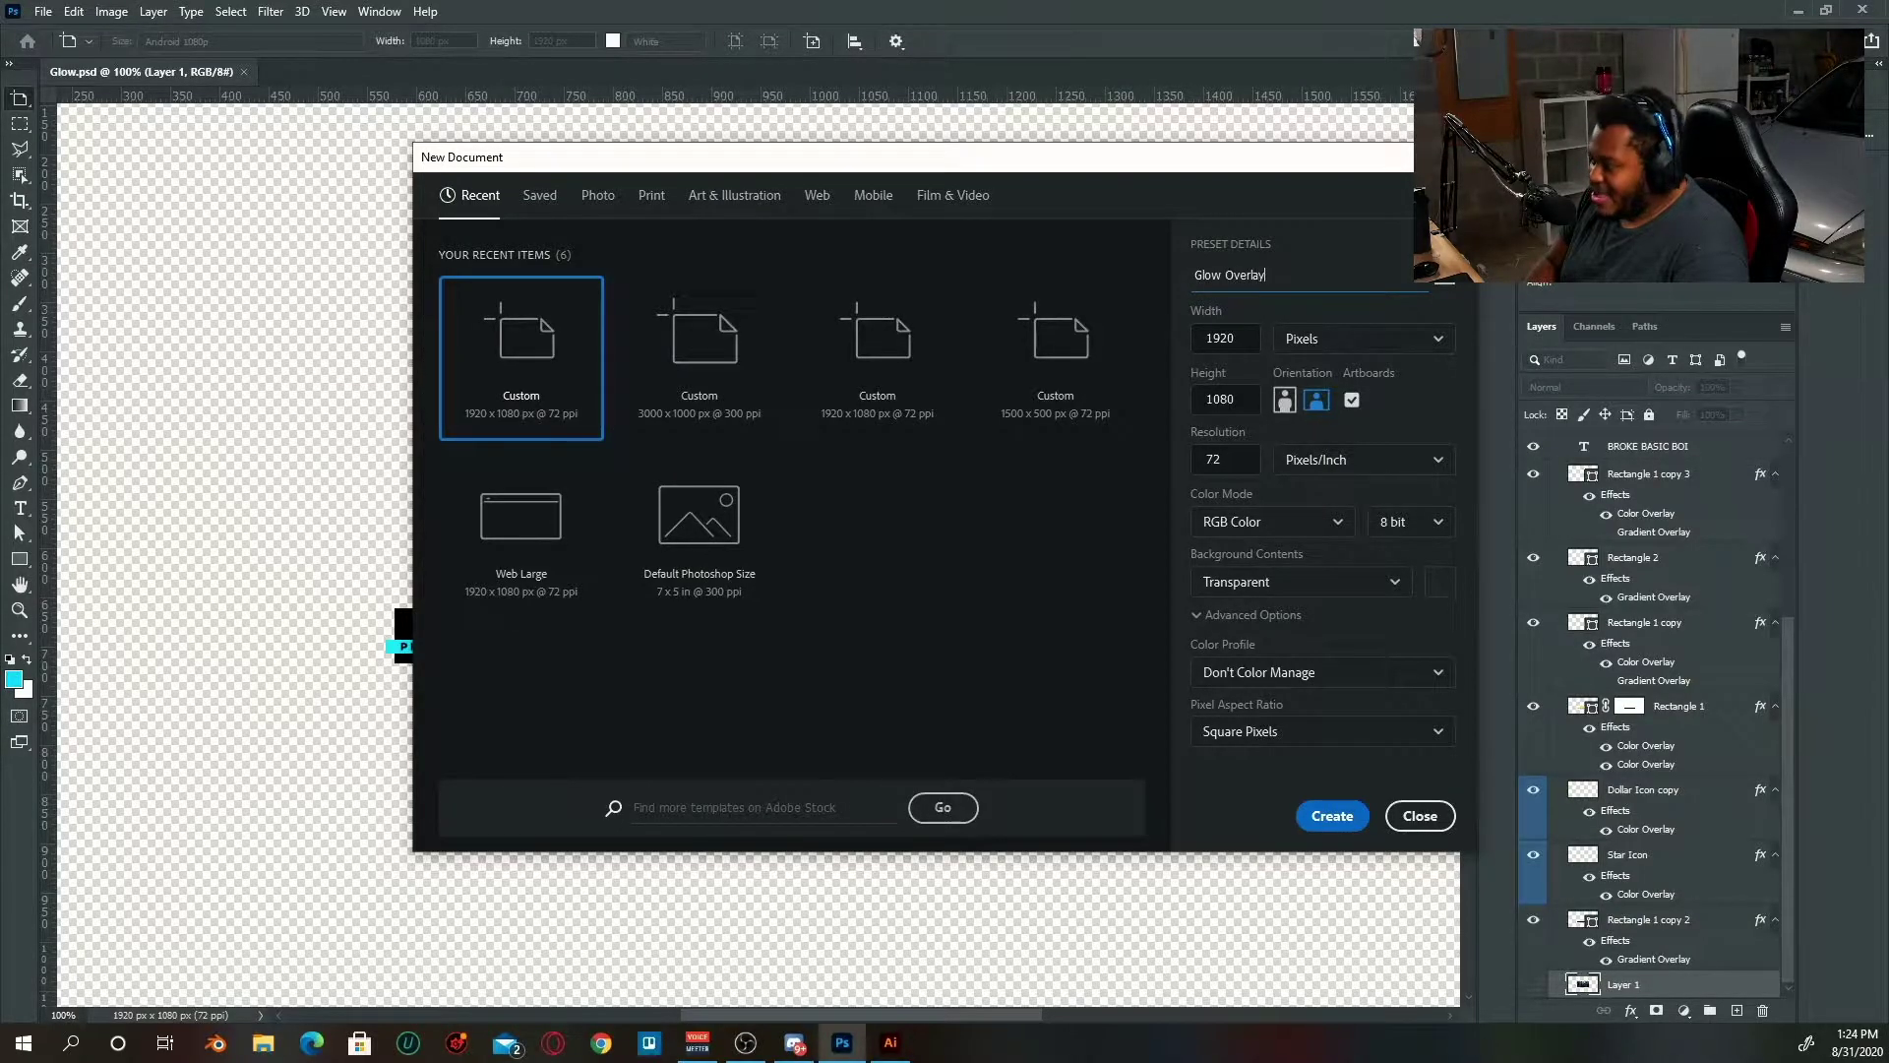
pyautogui.press('Return')
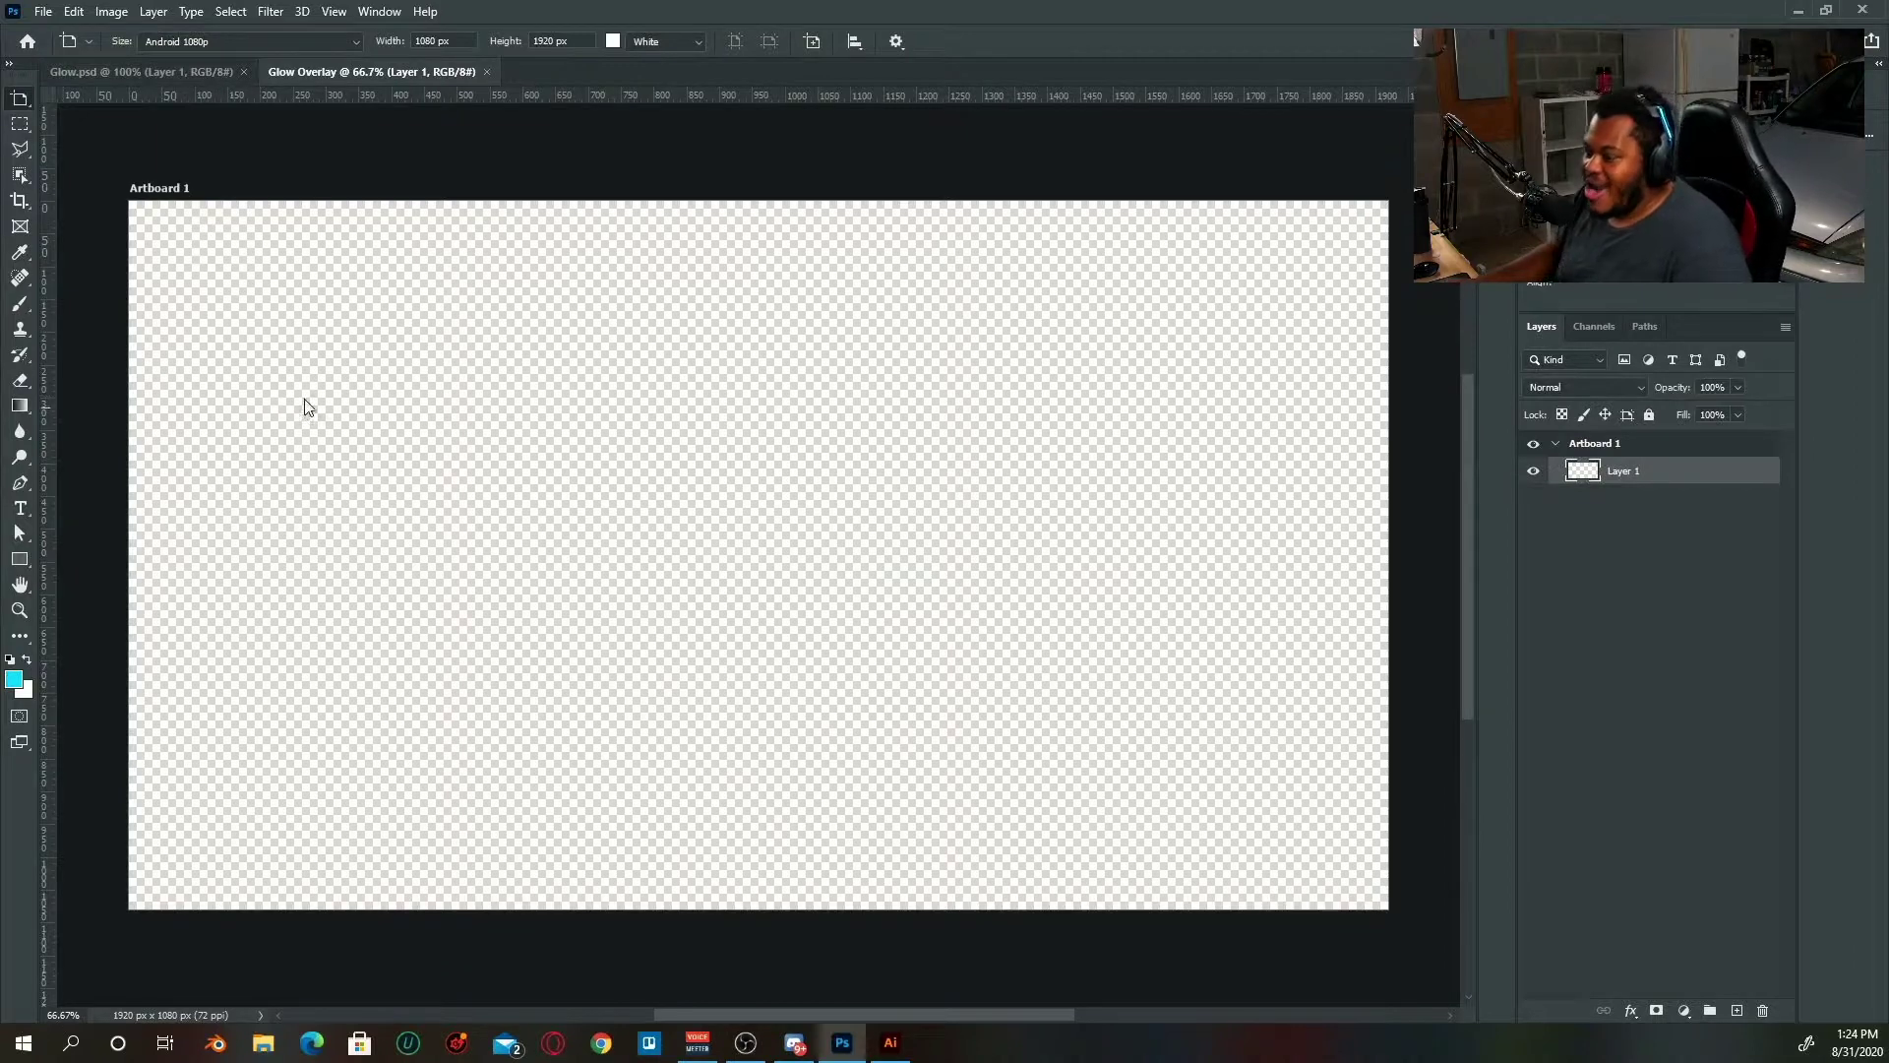
# - Check the reference bar in Glow.psd and draw a black rectangle about 645 x 90 px on the Glow Overlay artboard
pyautogui.click(114, 71)
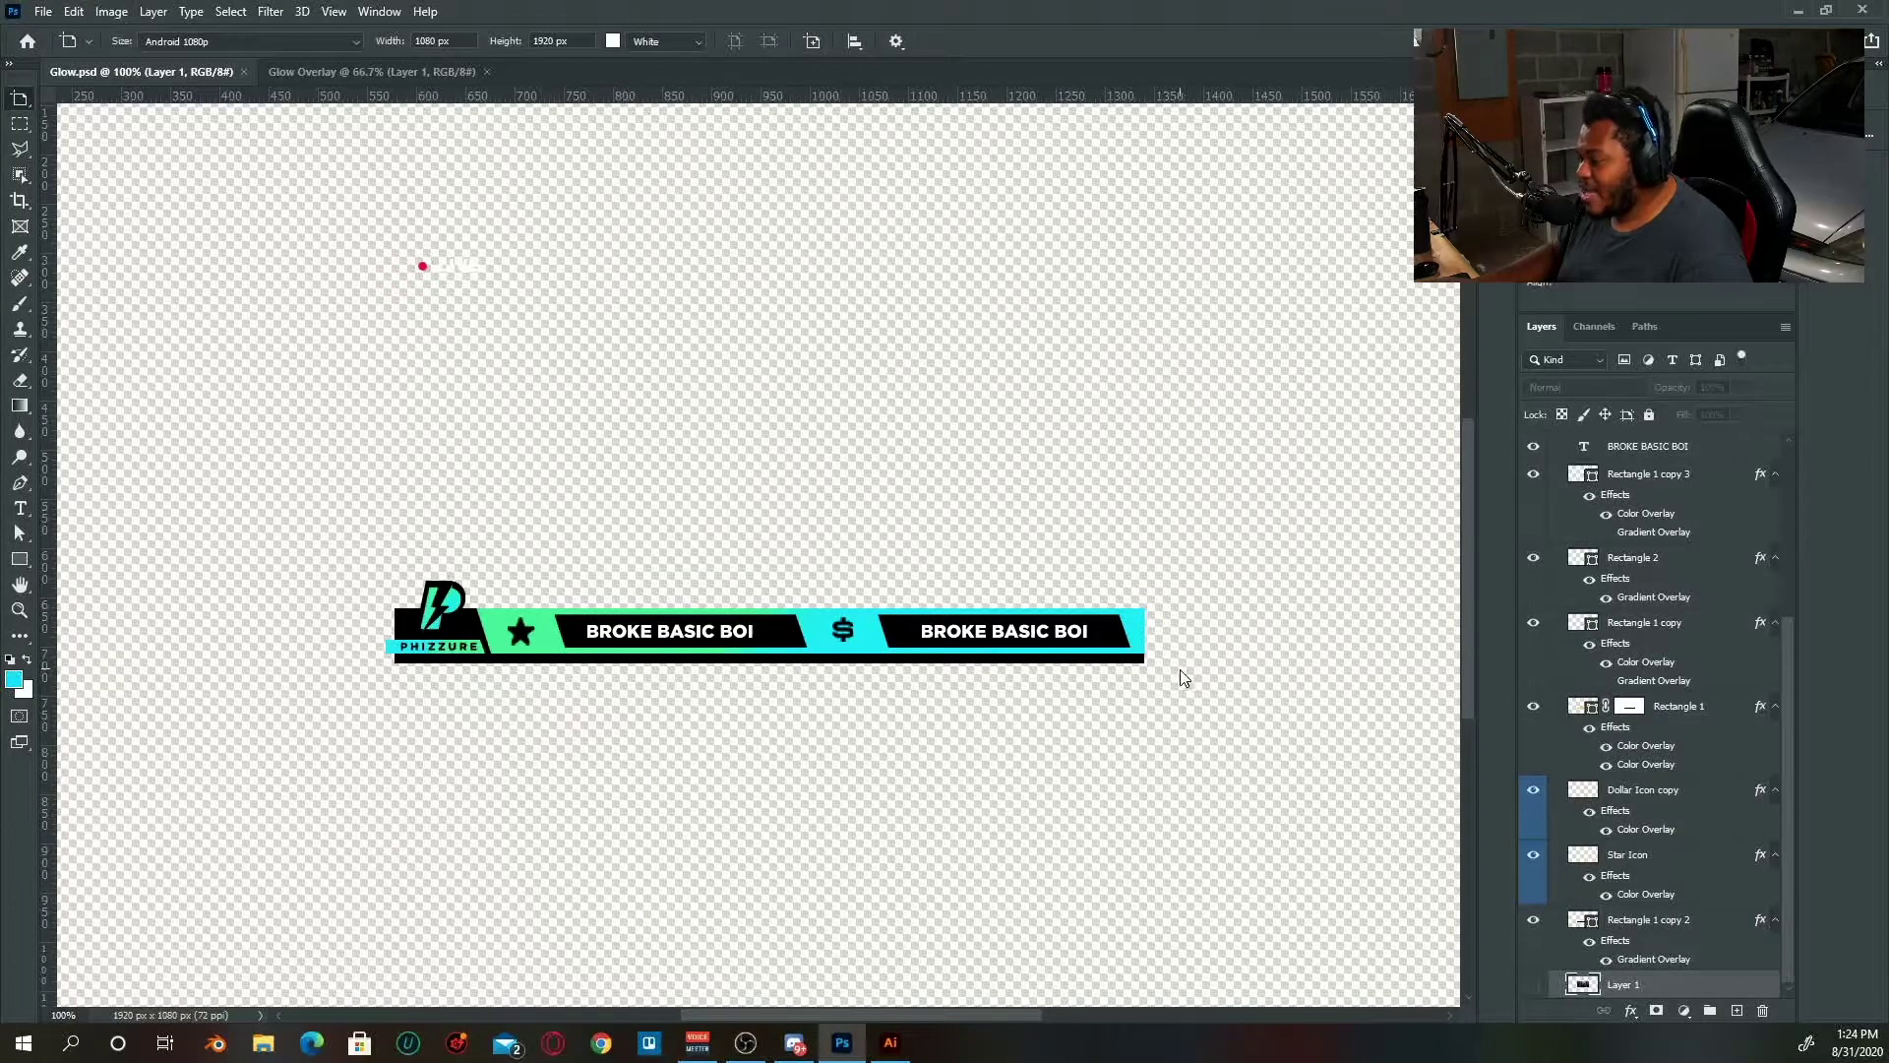
pyautogui.click(345, 74)
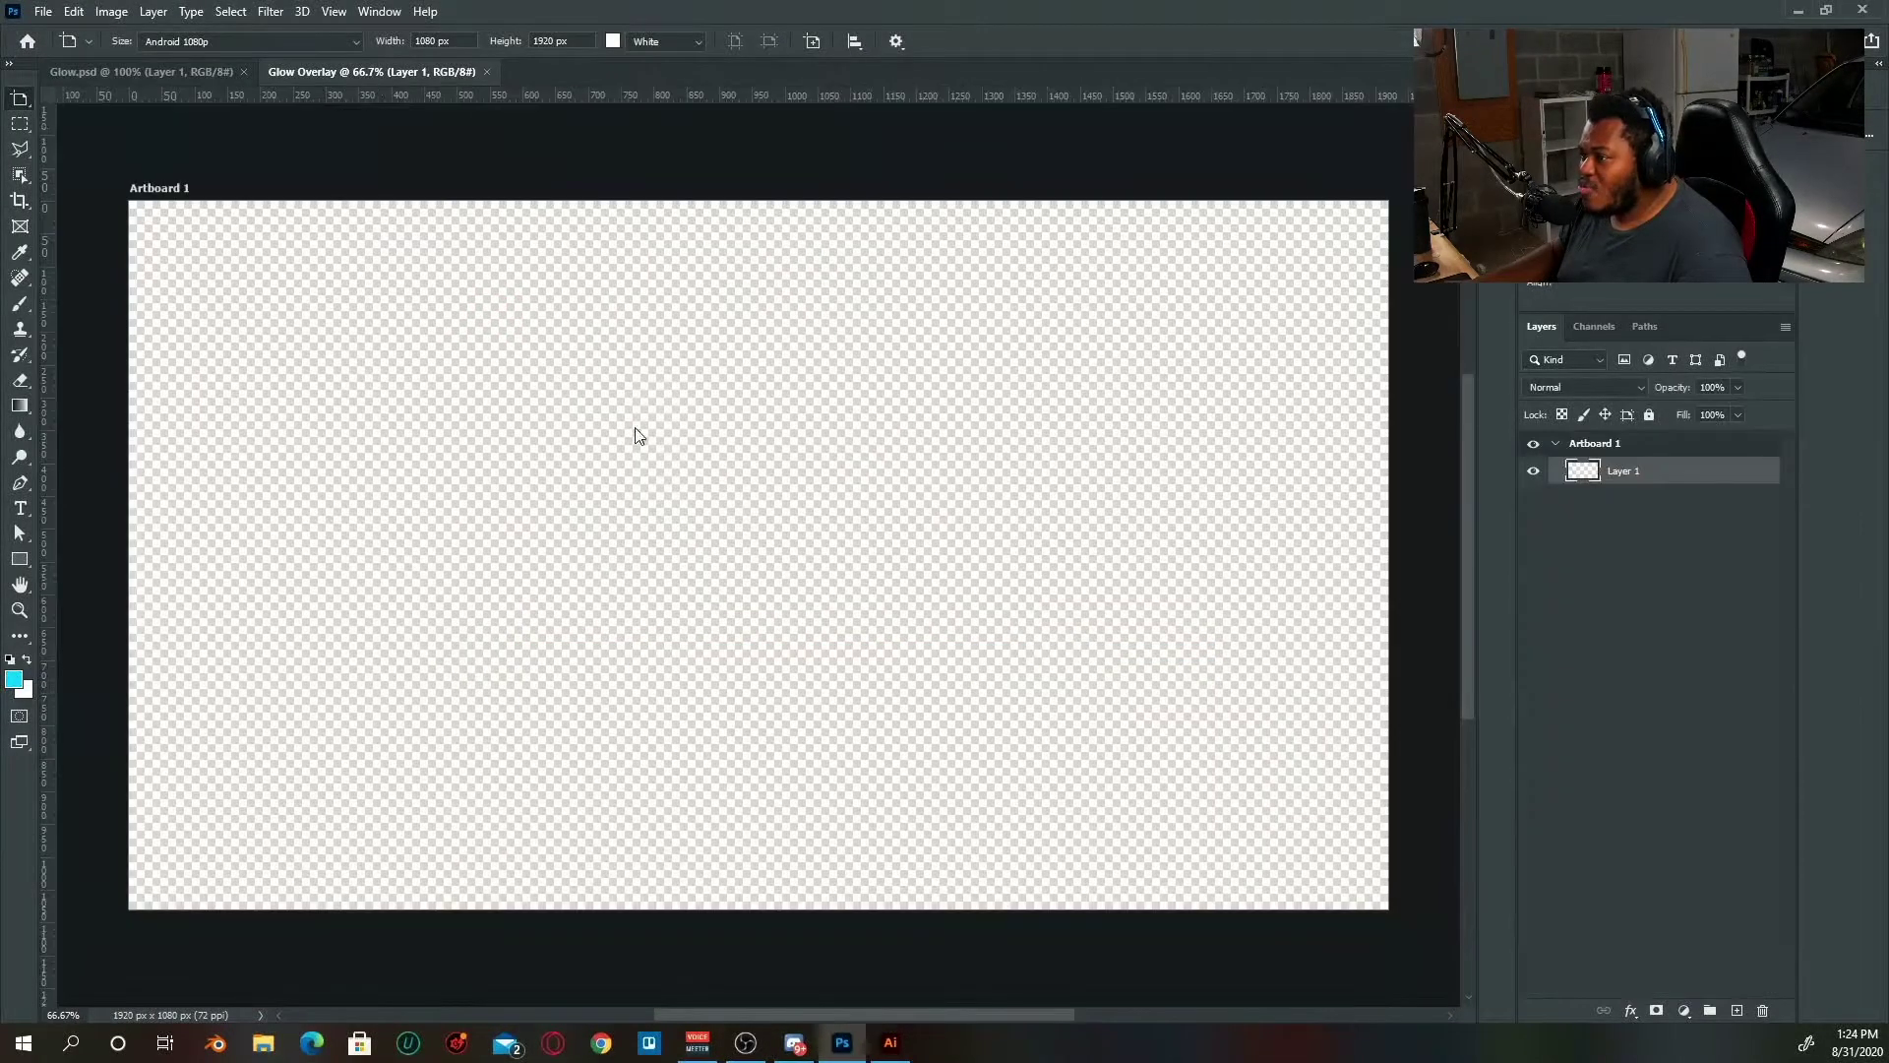
pyautogui.click(19, 561)
pyautogui.moveTo(284, 499); pyautogui.dragTo(709, 559)
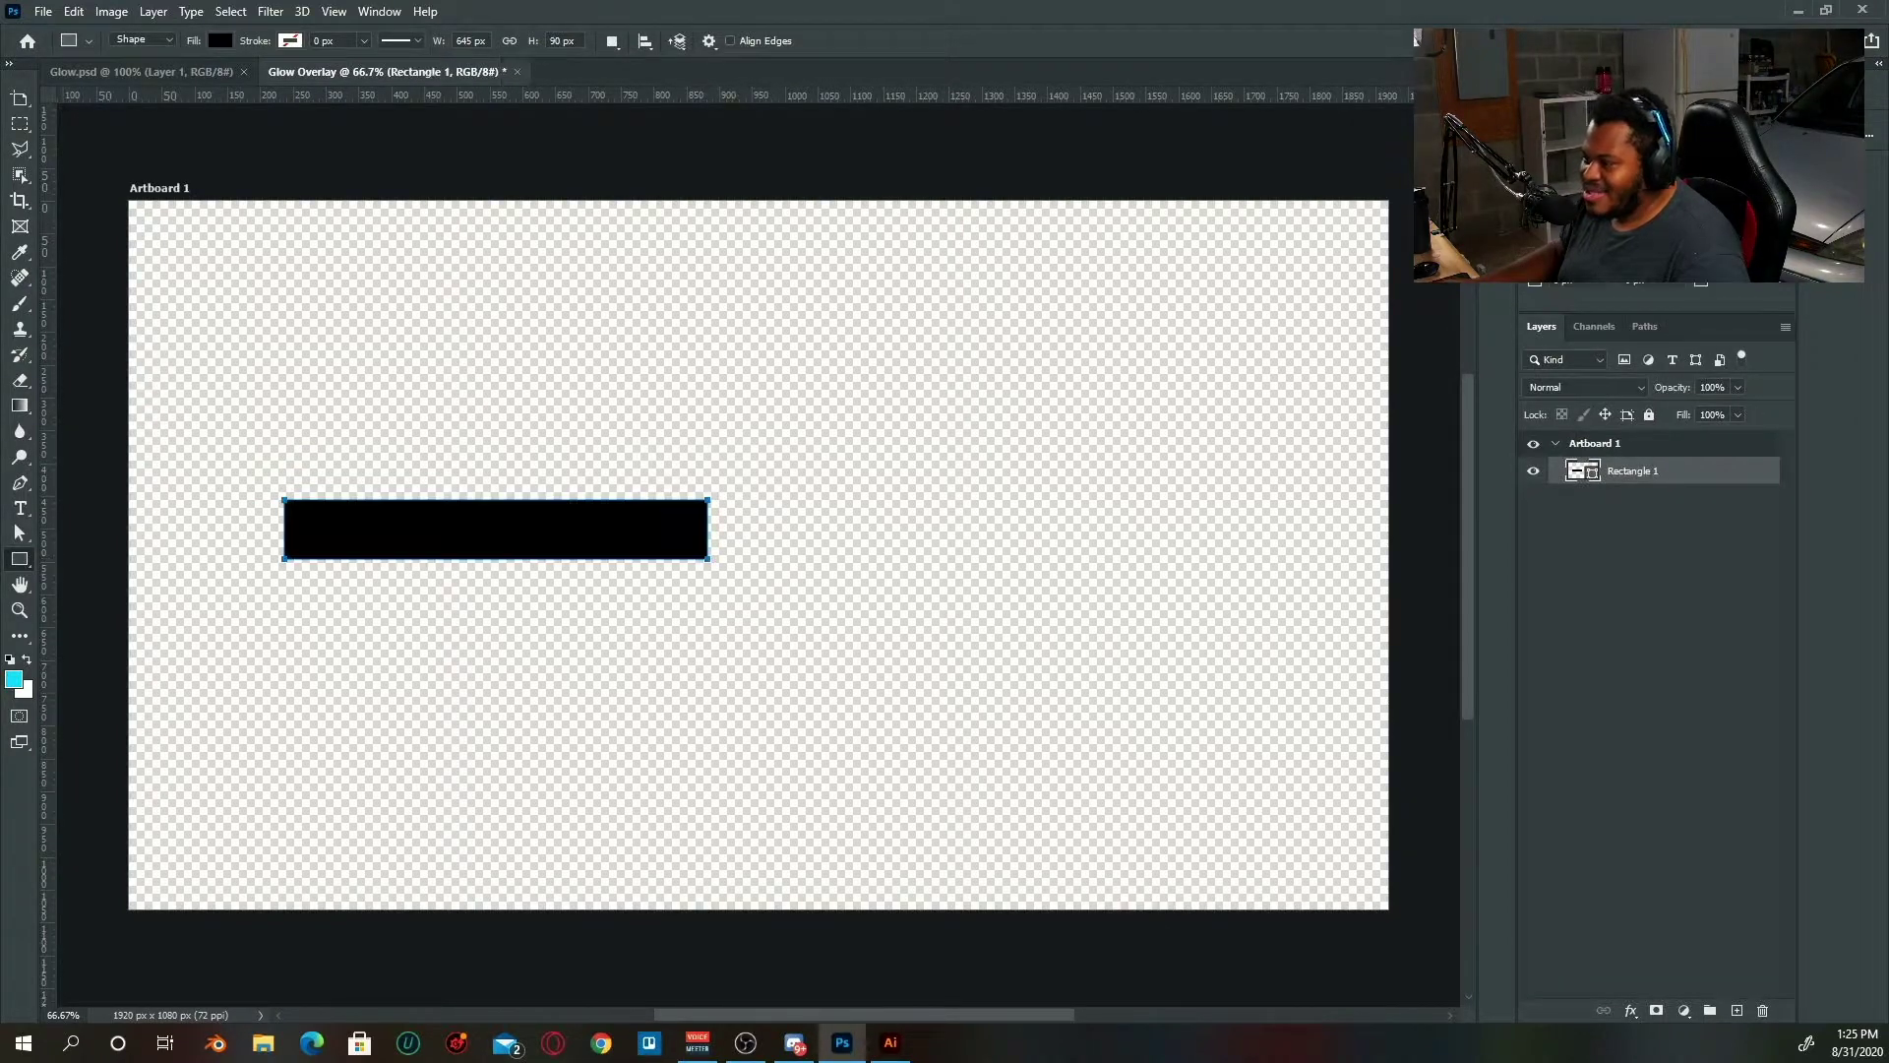
# - Move the black rectangle to the middle of the artboard and align it to the vertical centre
pyautogui.click(20, 99)
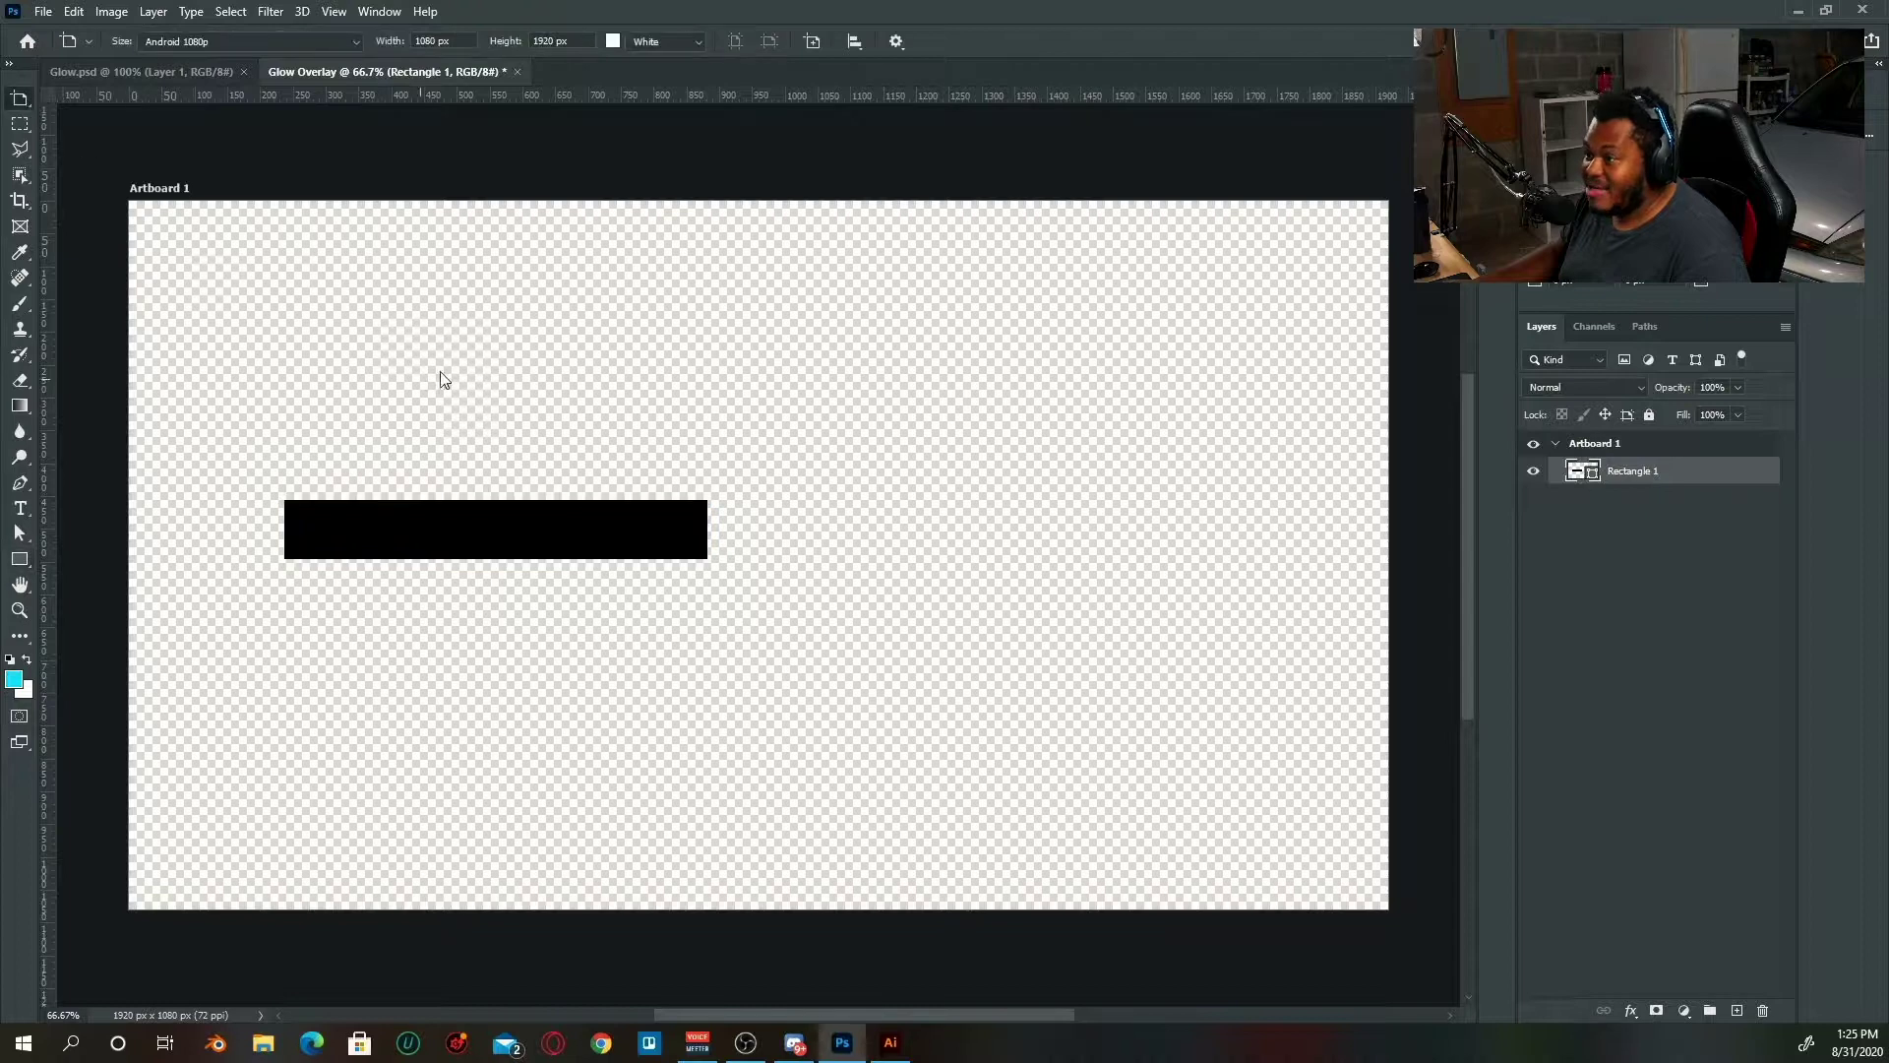
pyautogui.press('v')
pyautogui.moveTo(354, 543); pyautogui.dragTo(602, 580)
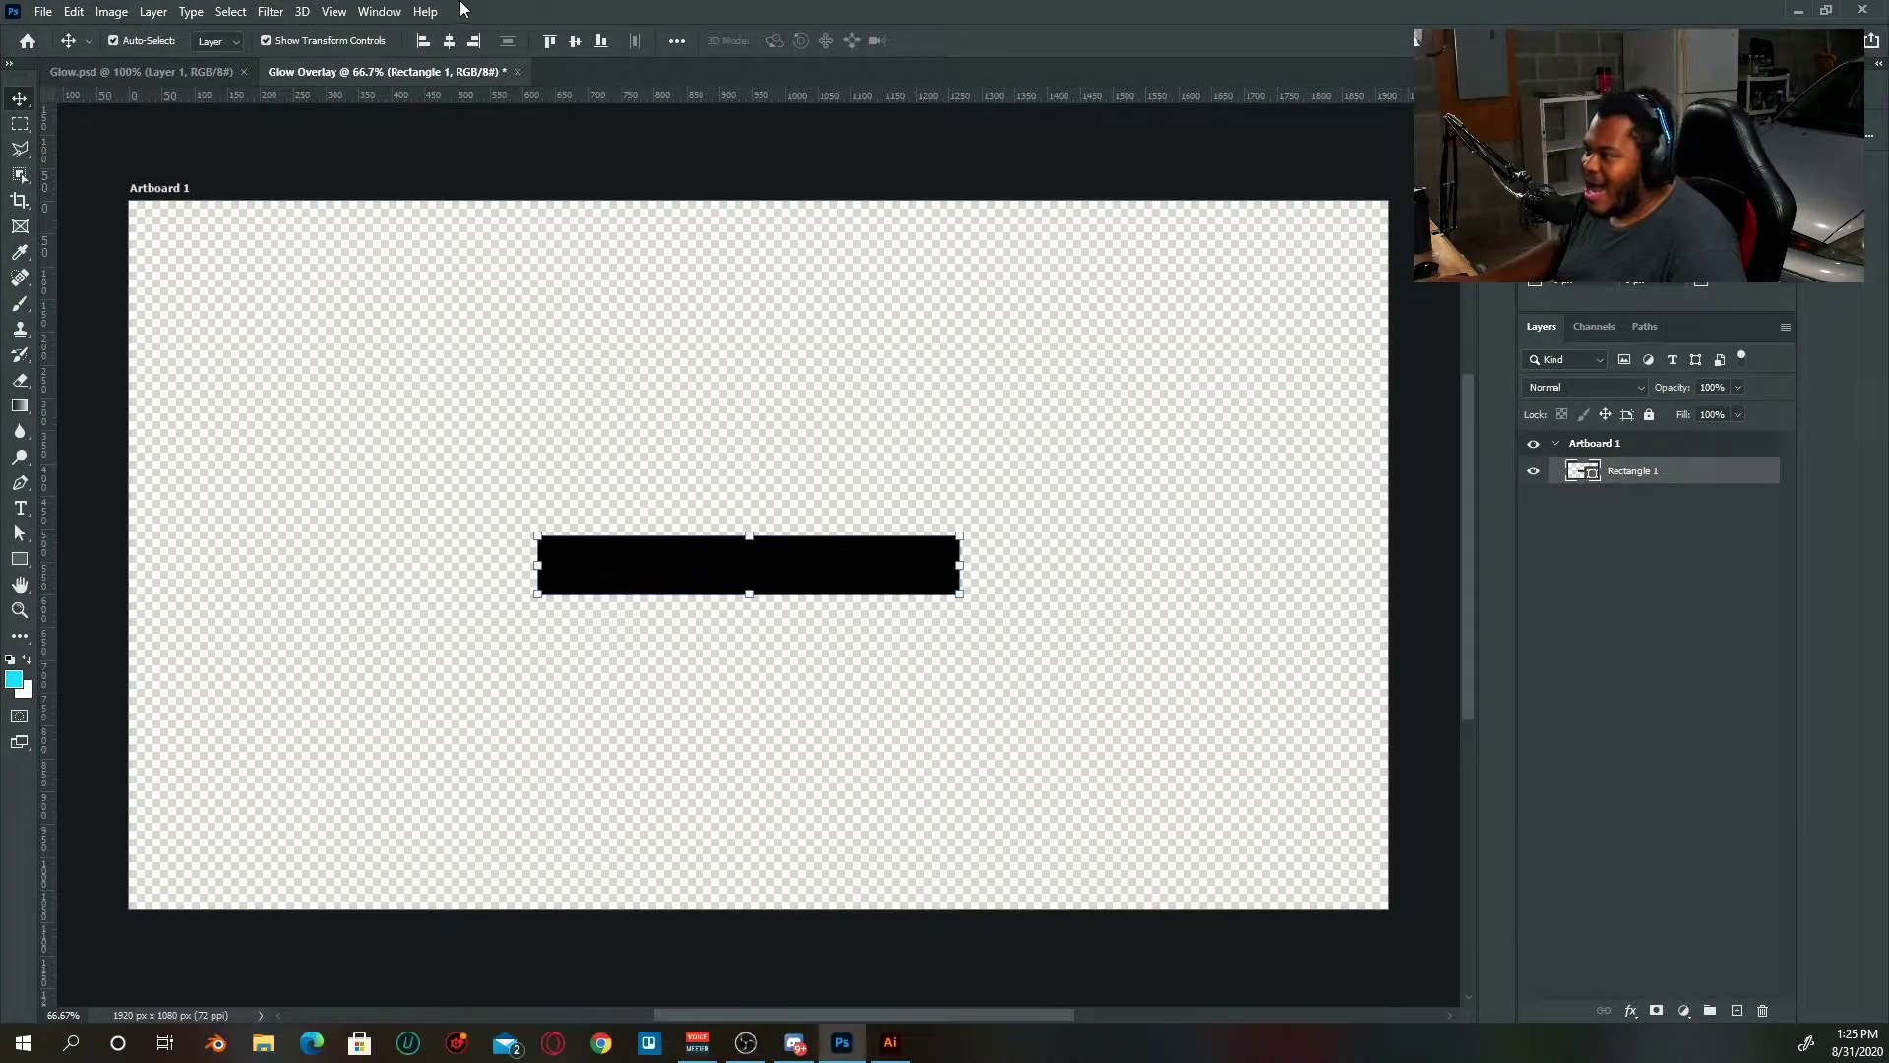
pyautogui.click(581, 45)
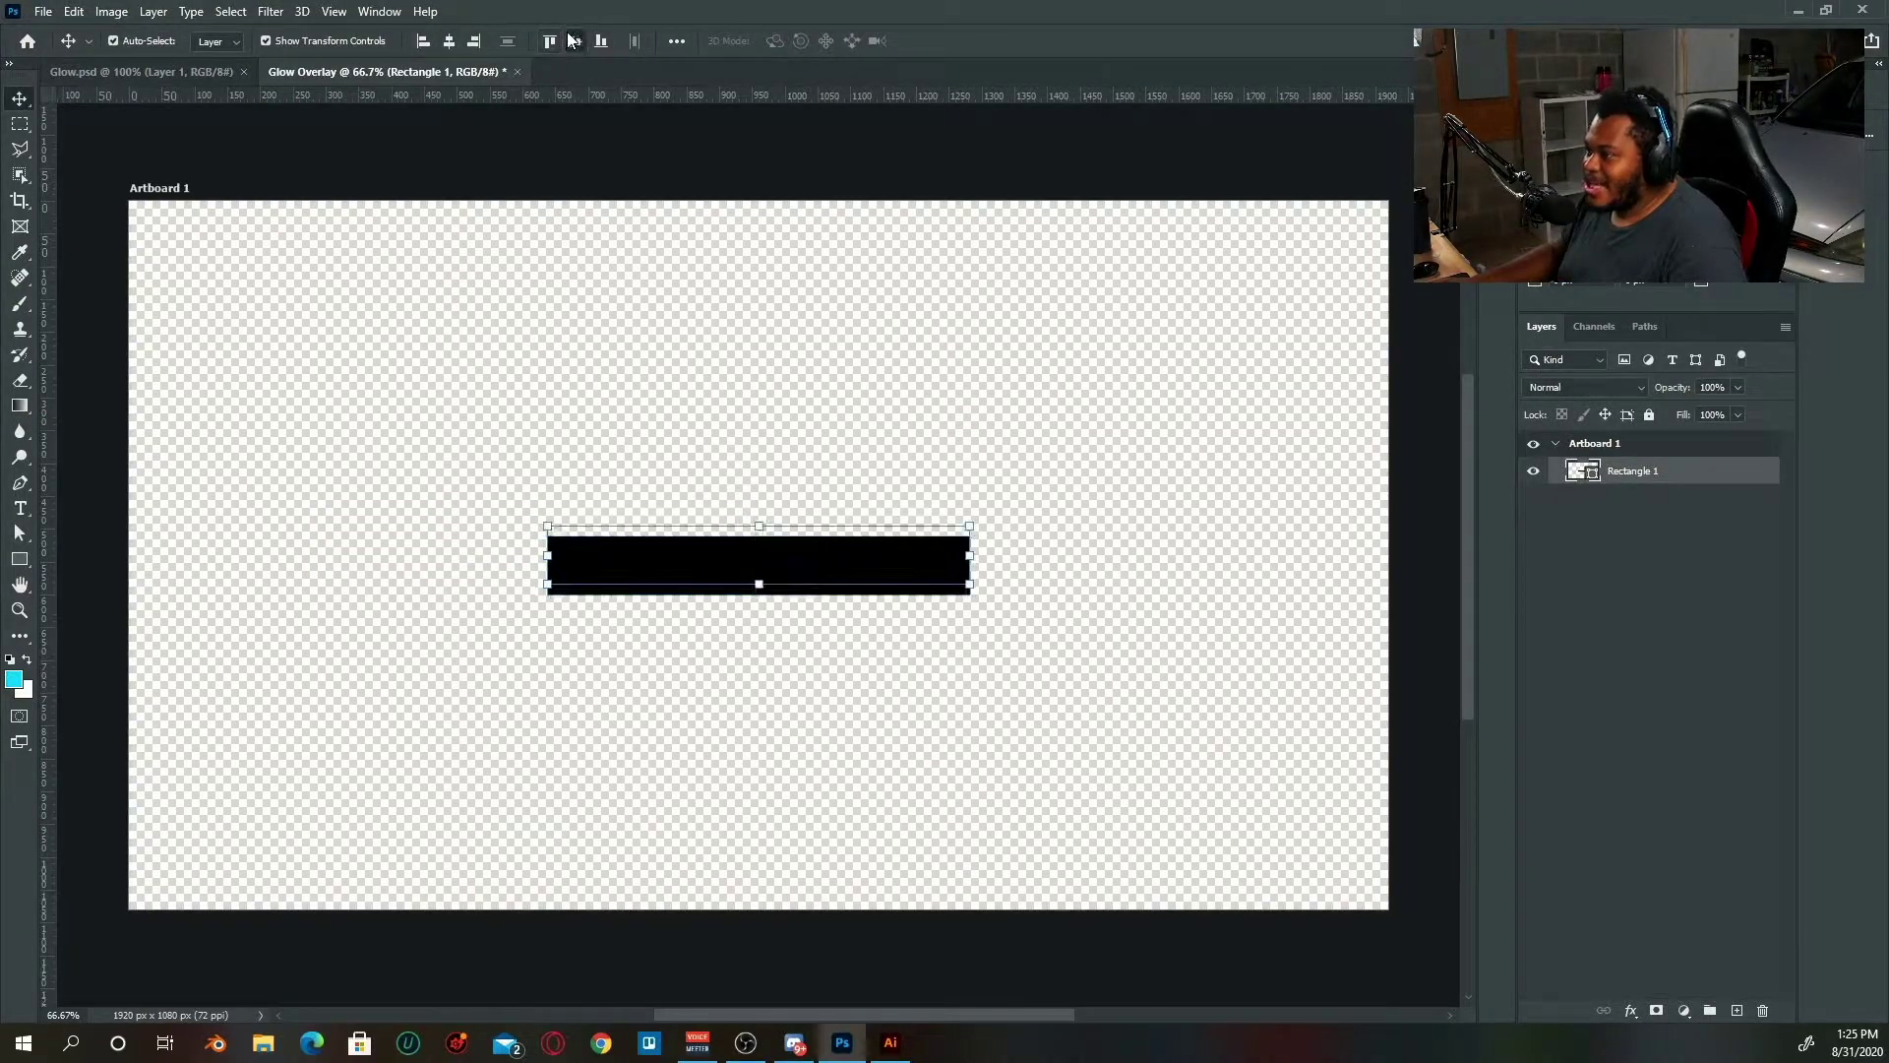
# - Rename the artboard as Webcam Overlay
pyautogui.click(892, 400)
pyautogui.hotkey('ctrl', '+')
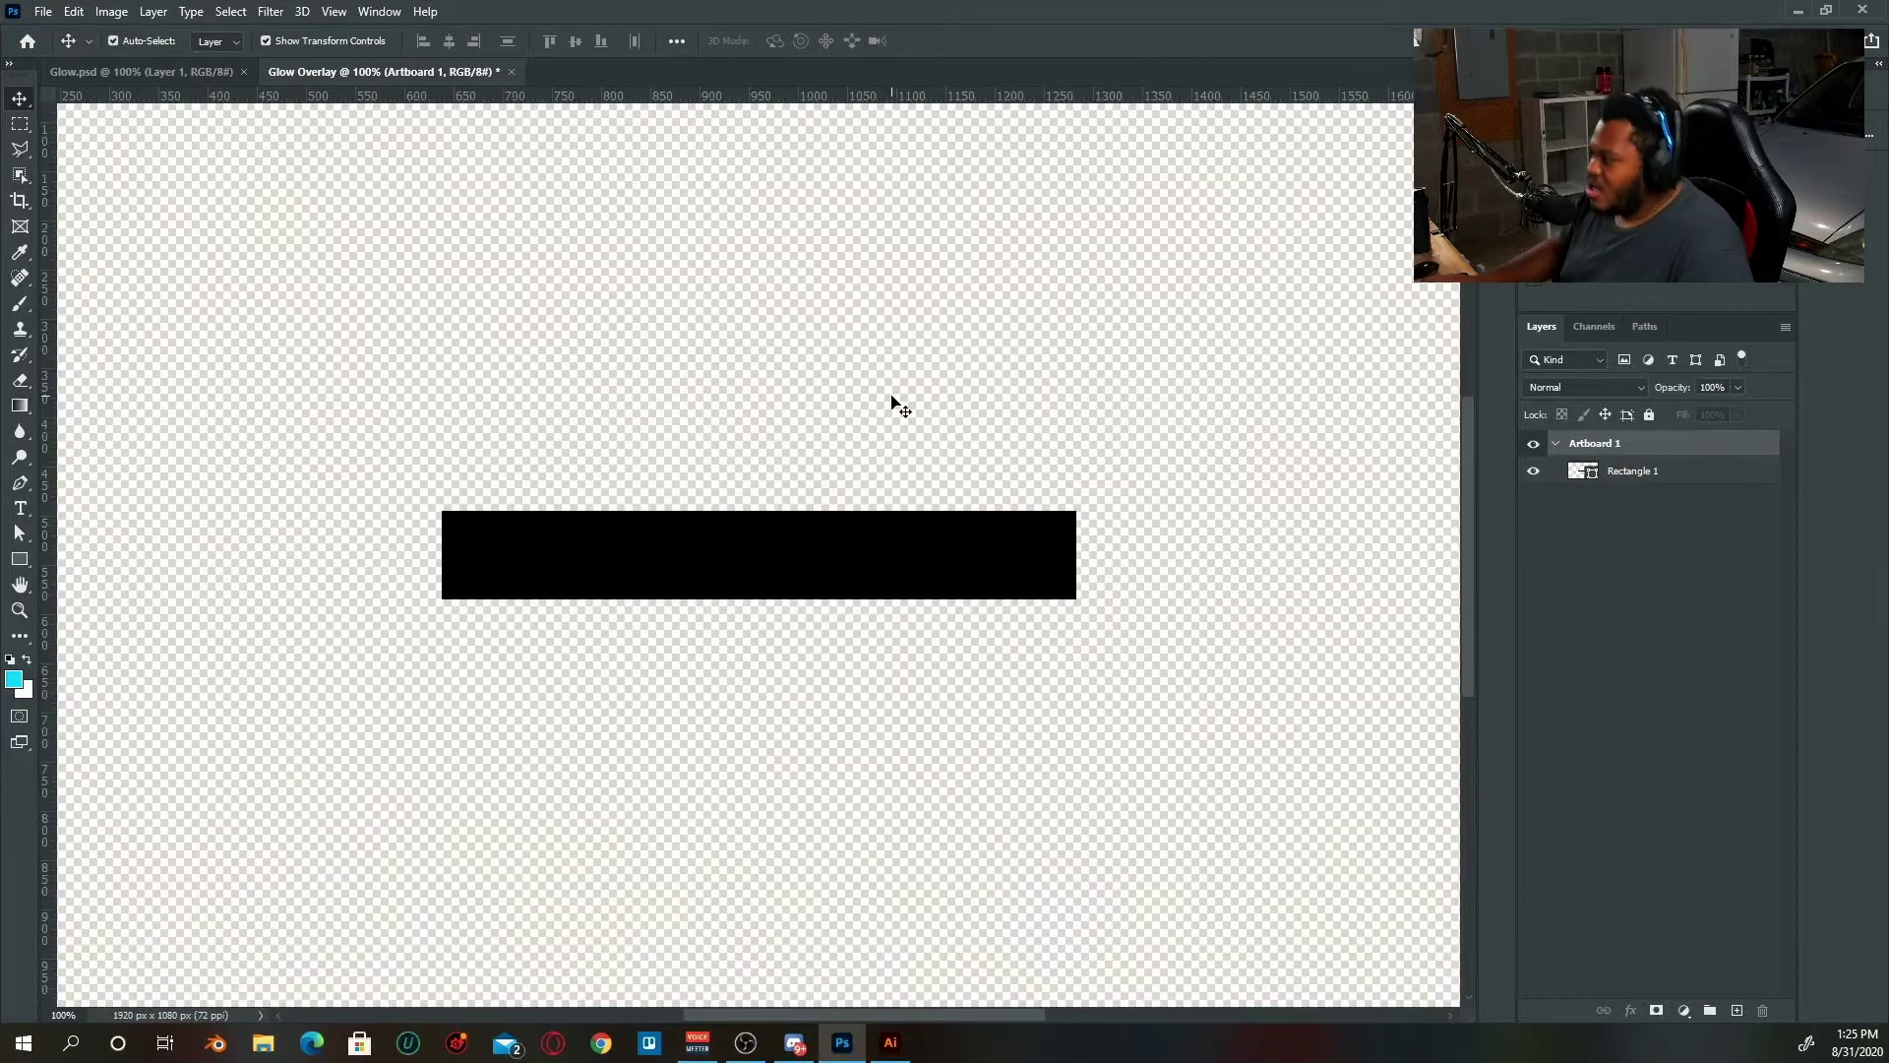
pyautogui.doubleClick(1605, 451)
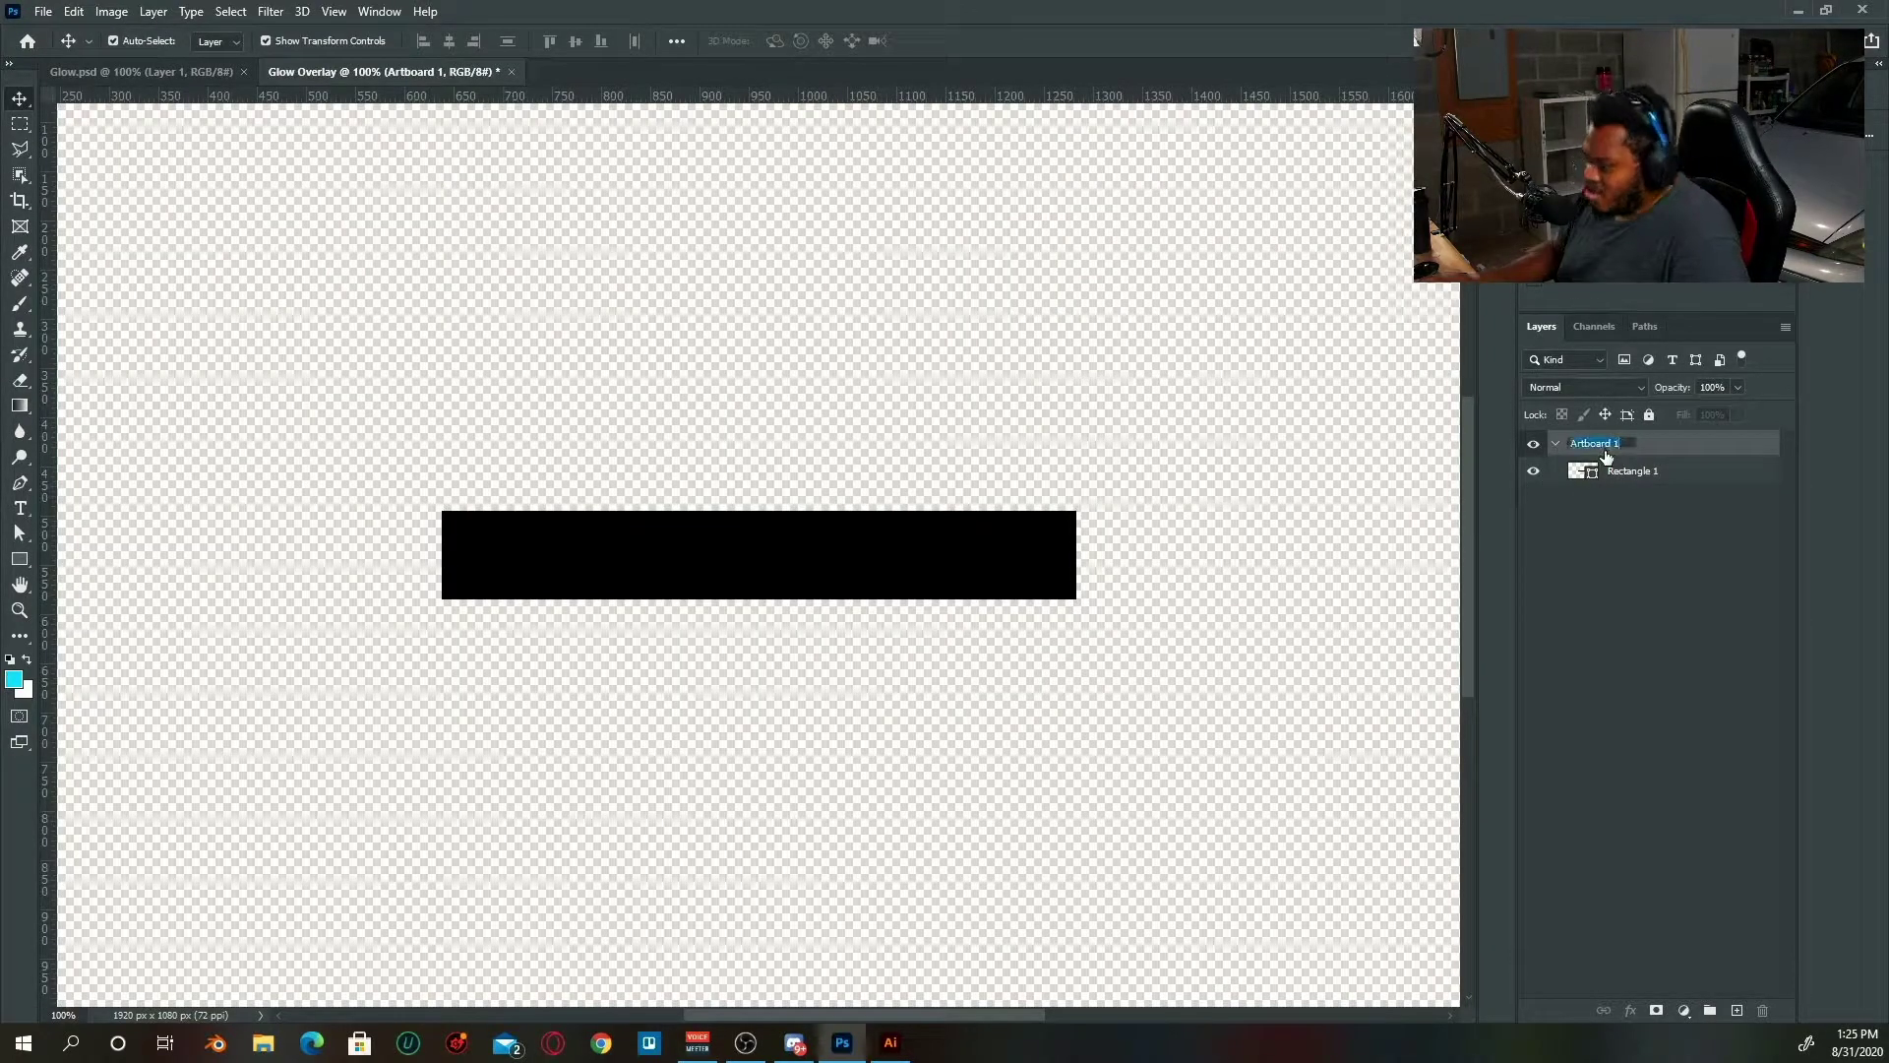
pyautogui.write('Wev')
pyautogui.write('cam Overlay')
pyautogui.press('Return')
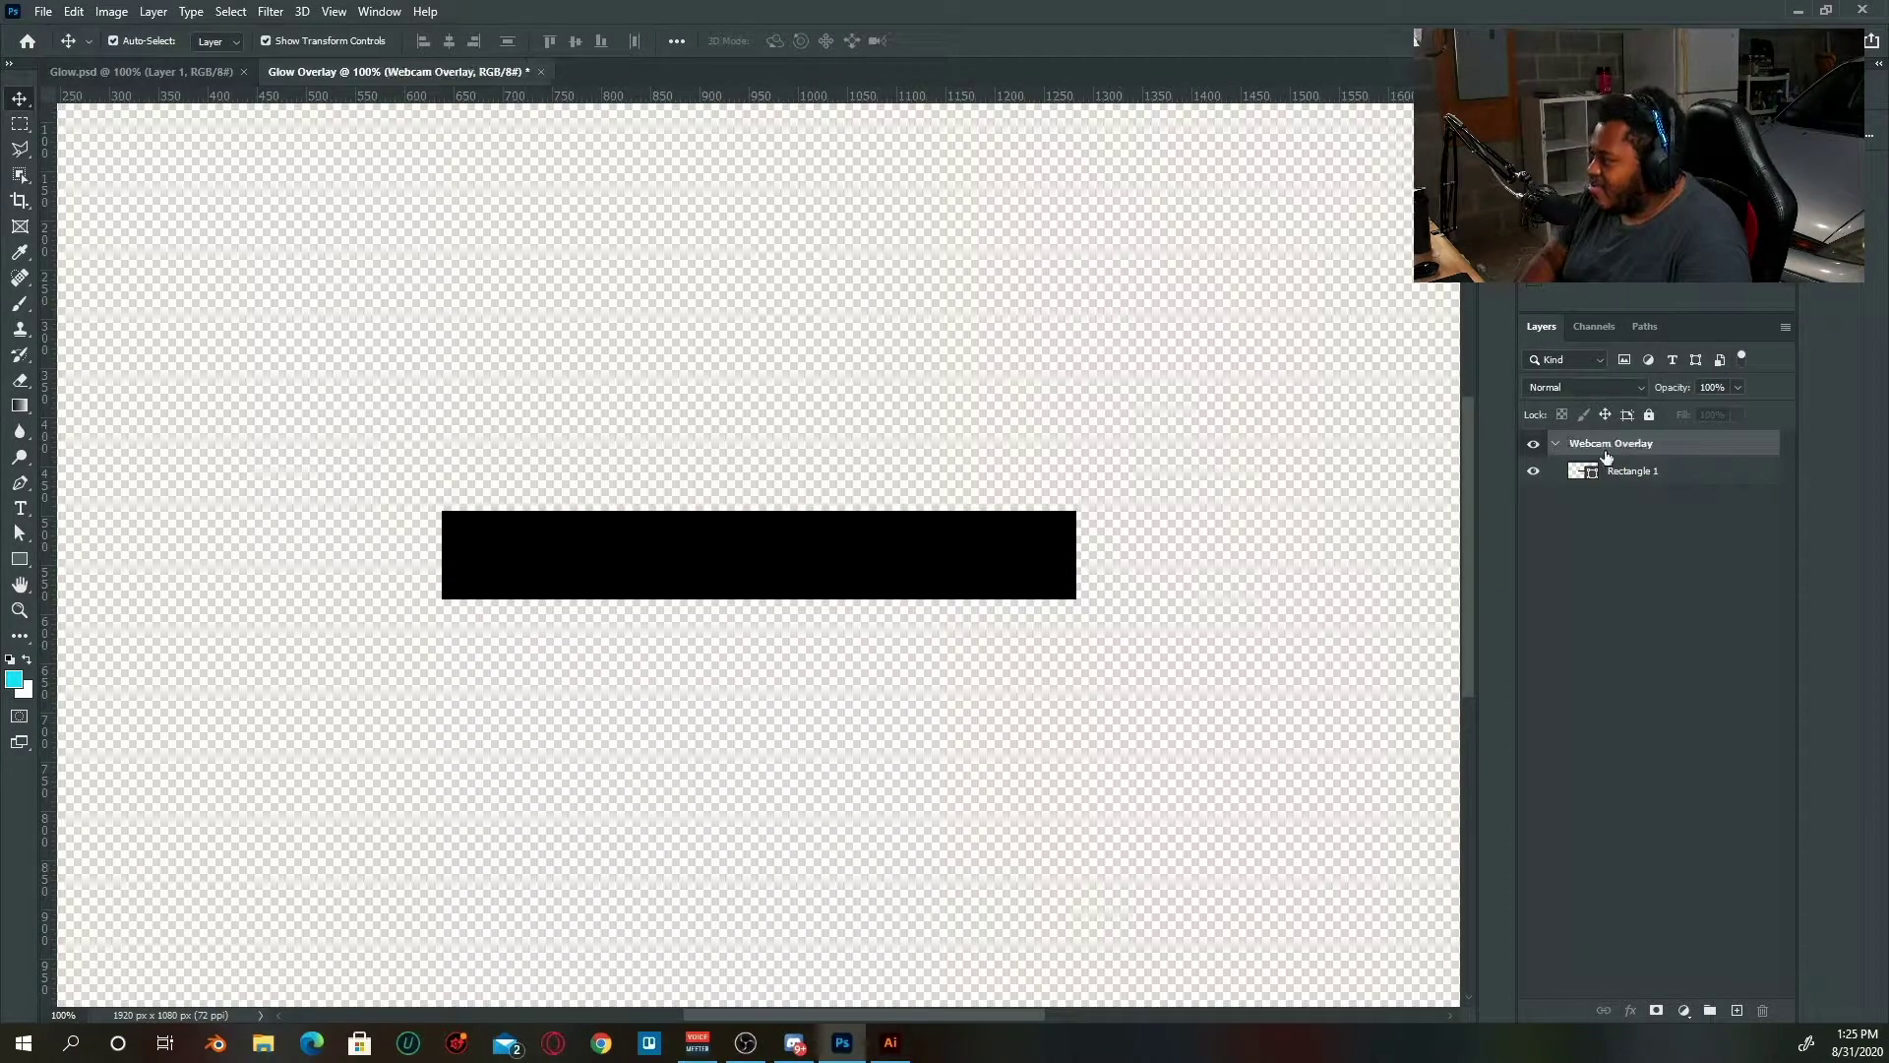
# - Reduce the black rectangle's height to about 82% by lowering its upper edge
pyautogui.click(831, 554)
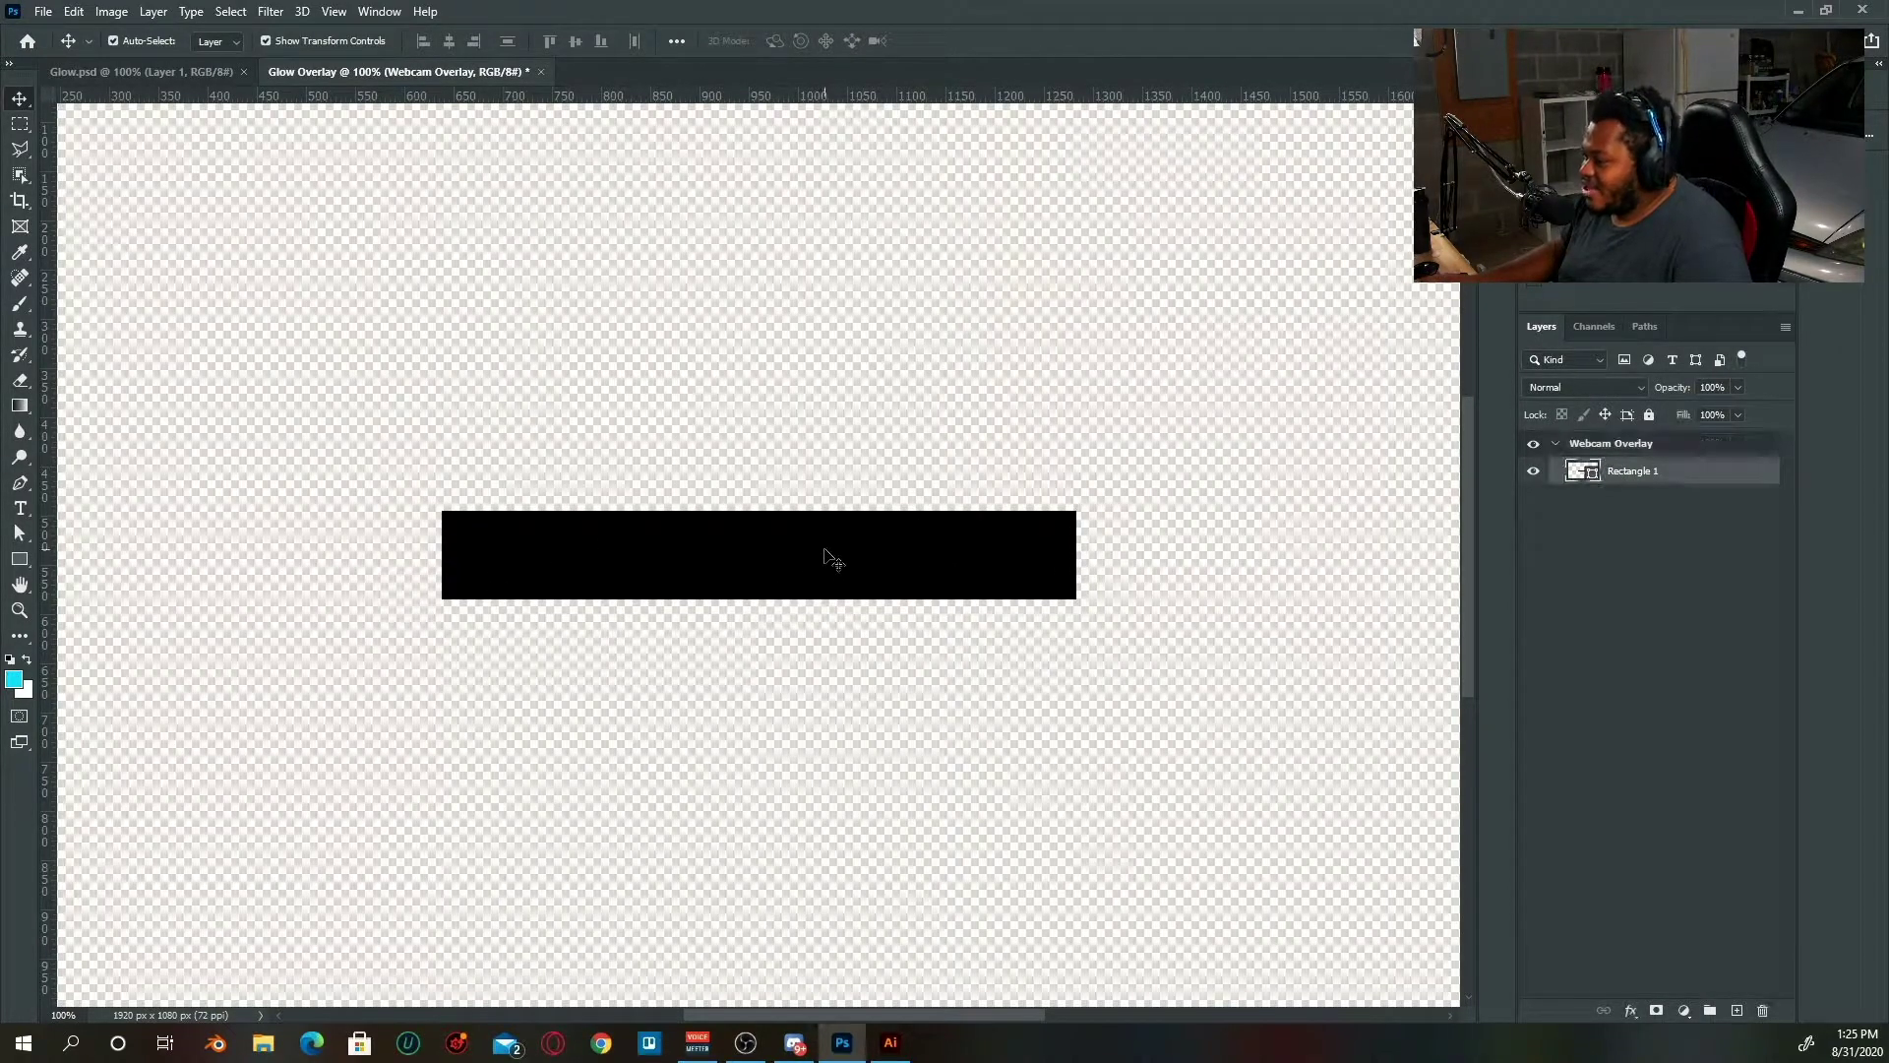
pyautogui.click(764, 509)
pyautogui.moveTo(765, 509); pyautogui.dragTo(764, 527)
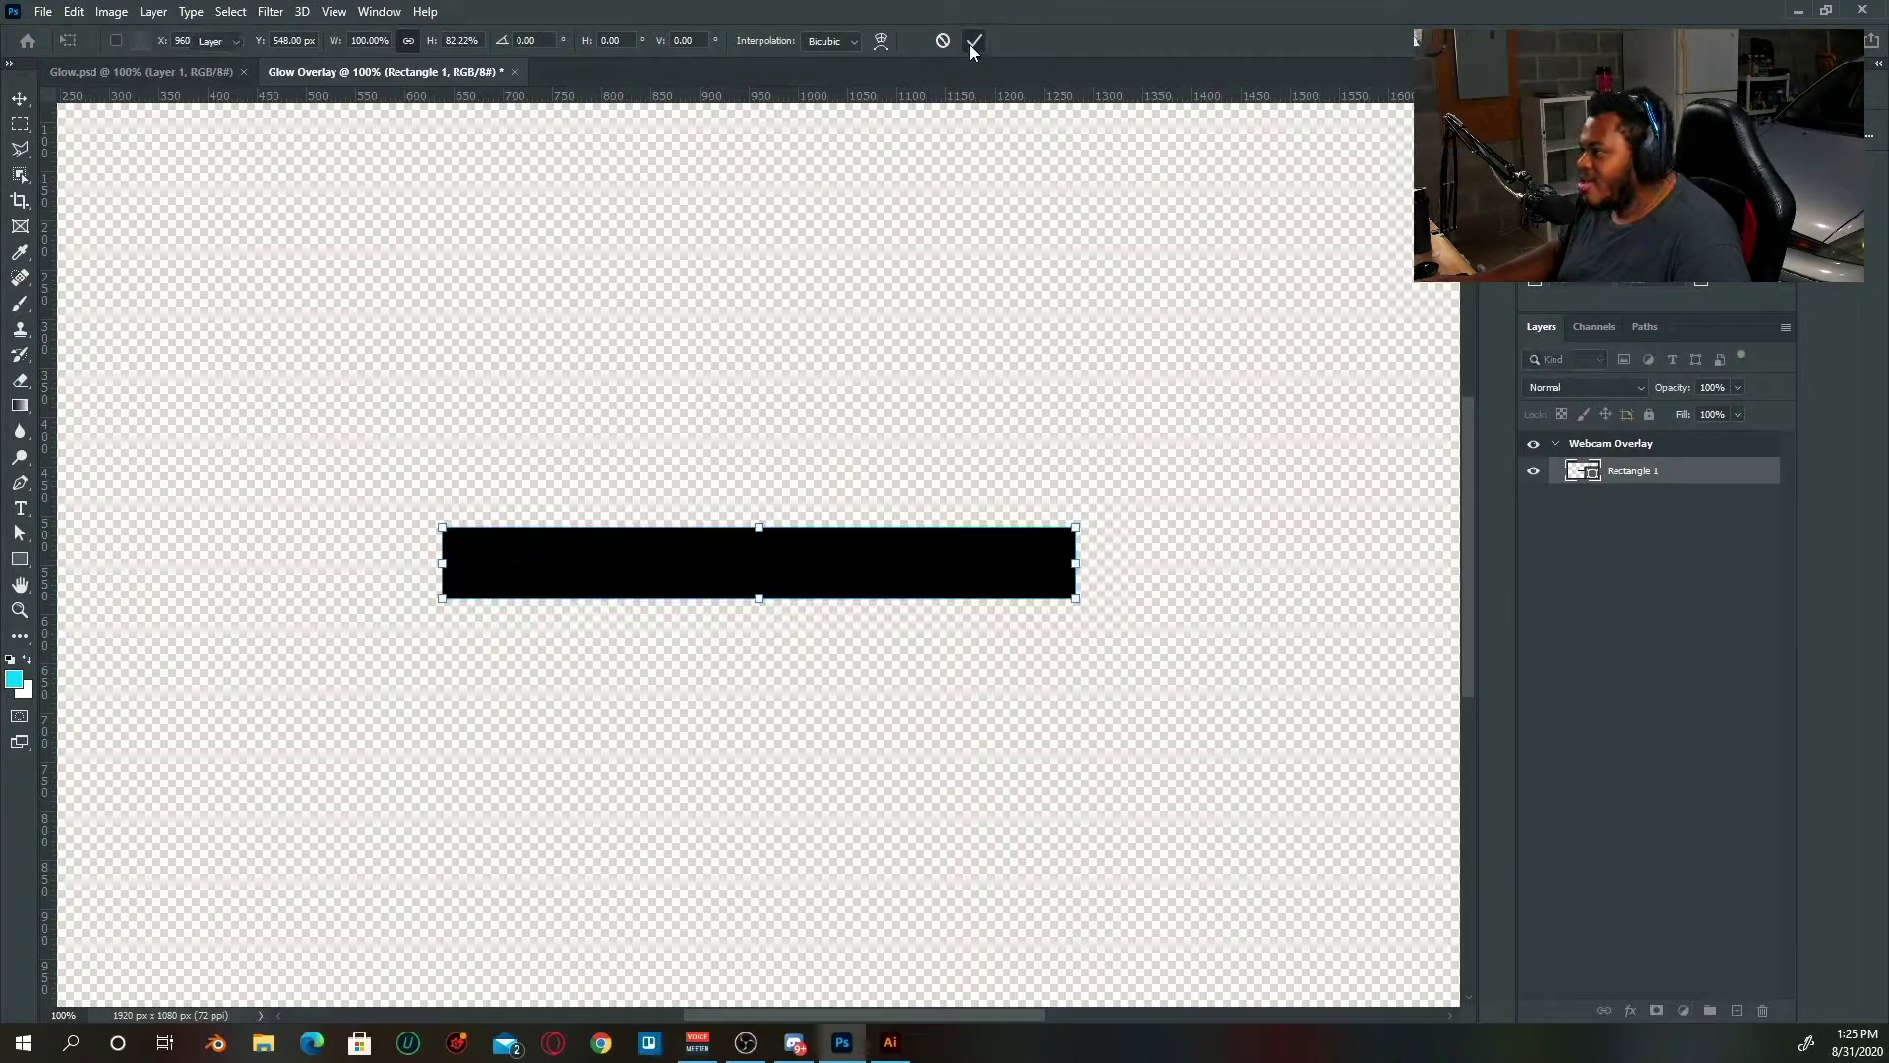
pyautogui.click(974, 41)
pyautogui.hscroll(-2, 1092, 316)
pyautogui.click(1613, 605)
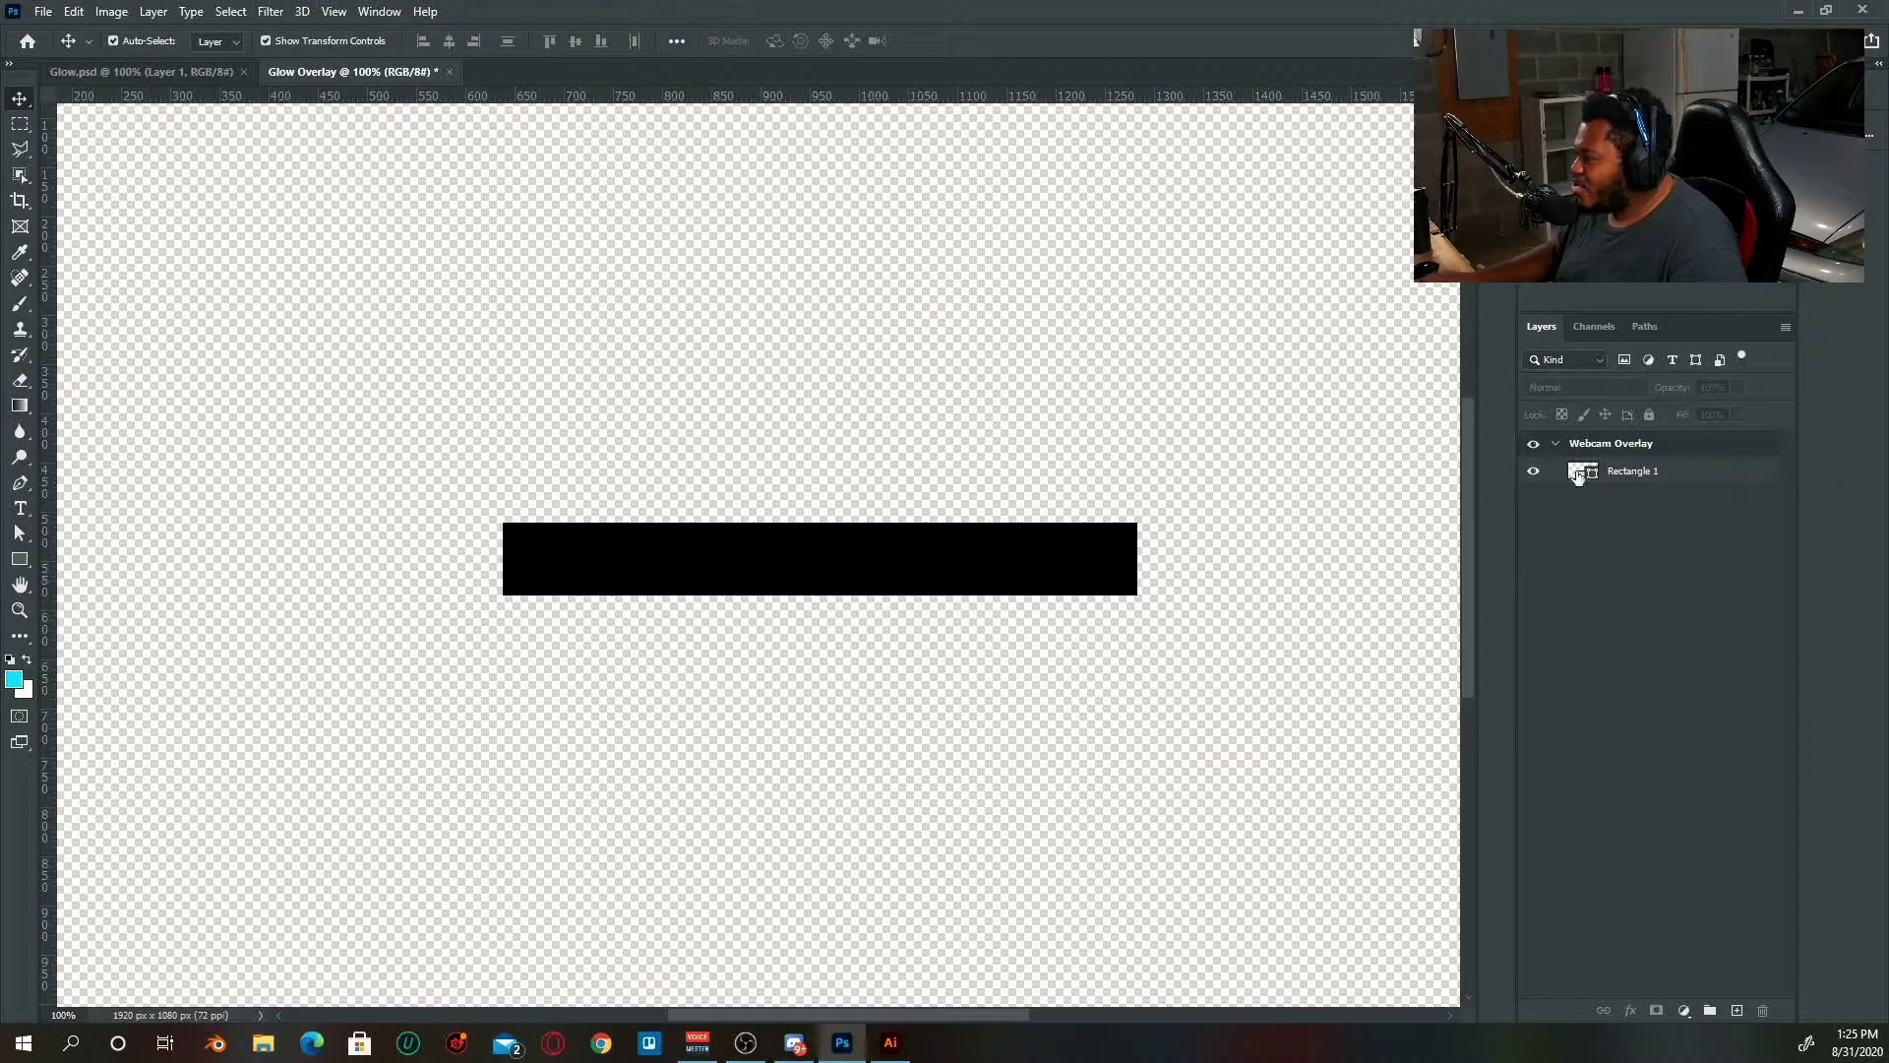
# - Duplicate the black rectangle and scale the copy to about 85%, overlapping the upper part of the original
pyautogui.click(820, 548)
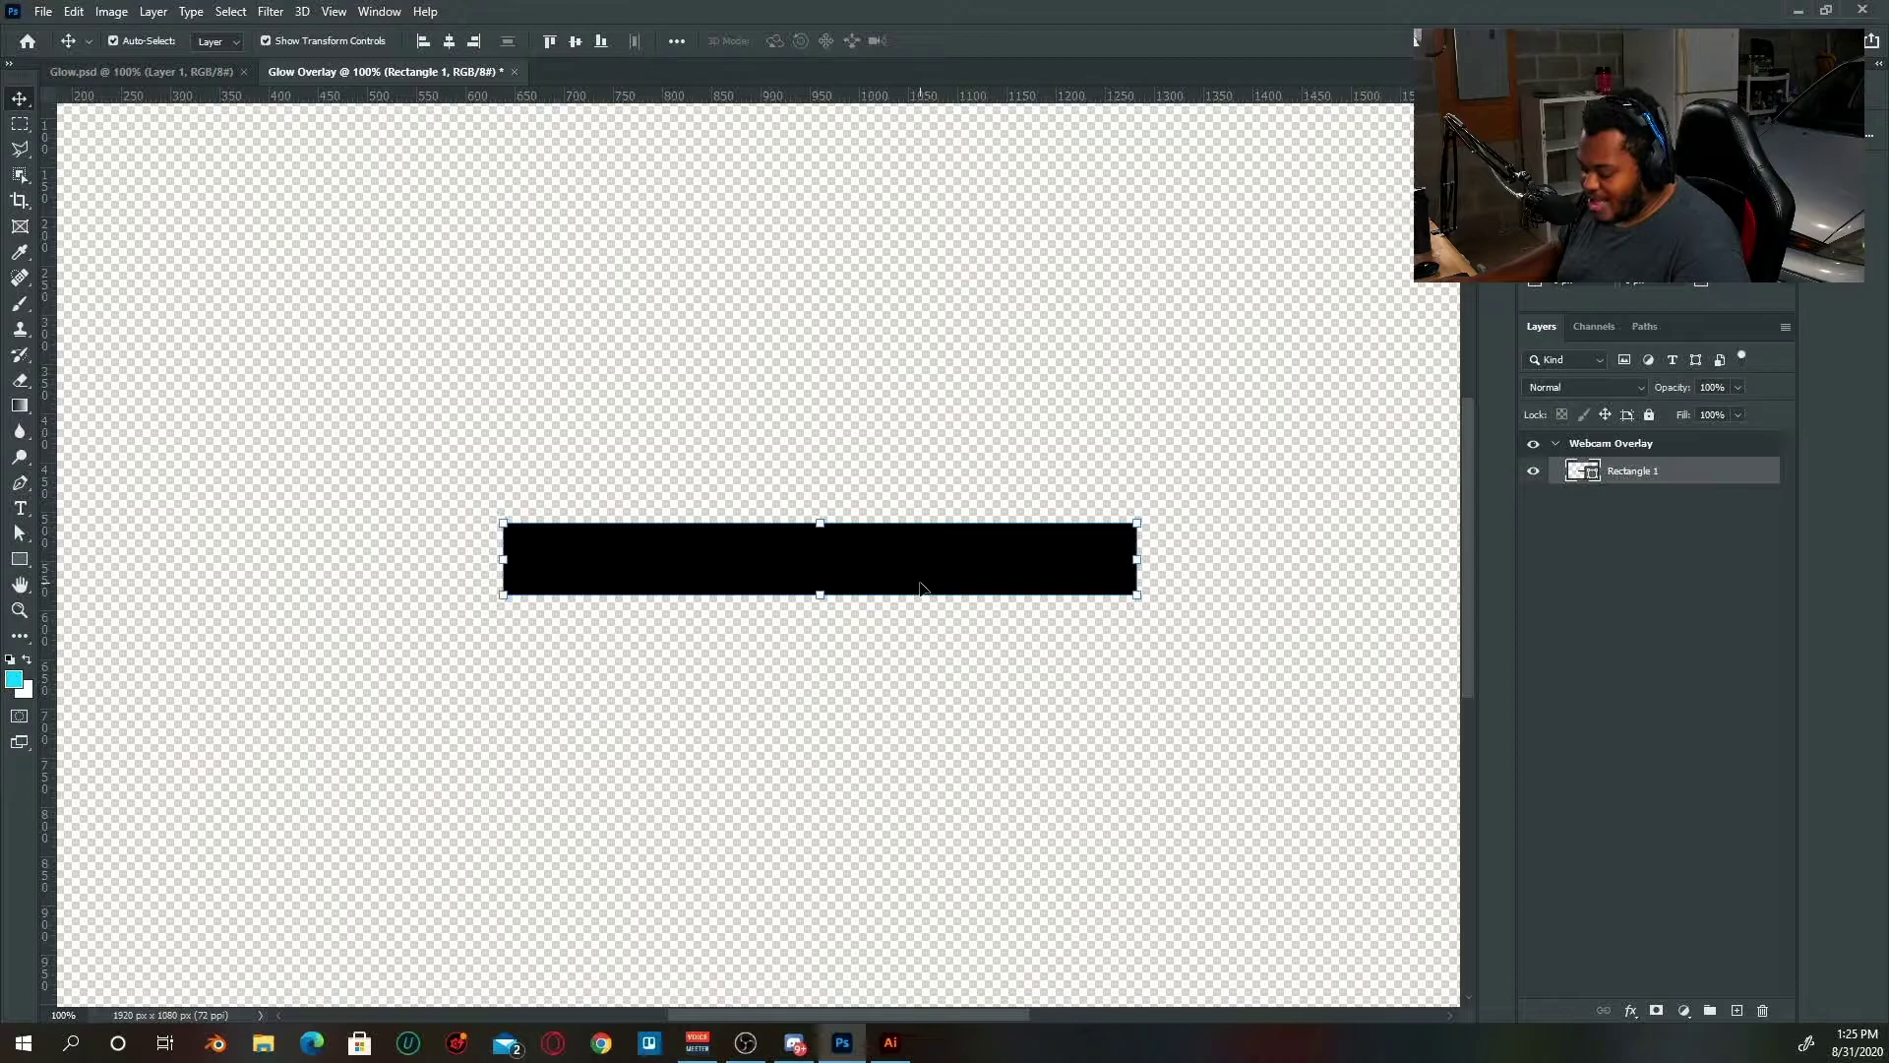
pyautogui.moveTo(917, 582); pyautogui.dragTo(917, 482)
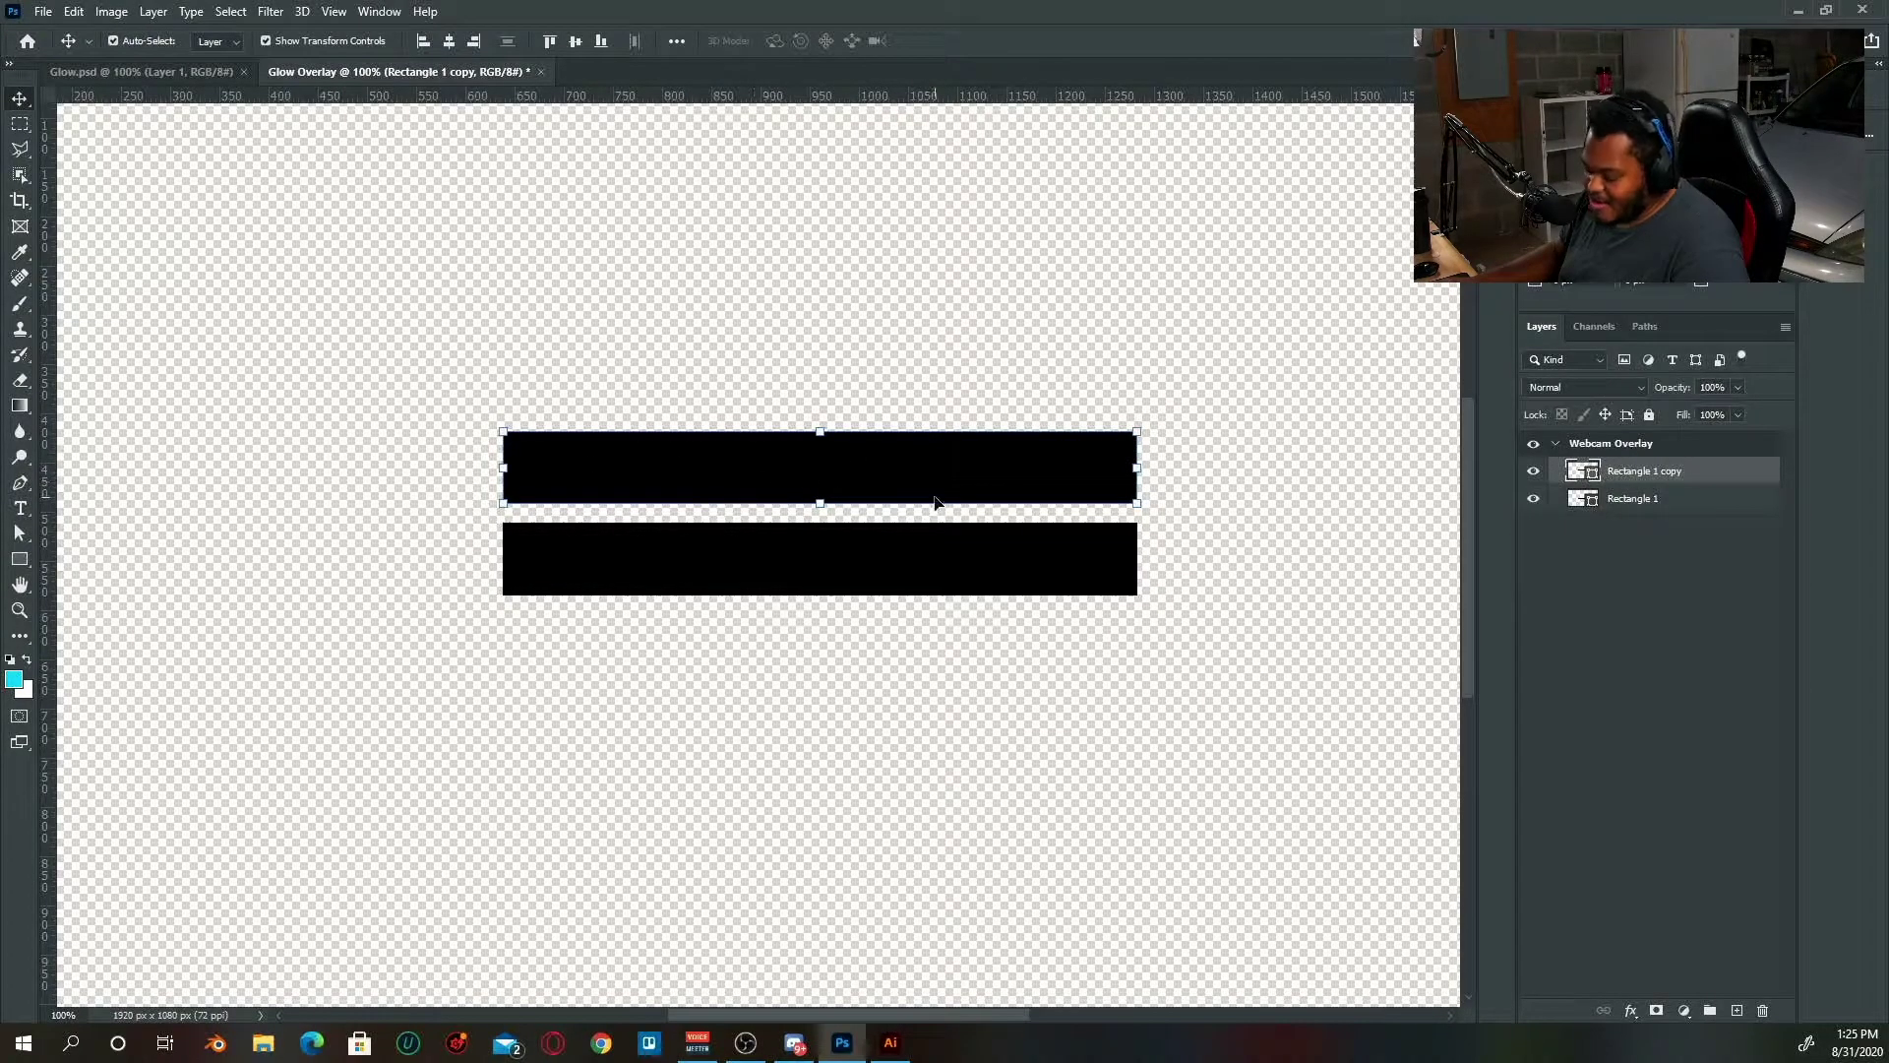
pyautogui.hotkey('ctrl', 't')
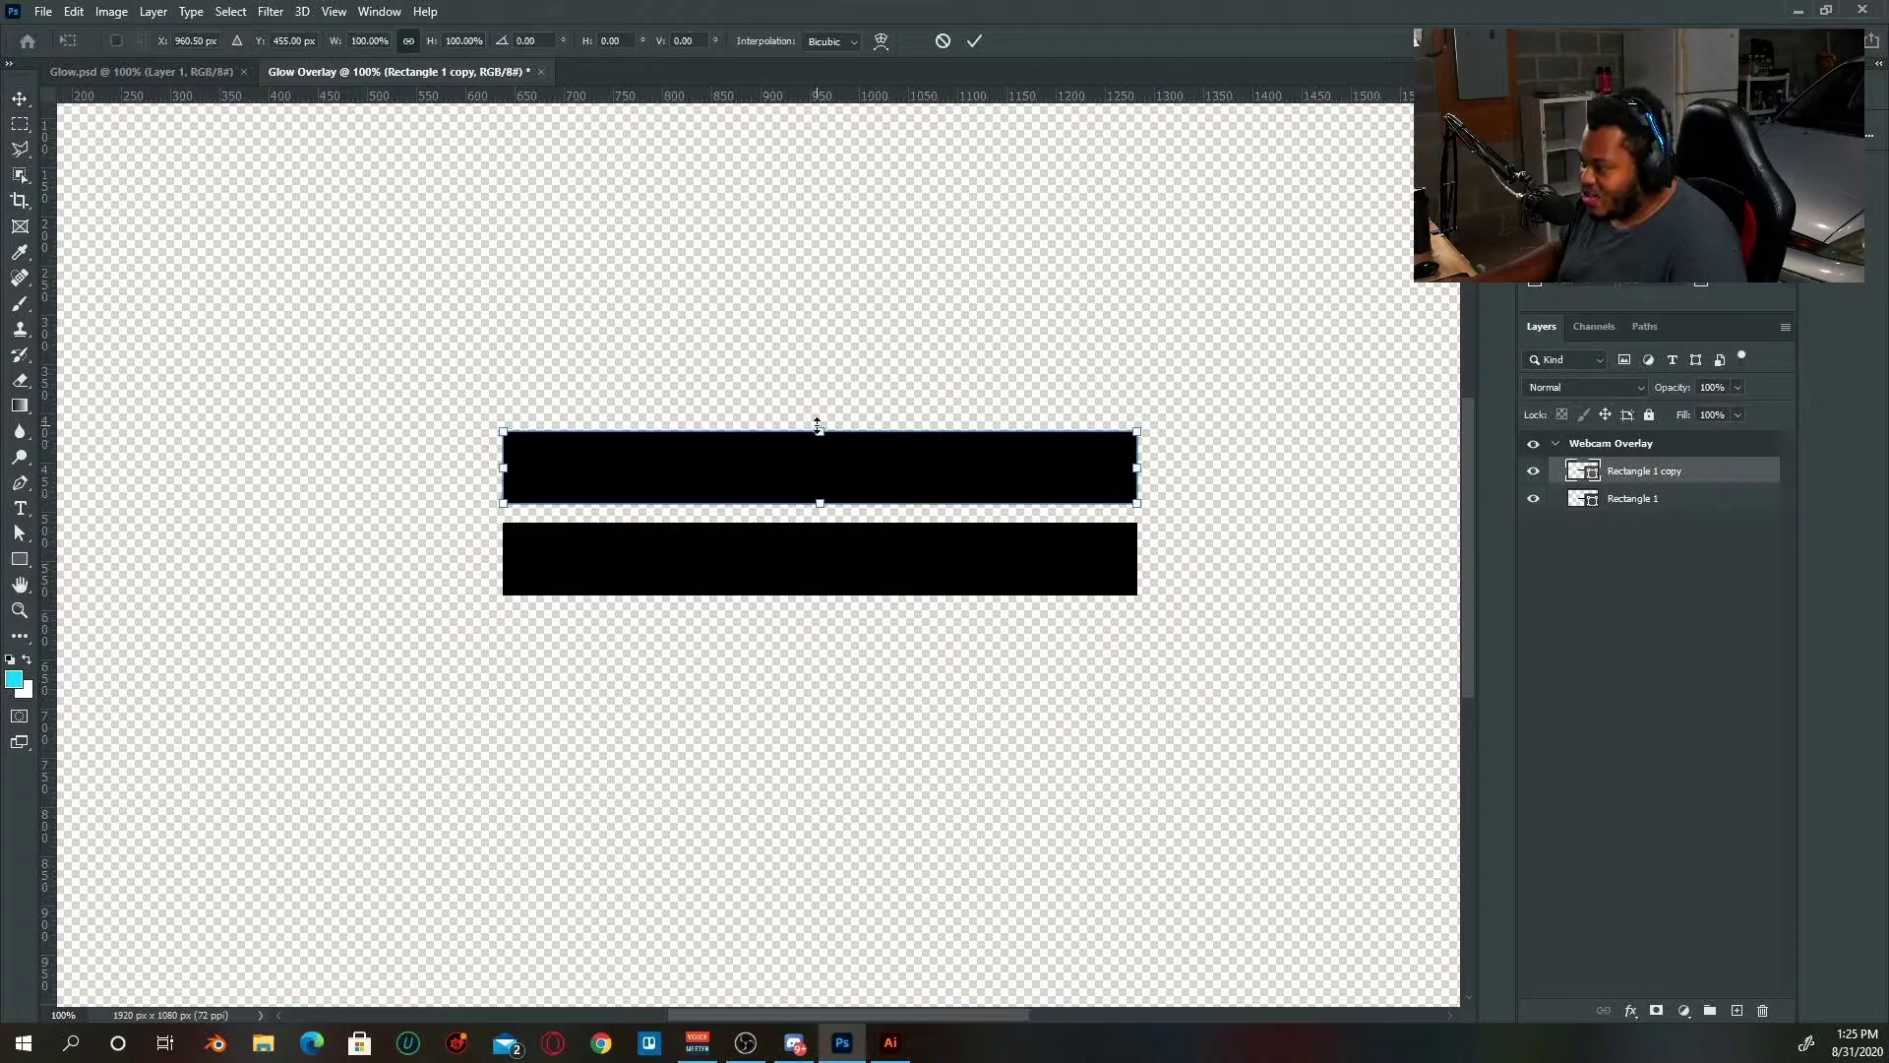
pyautogui.moveTo(821, 430); pyautogui.dragTo(921, 541)
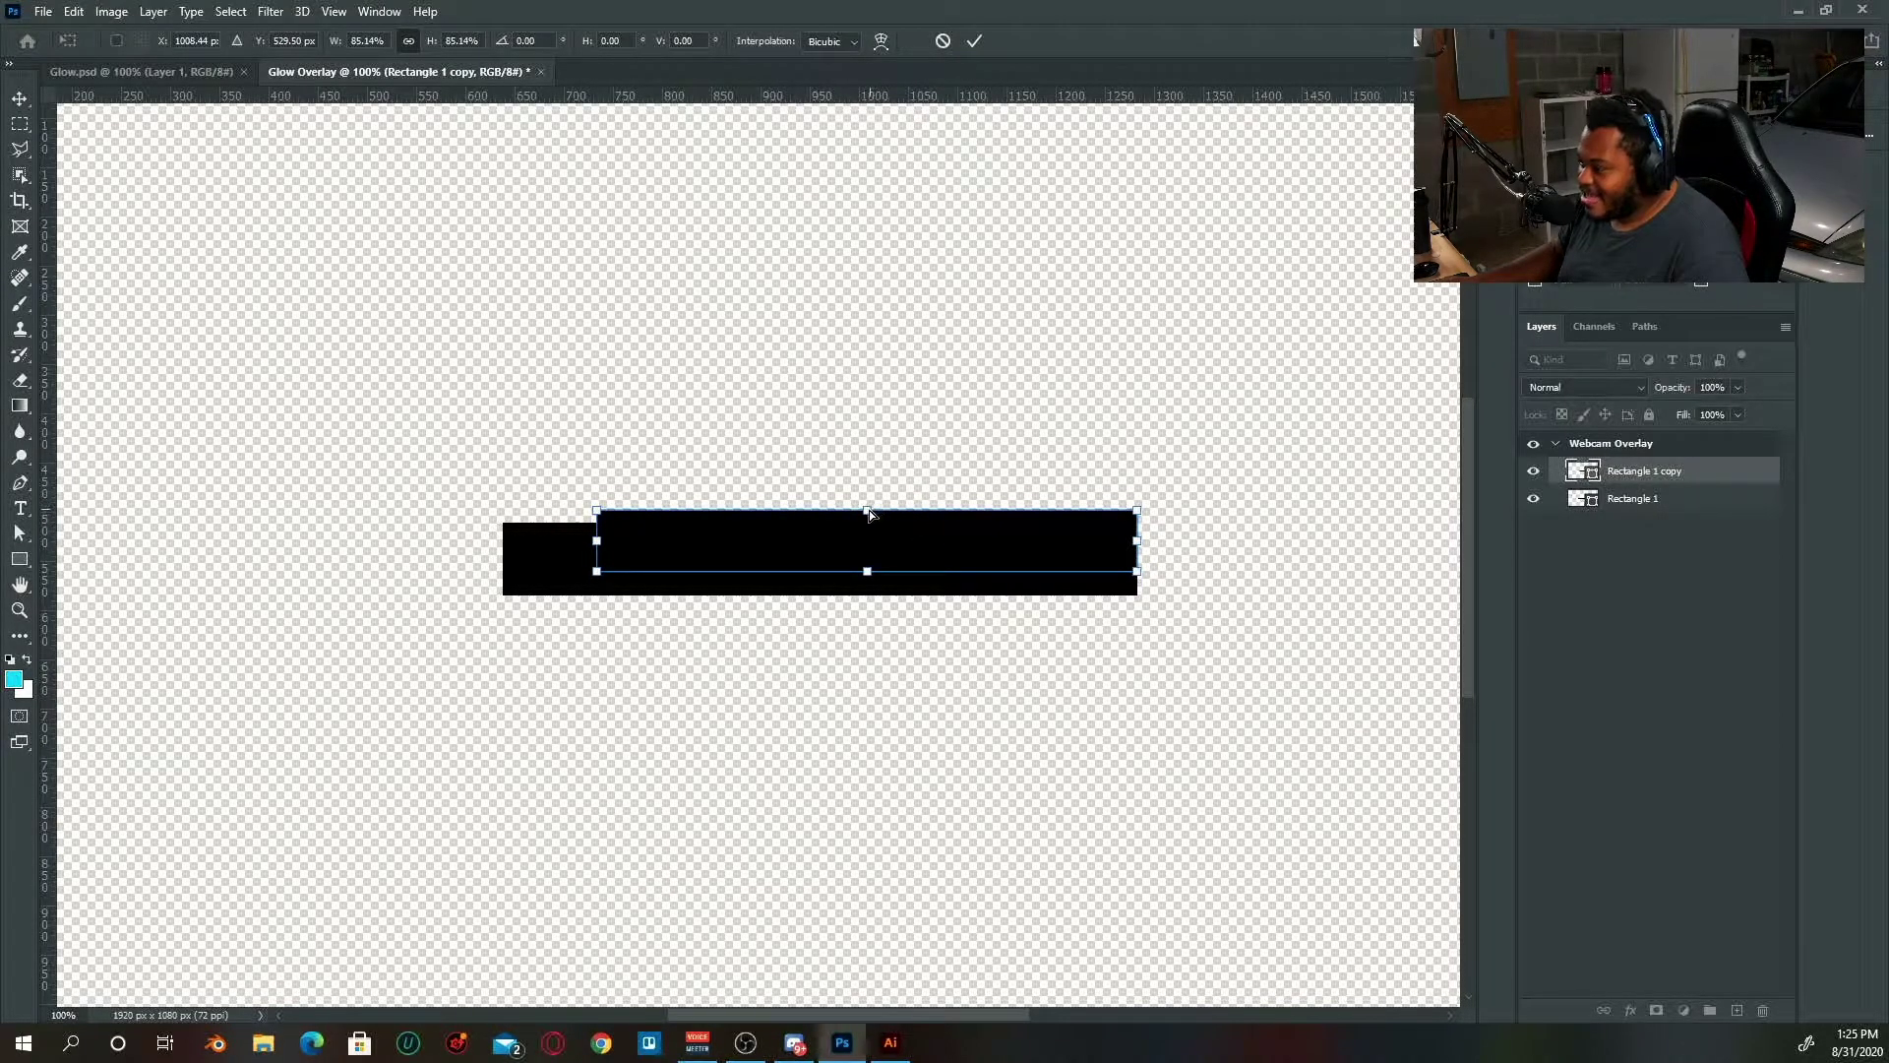
pyautogui.hotkey('ctrl', '+')
pyautogui.hotkey('ctrl', '+')
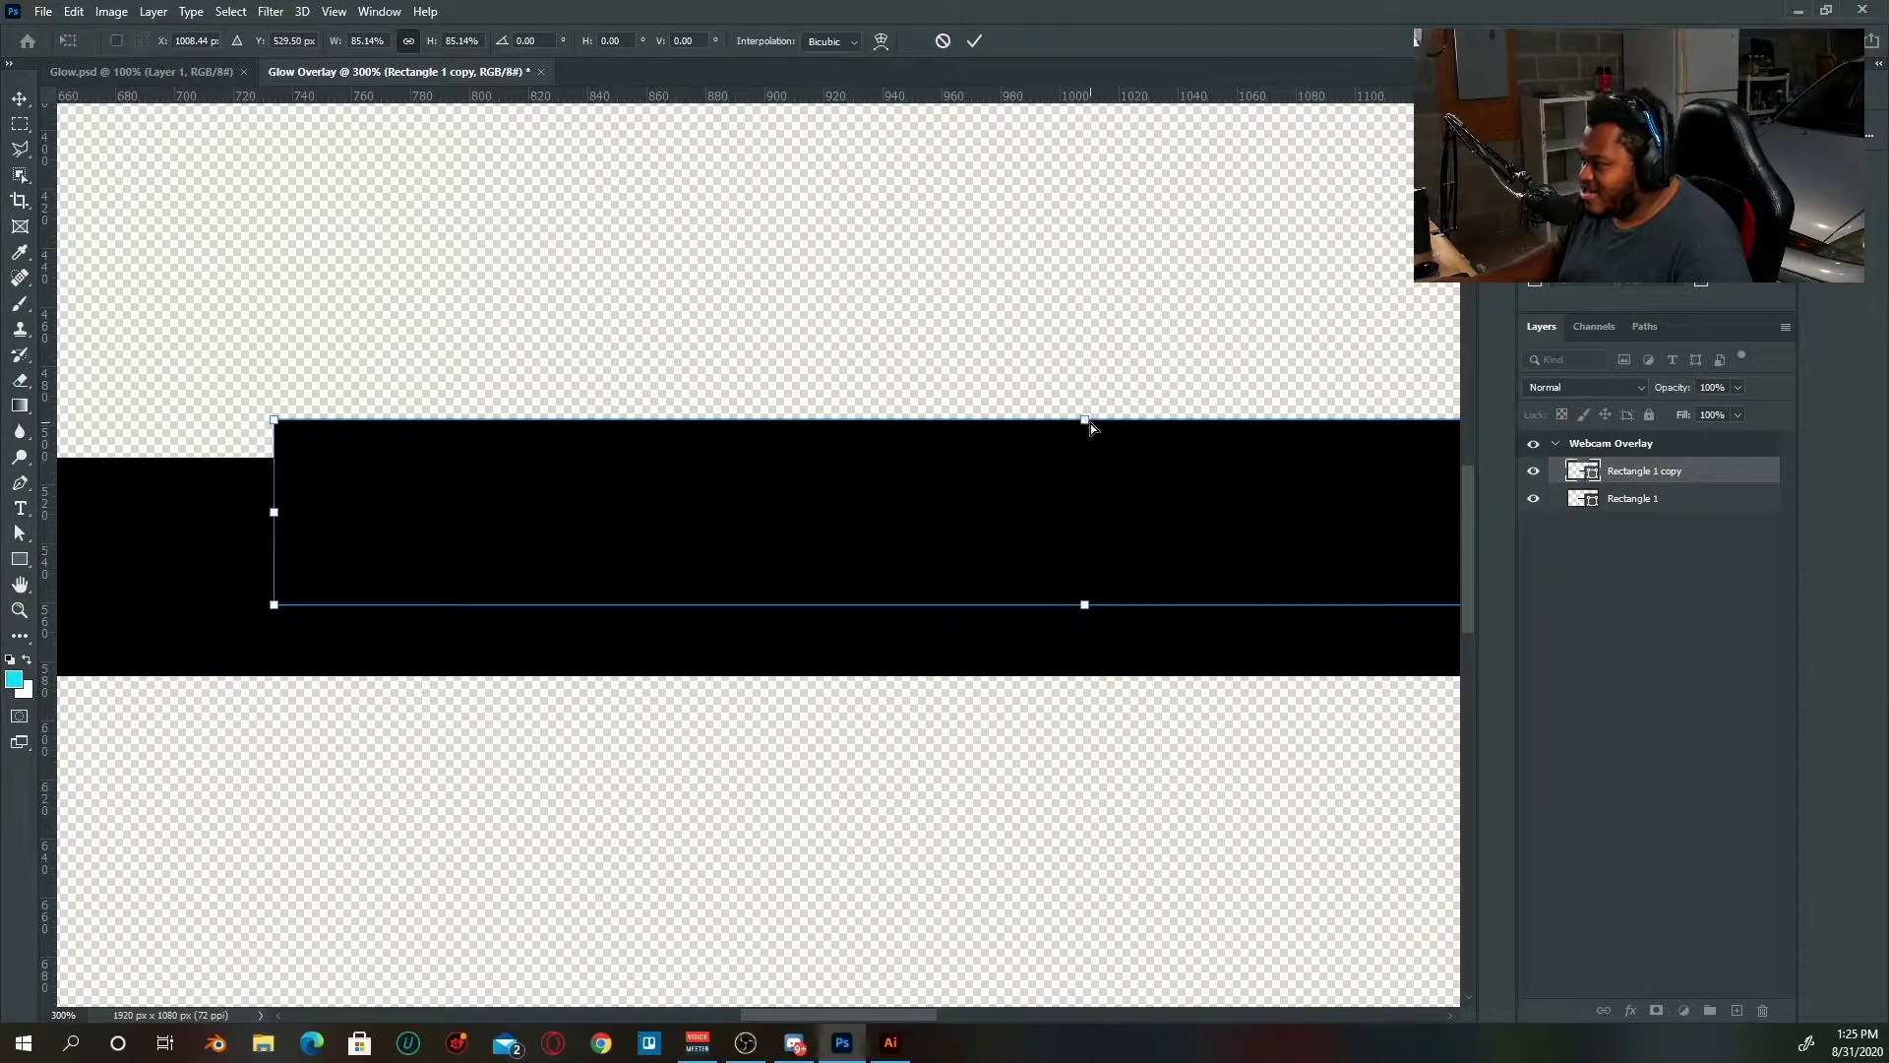
# - Skew the rectangle copy horizontally by about 20.3 degrees and extend its right end past the original bar
pyautogui.moveTo(1083, 422); pyautogui.dragTo(1013, 418)
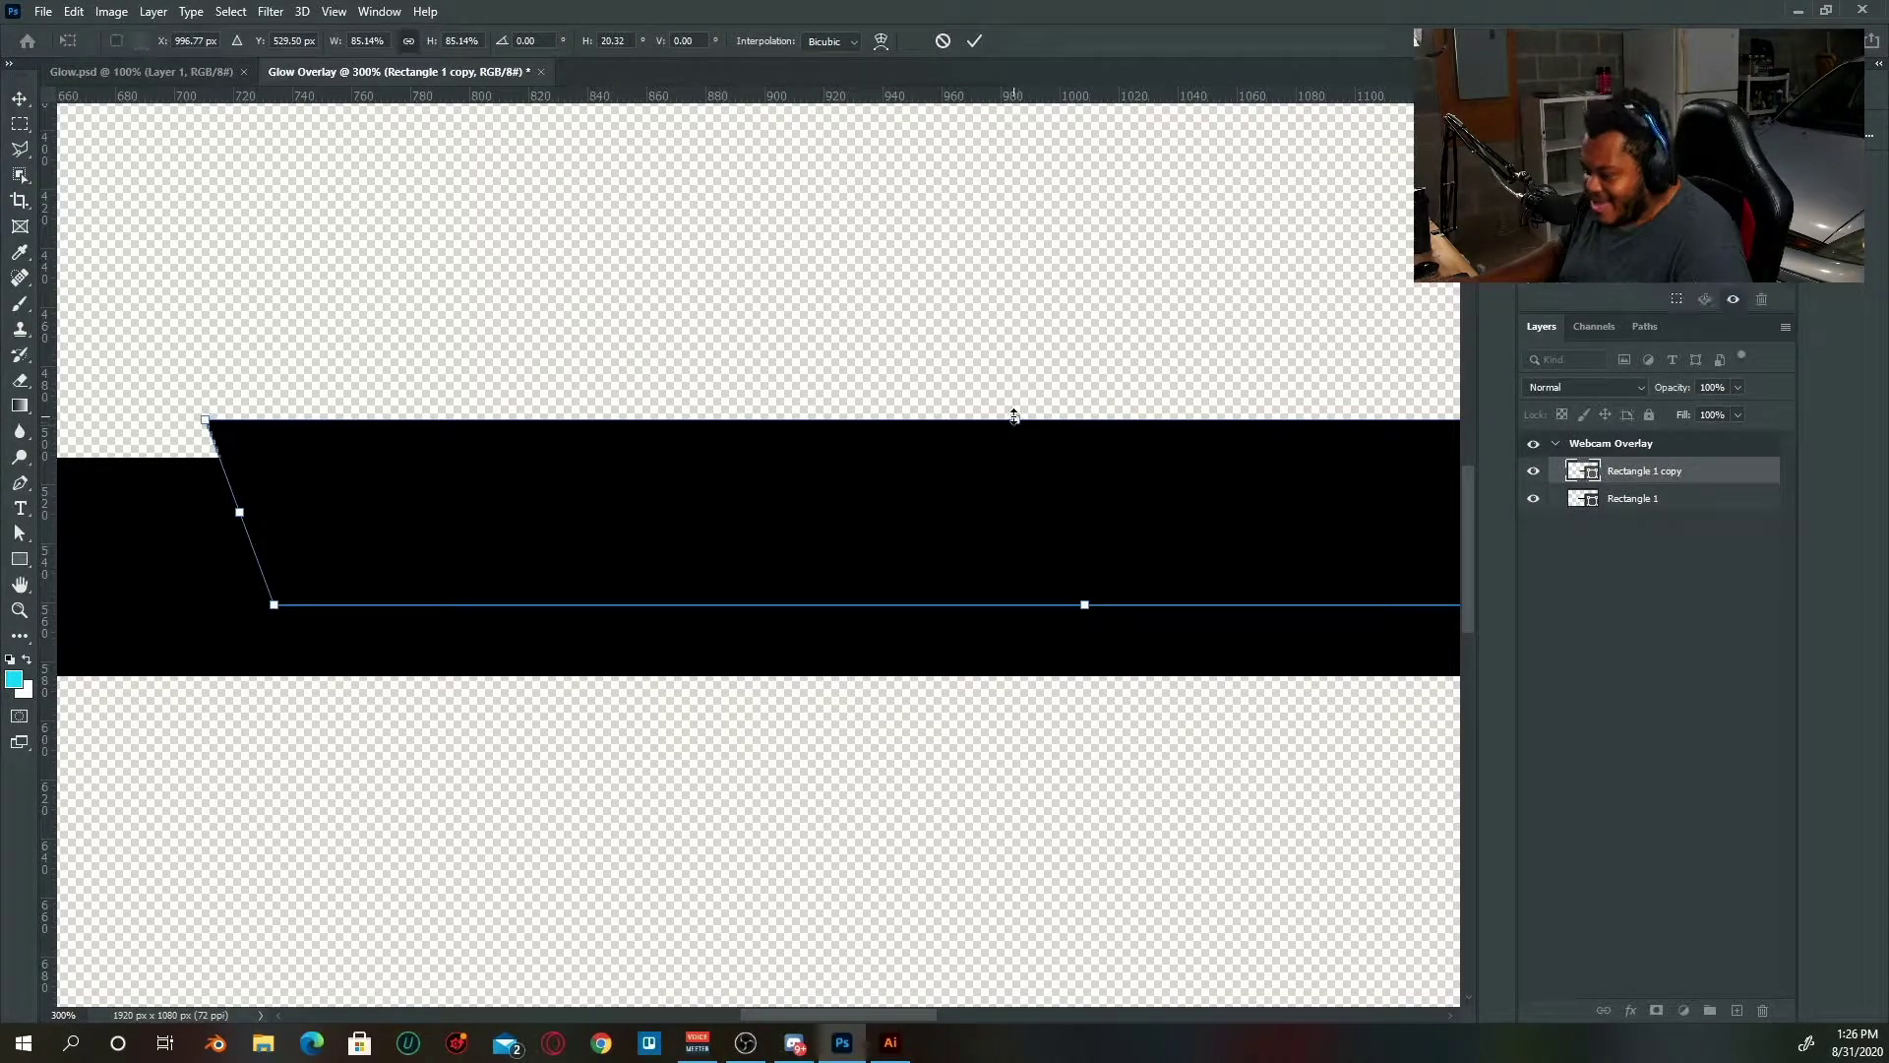
pyautogui.hotkey('ctrl', '-')
pyautogui.hotkey('ctrl', '-')
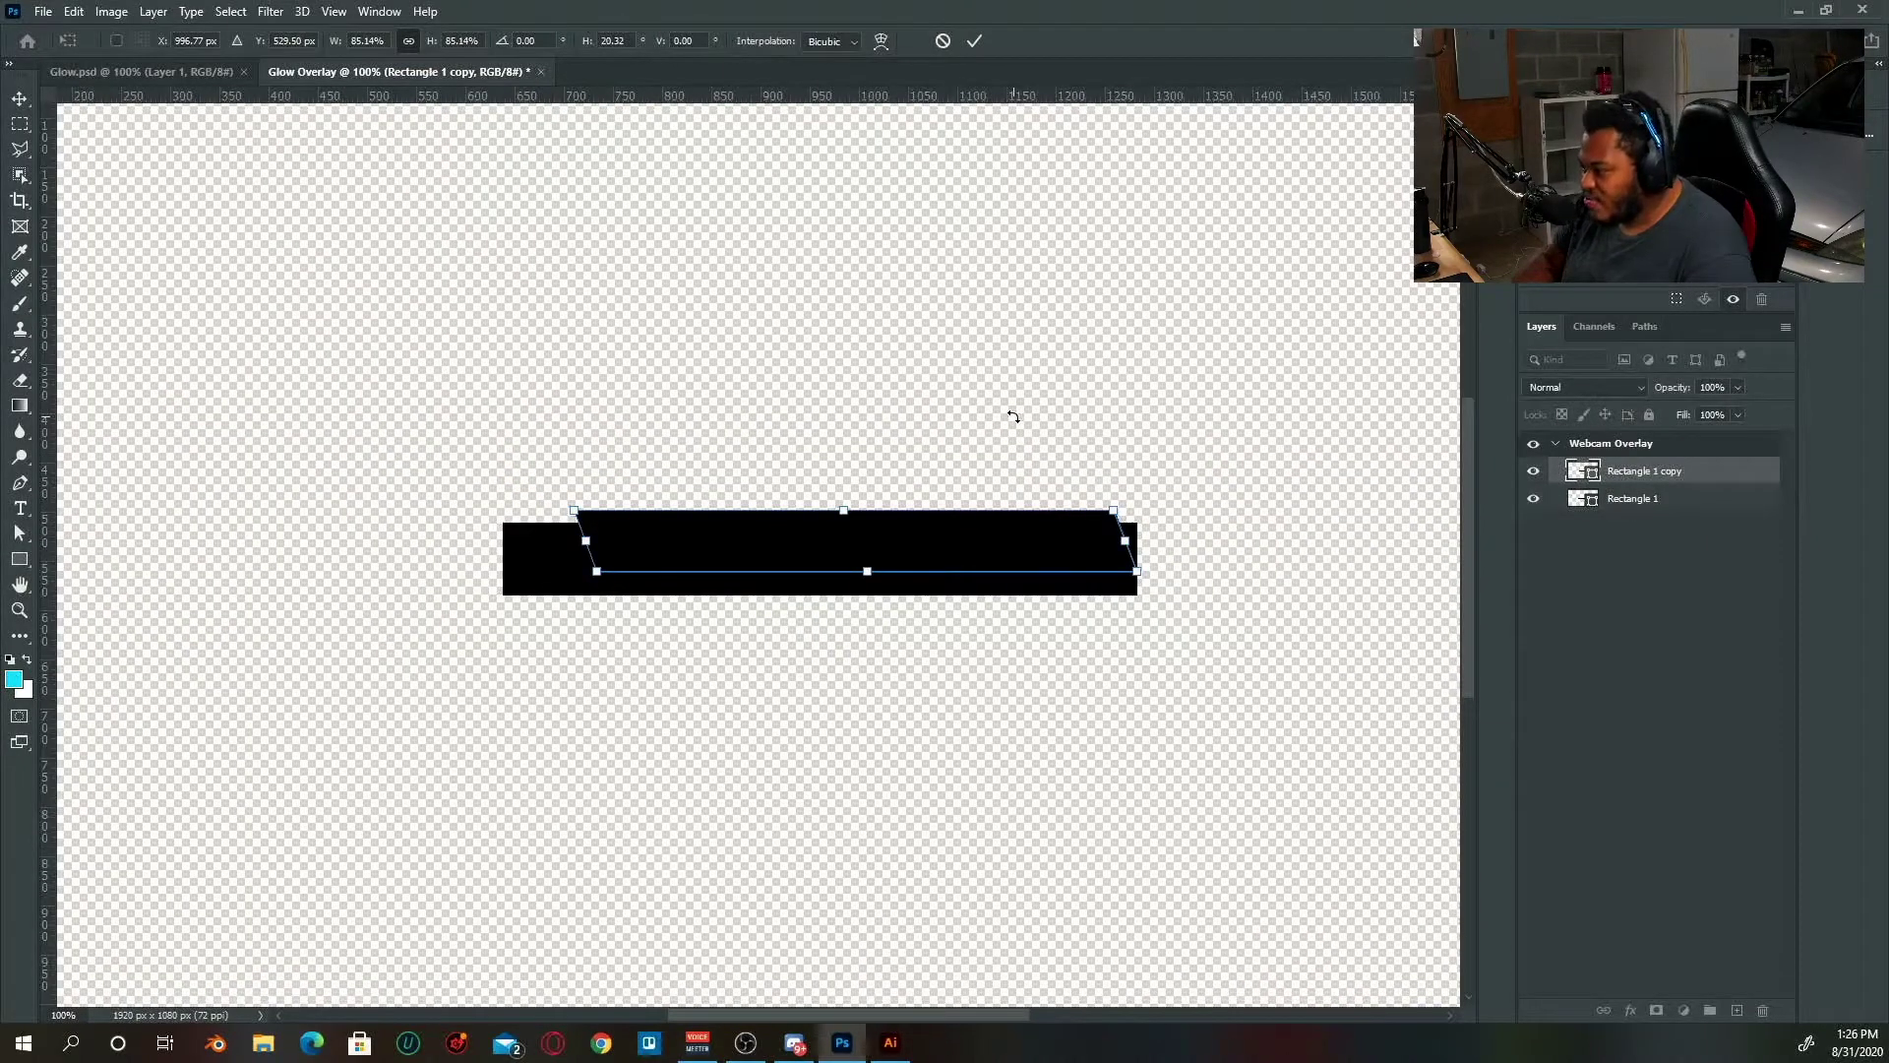
pyautogui.moveTo(1129, 544); pyautogui.dragTo(1188, 540)
pyautogui.click(982, 41)
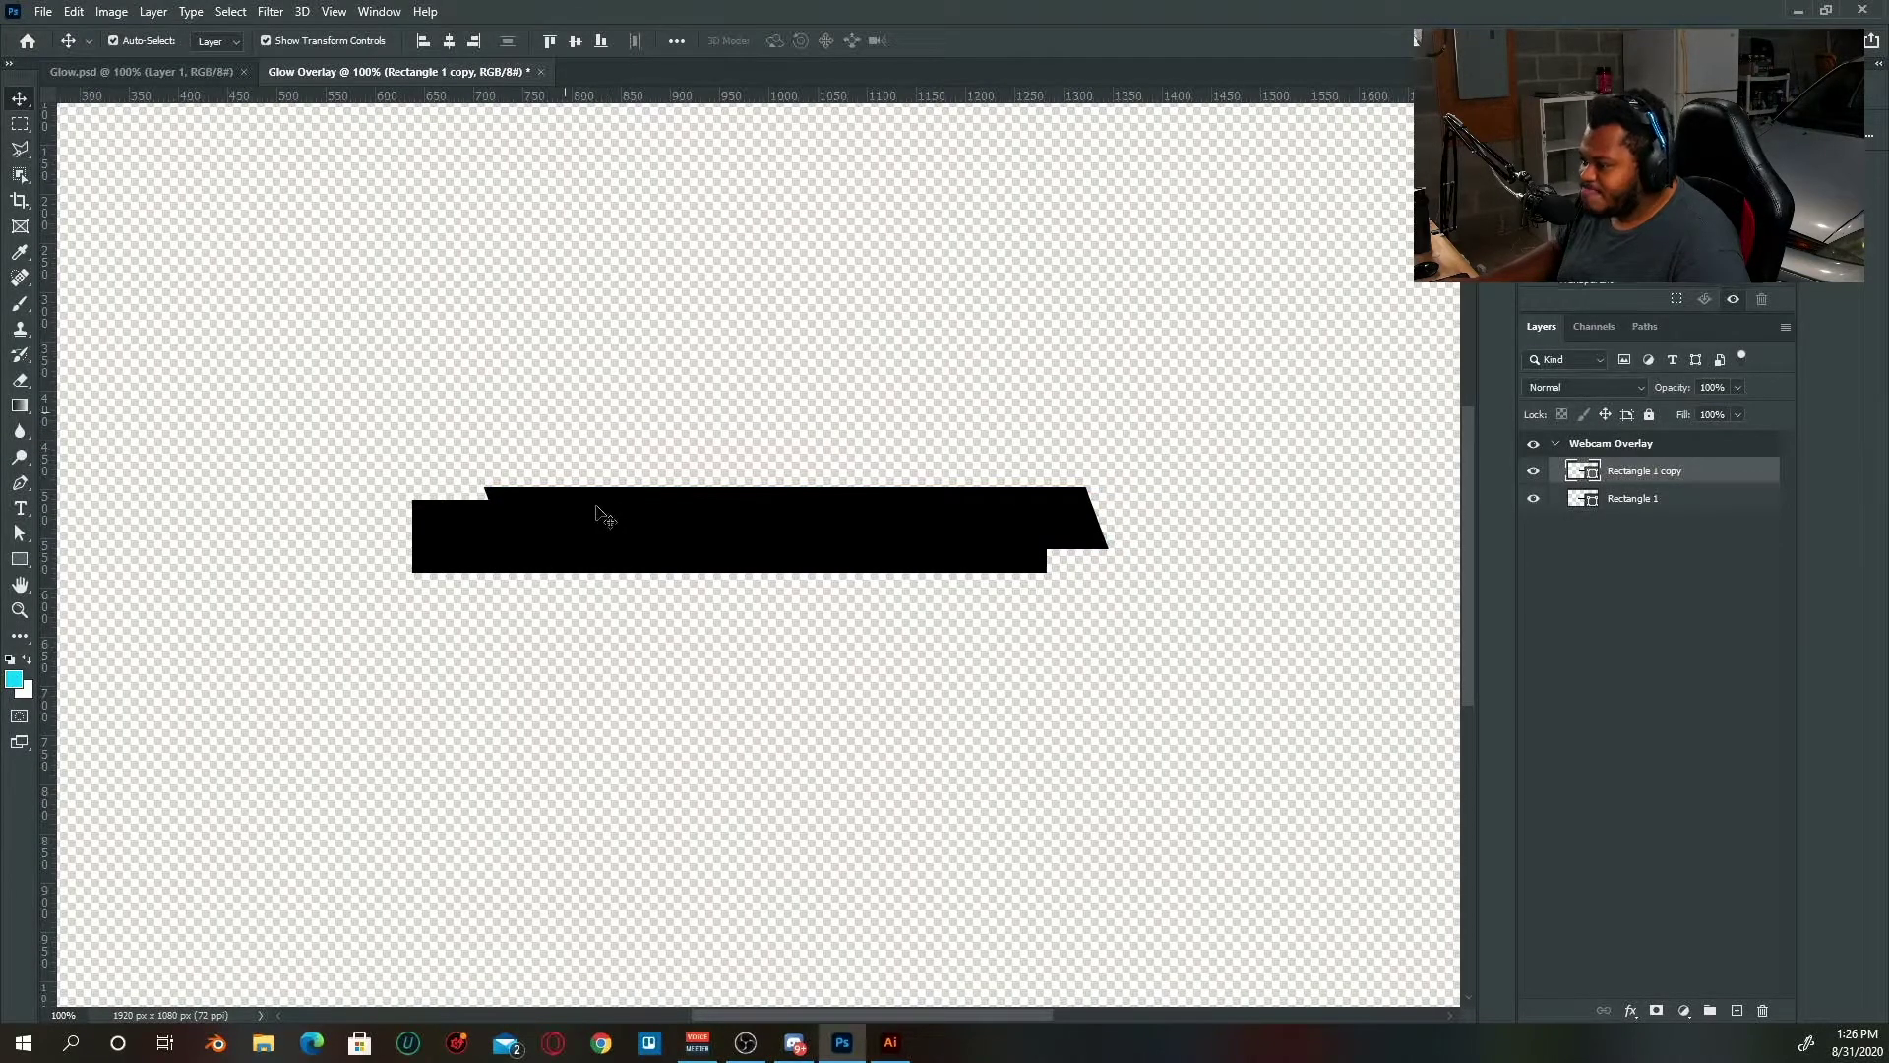
pyautogui.moveTo(603, 532); pyautogui.dragTo(593, 528)
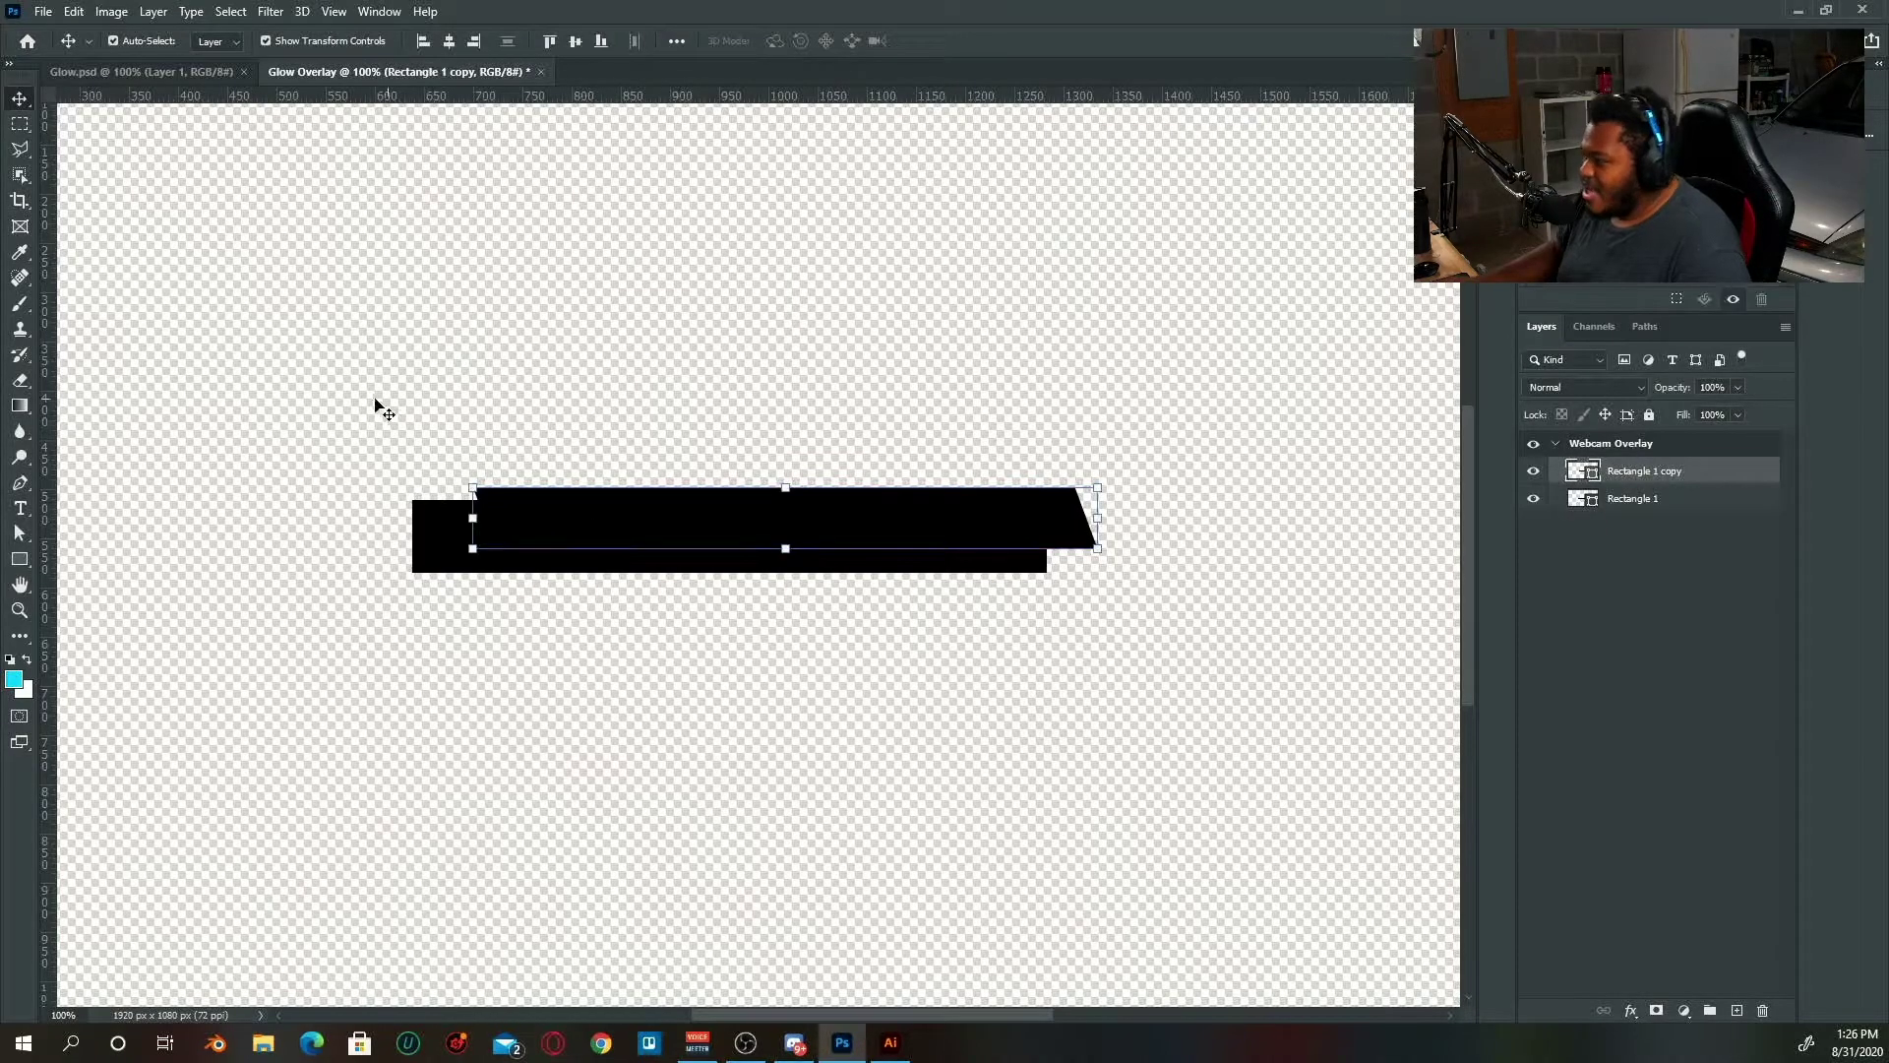
# - Apply a bright red Color Overlay at 100% opacity to the slanted rectangle copy
pyautogui.click(1630, 1010)
pyautogui.click(1722, 931)
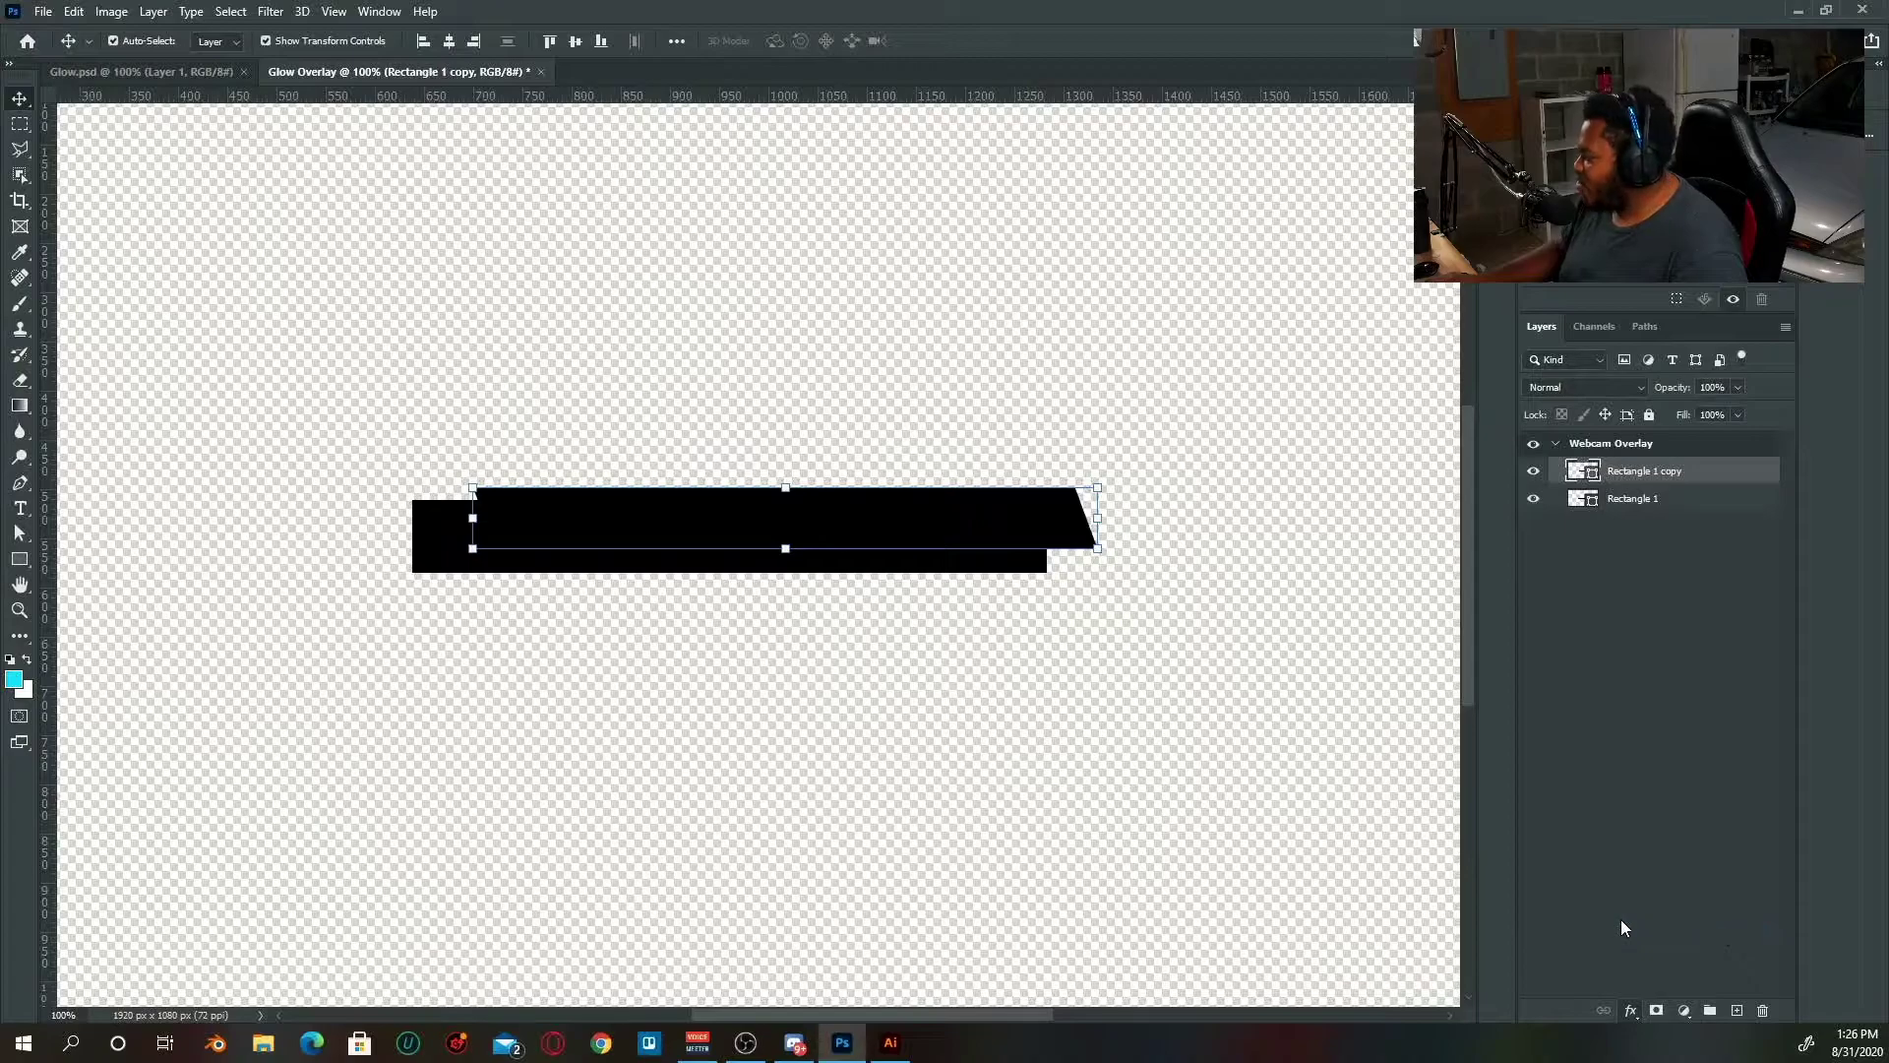
pyautogui.click(1413, 529)
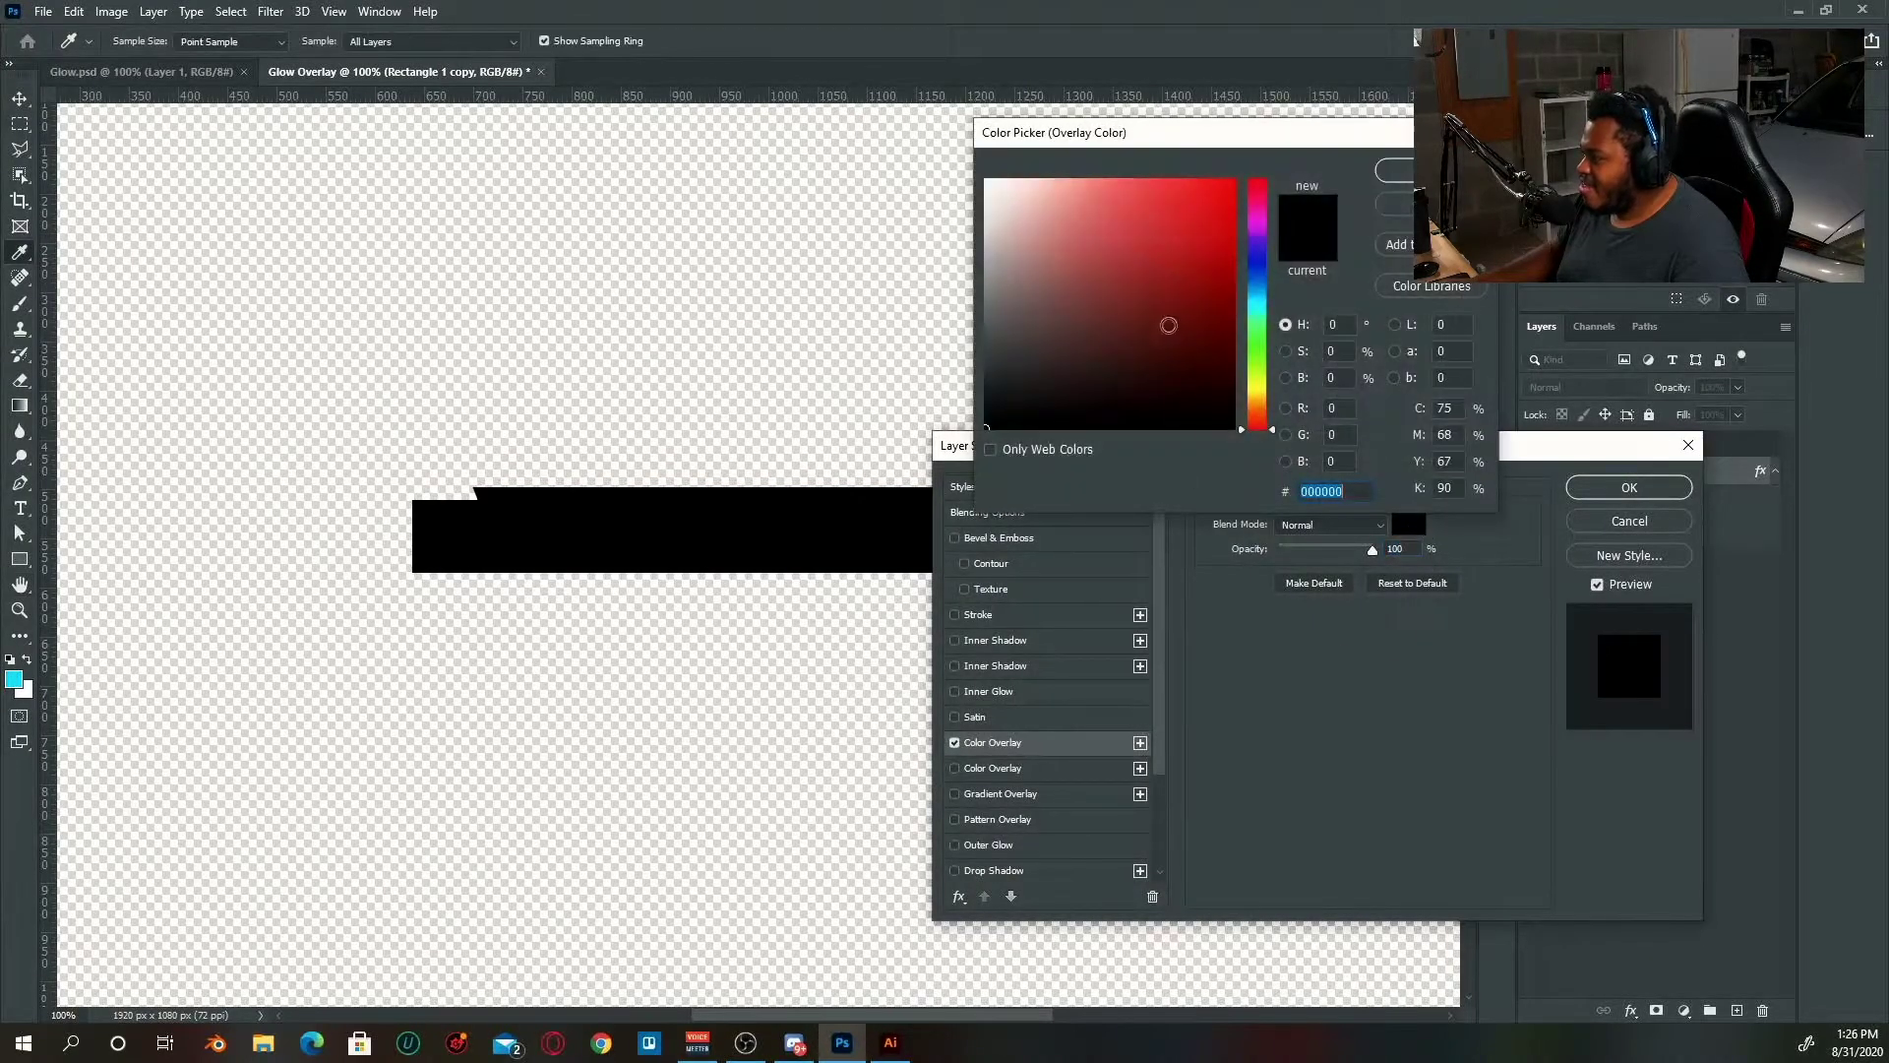
pyautogui.click(1179, 263)
pyautogui.click(1448, 147)
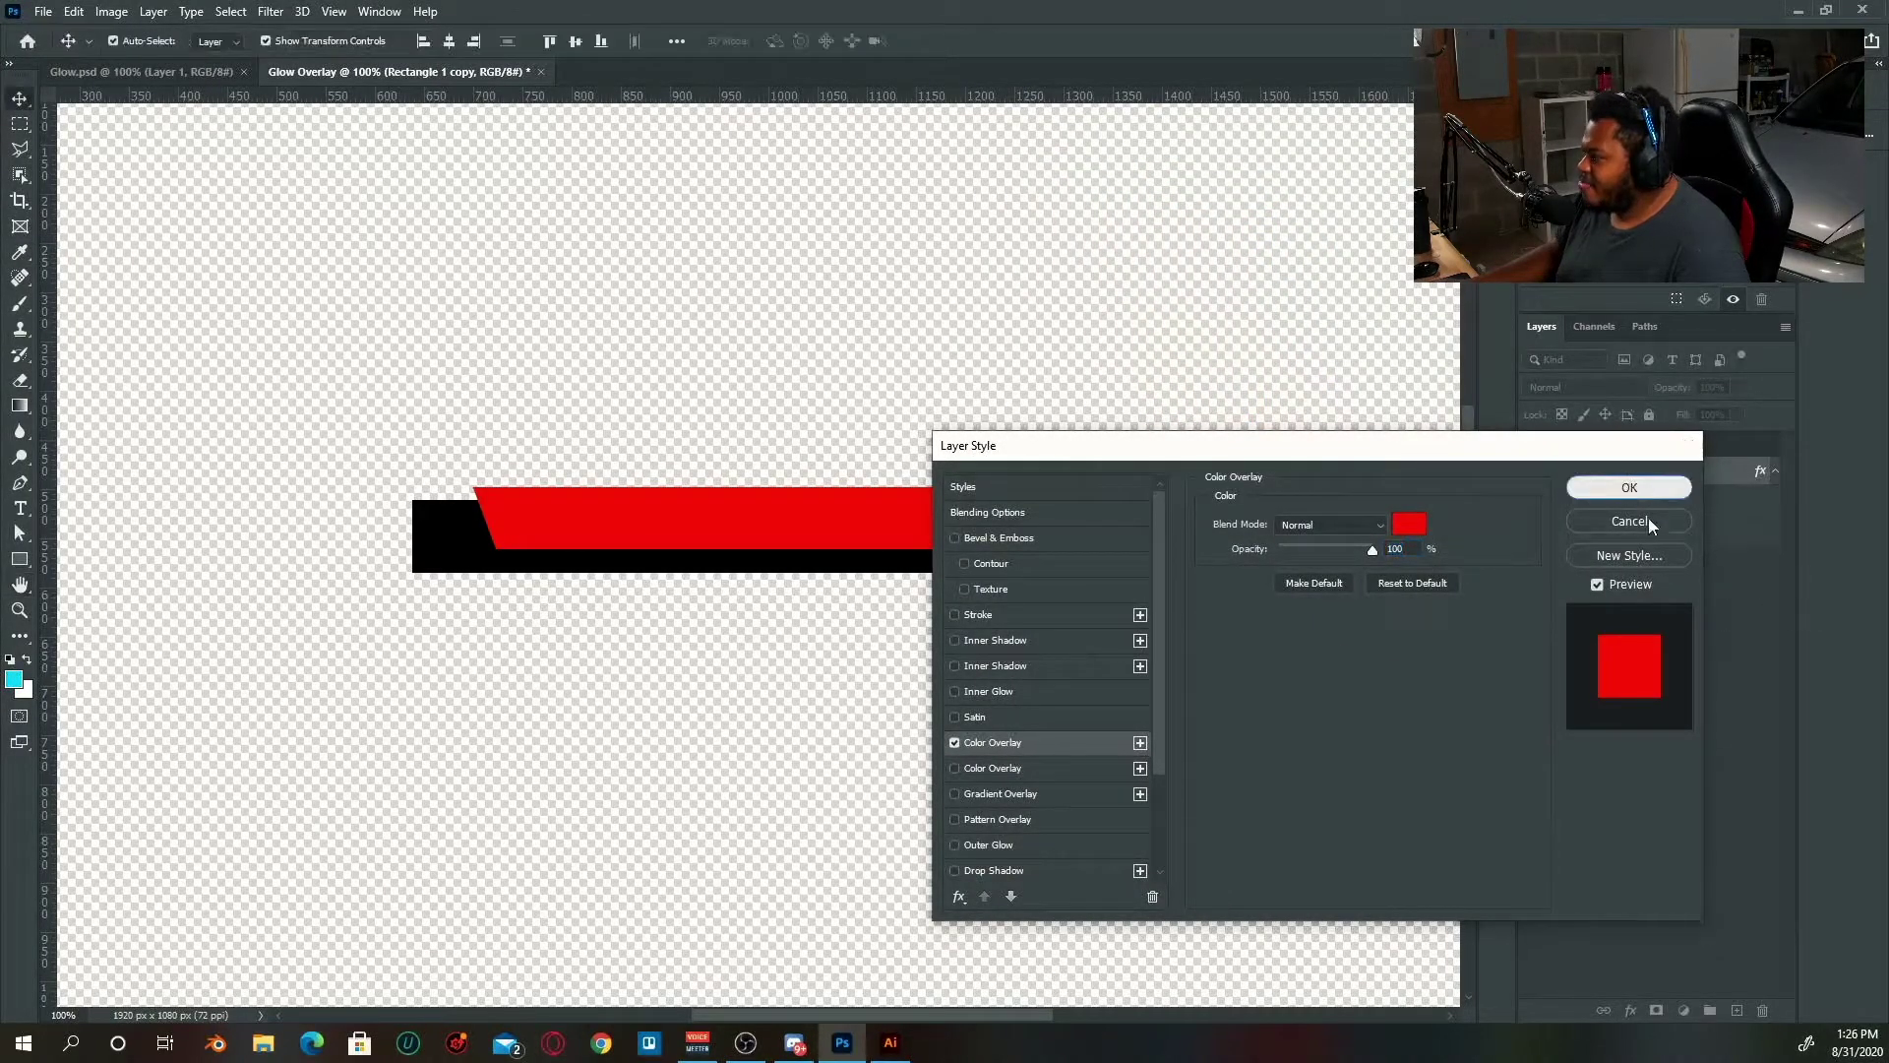
pyautogui.click(1630, 487)
# - Increase the red slanted shape's height to about 109.5% so it covers more of the black bar
pyautogui.moveTo(793, 516); pyautogui.dragTo(787, 558)
pyautogui.hotkey('ctrl', 't')
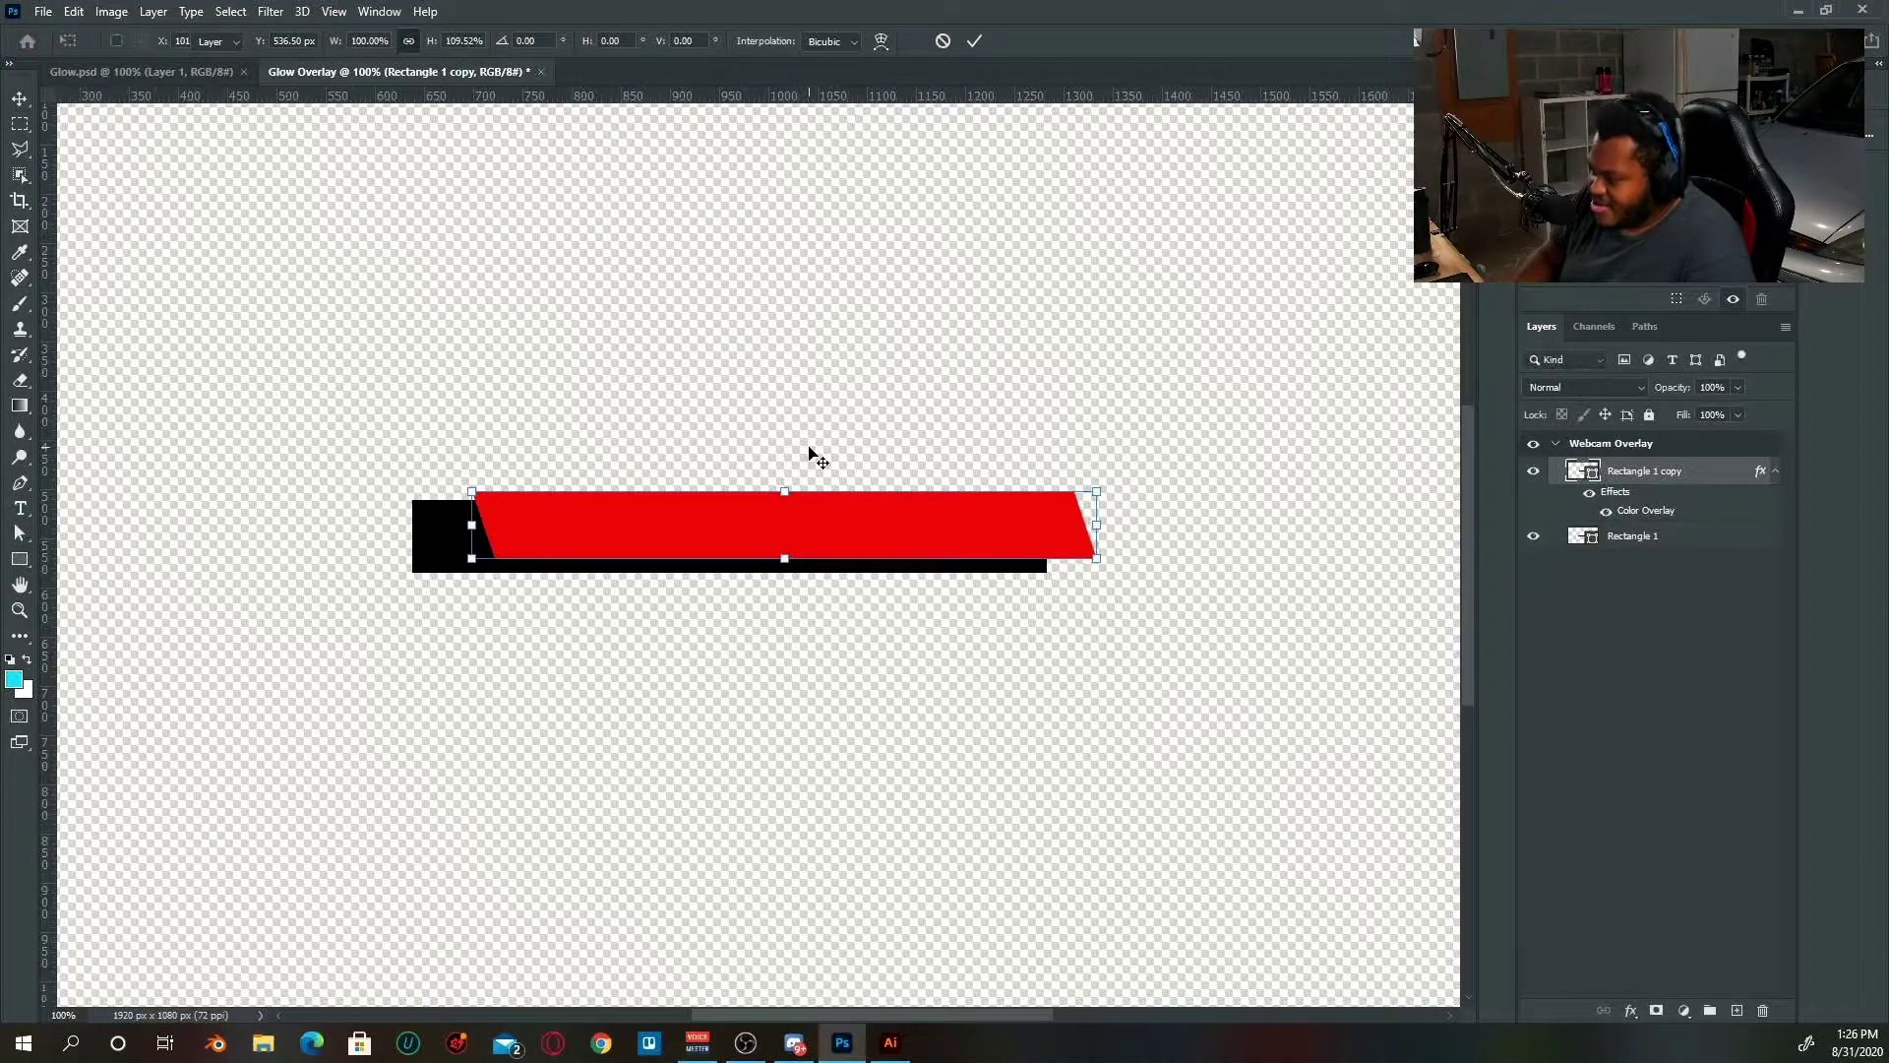
pyautogui.press('Return')
pyautogui.click(1436, 618)
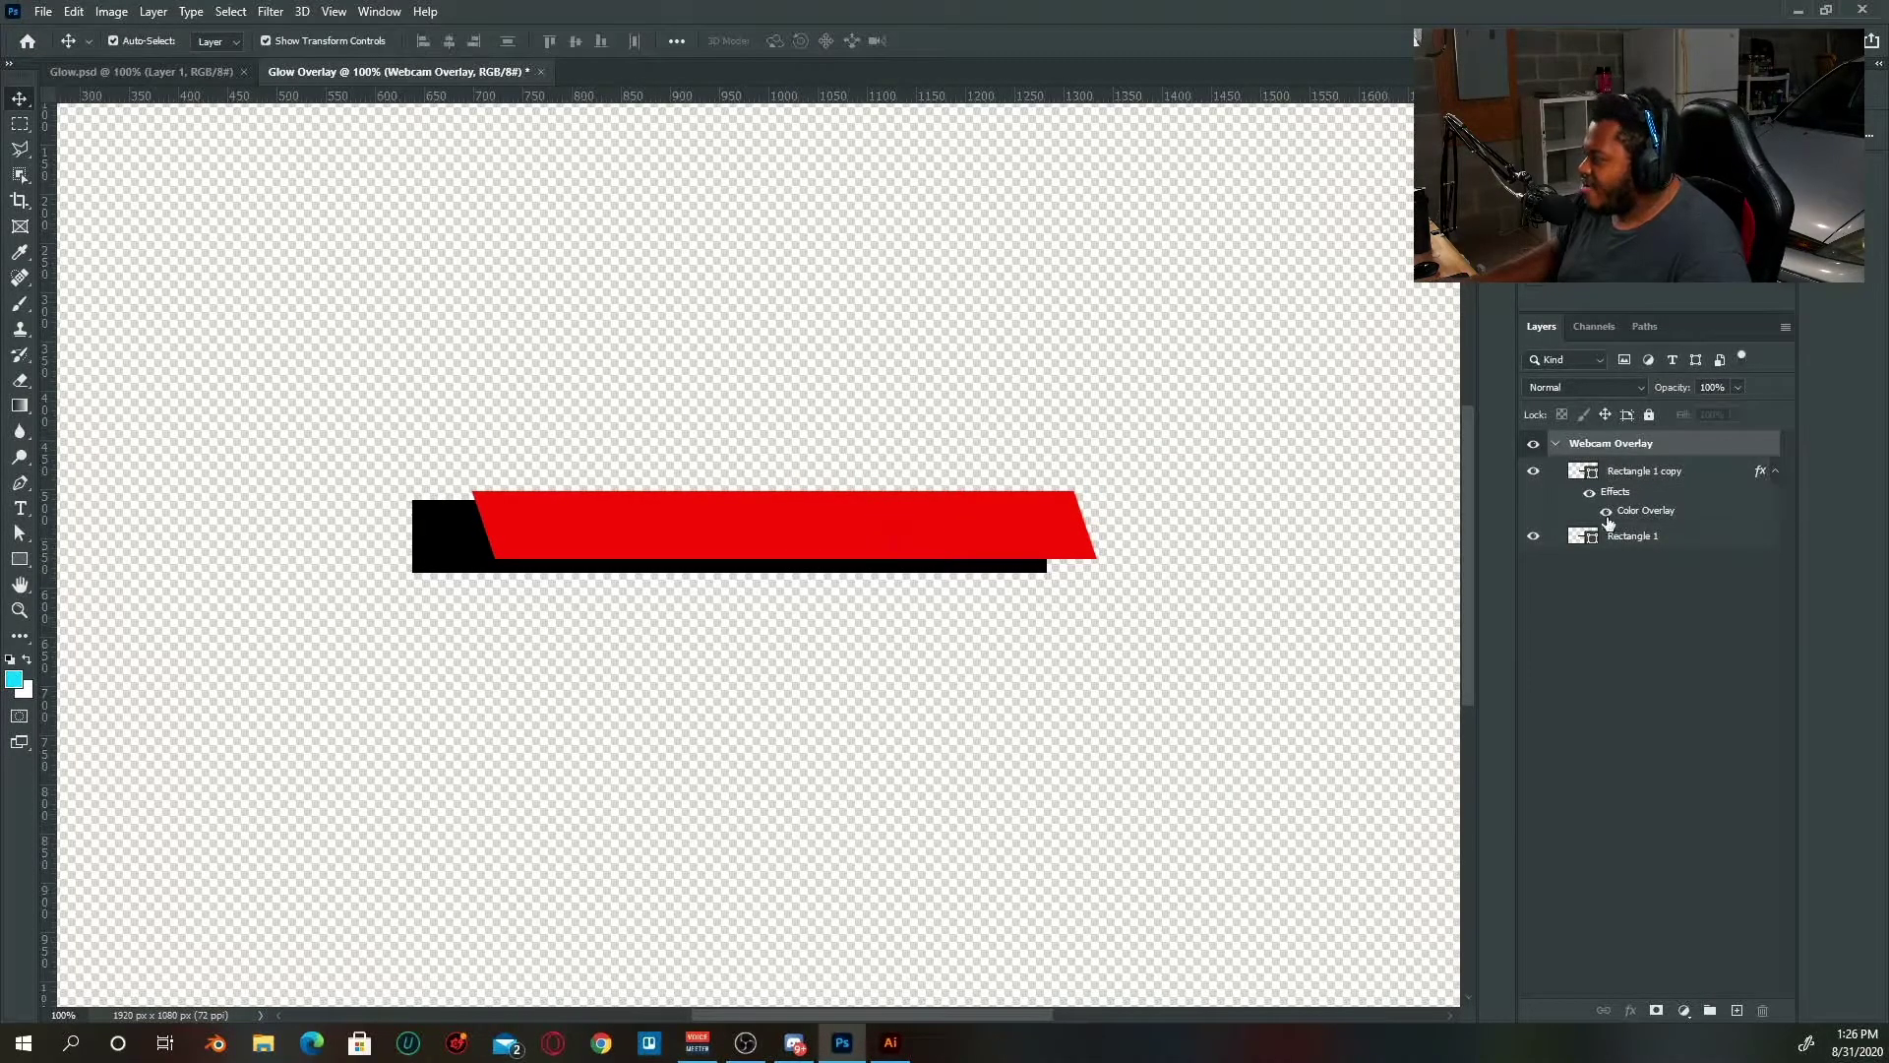
# - Duplicate the Rectangle 1 layer and place the duplicate beneath Rectangle 1 in the layer stack
pyautogui.click(1625, 537)
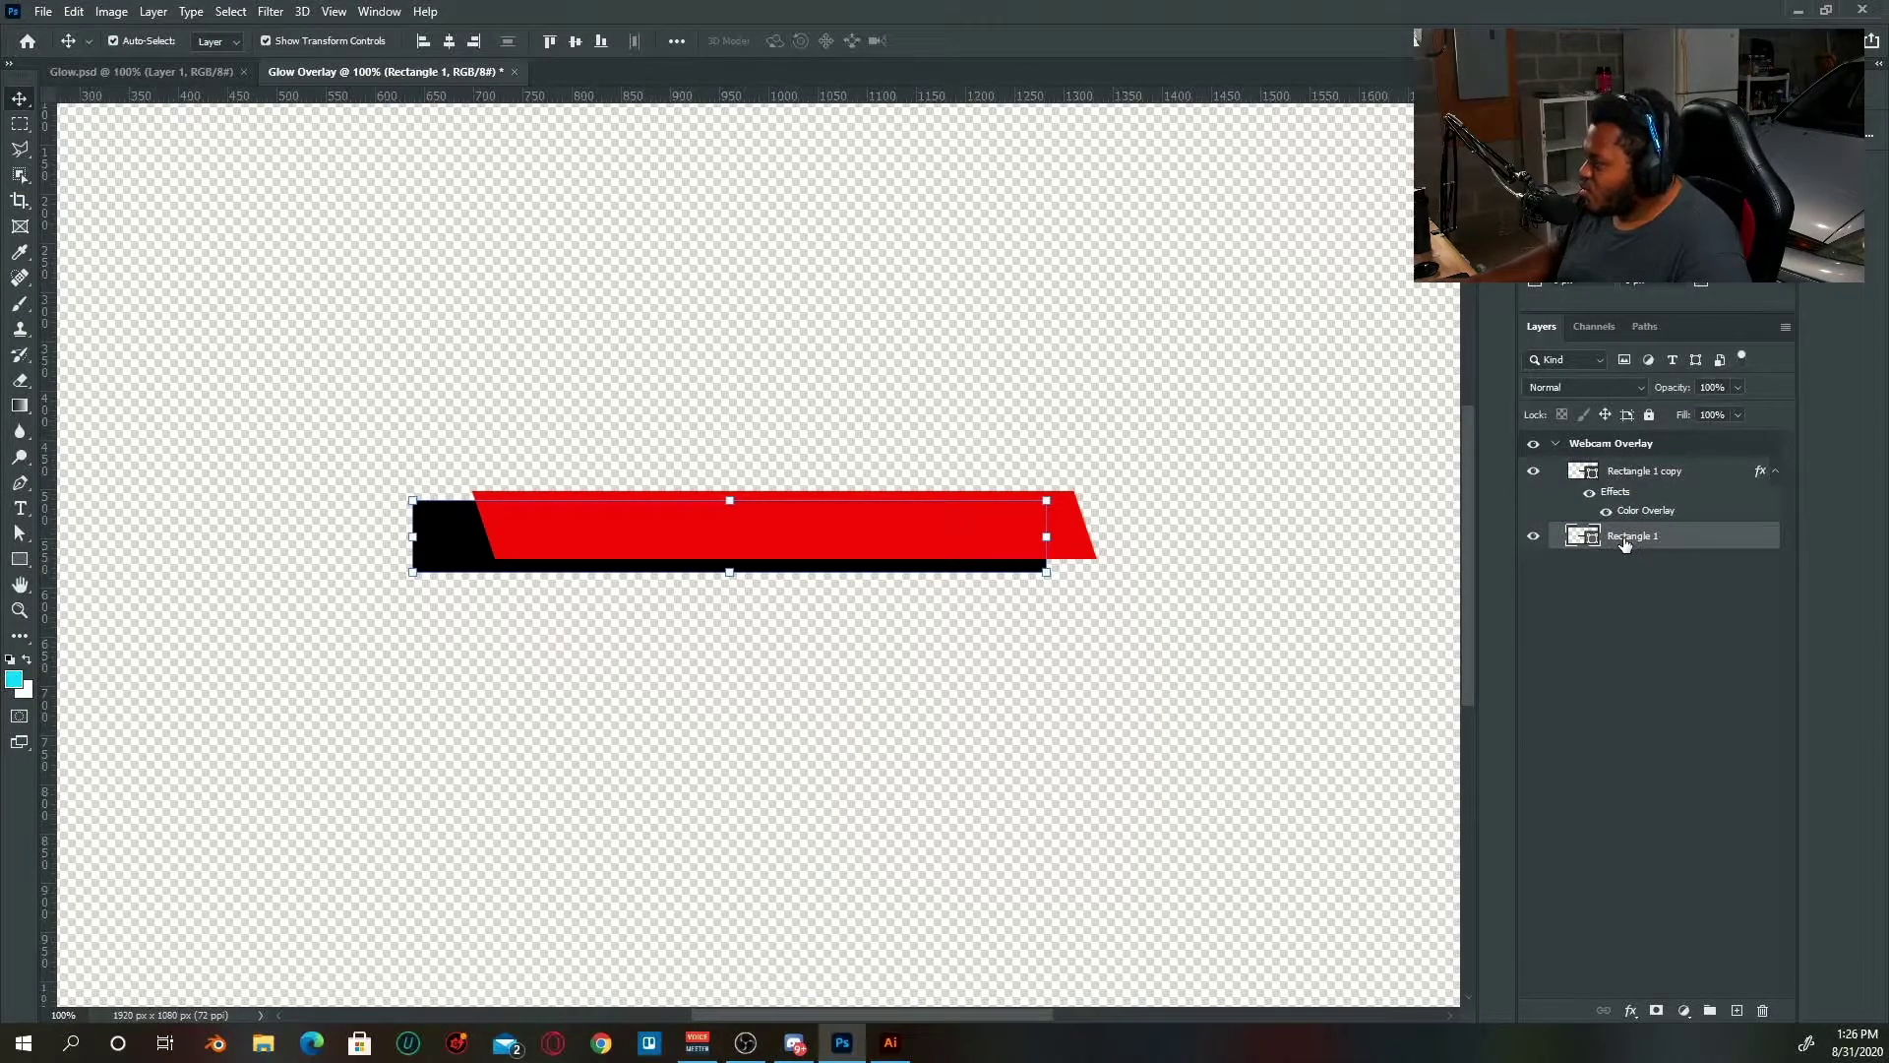
pyautogui.click(1533, 536)
pyautogui.click(1533, 536)
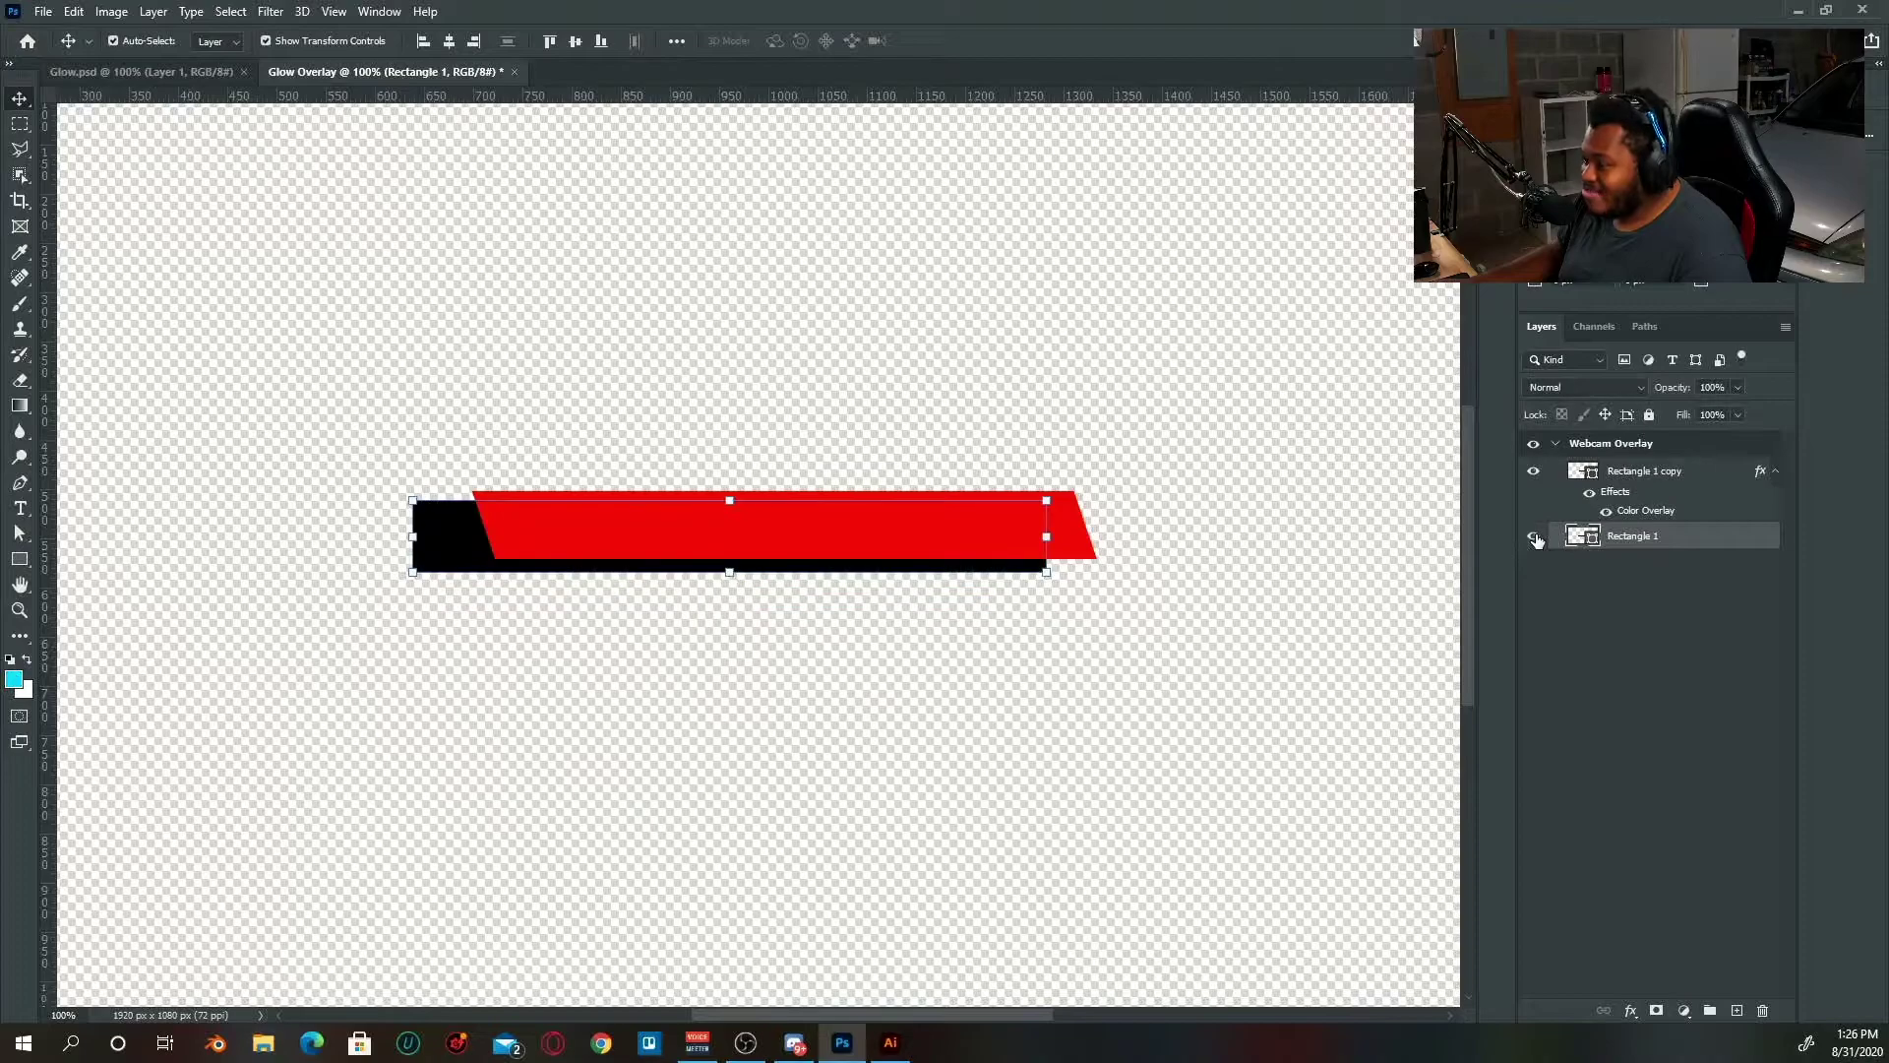
pyautogui.hotkey('ctrl', 'j')
pyautogui.hotkey('ctrl', 'shift', ']')
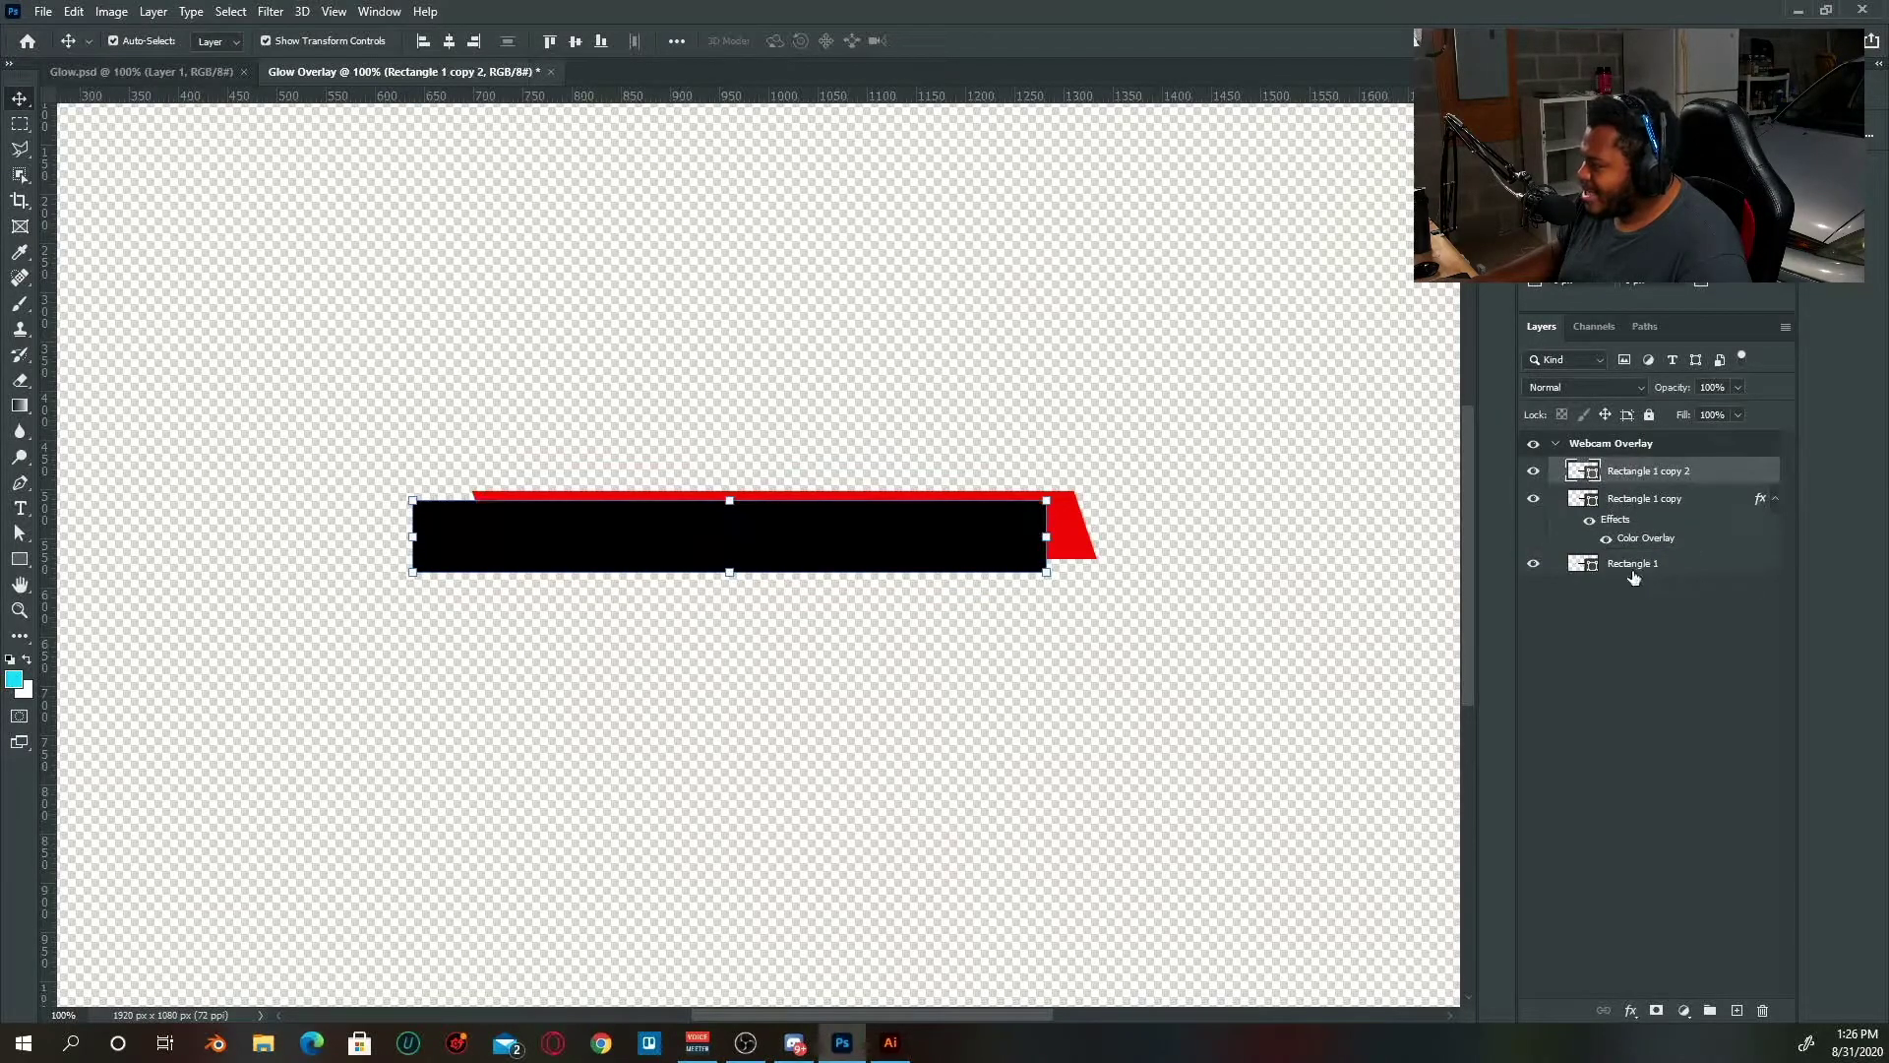
pyautogui.moveTo(1624, 480); pyautogui.dragTo(1625, 571)
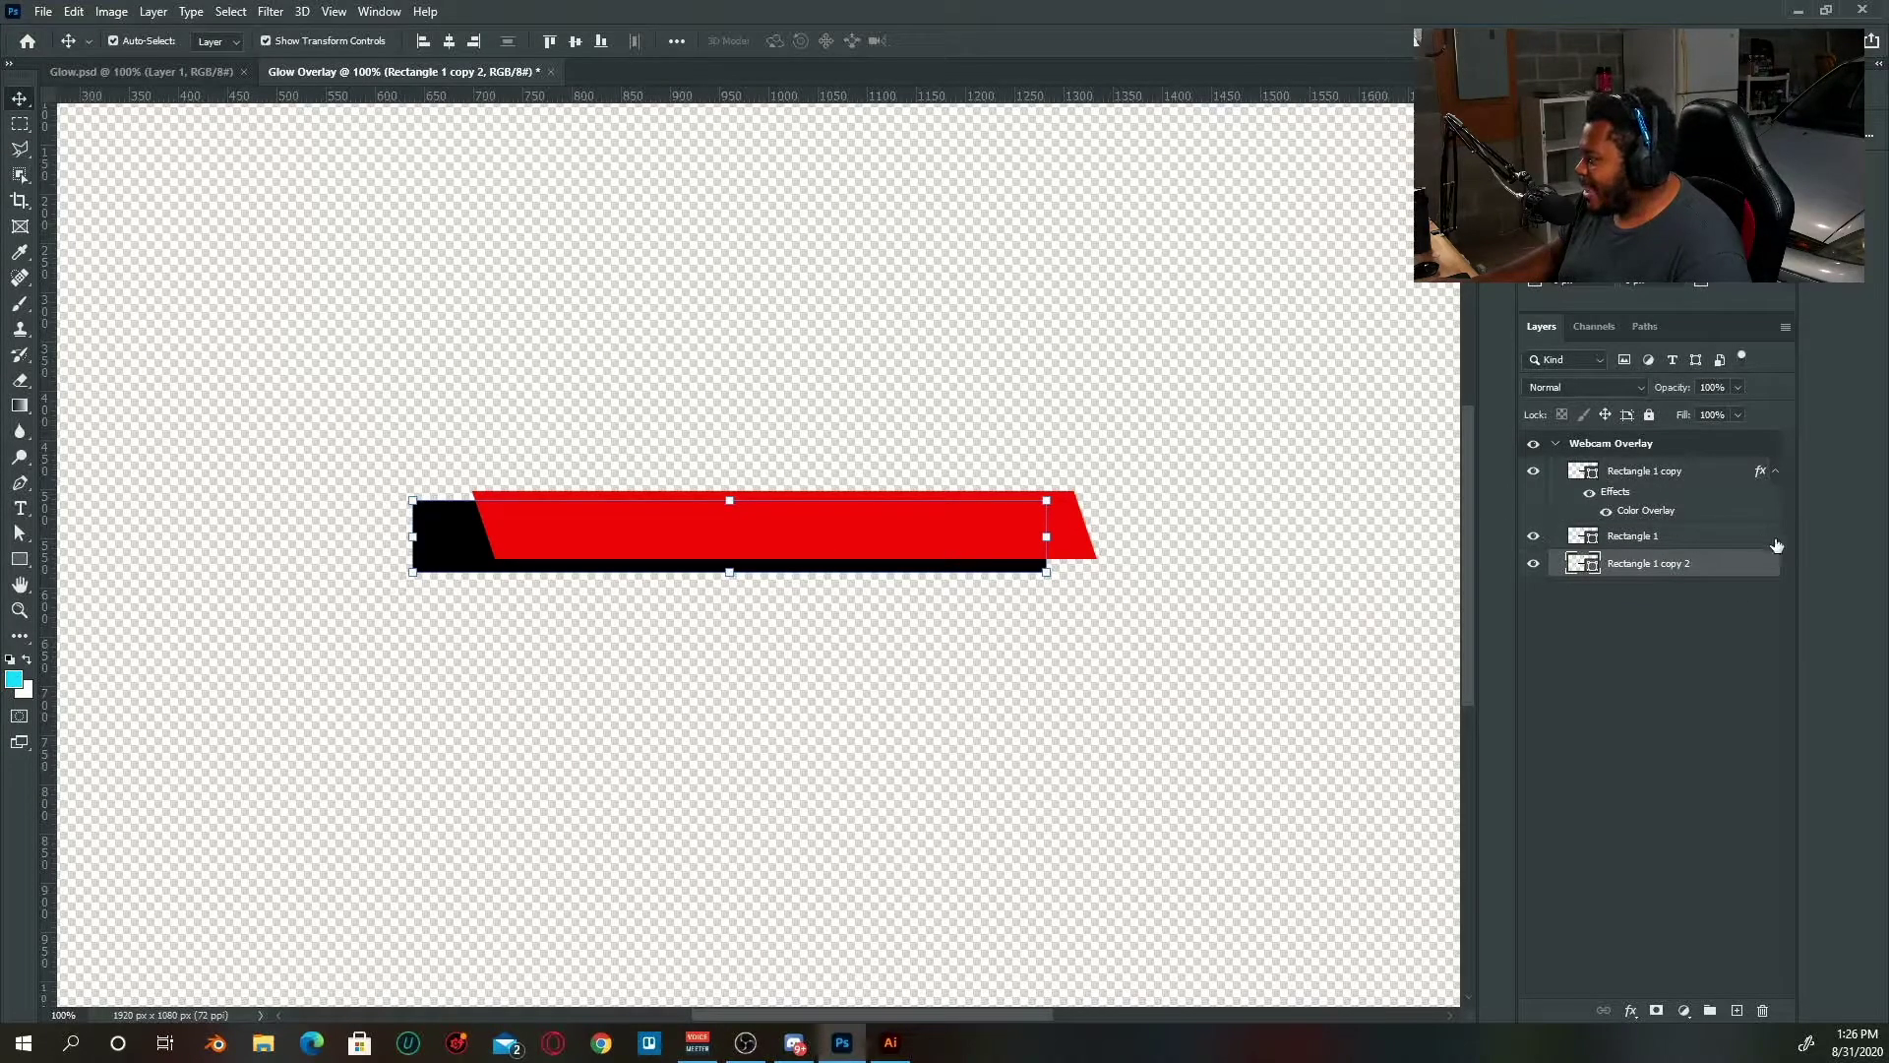
# - Add a blank layer mask to the Rectangle 1 layer
pyautogui.click(1658, 481)
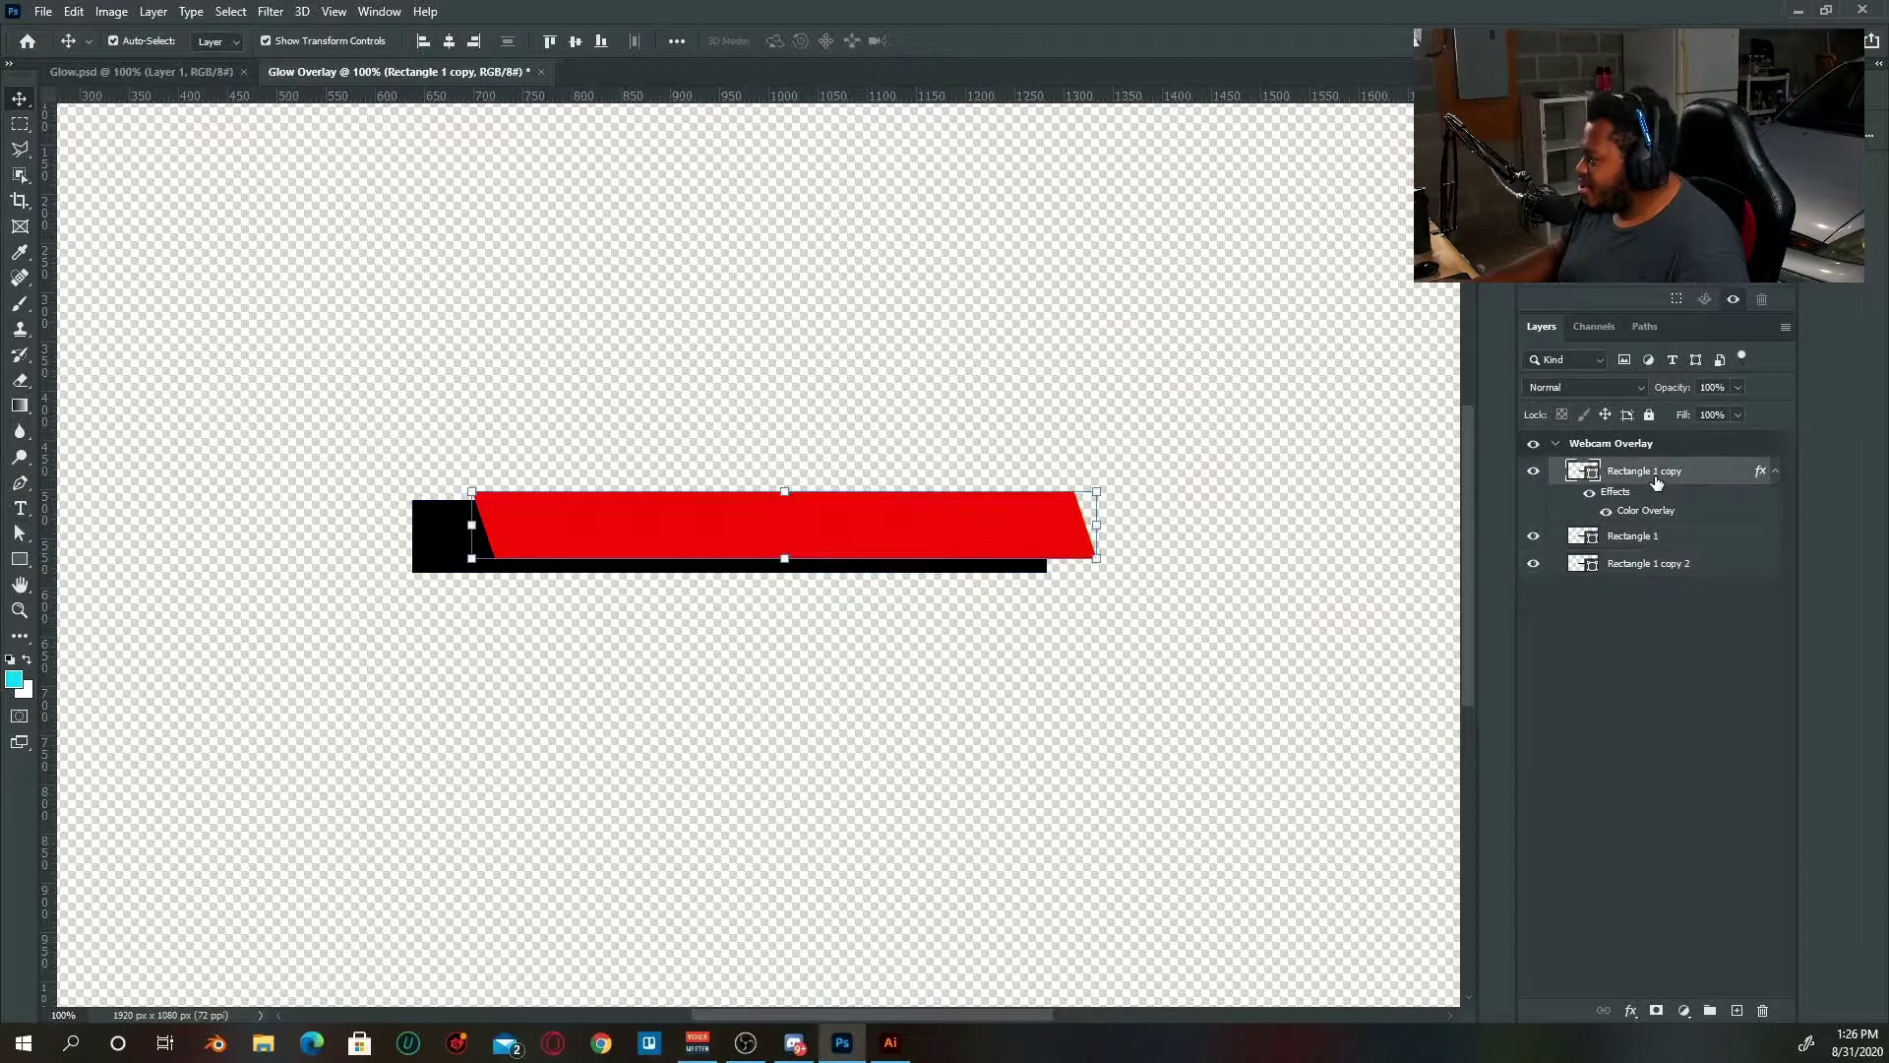
pyautogui.click(1579, 536)
pyautogui.press('ctrl')
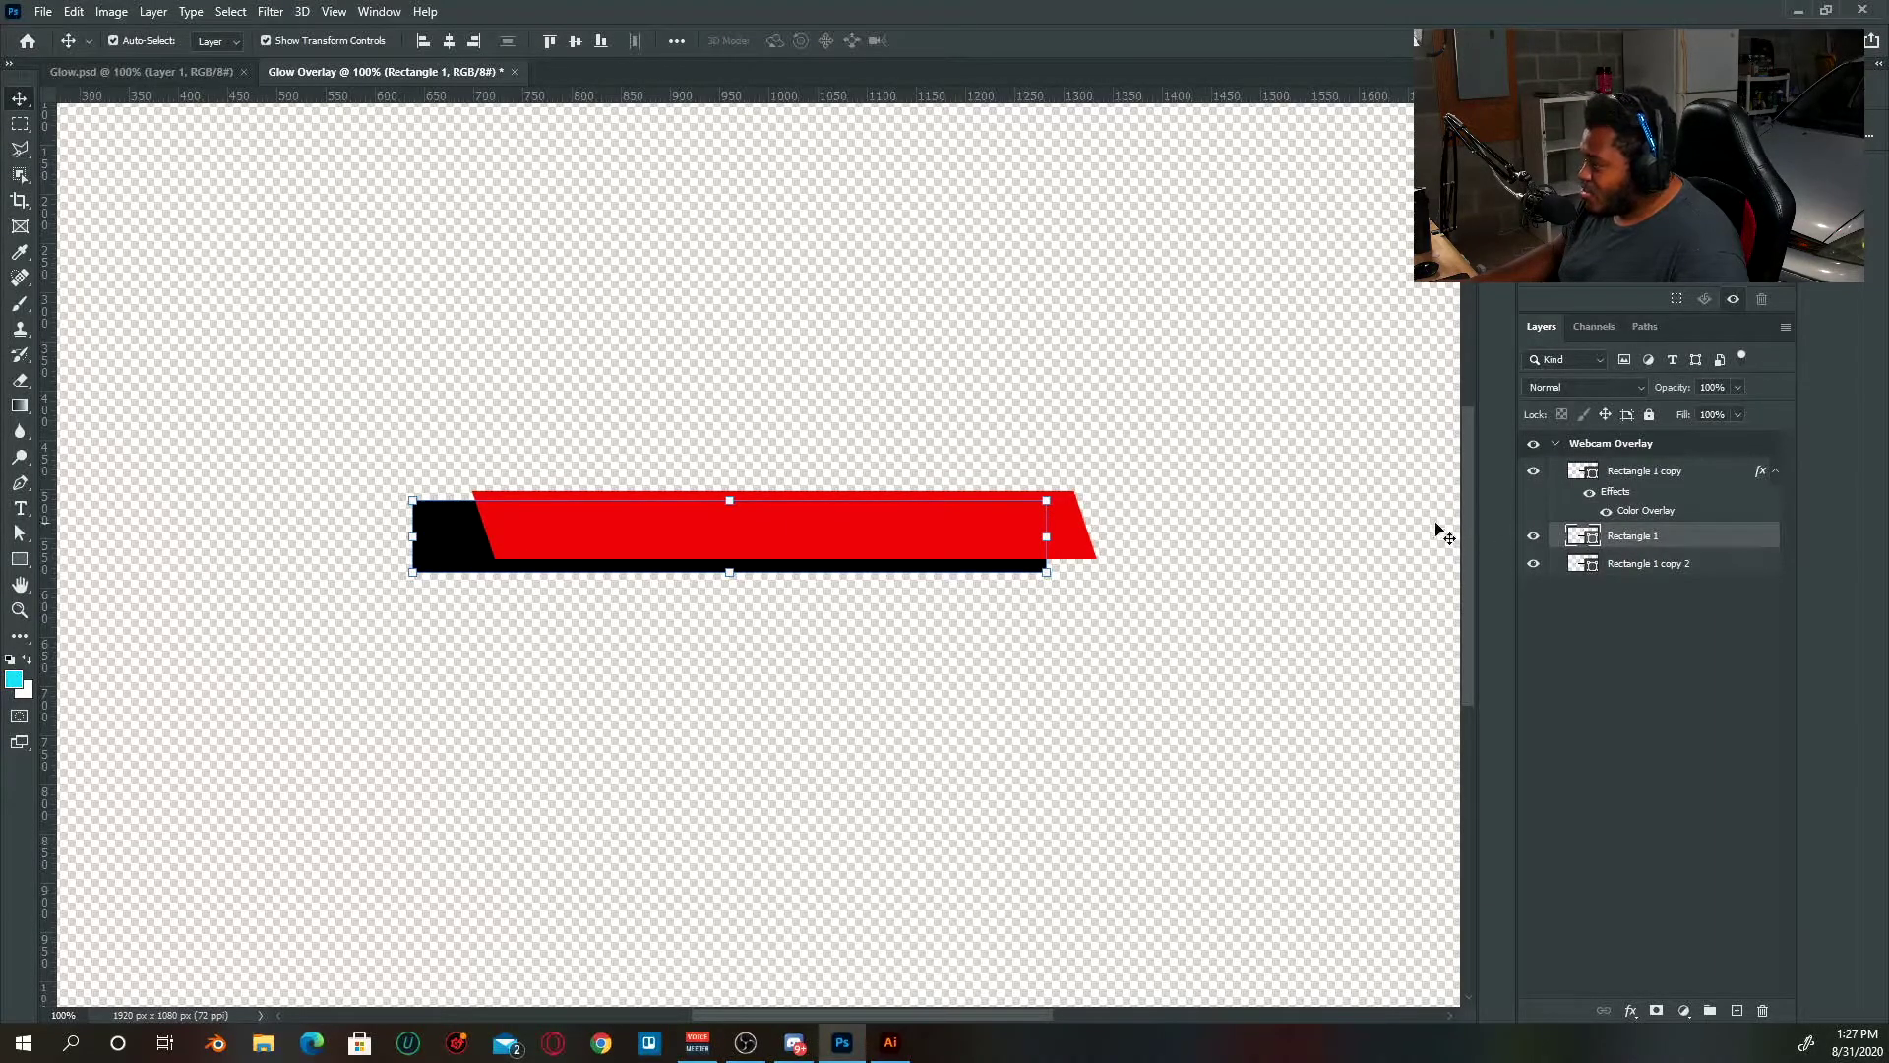
pyautogui.click(1658, 1013)
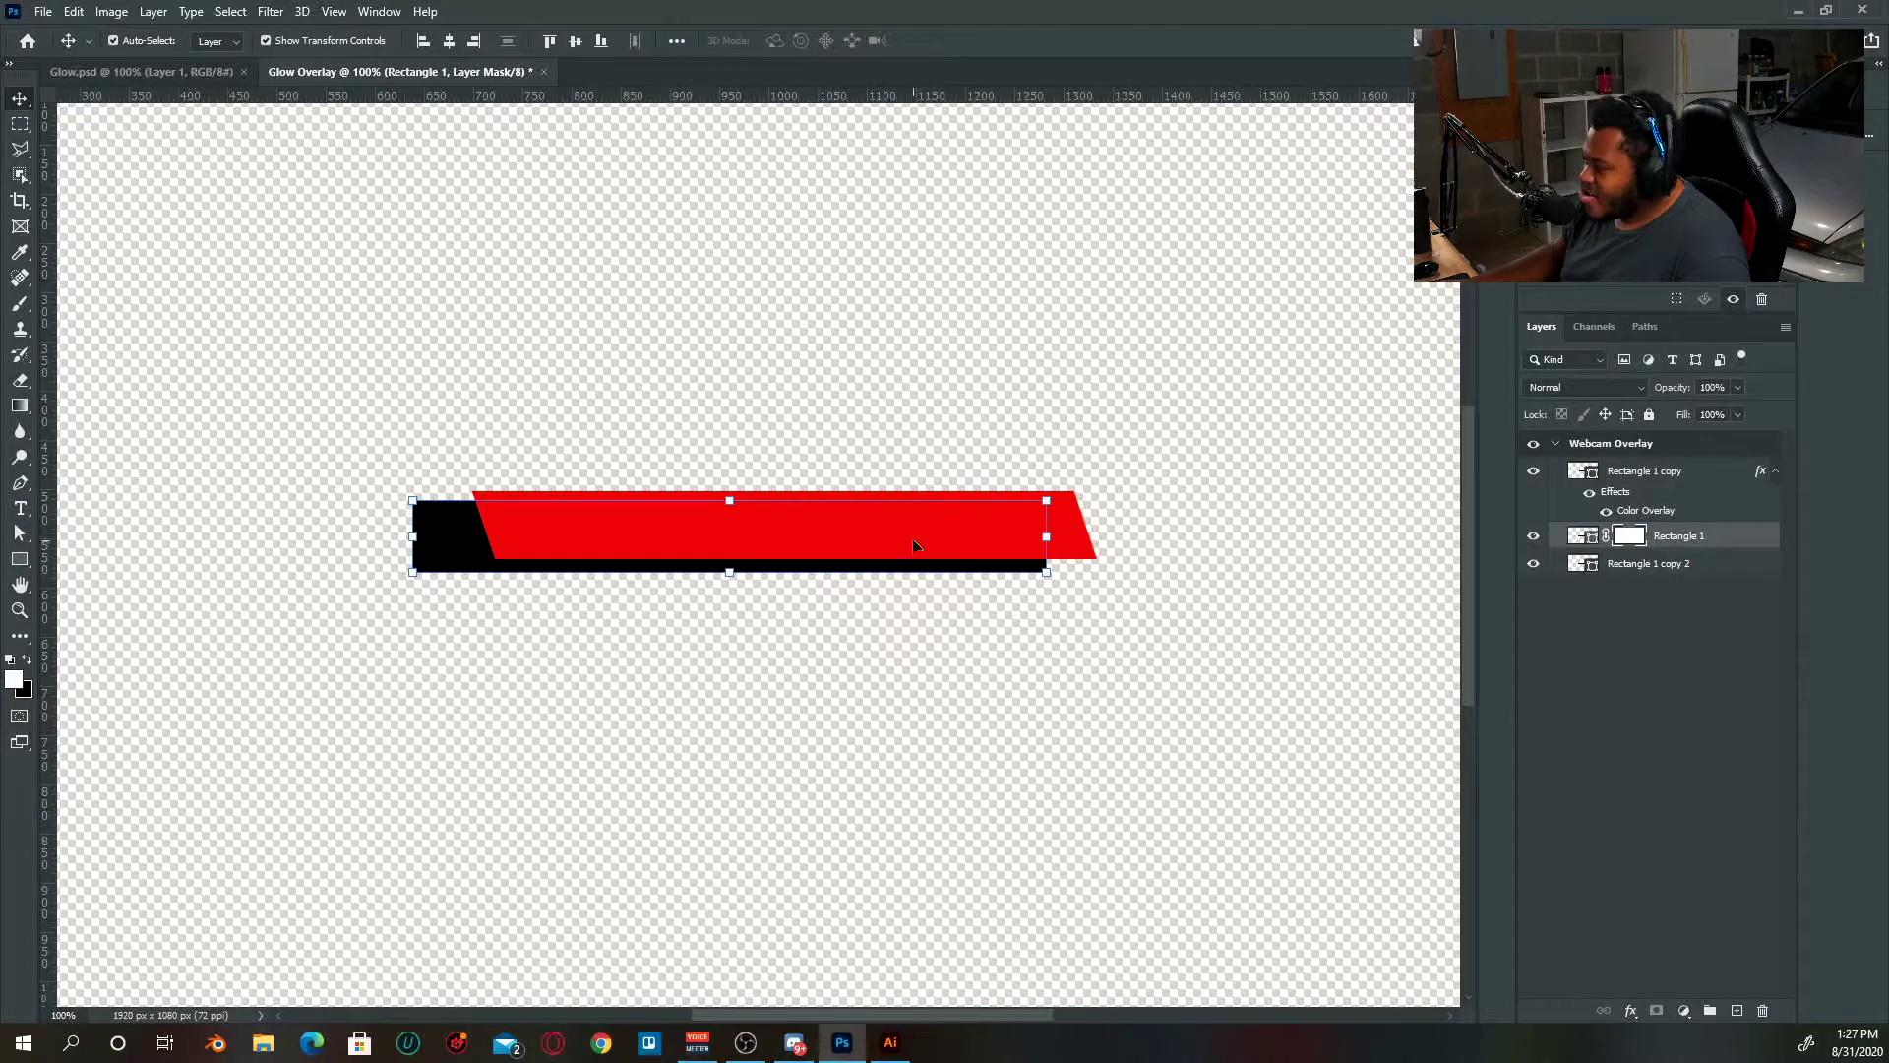
# - Load the slanted red shape's outline as a selection, hide its layer, and target the Rectangle 1 layer mask
pyautogui.click(954, 534)
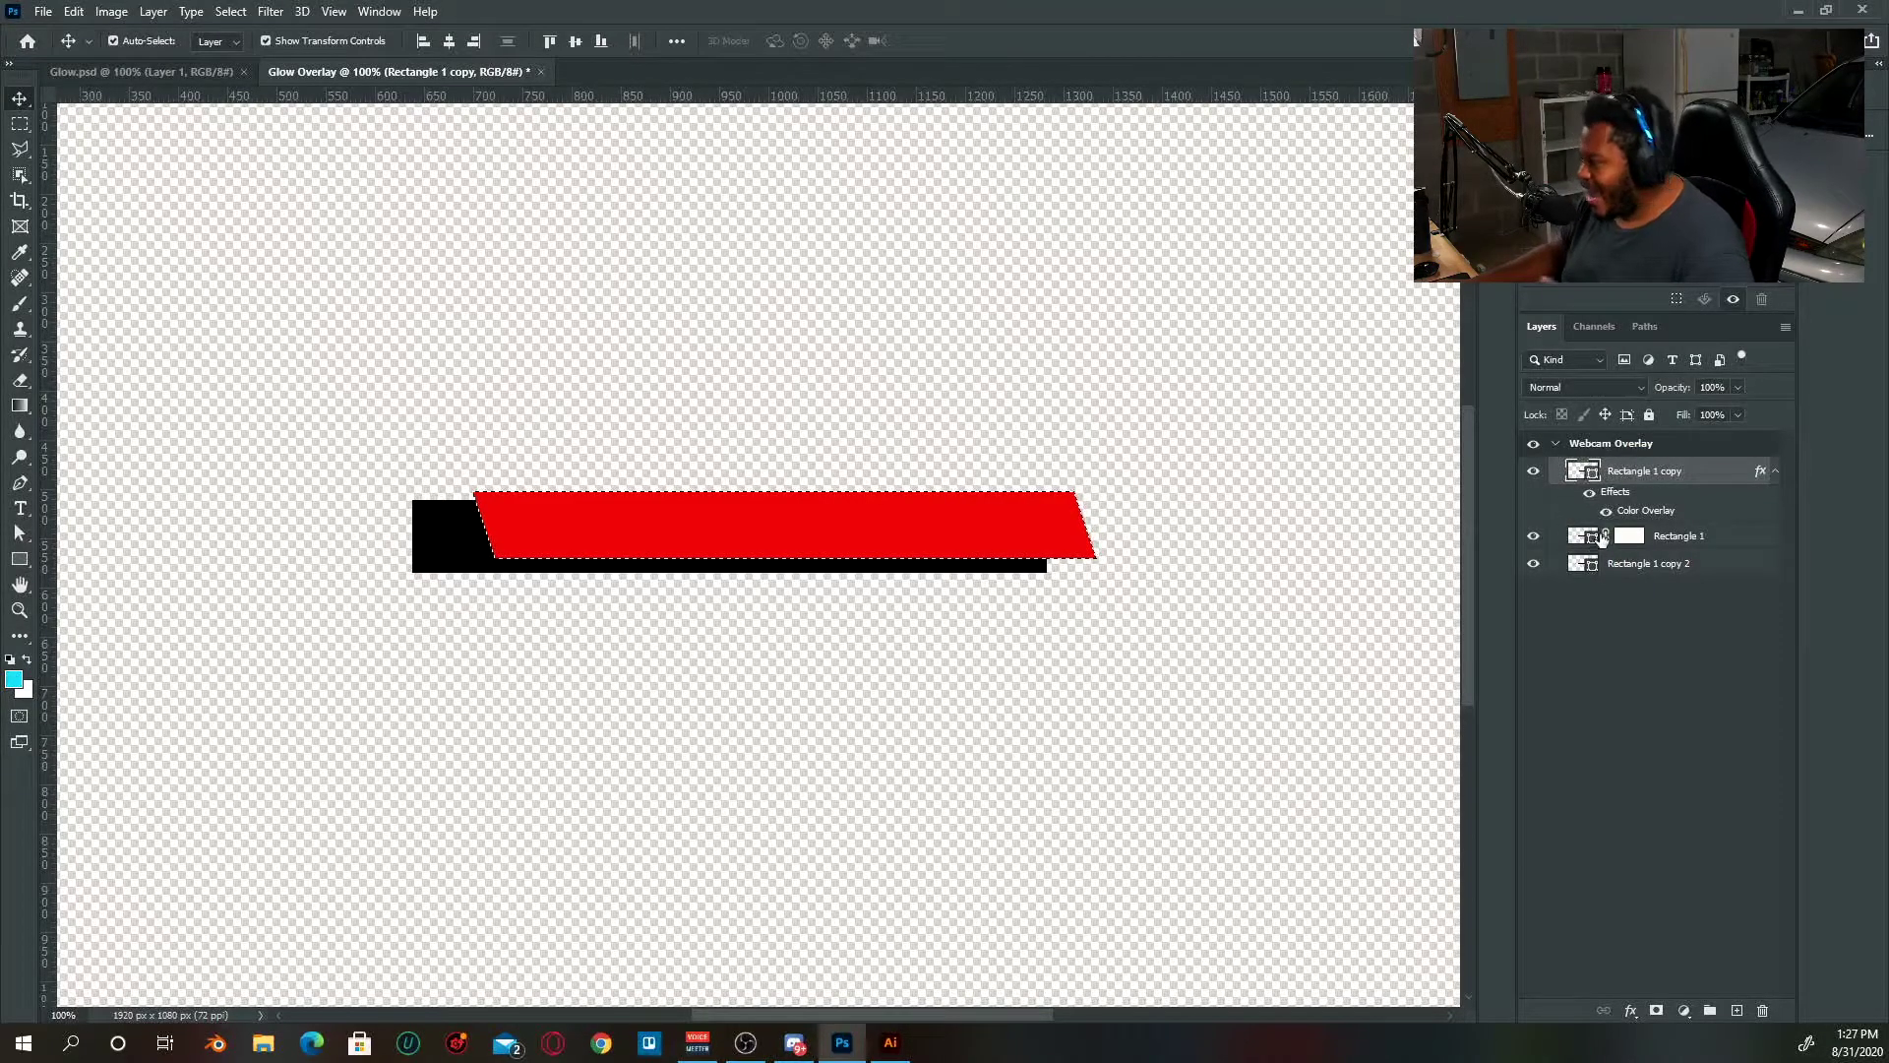
pyautogui.click(1536, 474)
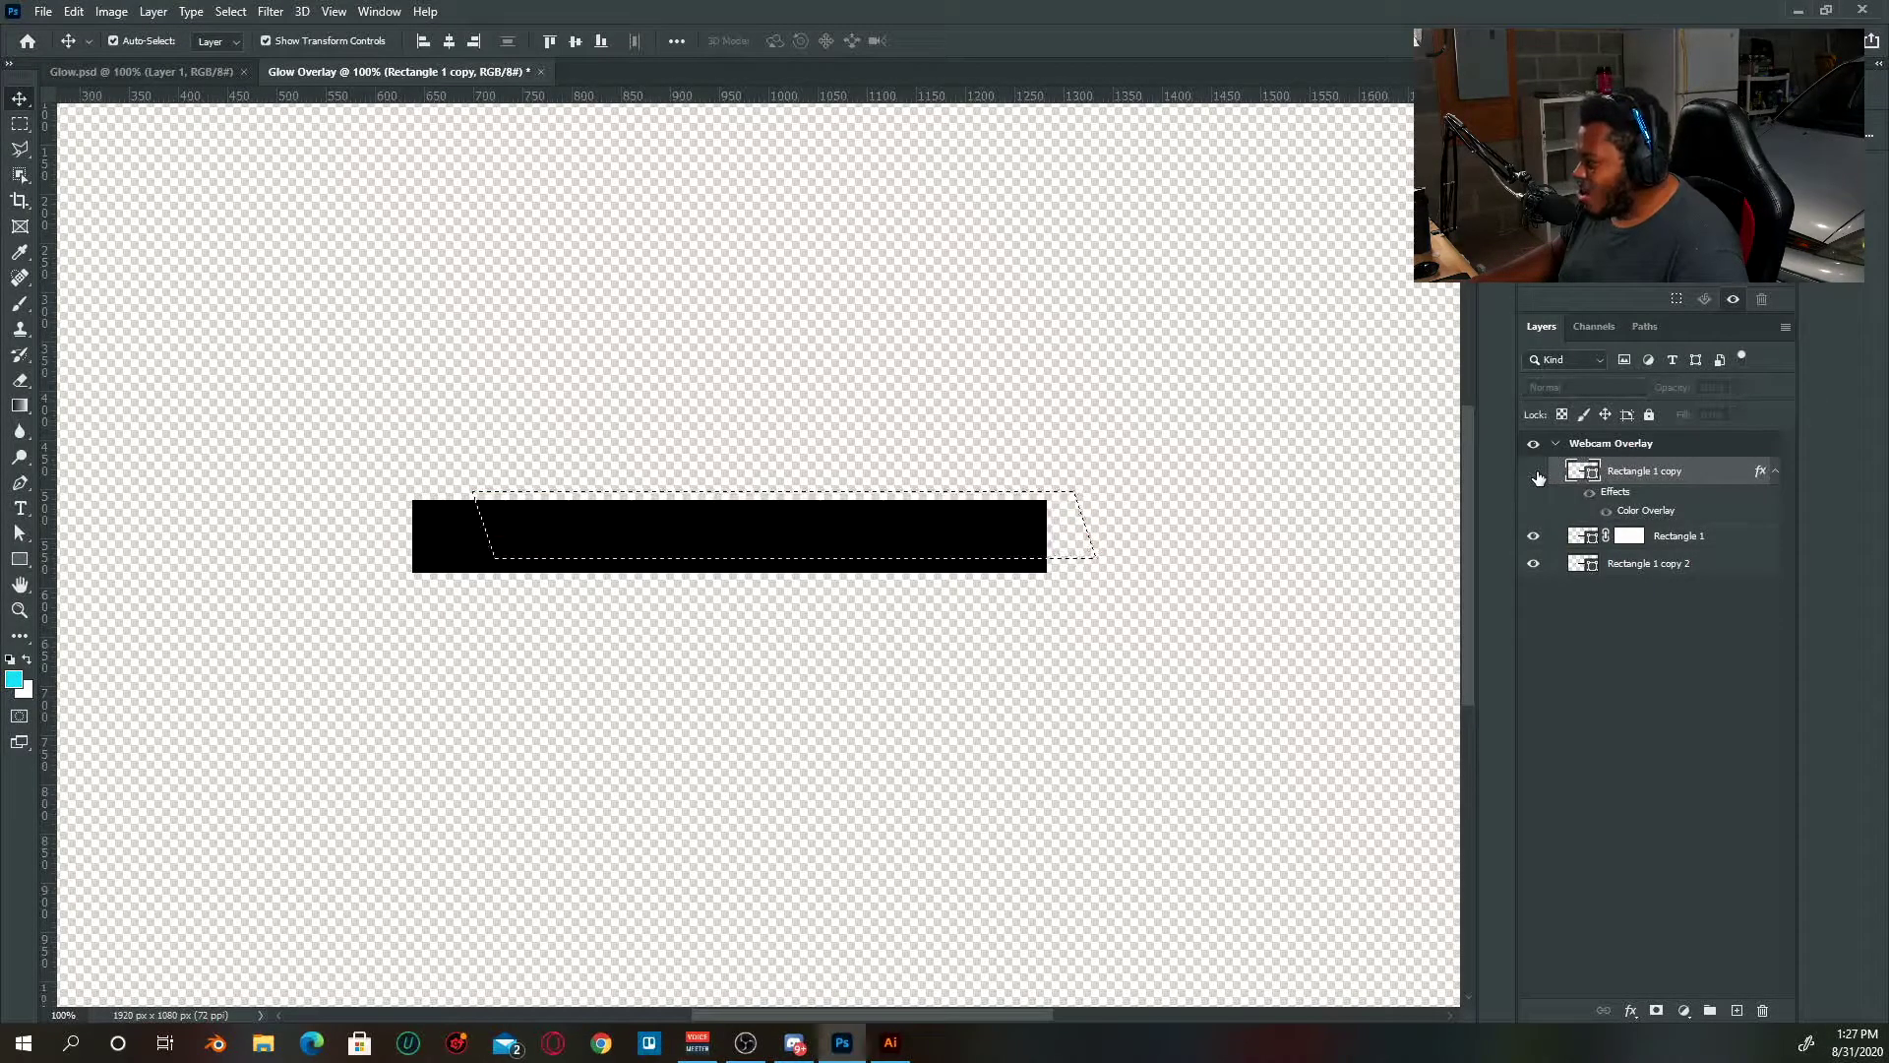
pyautogui.click(1681, 539)
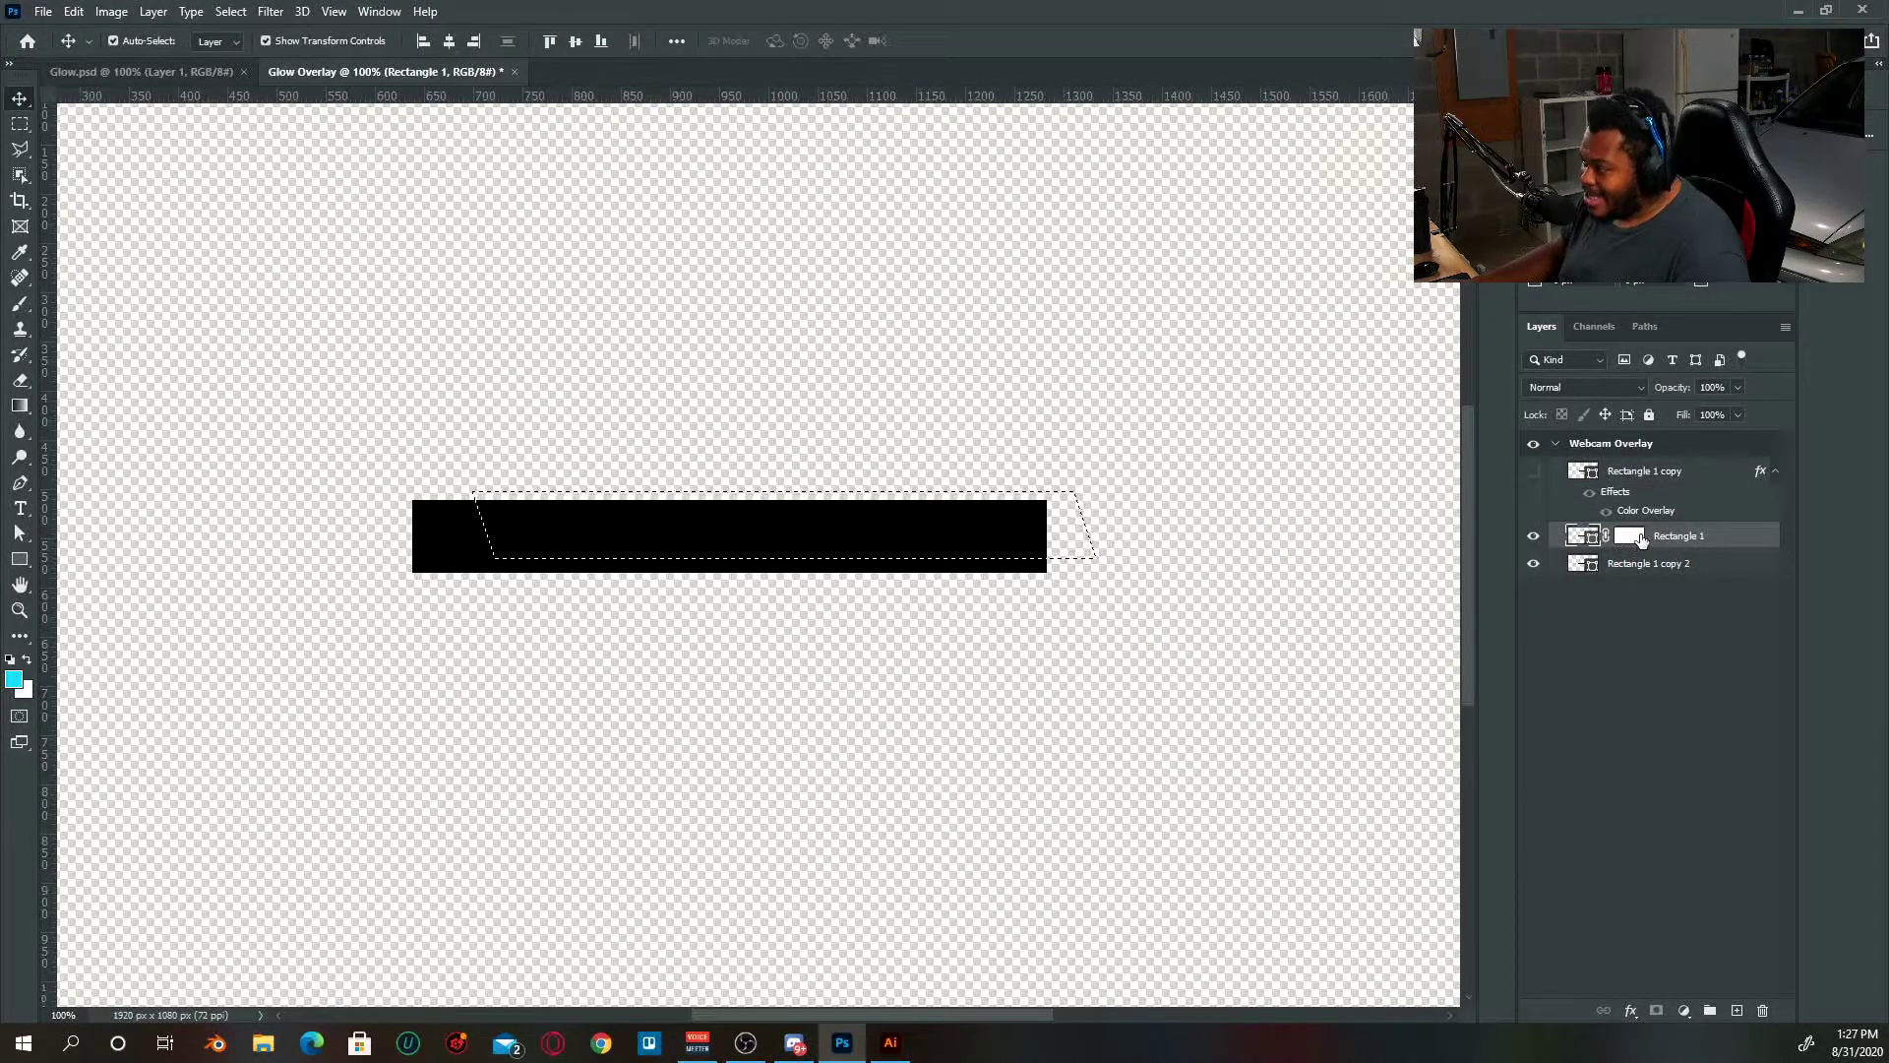
pyautogui.click(1641, 539)
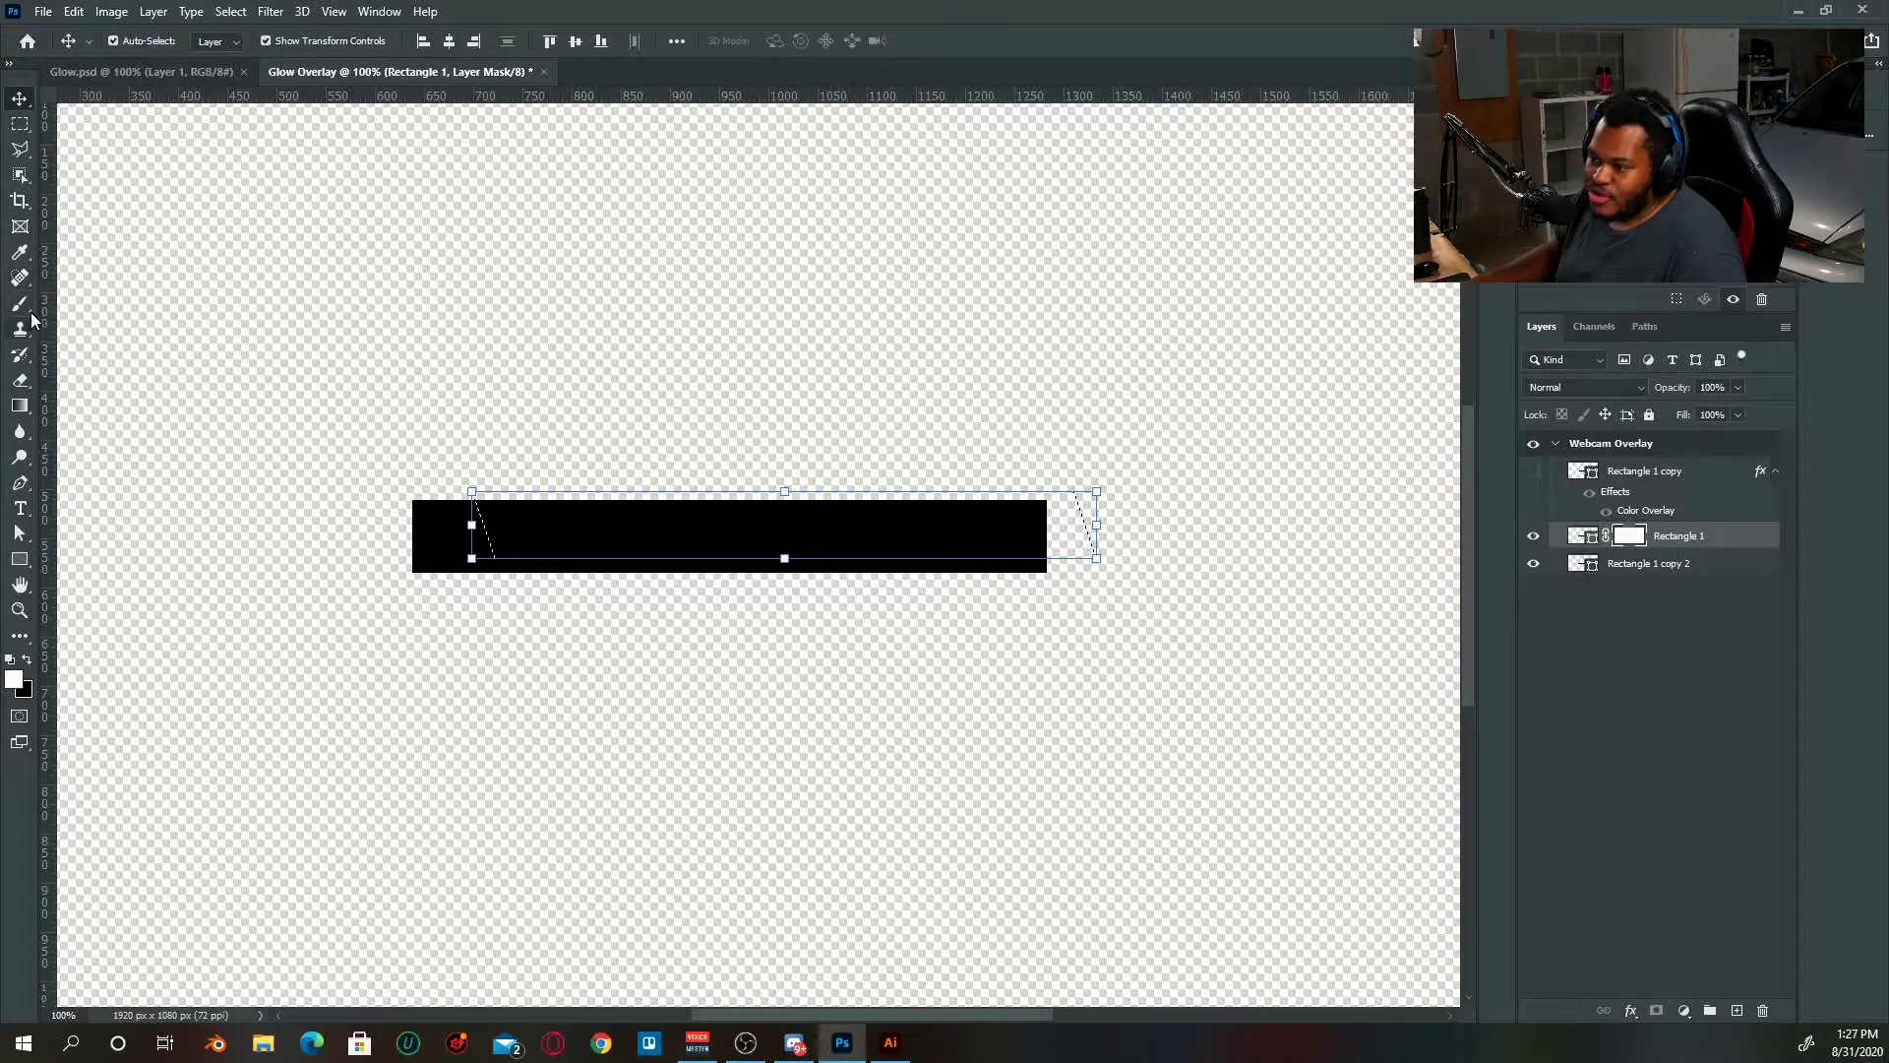
# - Fill the slanted selection with black on the Rectangle 1 layer mask using the Paint Bucket tool
pyautogui.rightClick(19, 406)
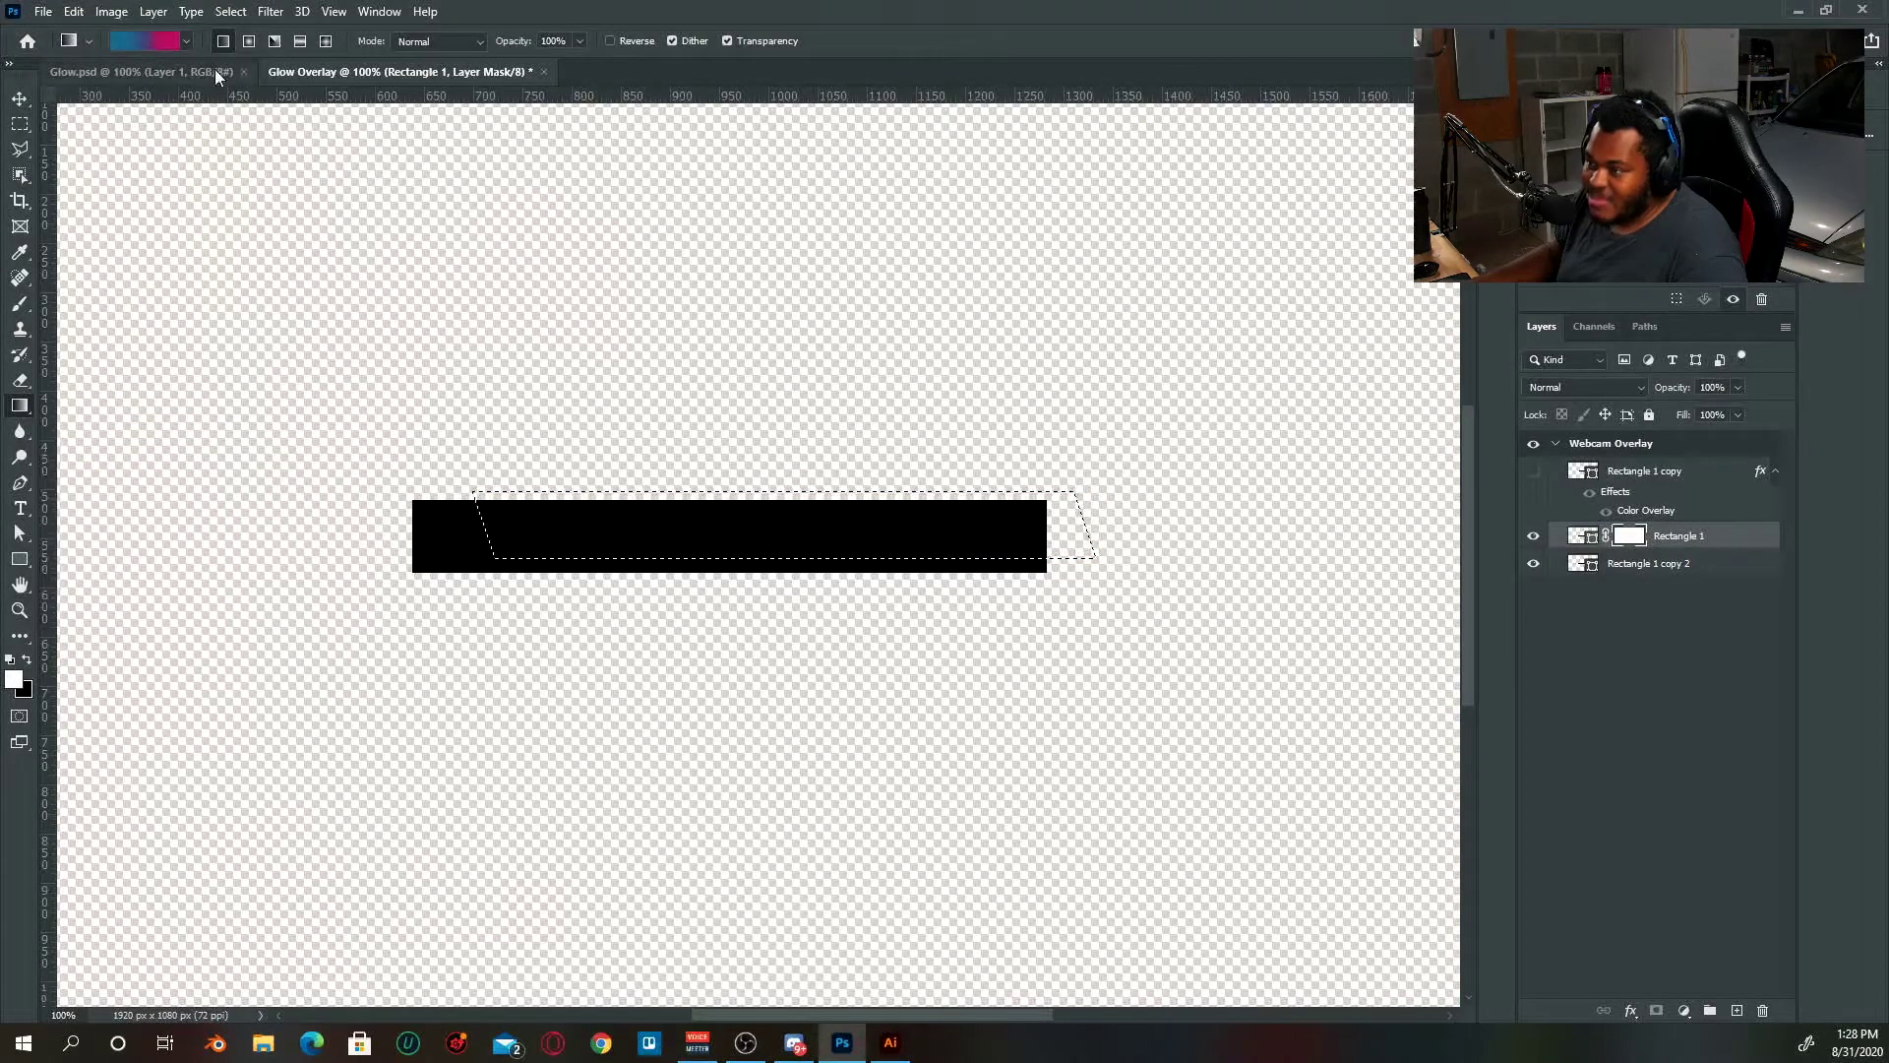
pyautogui.rightClick(20, 406)
pyautogui.click(128, 424)
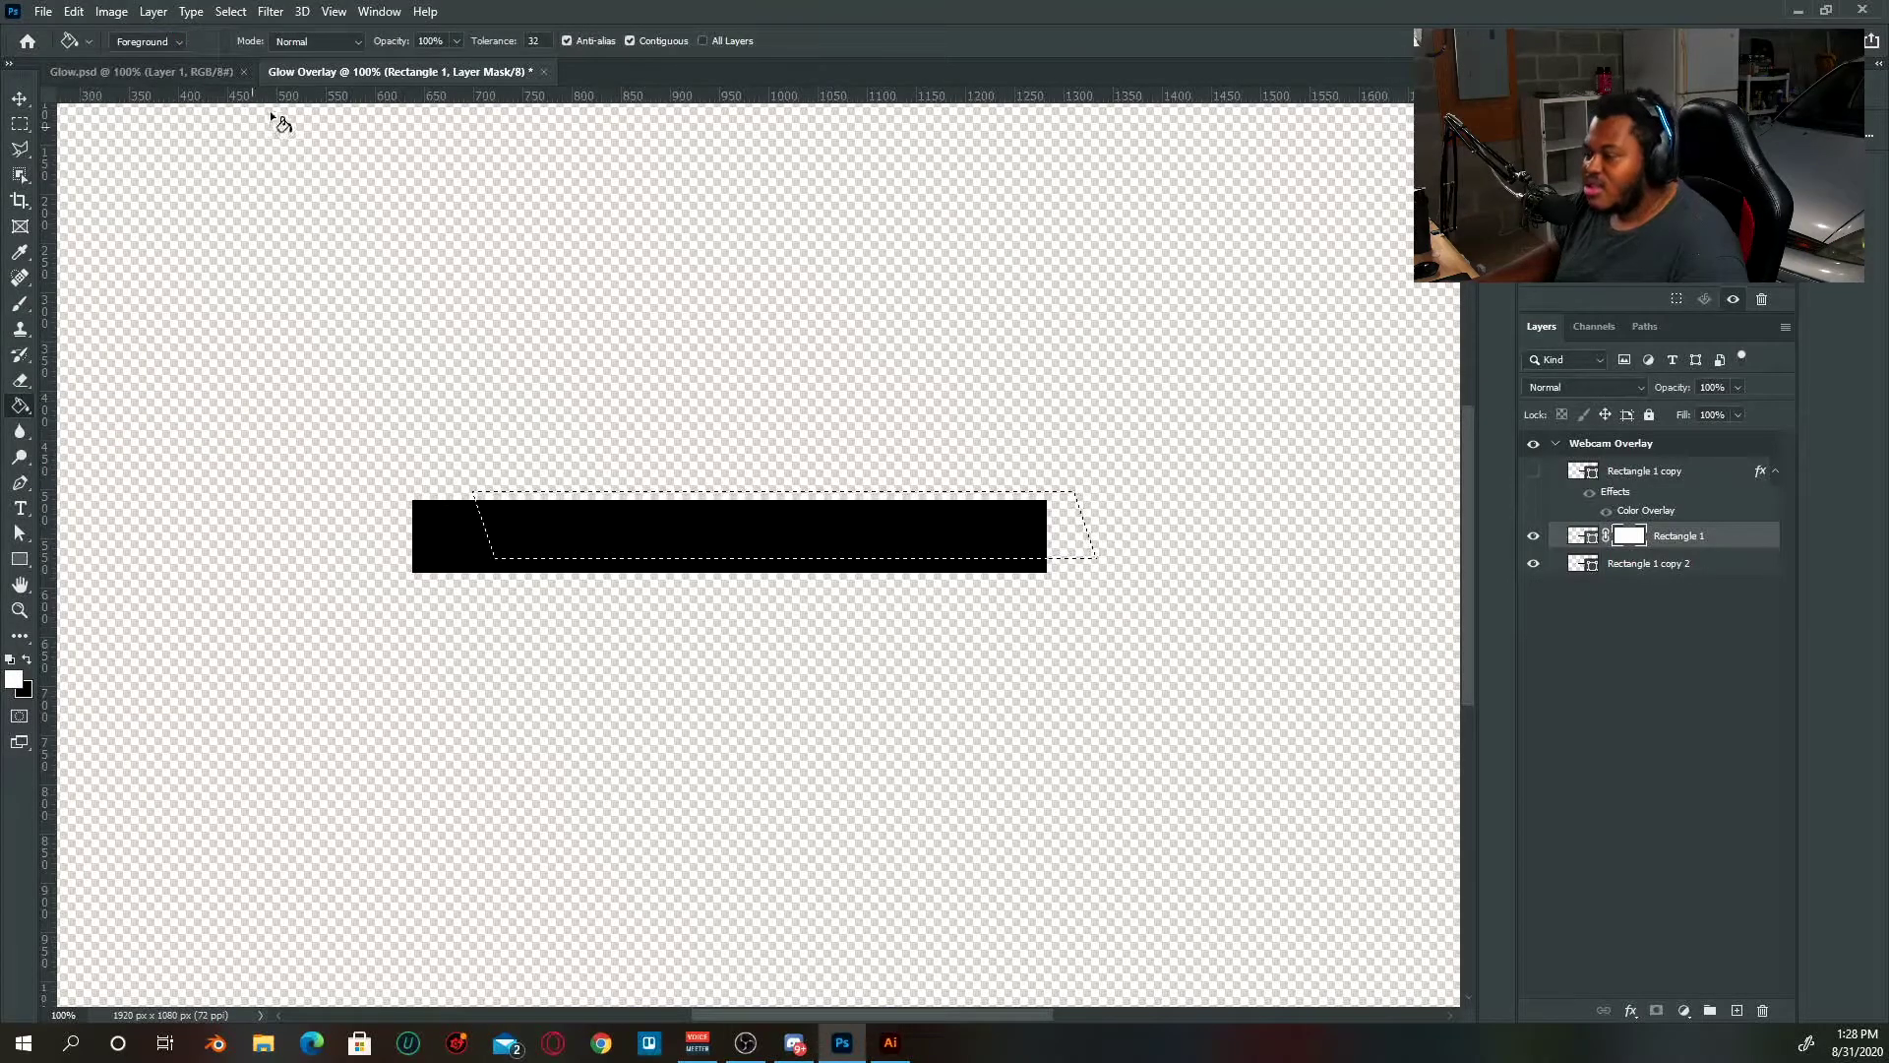
pyautogui.click(28, 658)
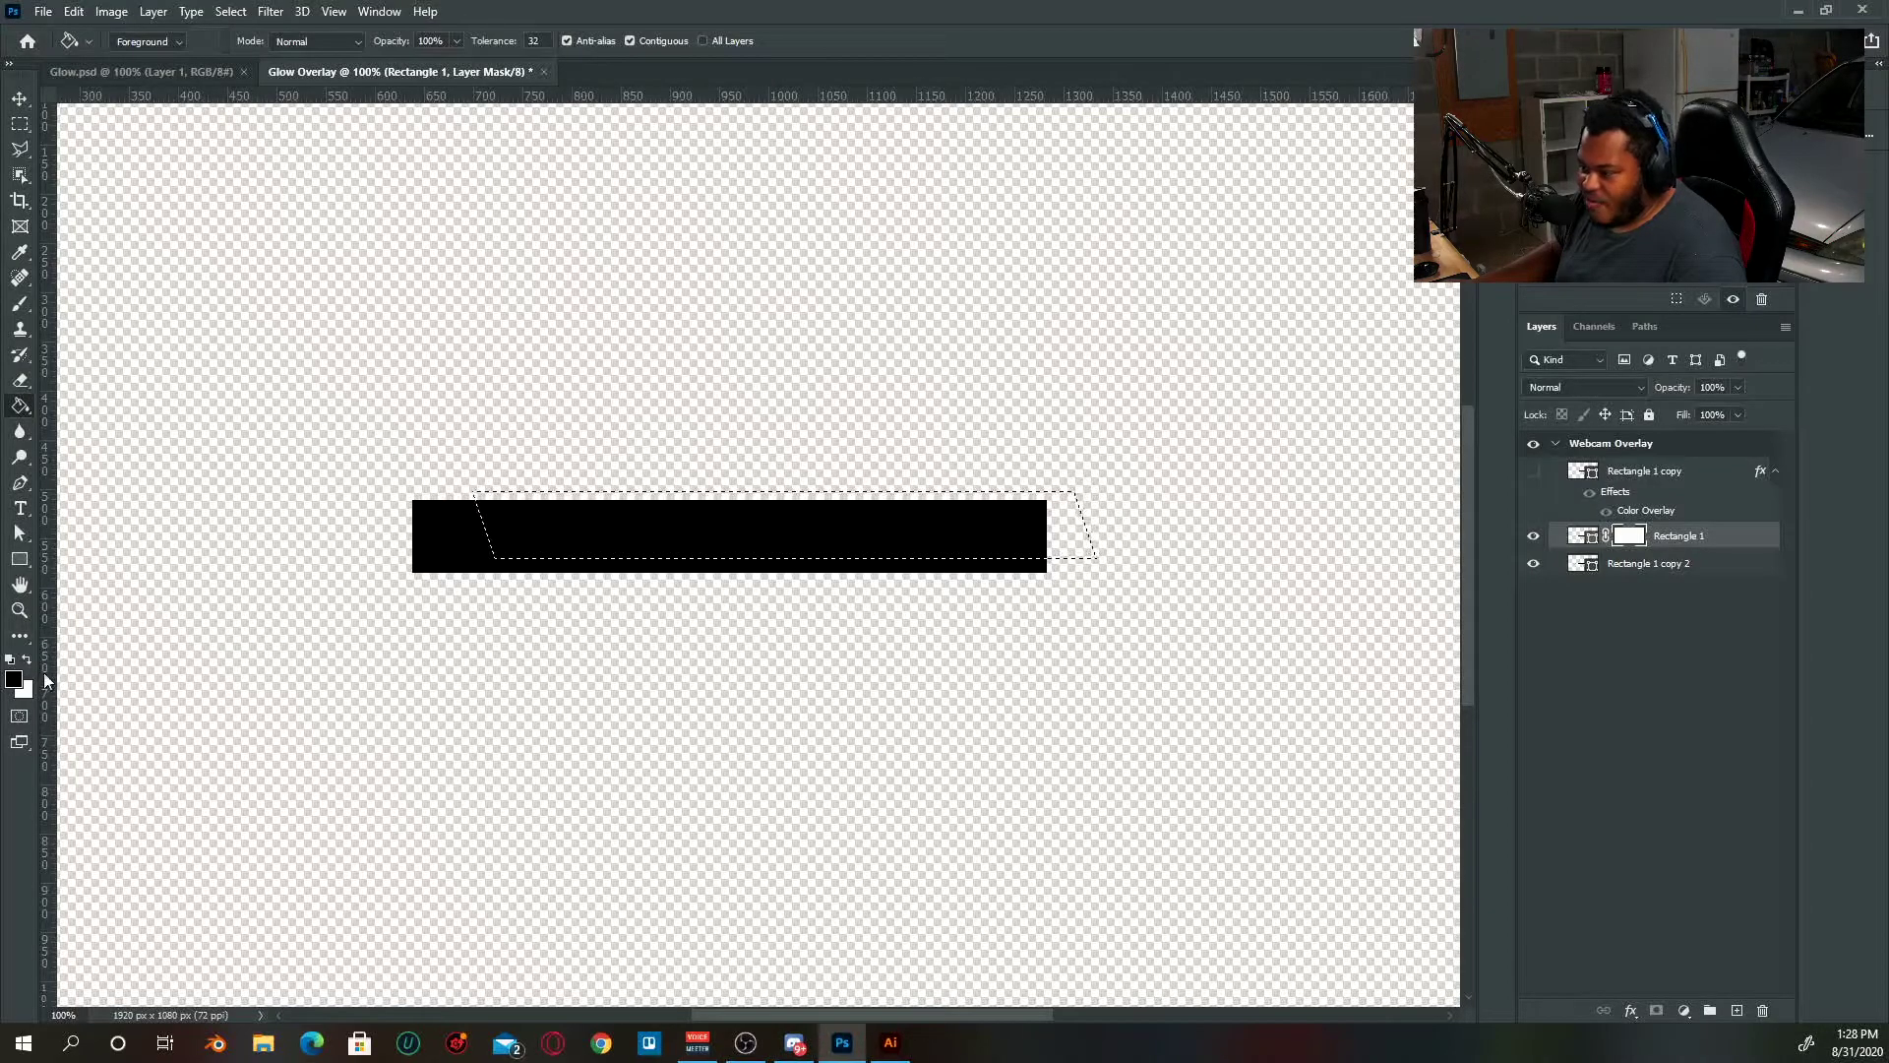
pyautogui.click(654, 540)
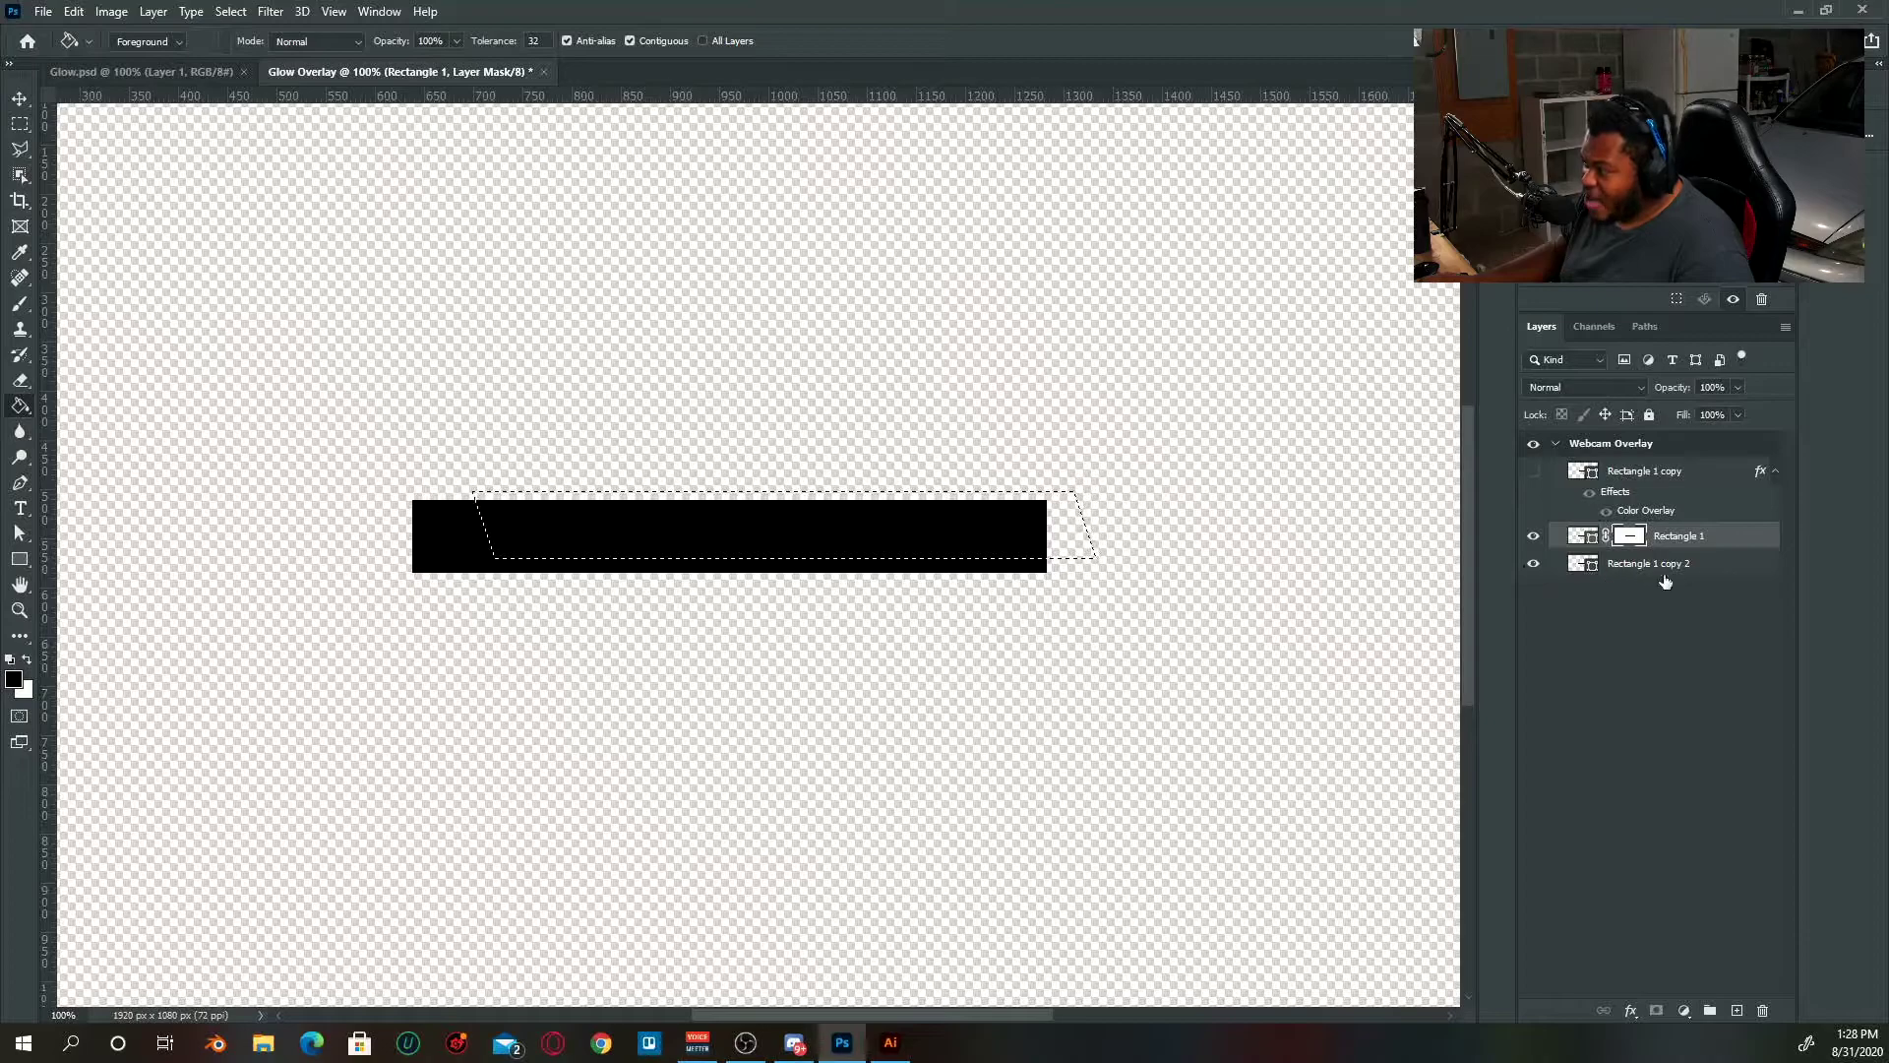
# - Check the masked cutout by temporarily hiding Rectangle 1 copy 2, and deselect the slanted selection
pyautogui.click(1535, 564)
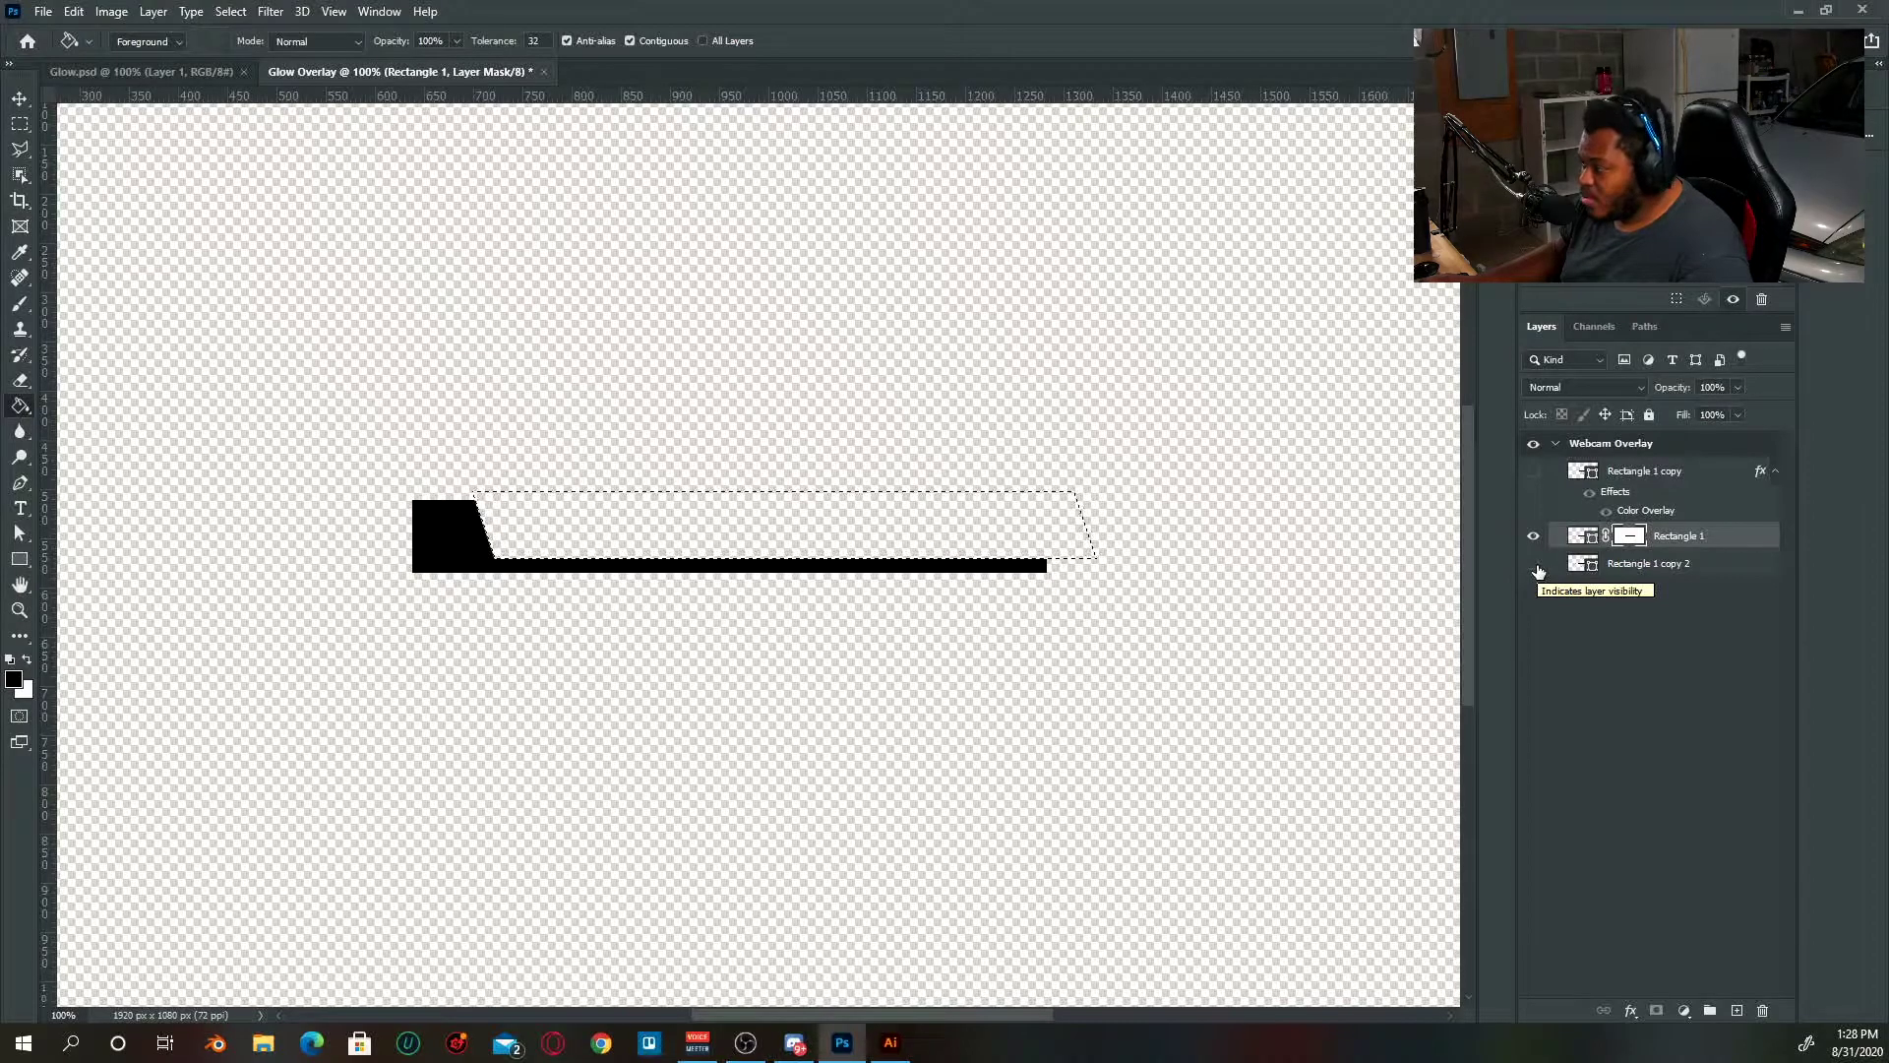
pyautogui.click(1535, 567)
pyautogui.hotkey('ctrl', 'd')
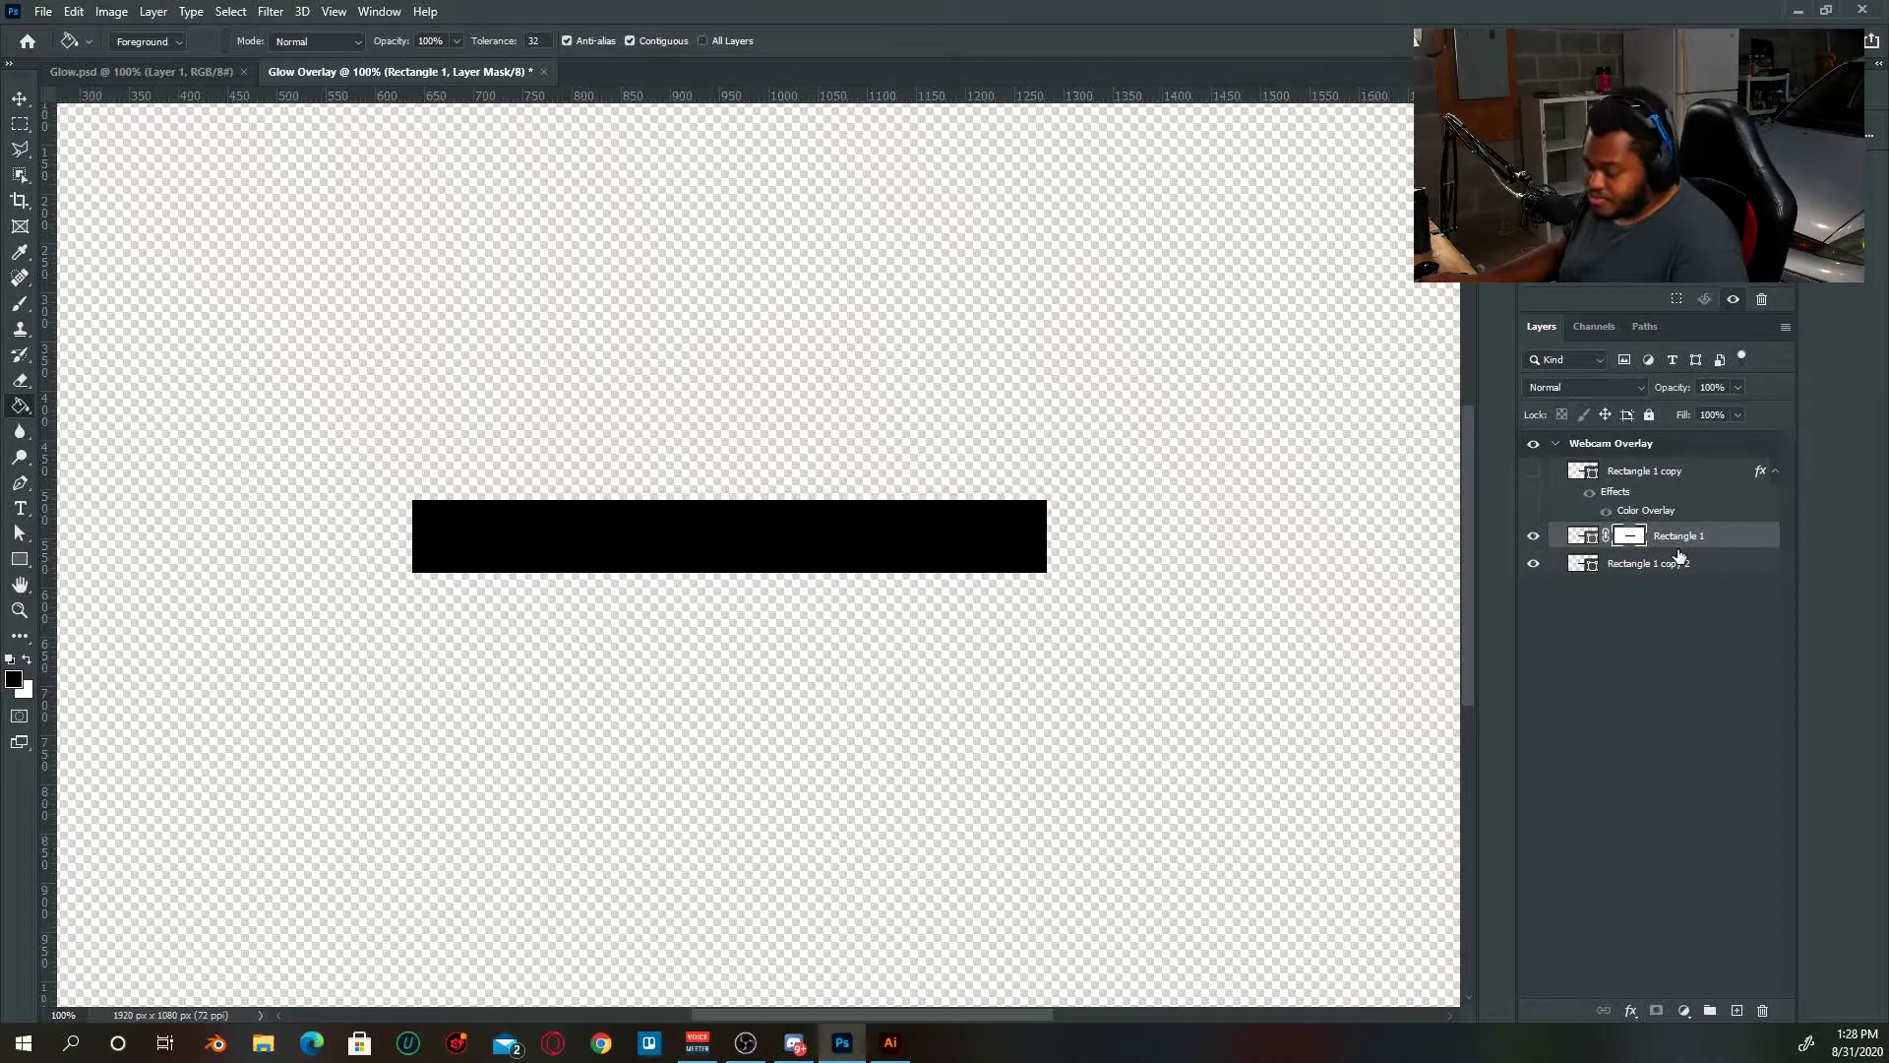
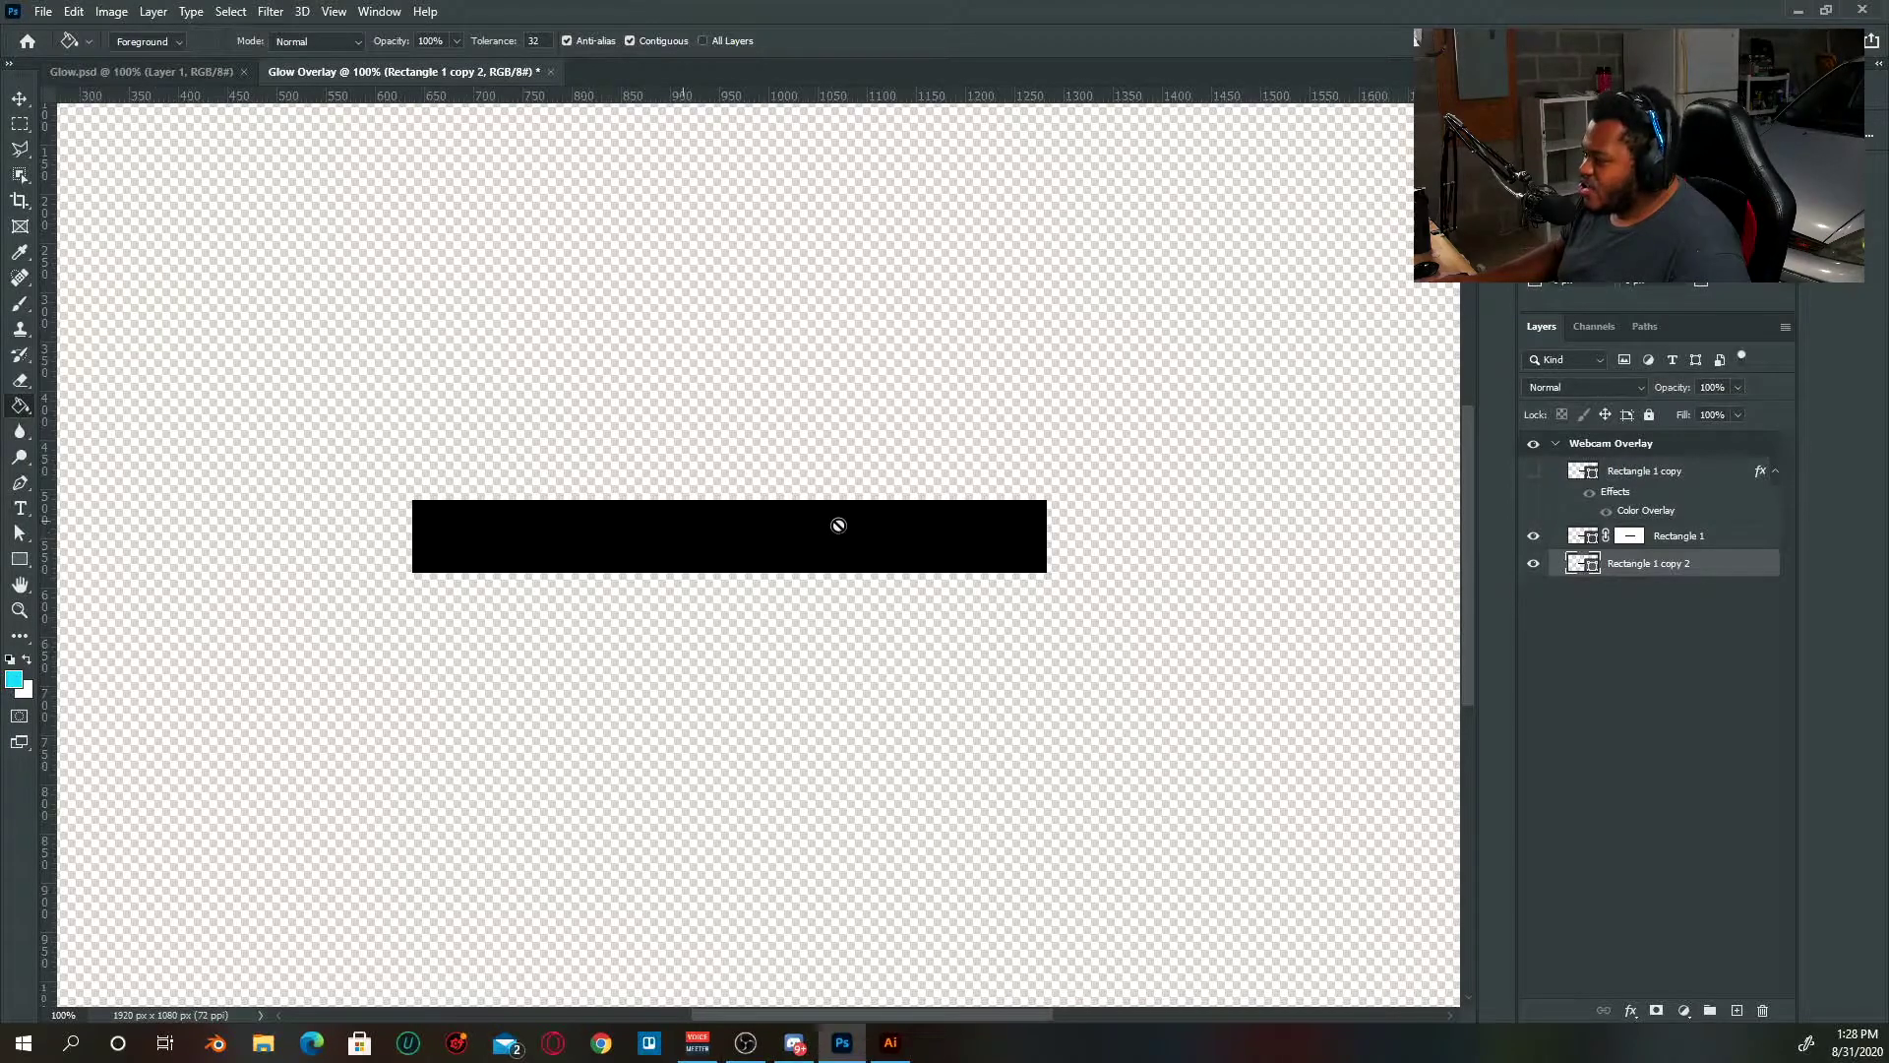
# - Add a Gradient Overlay effect to the Rectangle 1 copy 2 layer beneath the masked bar
pyautogui.click(1689, 537)
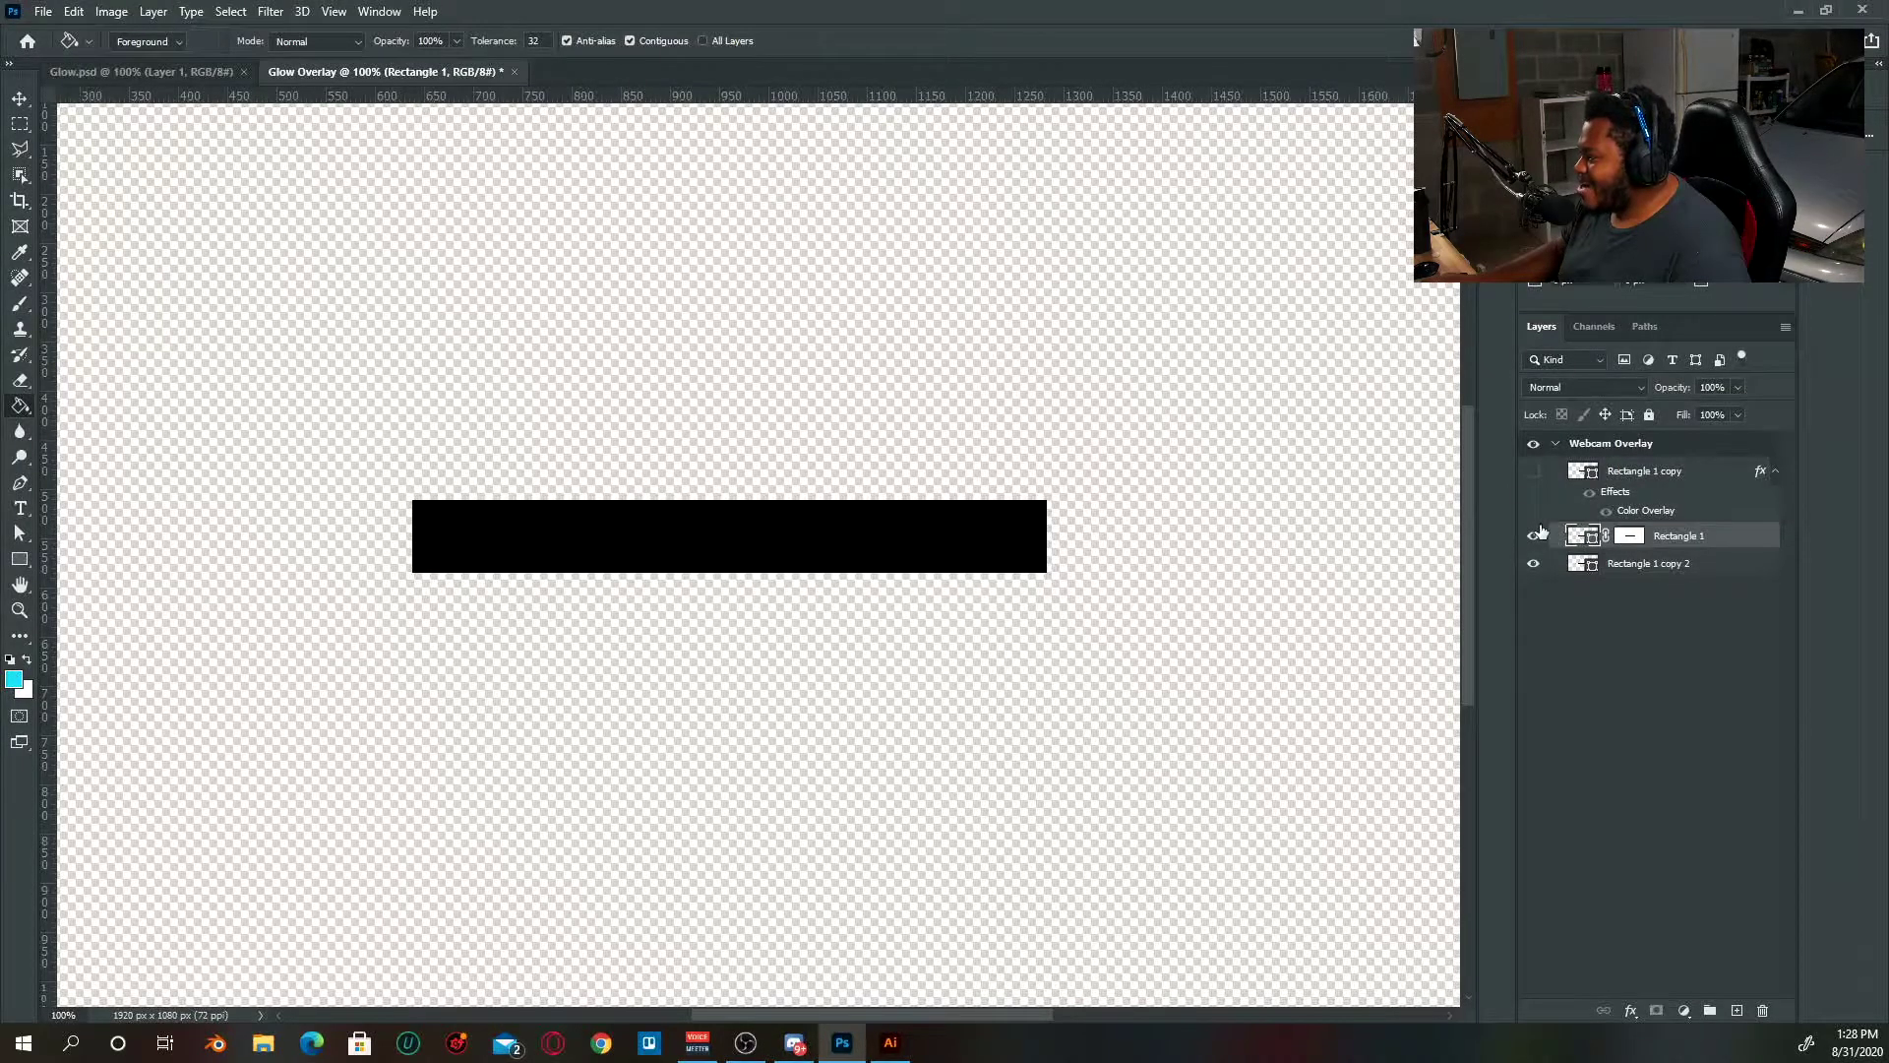
pyautogui.click(1610, 568)
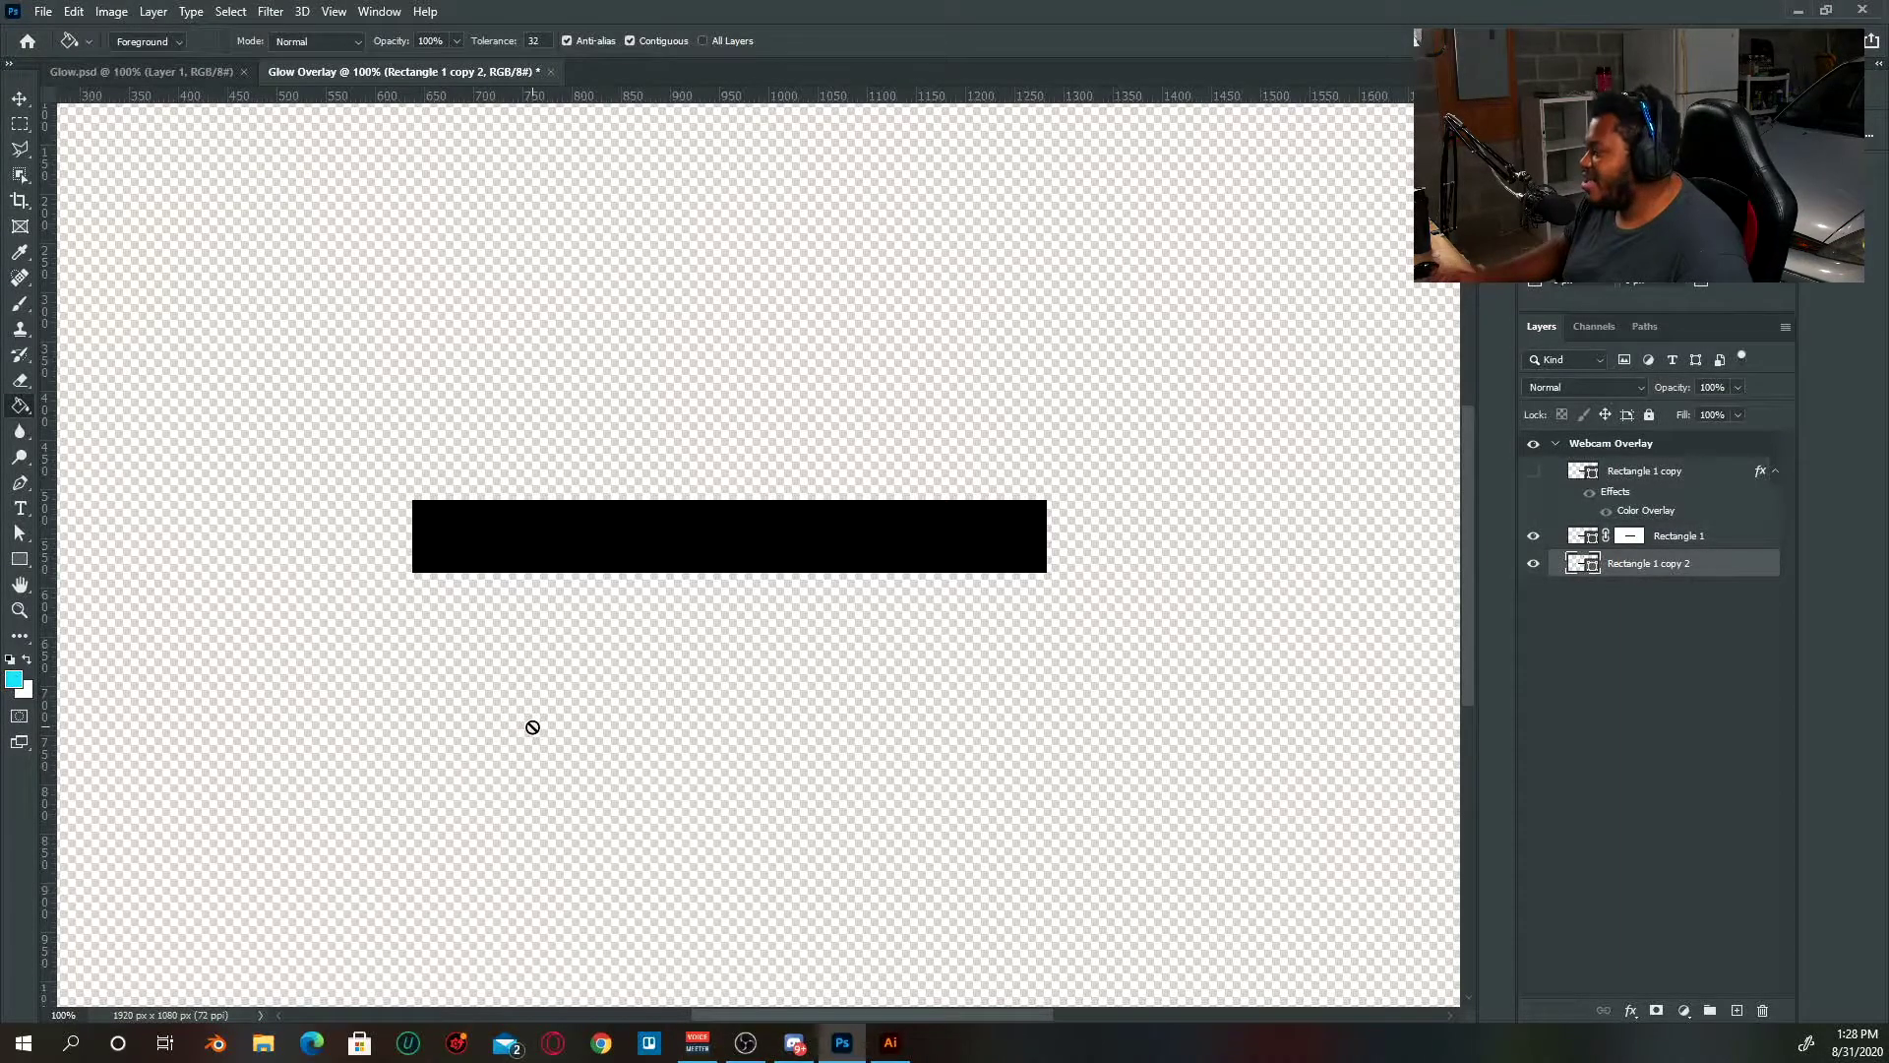
pyautogui.click(1532, 563)
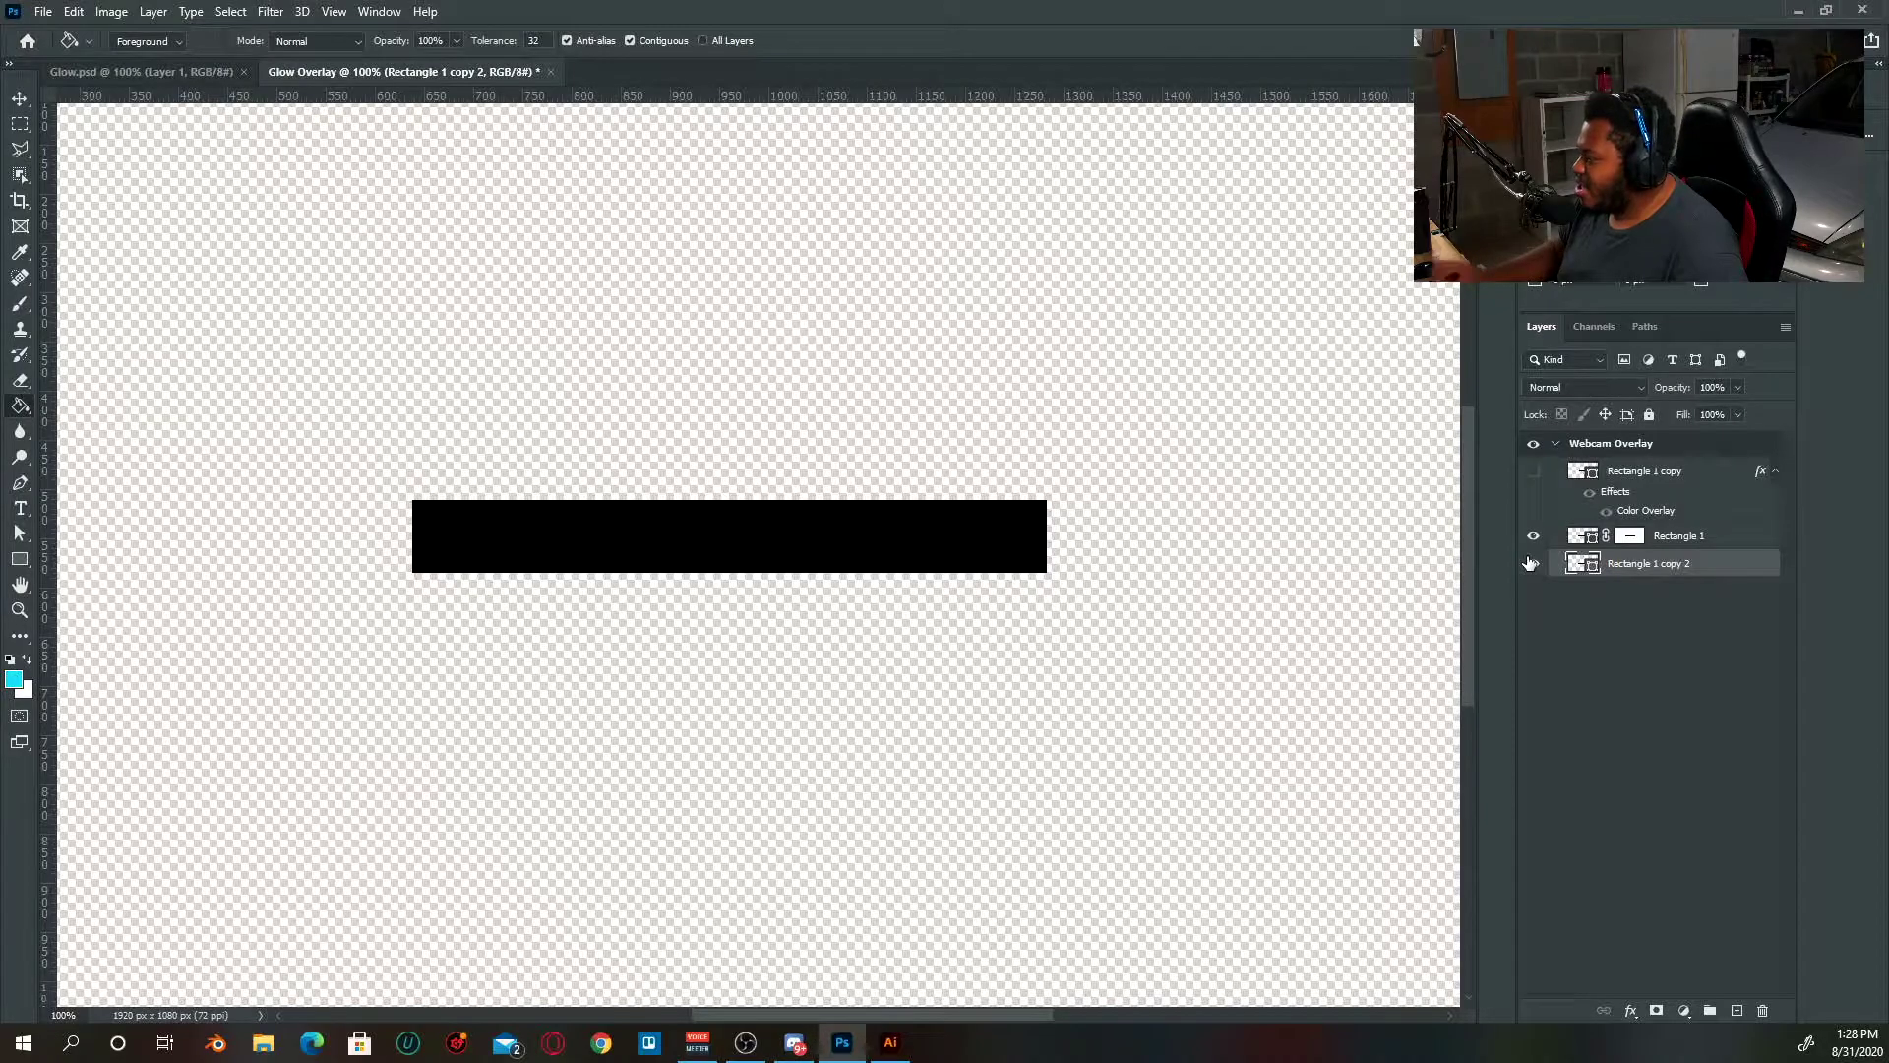
pyautogui.click(1630, 1015)
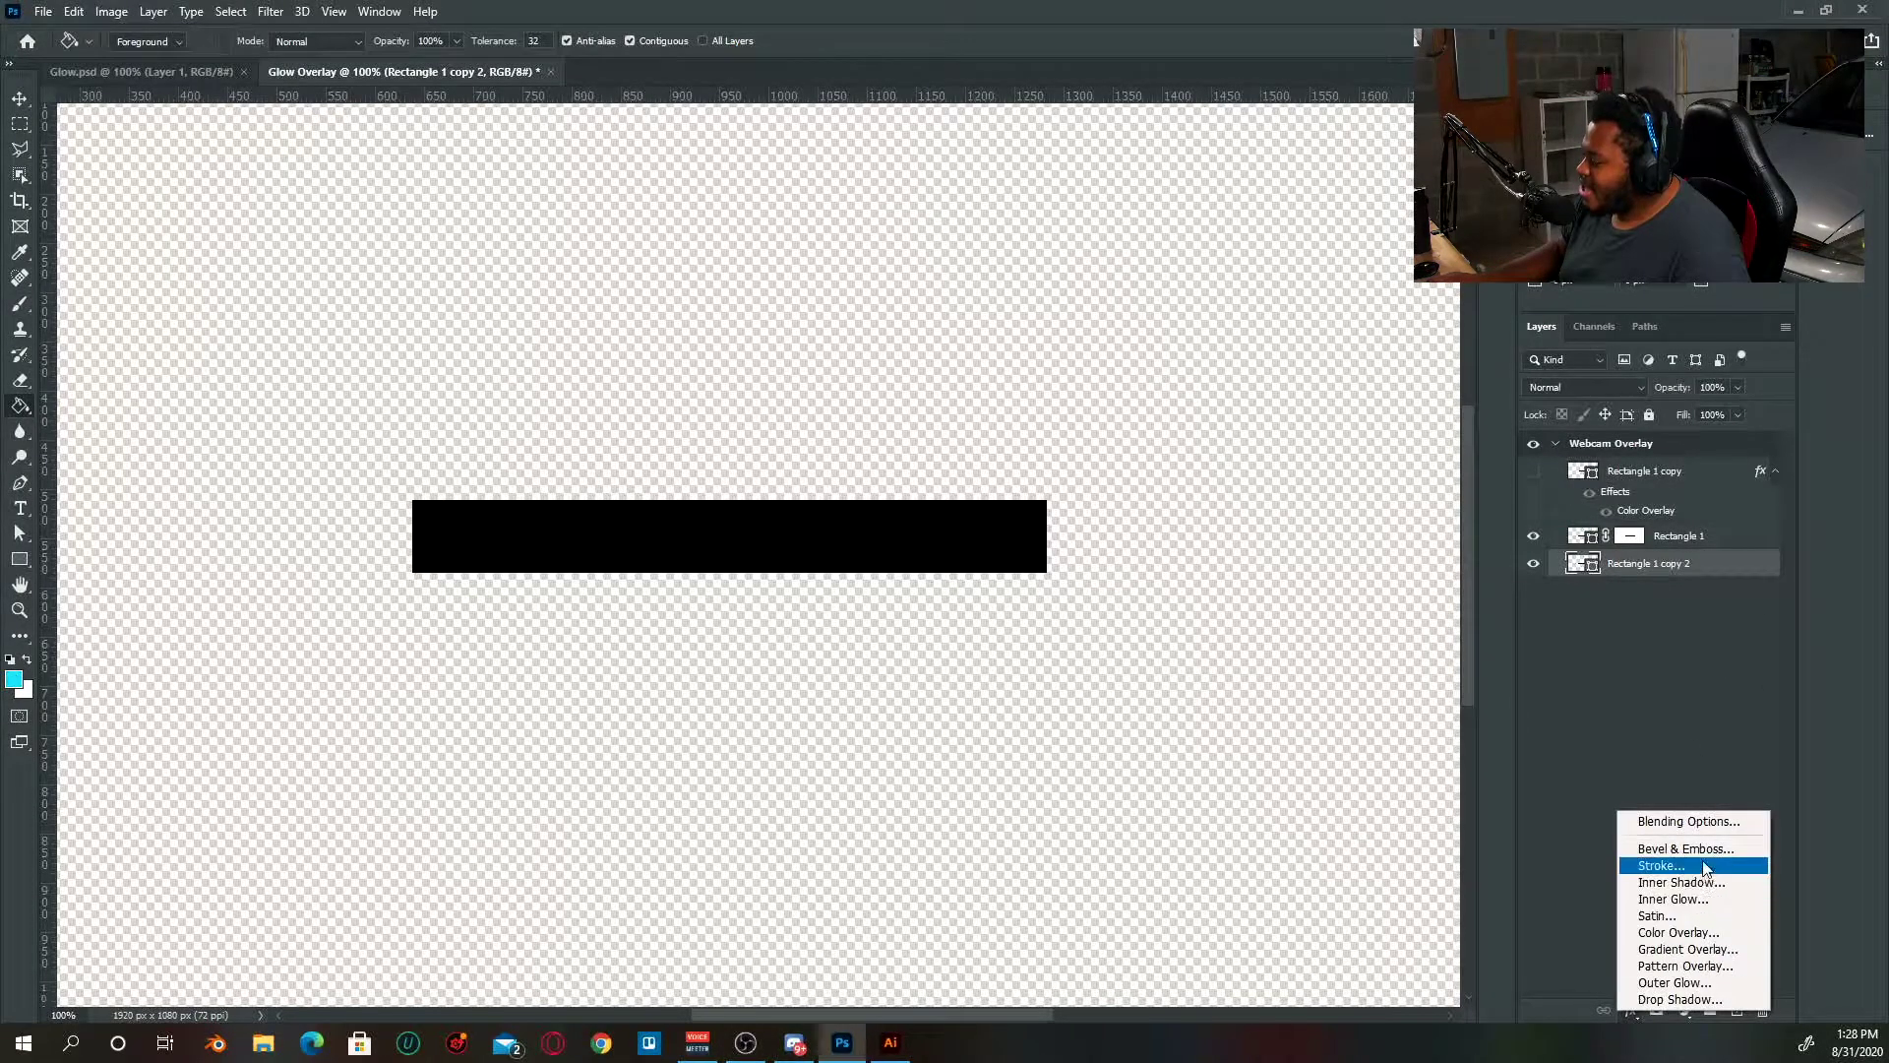
pyautogui.click(1698, 950)
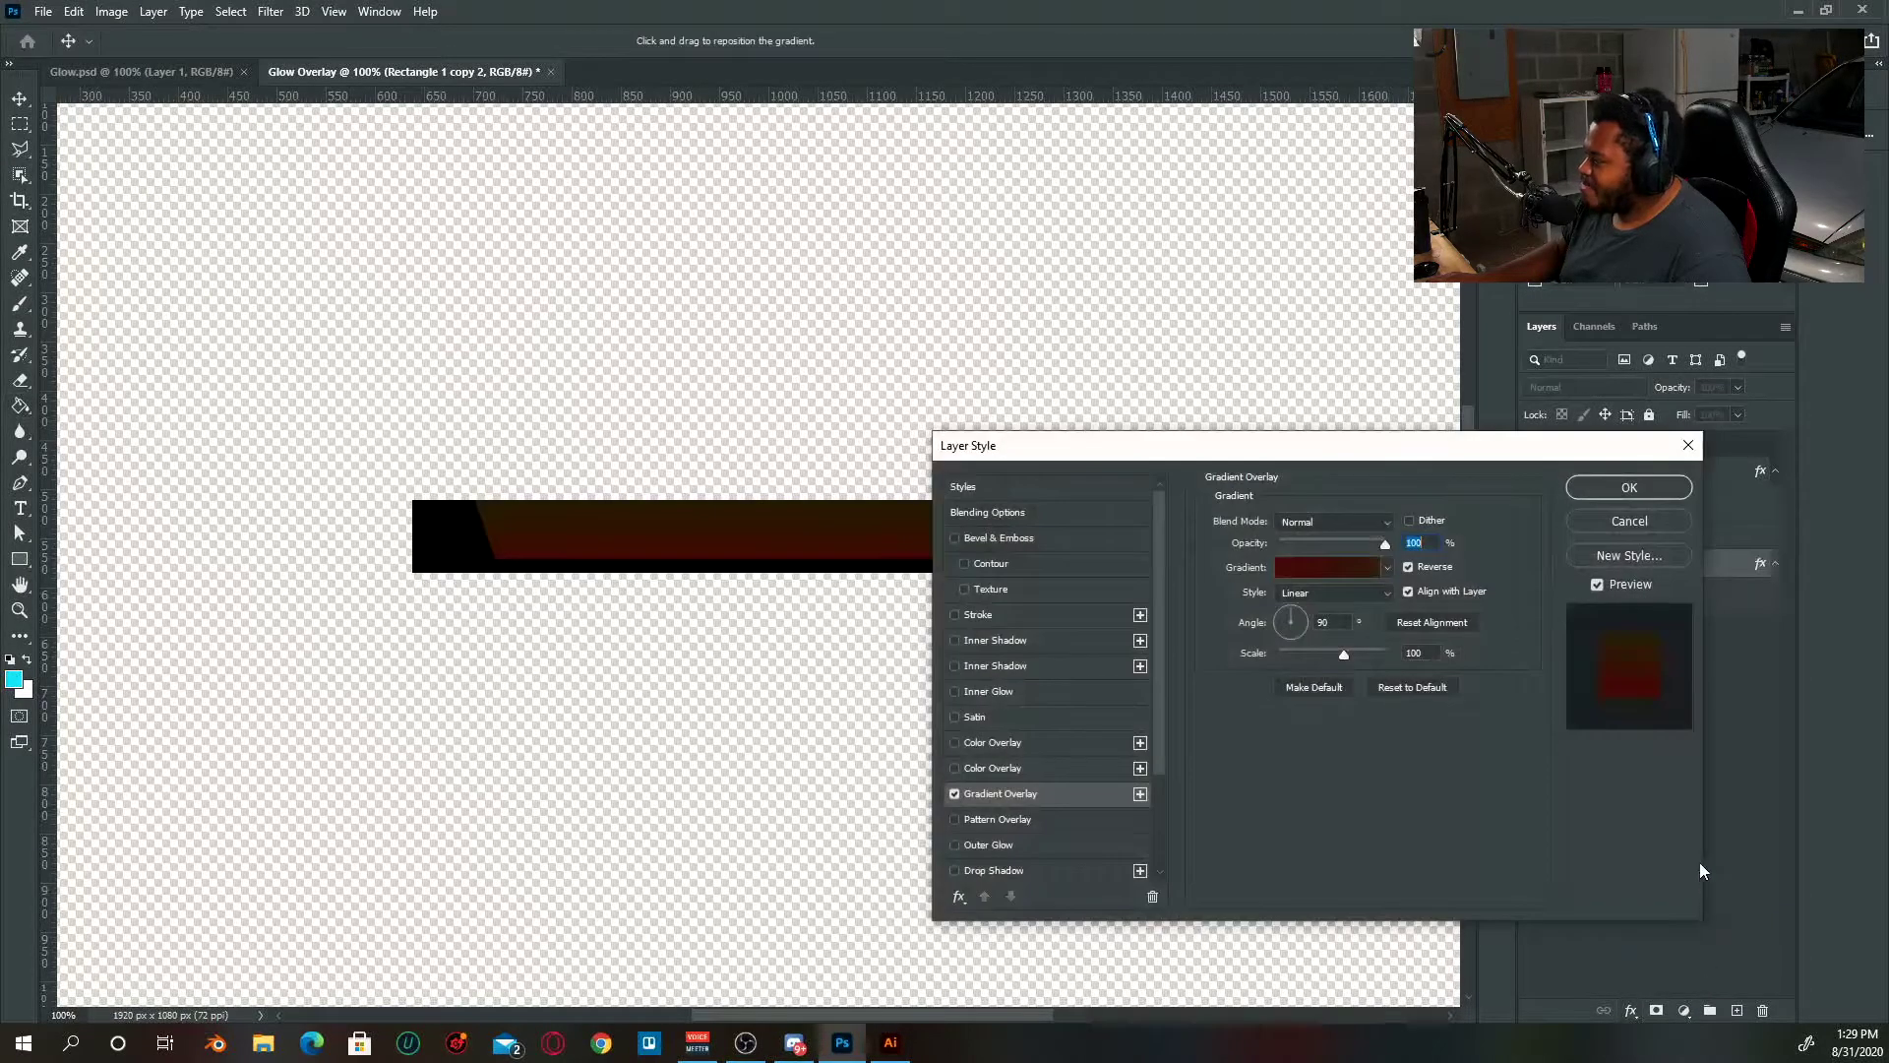
# - Apply the green-to-cyan preset to the Gradient Overlay and tilt its angle so the colors blend along the bar's length
pyautogui.moveTo(1268, 447); pyautogui.dragTo(1343, 327)
pyautogui.click(1415, 453)
pyautogui.scroll(-5, 1218, 291)
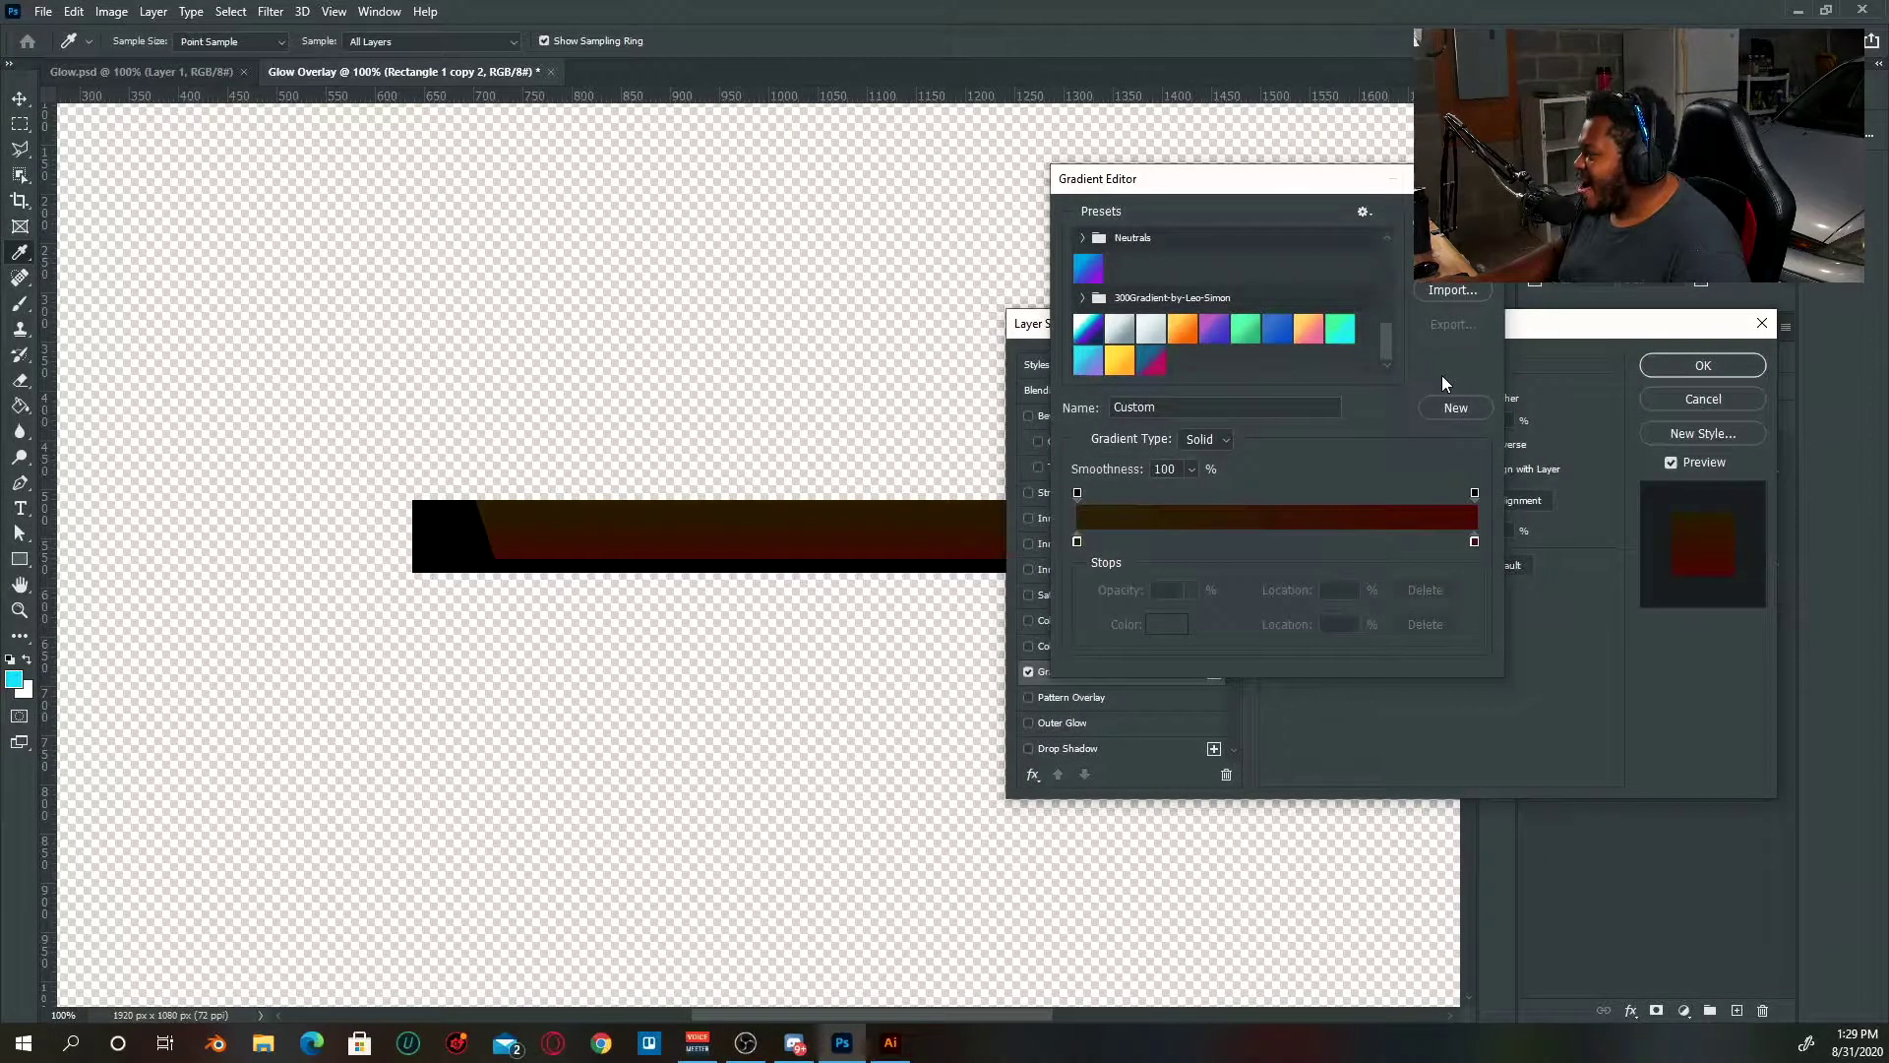
pyautogui.click(1340, 335)
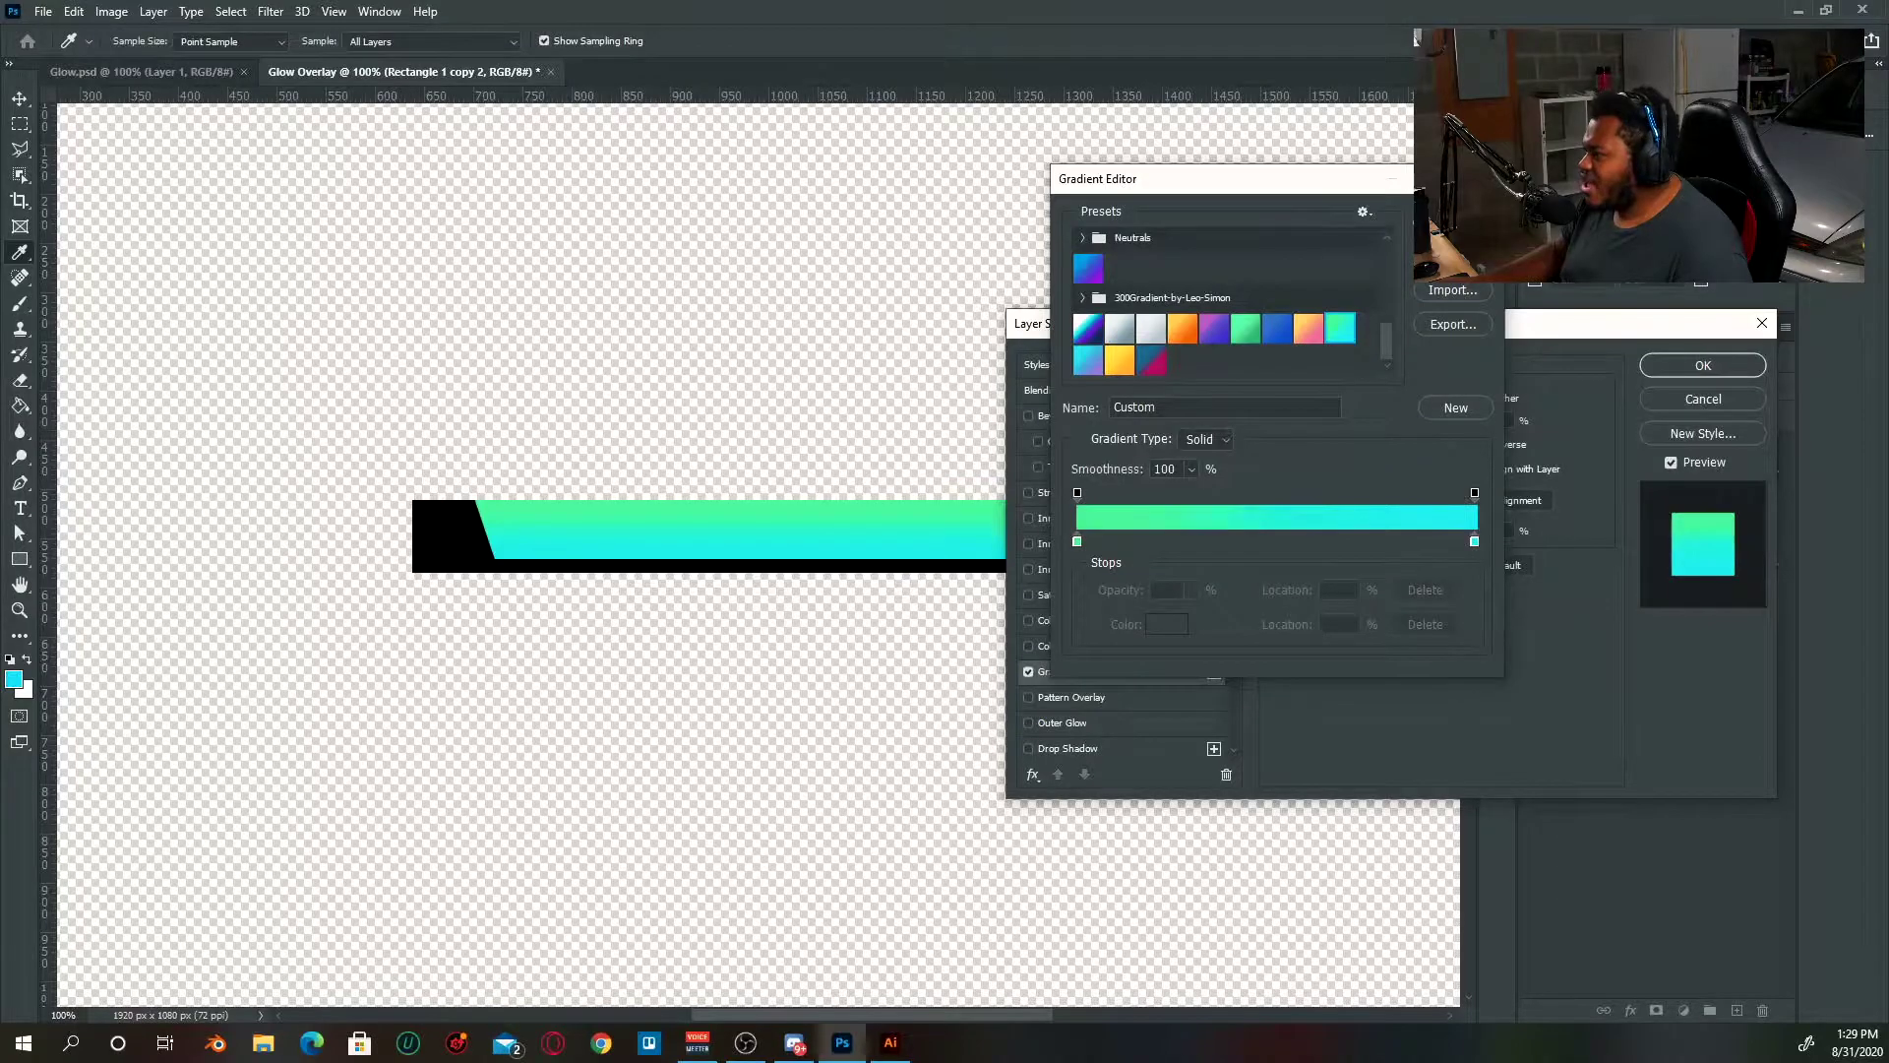
pyautogui.press('Return')
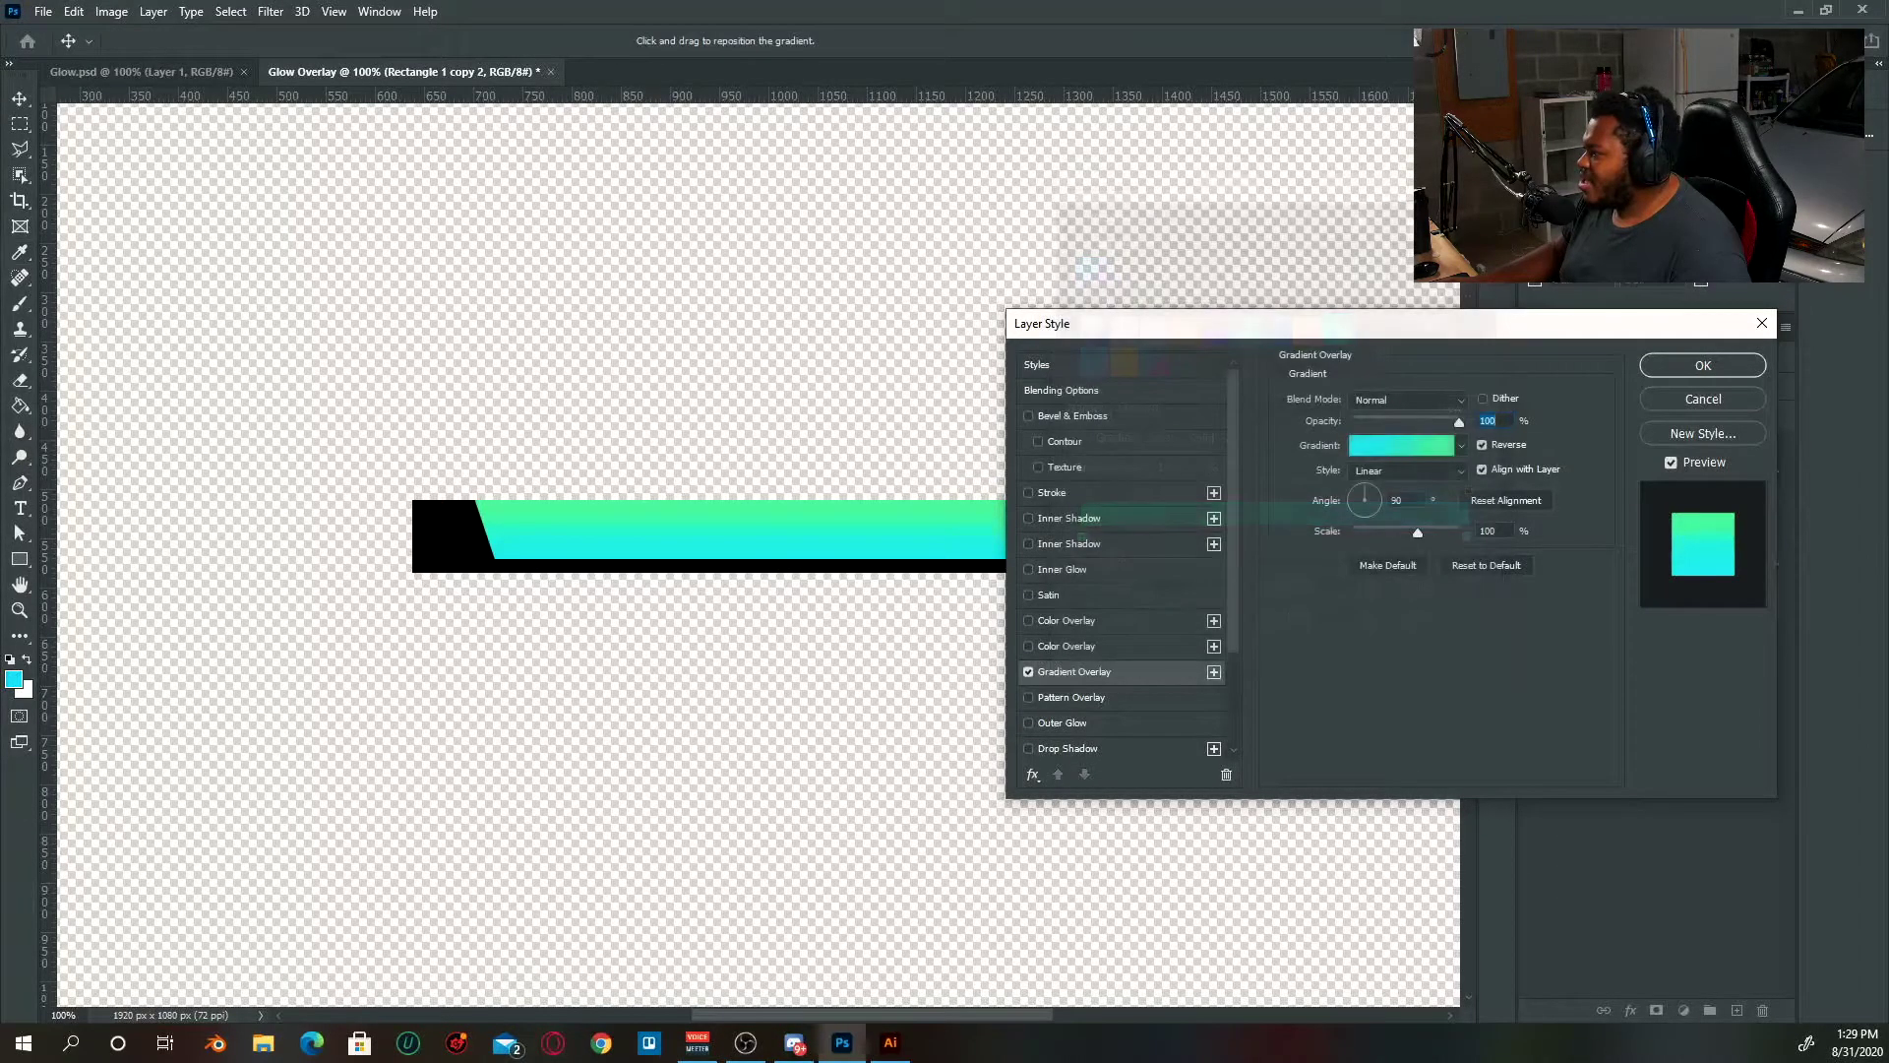
pyautogui.click(1378, 498)
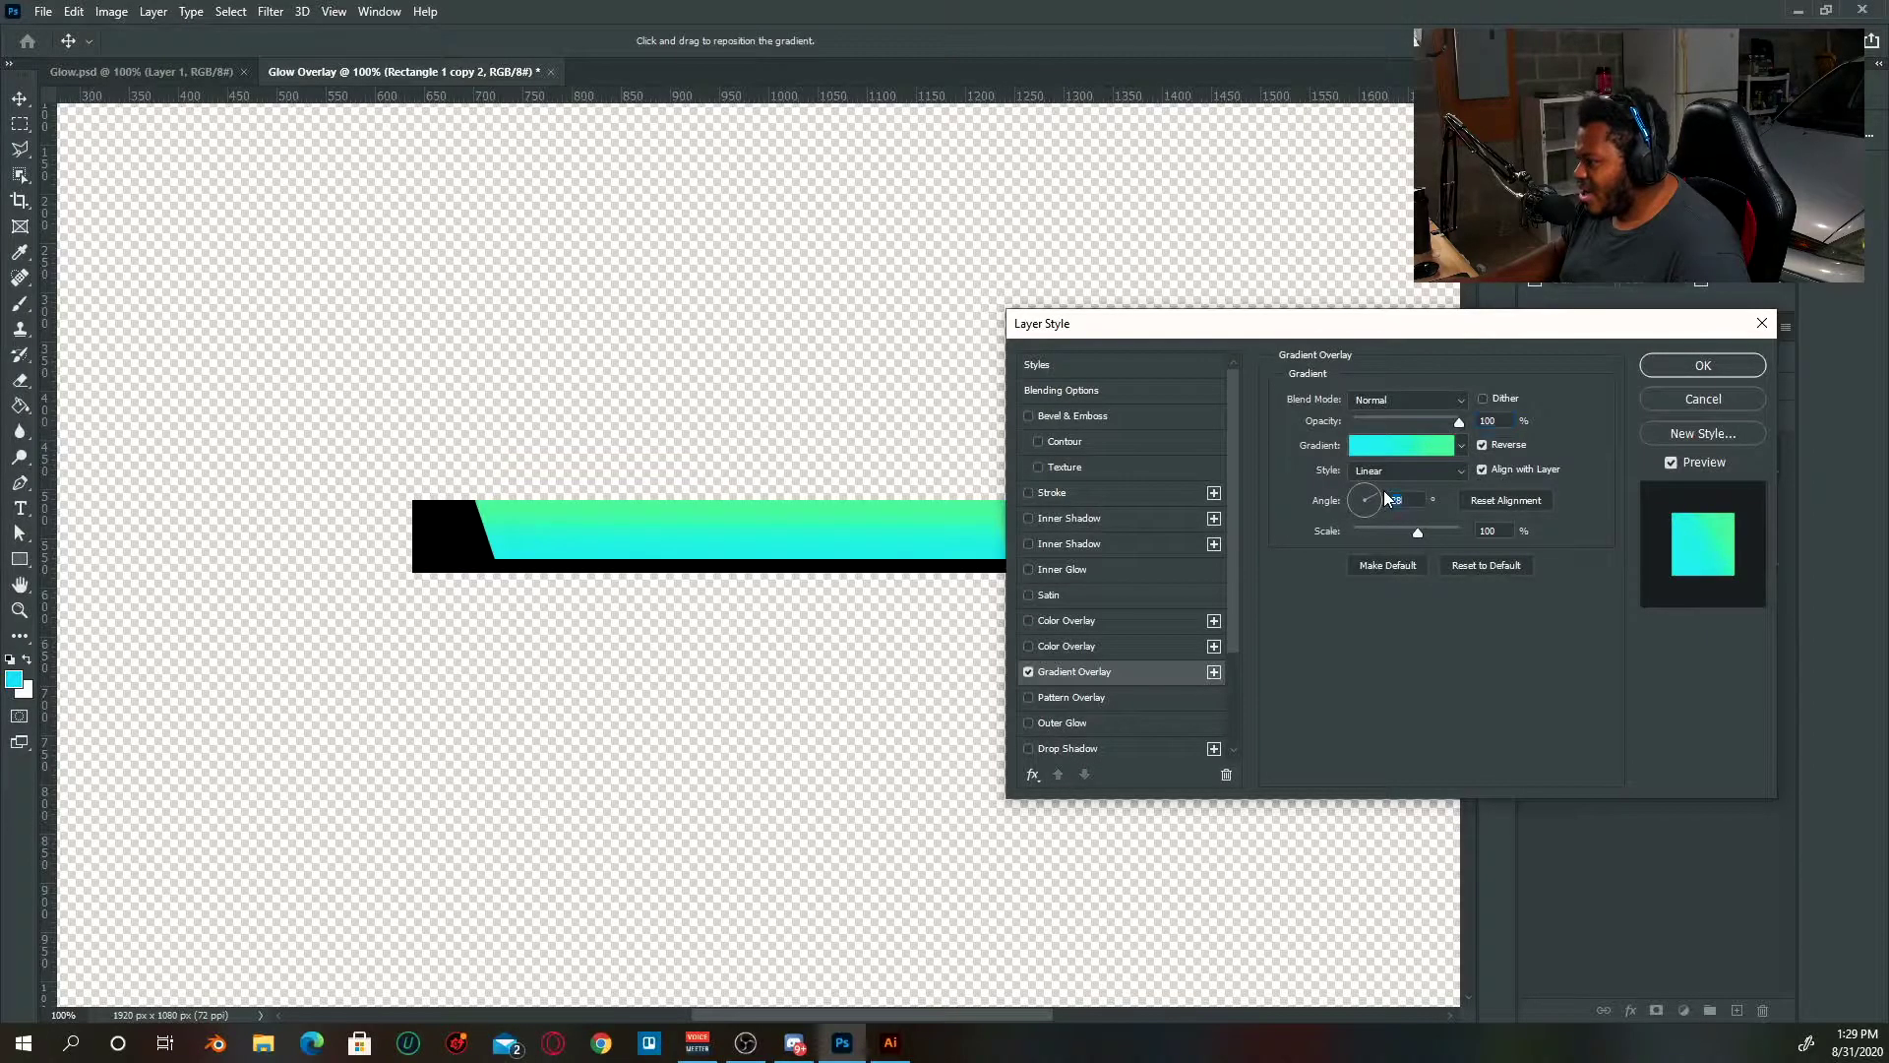
pyautogui.click(1709, 366)
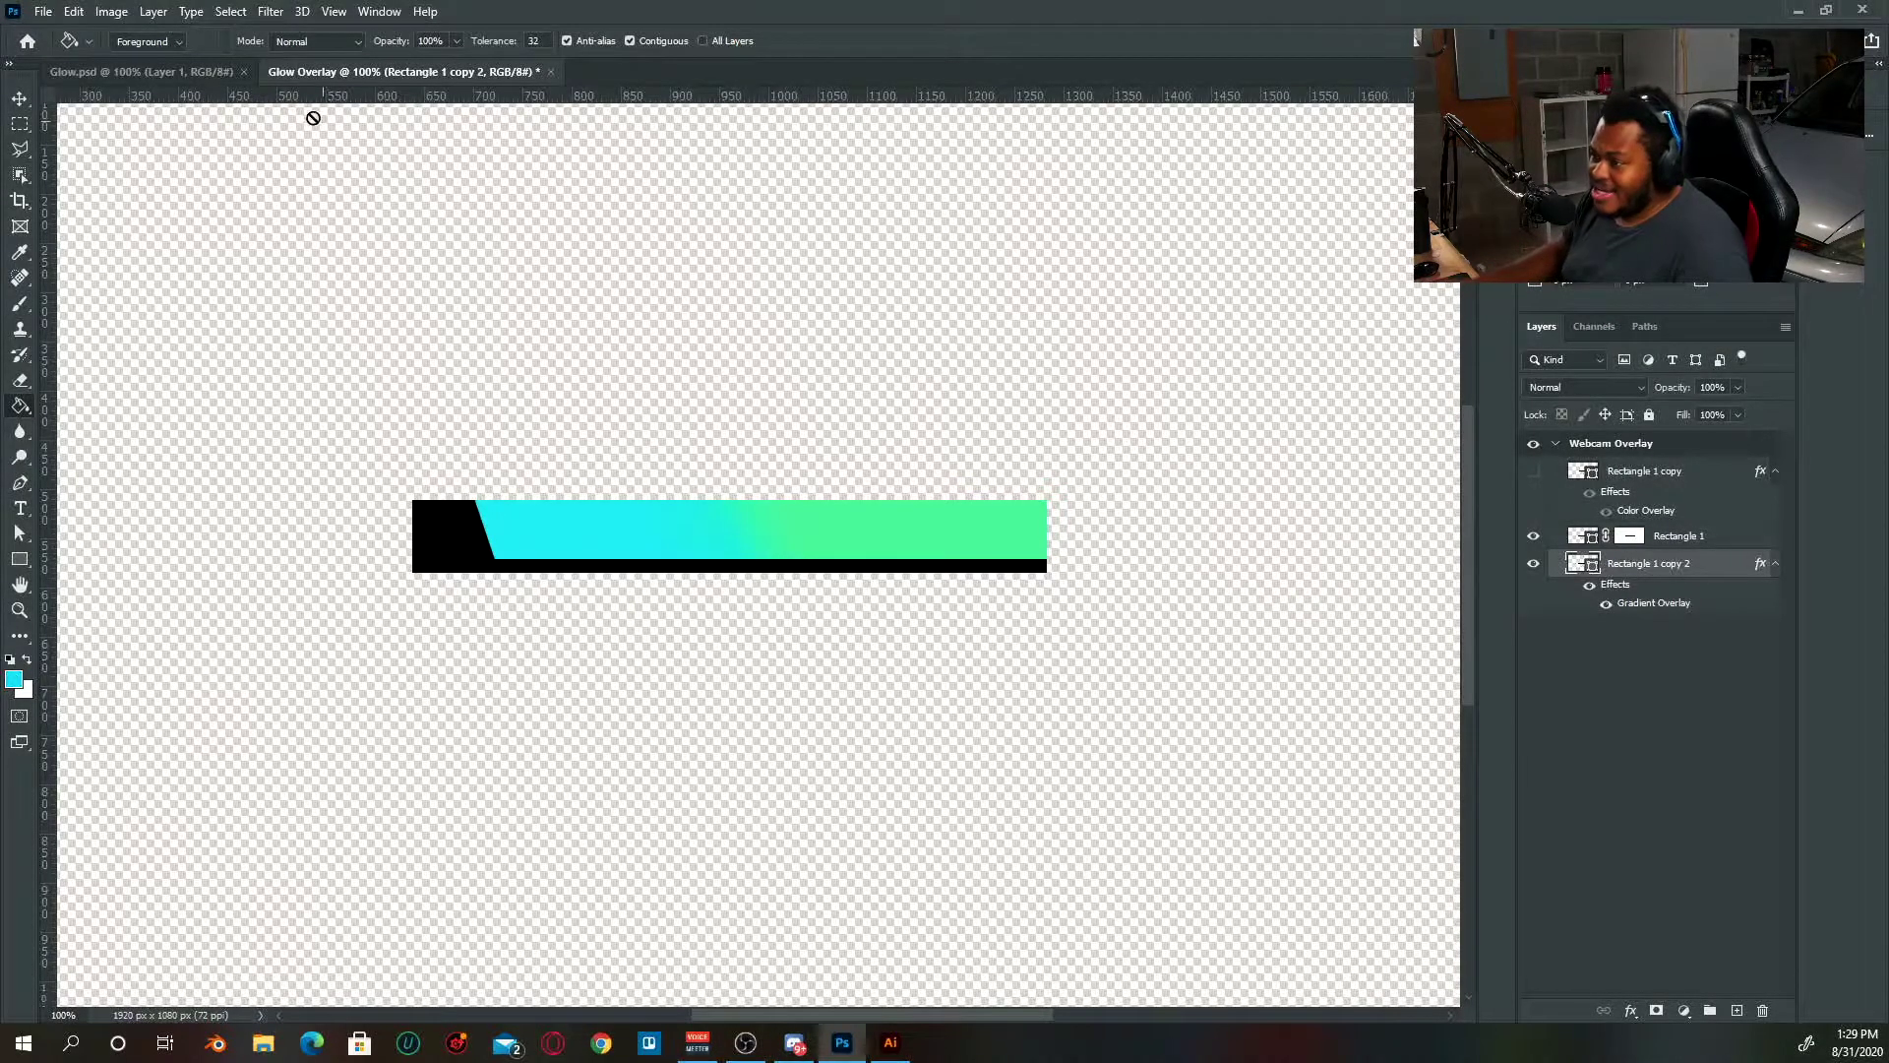
# - Consult the finished bar in Glow.psd, and in Glow Overlay show the slanted Rectangle 1 copy with its red Color Overlay turned off
pyautogui.click(168, 74)
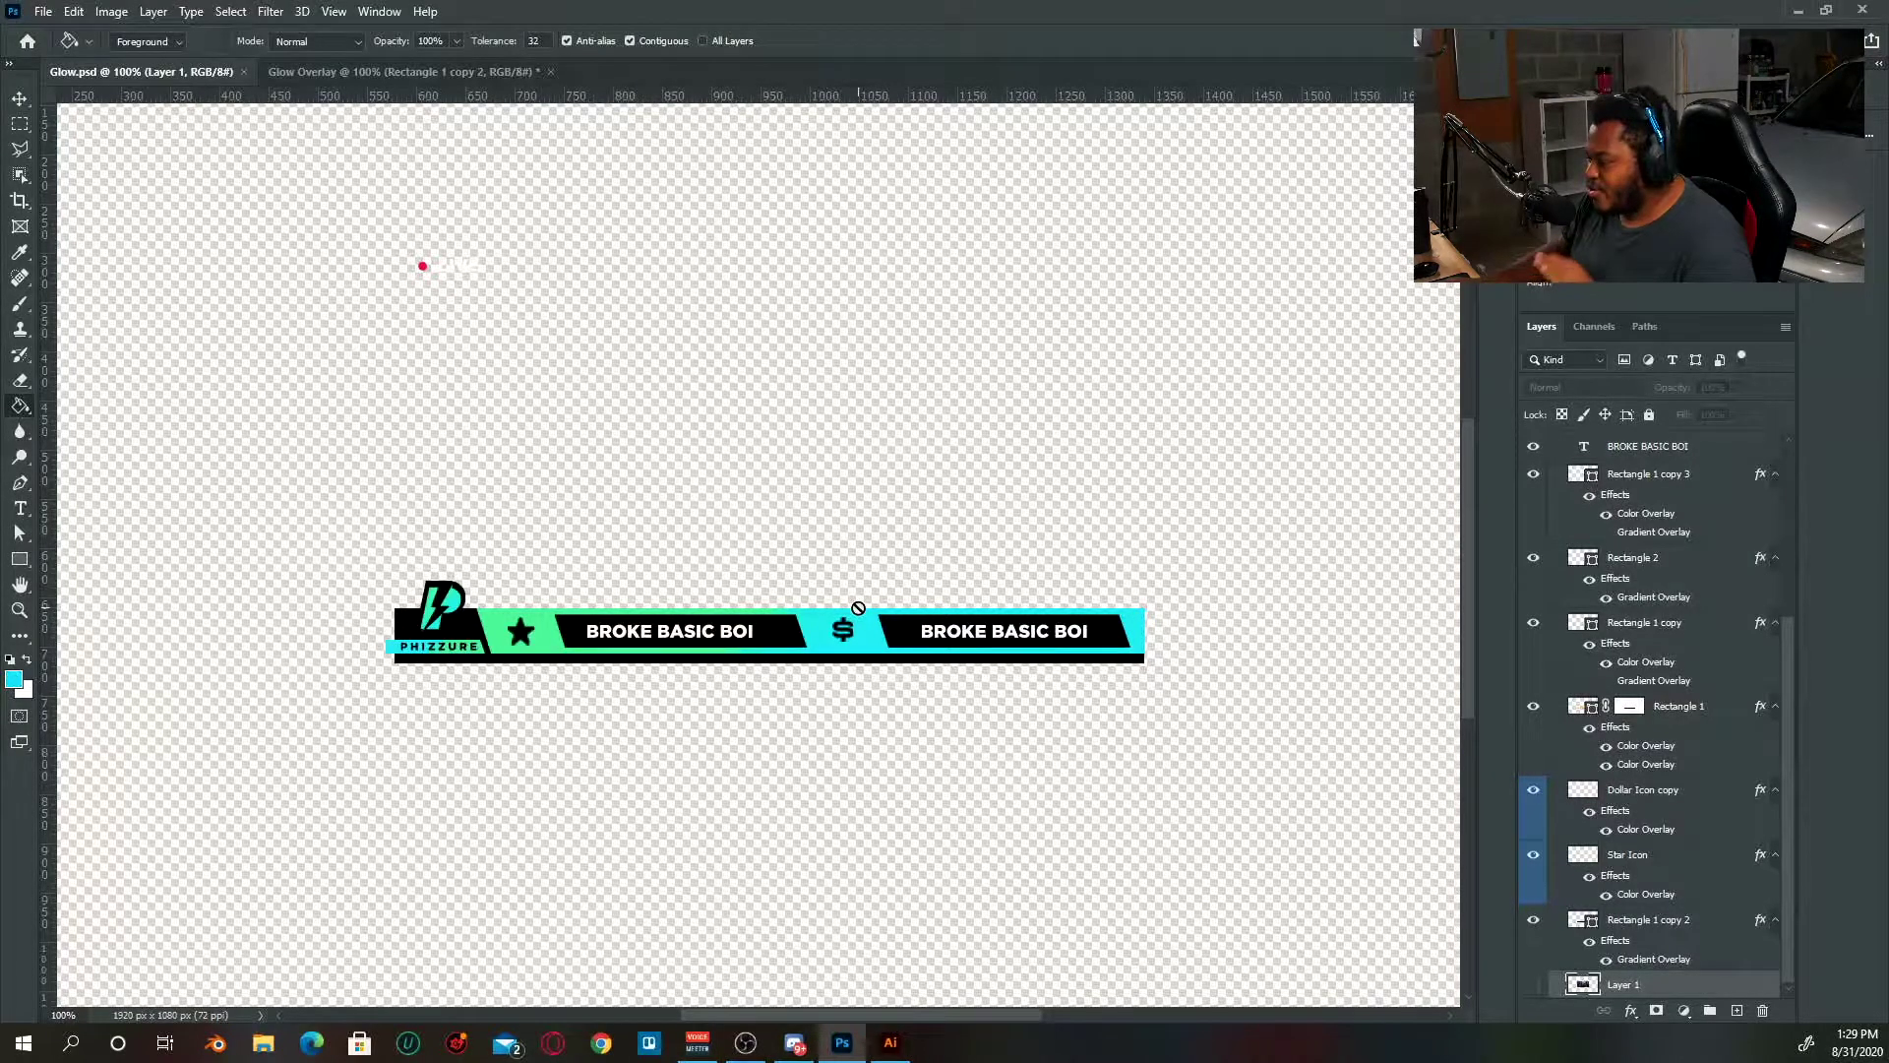
pyautogui.click(370, 73)
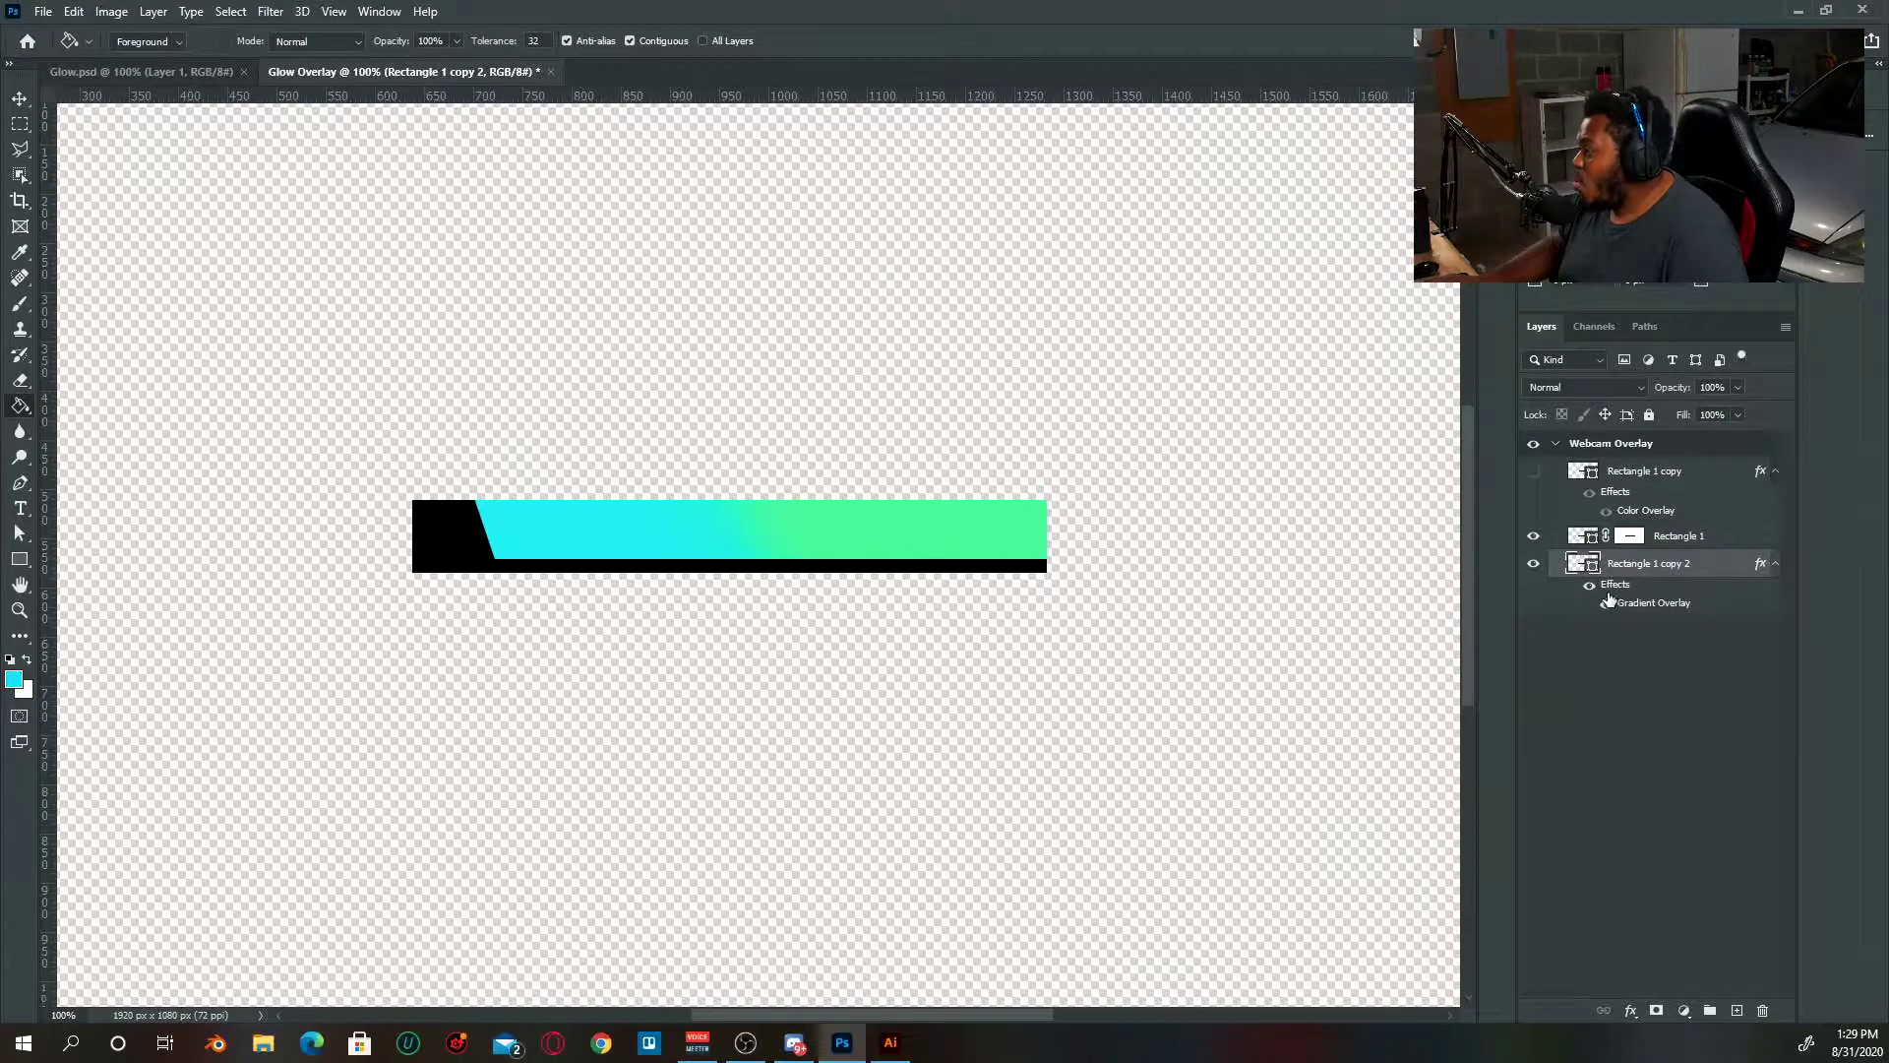
pyautogui.click(1533, 471)
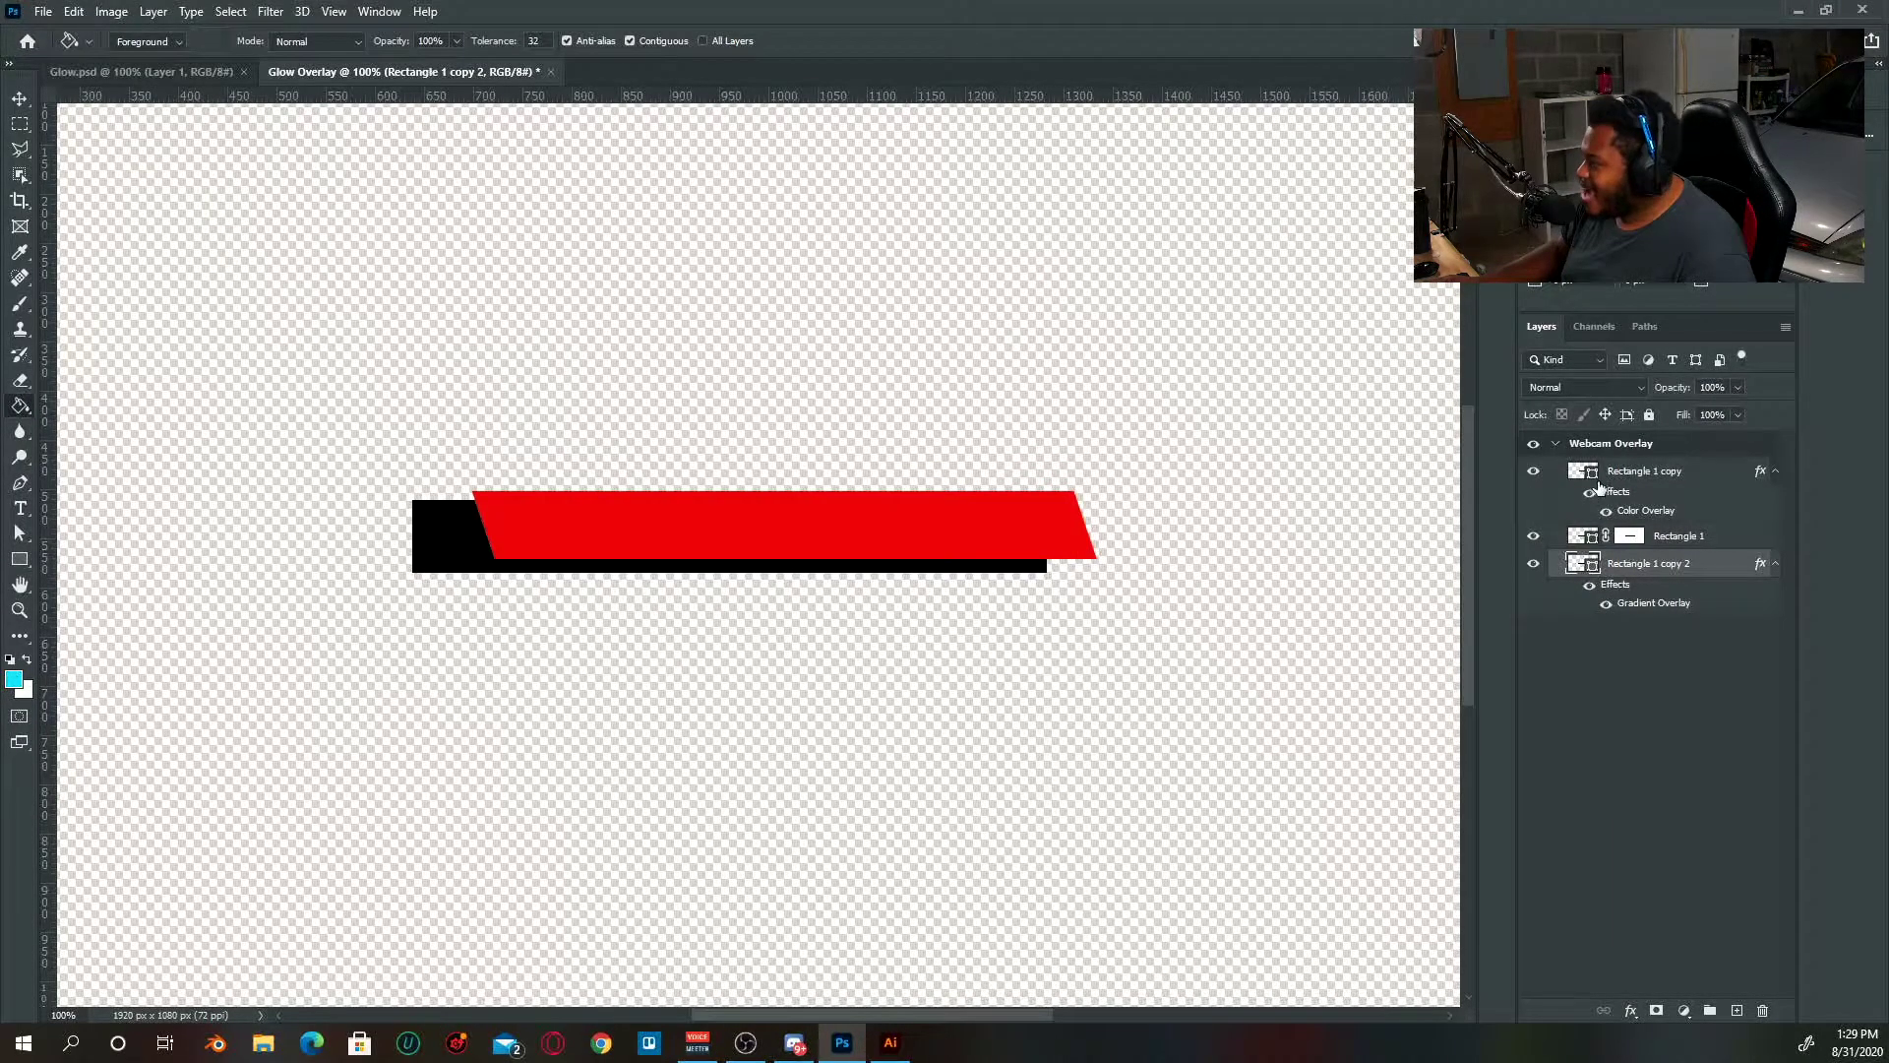
pyautogui.click(1606, 512)
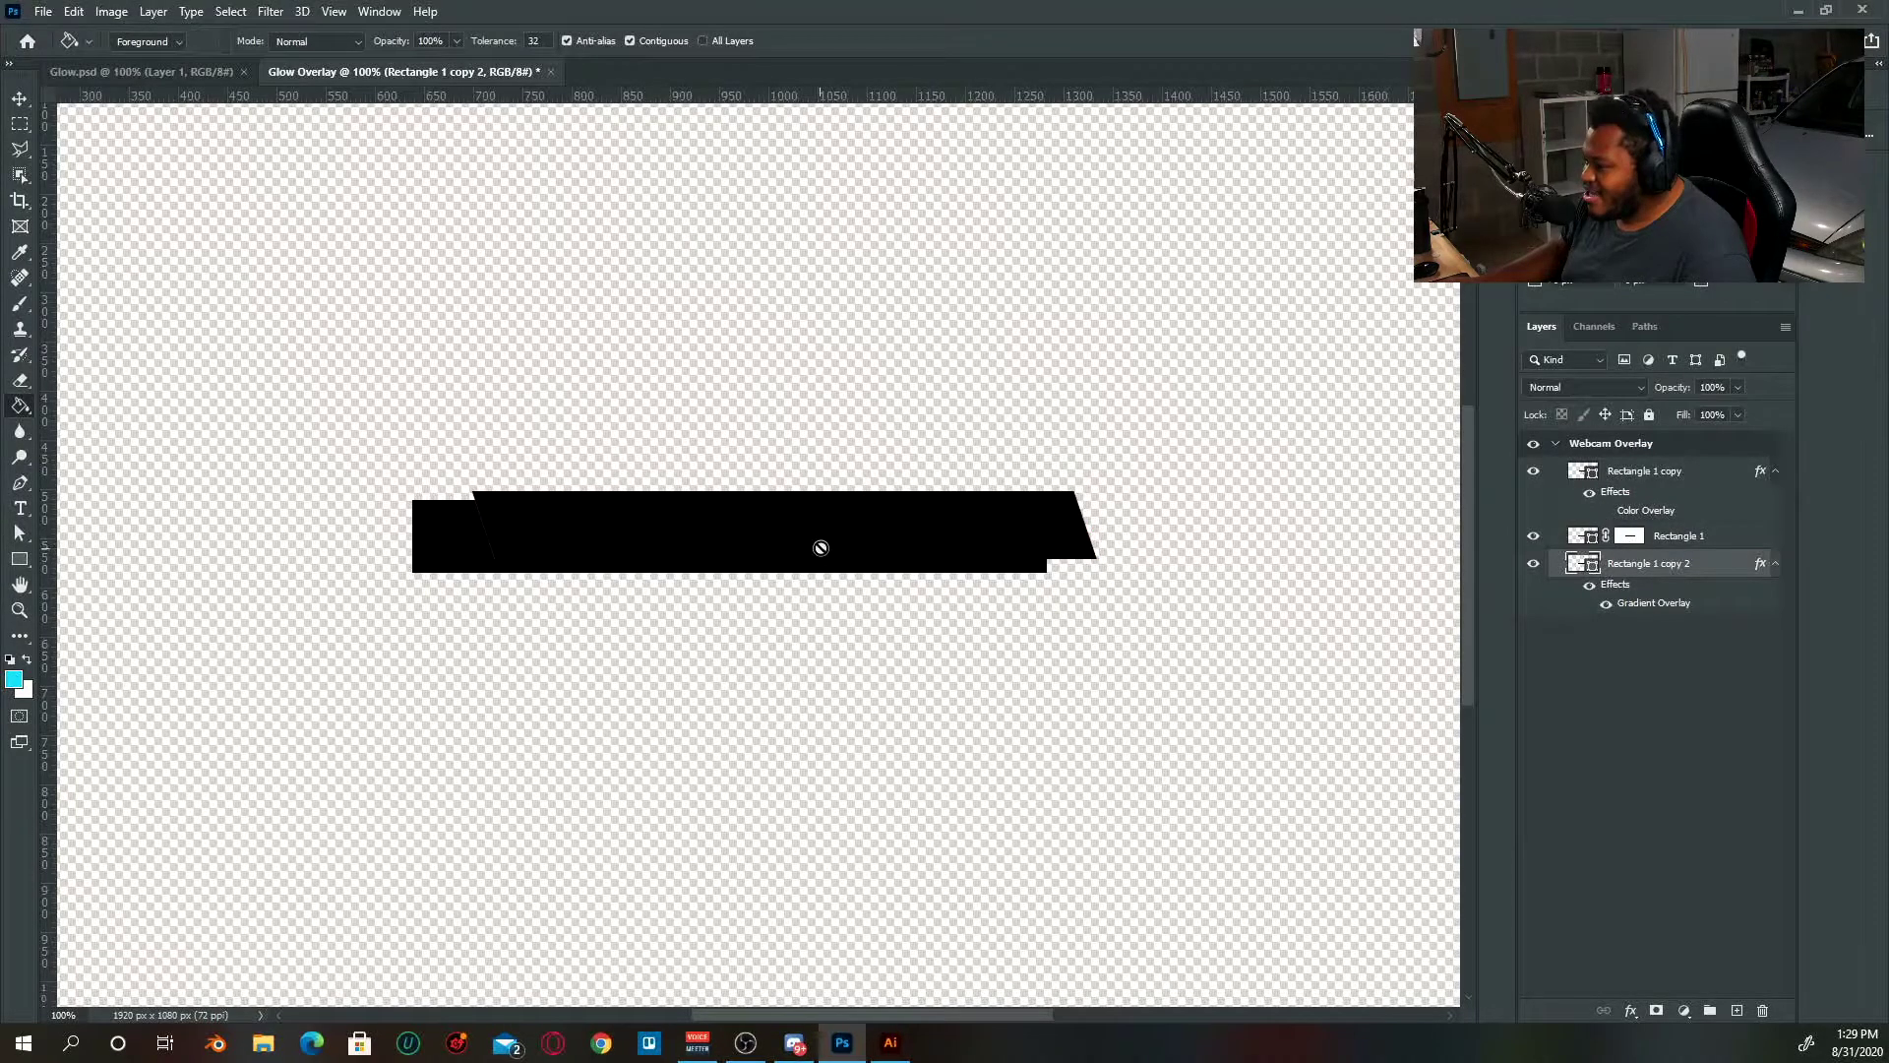
# - Scale the slanted Rectangle 1 copy proportionally to about 47% and place it inside the gradient area
pyautogui.hotkey('ctrl', 't')
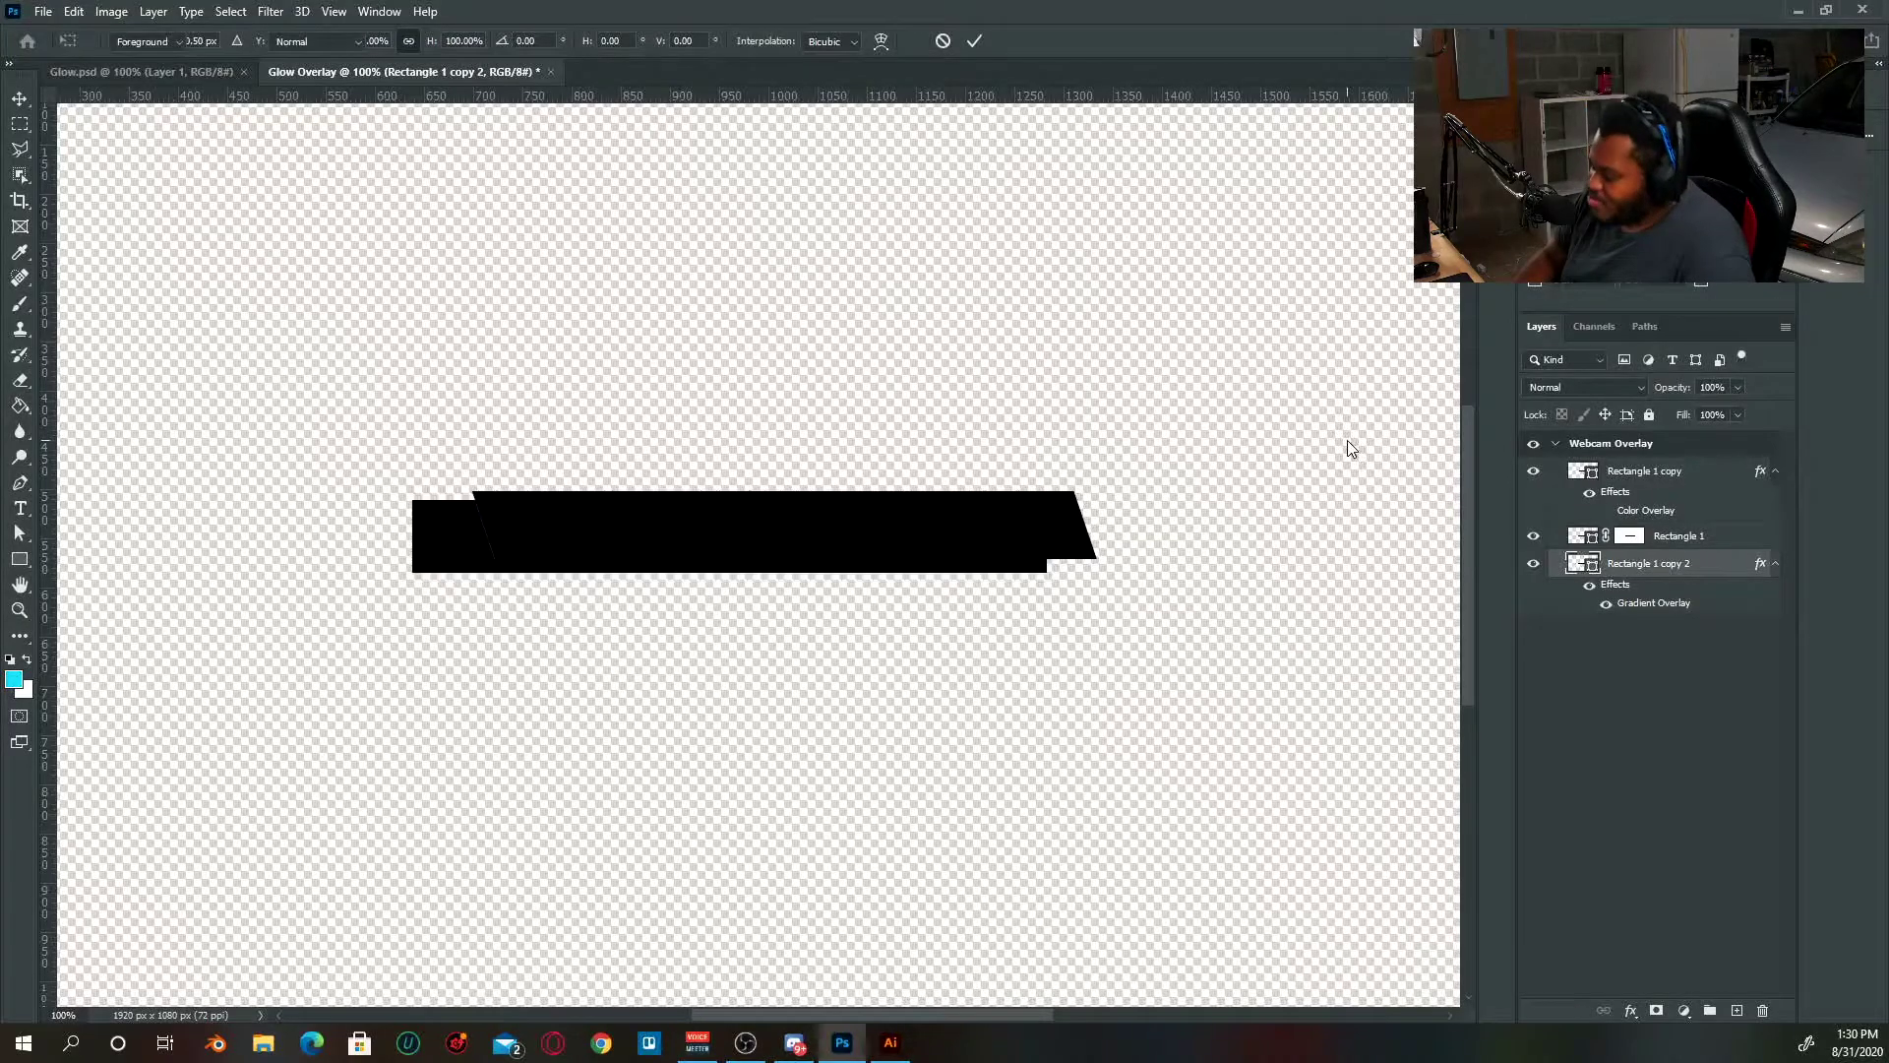
pyautogui.click(1651, 478)
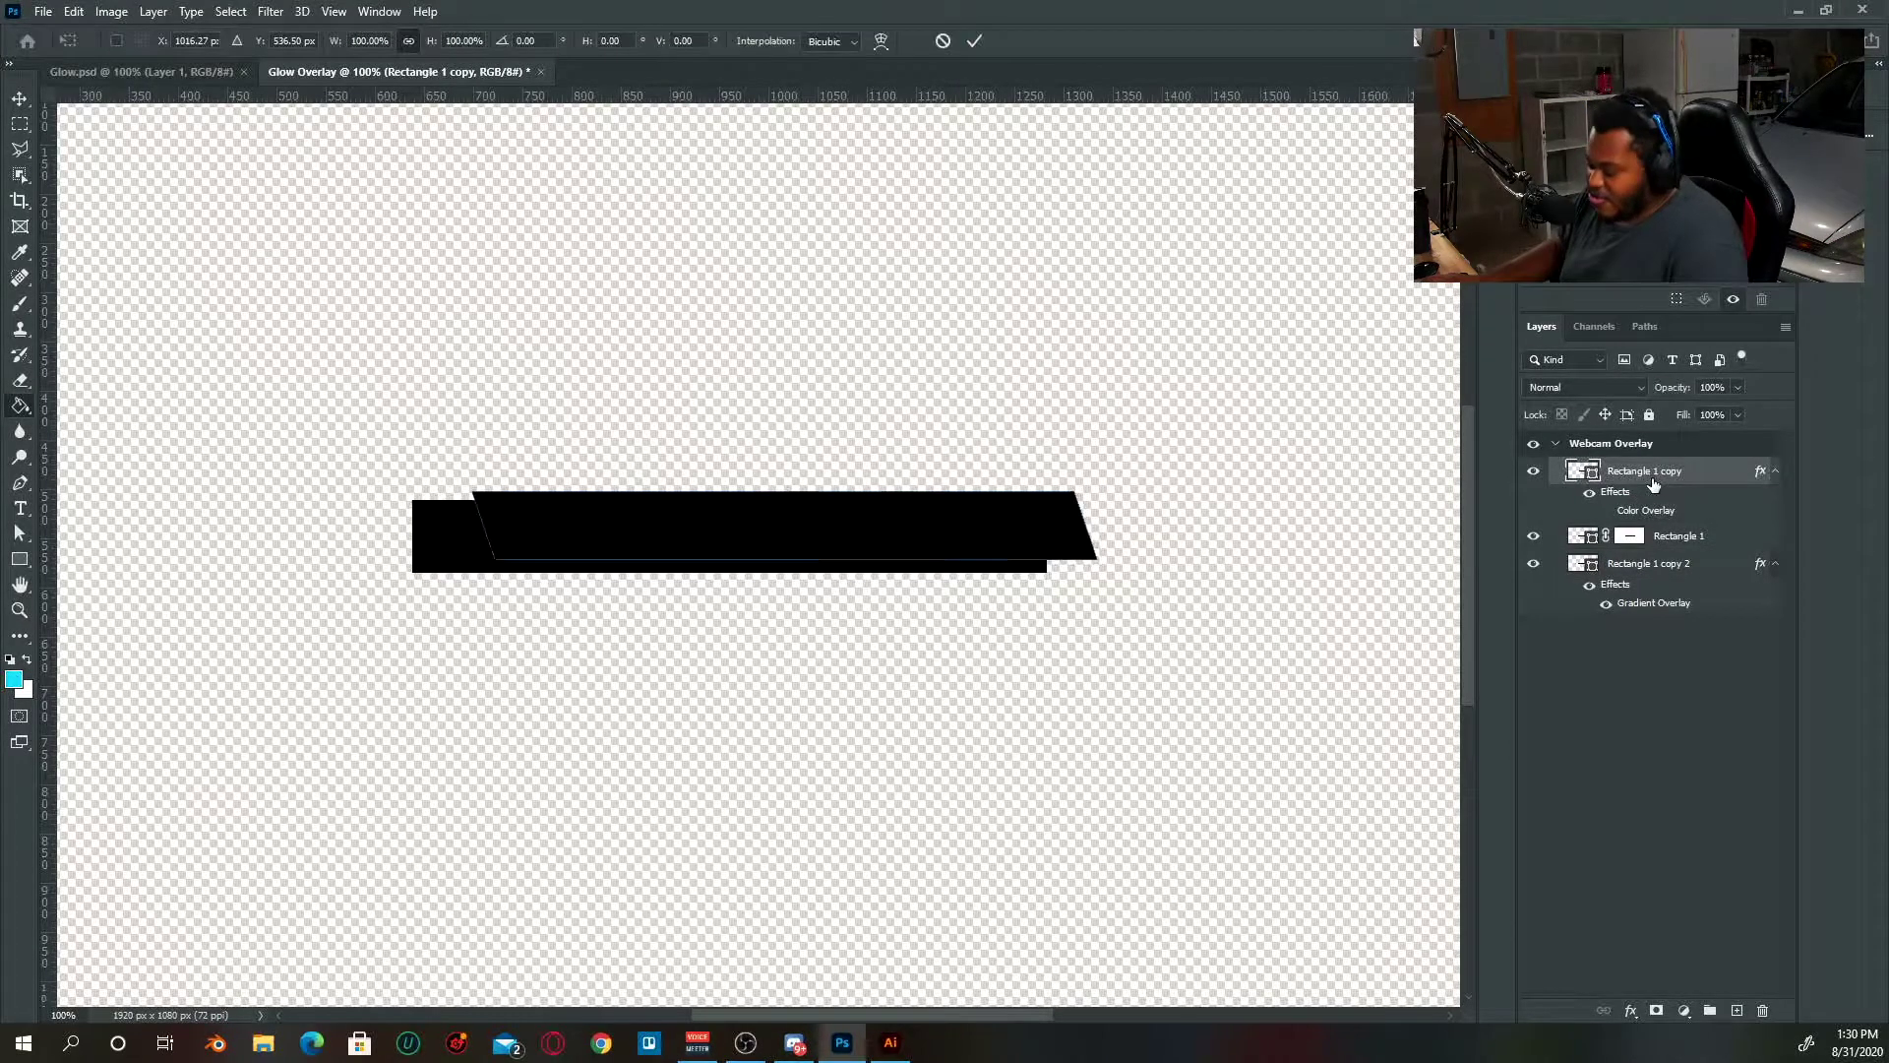
pyautogui.moveTo(1096, 492); pyautogui.dragTo(737, 543)
pyautogui.hotkey('ctrl', '+')
pyautogui.hotkey('ctrl', '+')
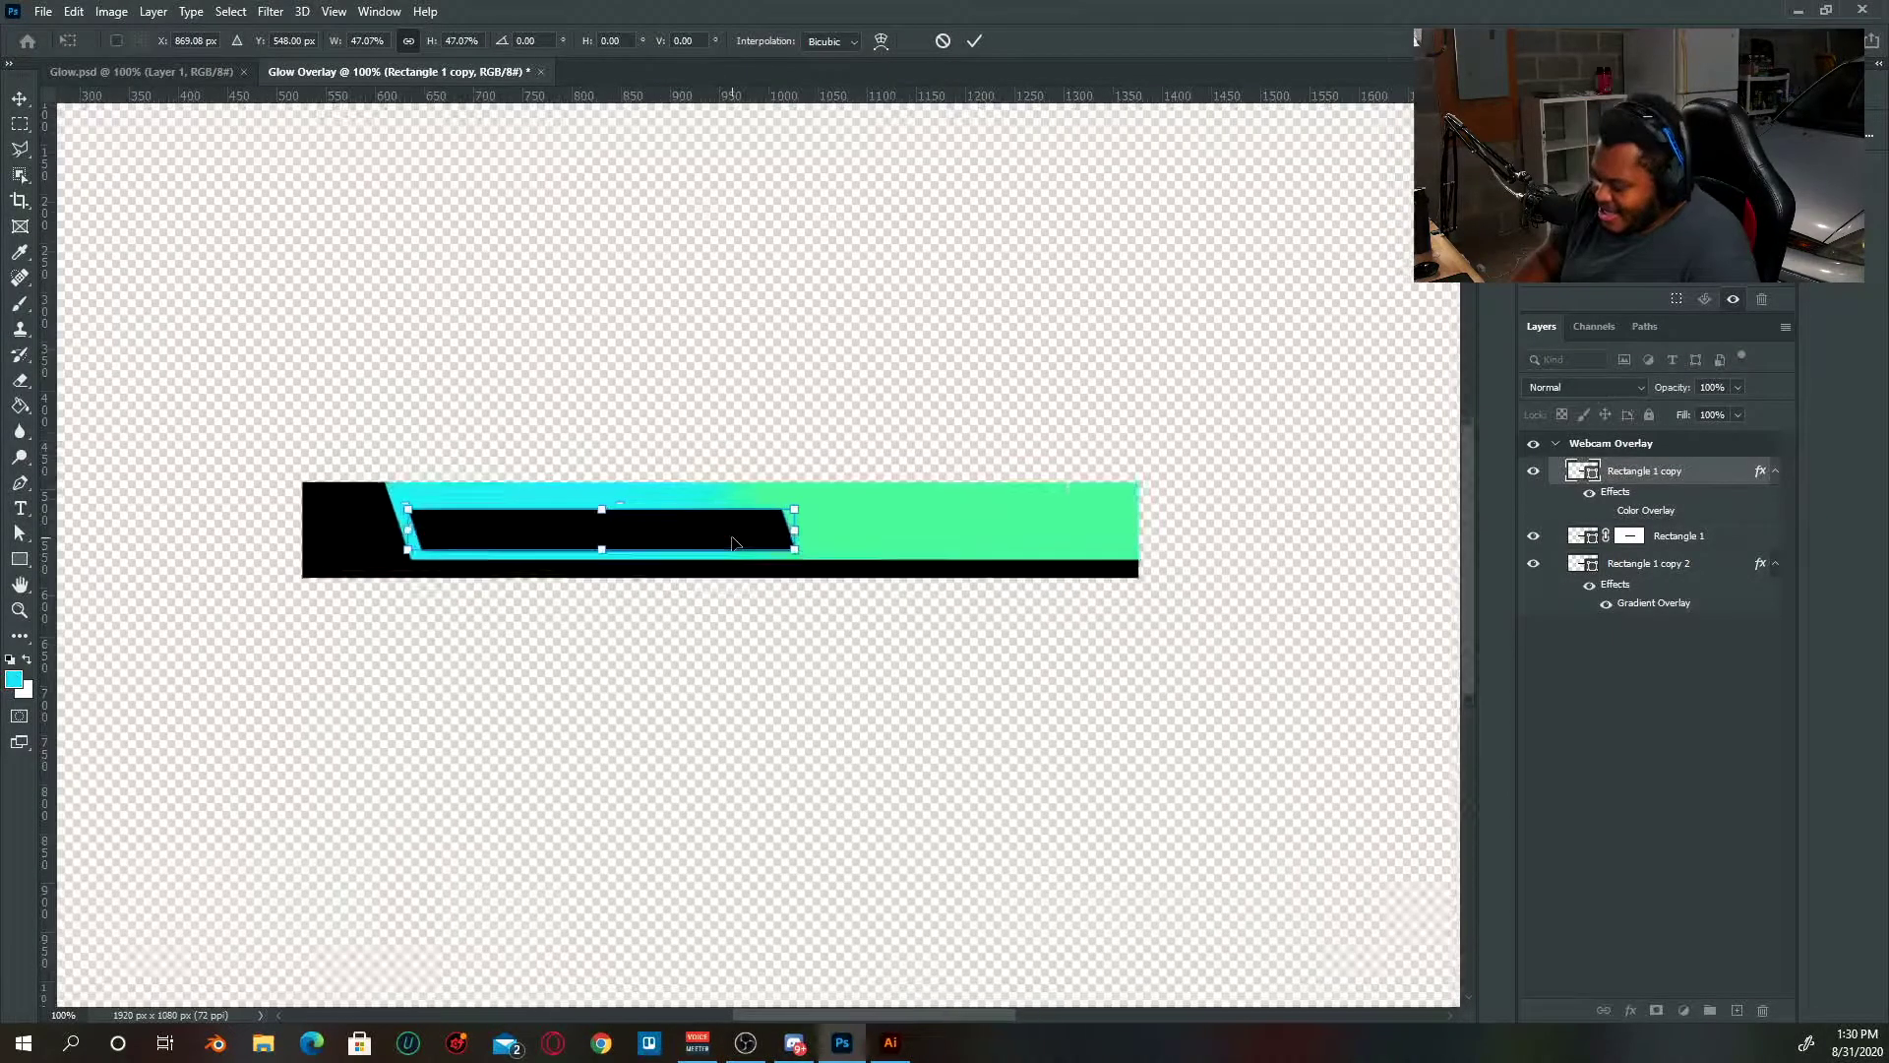
# - Shift the small slanted shape about 24 px further from the gradient's slanted edge and apply the transform
pyautogui.hscroll(-5, 799, 557)
pyautogui.moveTo(675, 502); pyautogui.dragTo(748, 506)
pyautogui.hotkey('ctrl', '-')
pyautogui.hotkey('ctrl', '-')
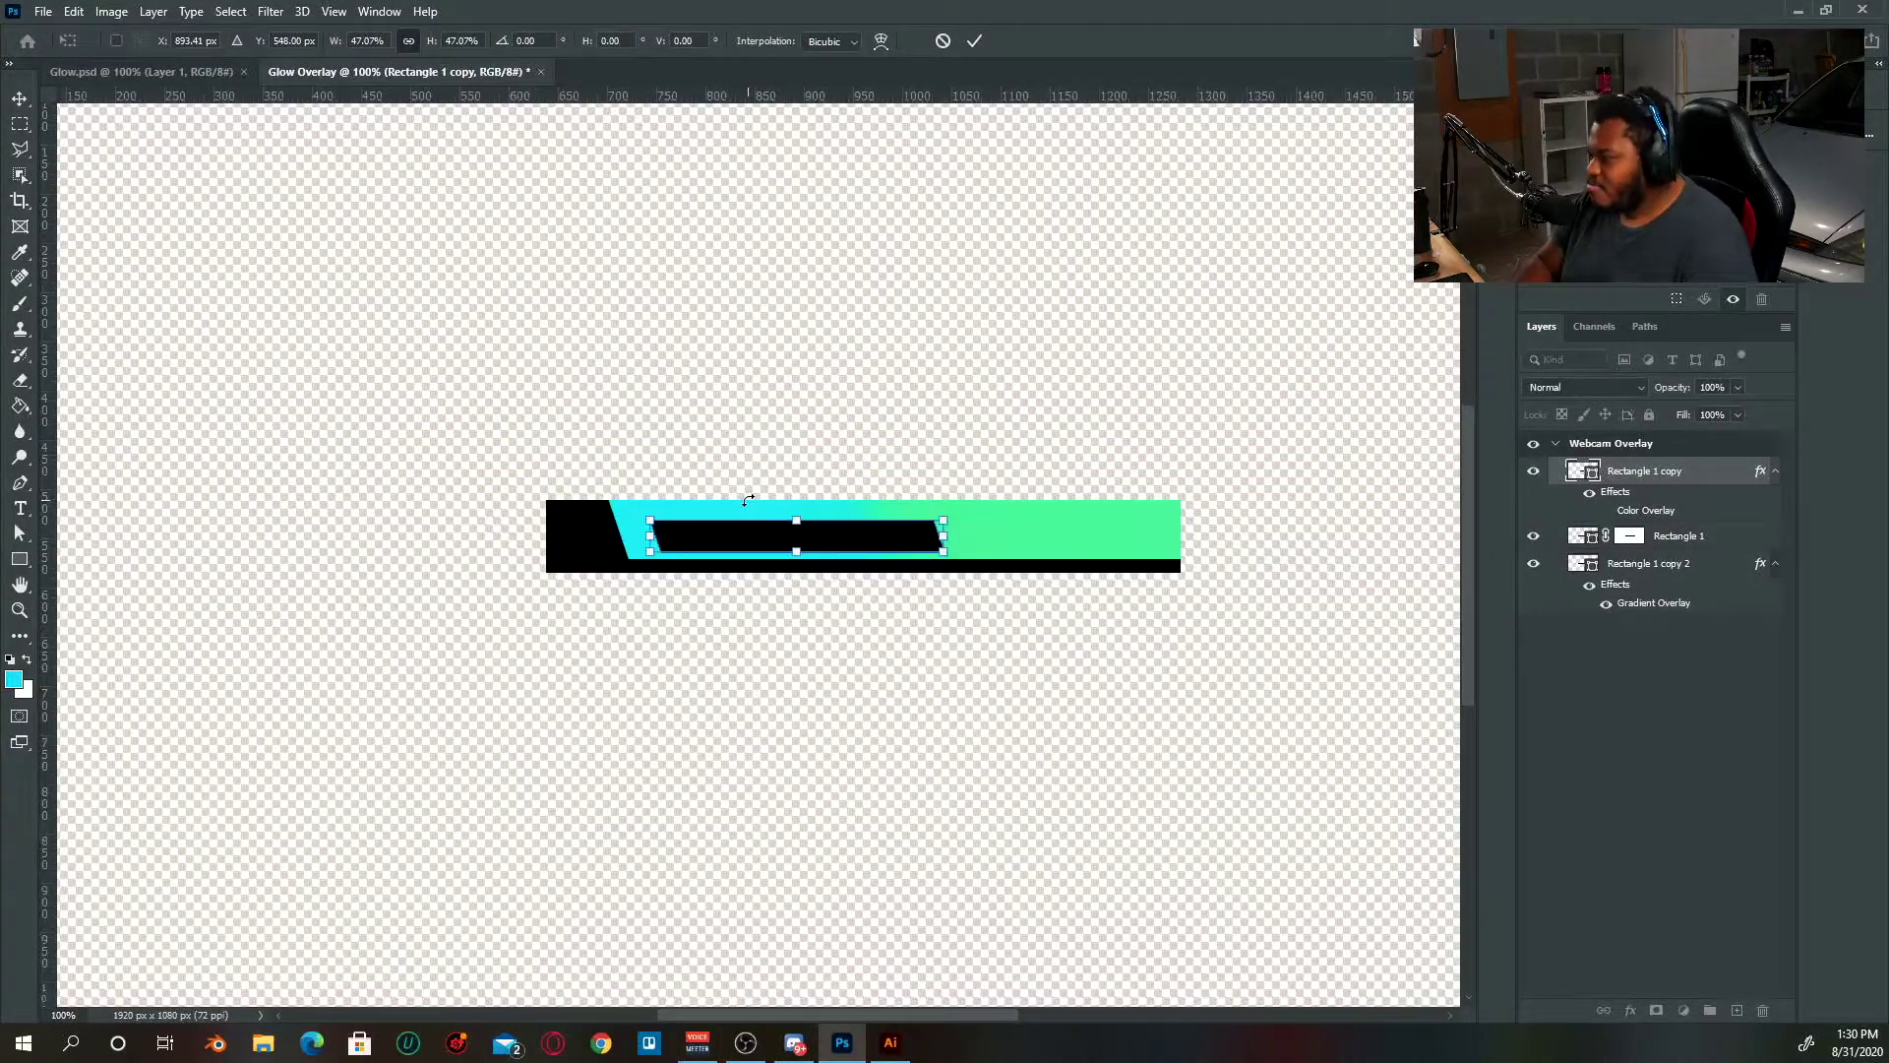
pyautogui.hotkey('ctrl', '+')
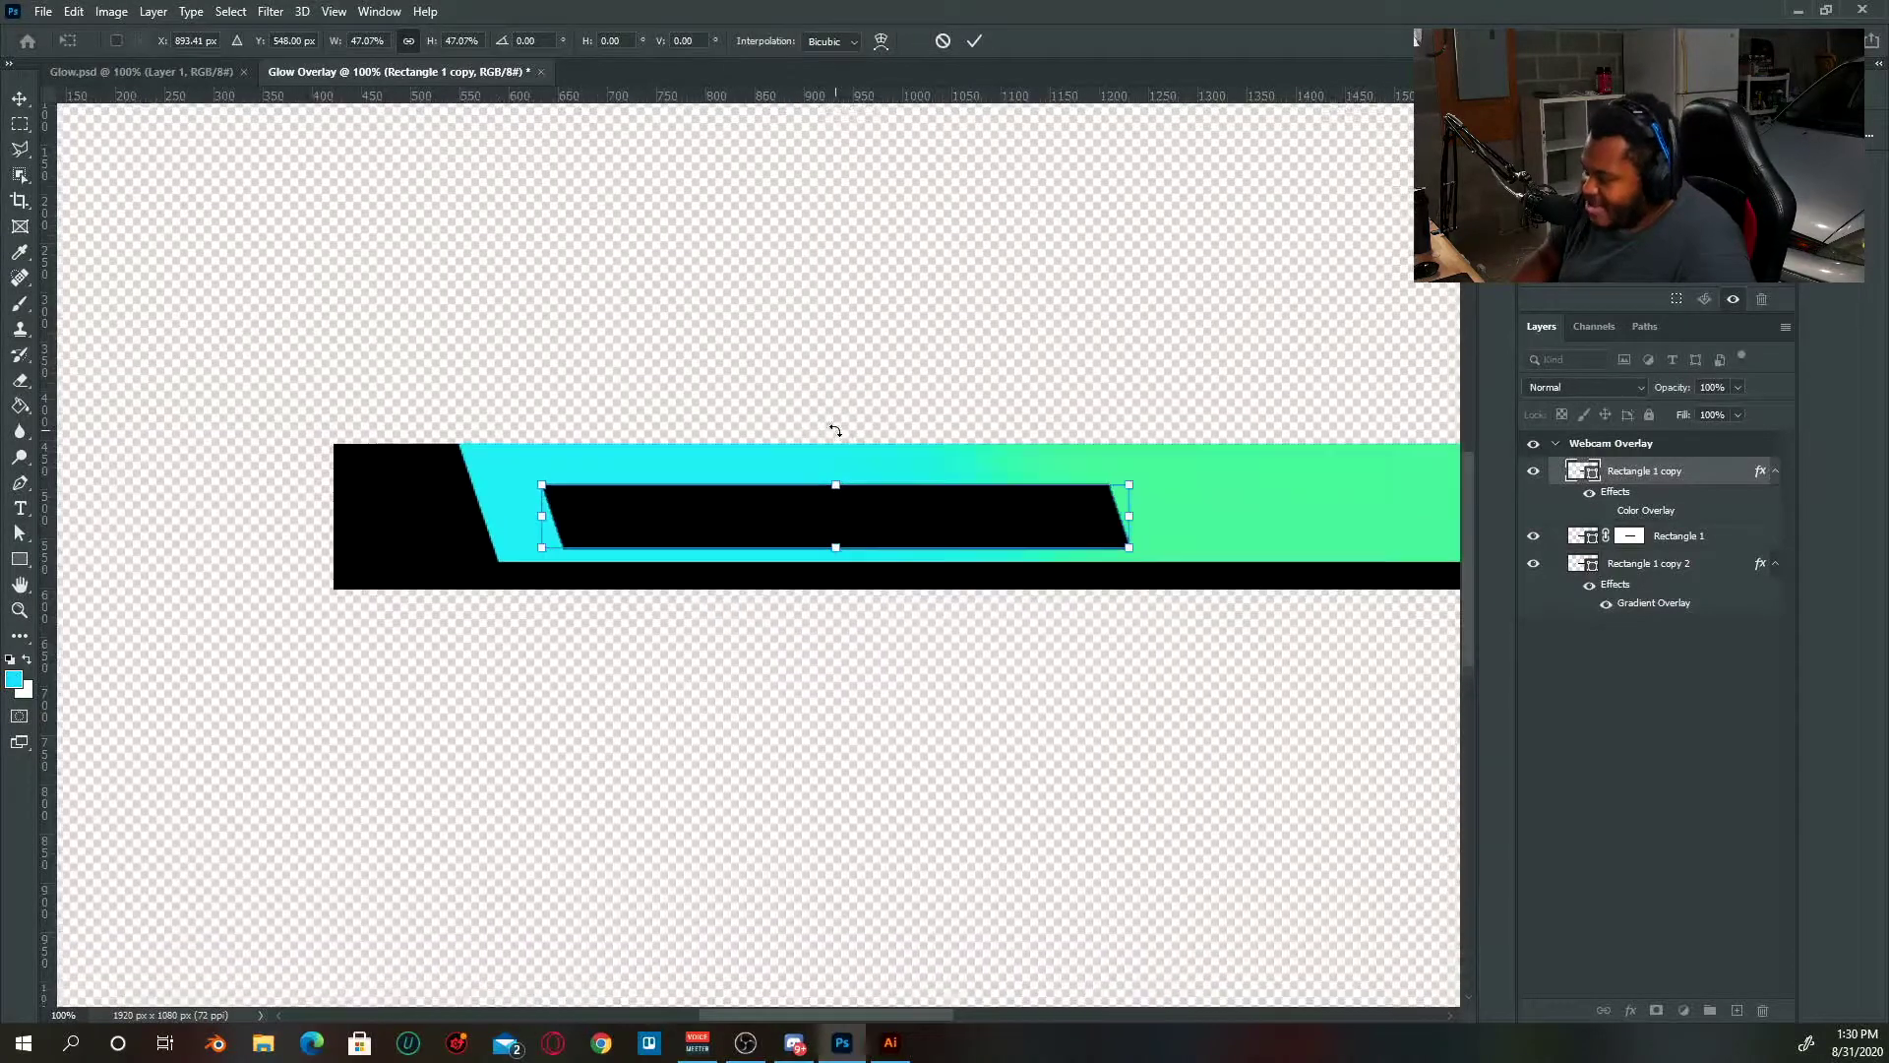
pyautogui.moveTo(830, 426); pyautogui.dragTo(718, 407)
pyautogui.click(974, 40)
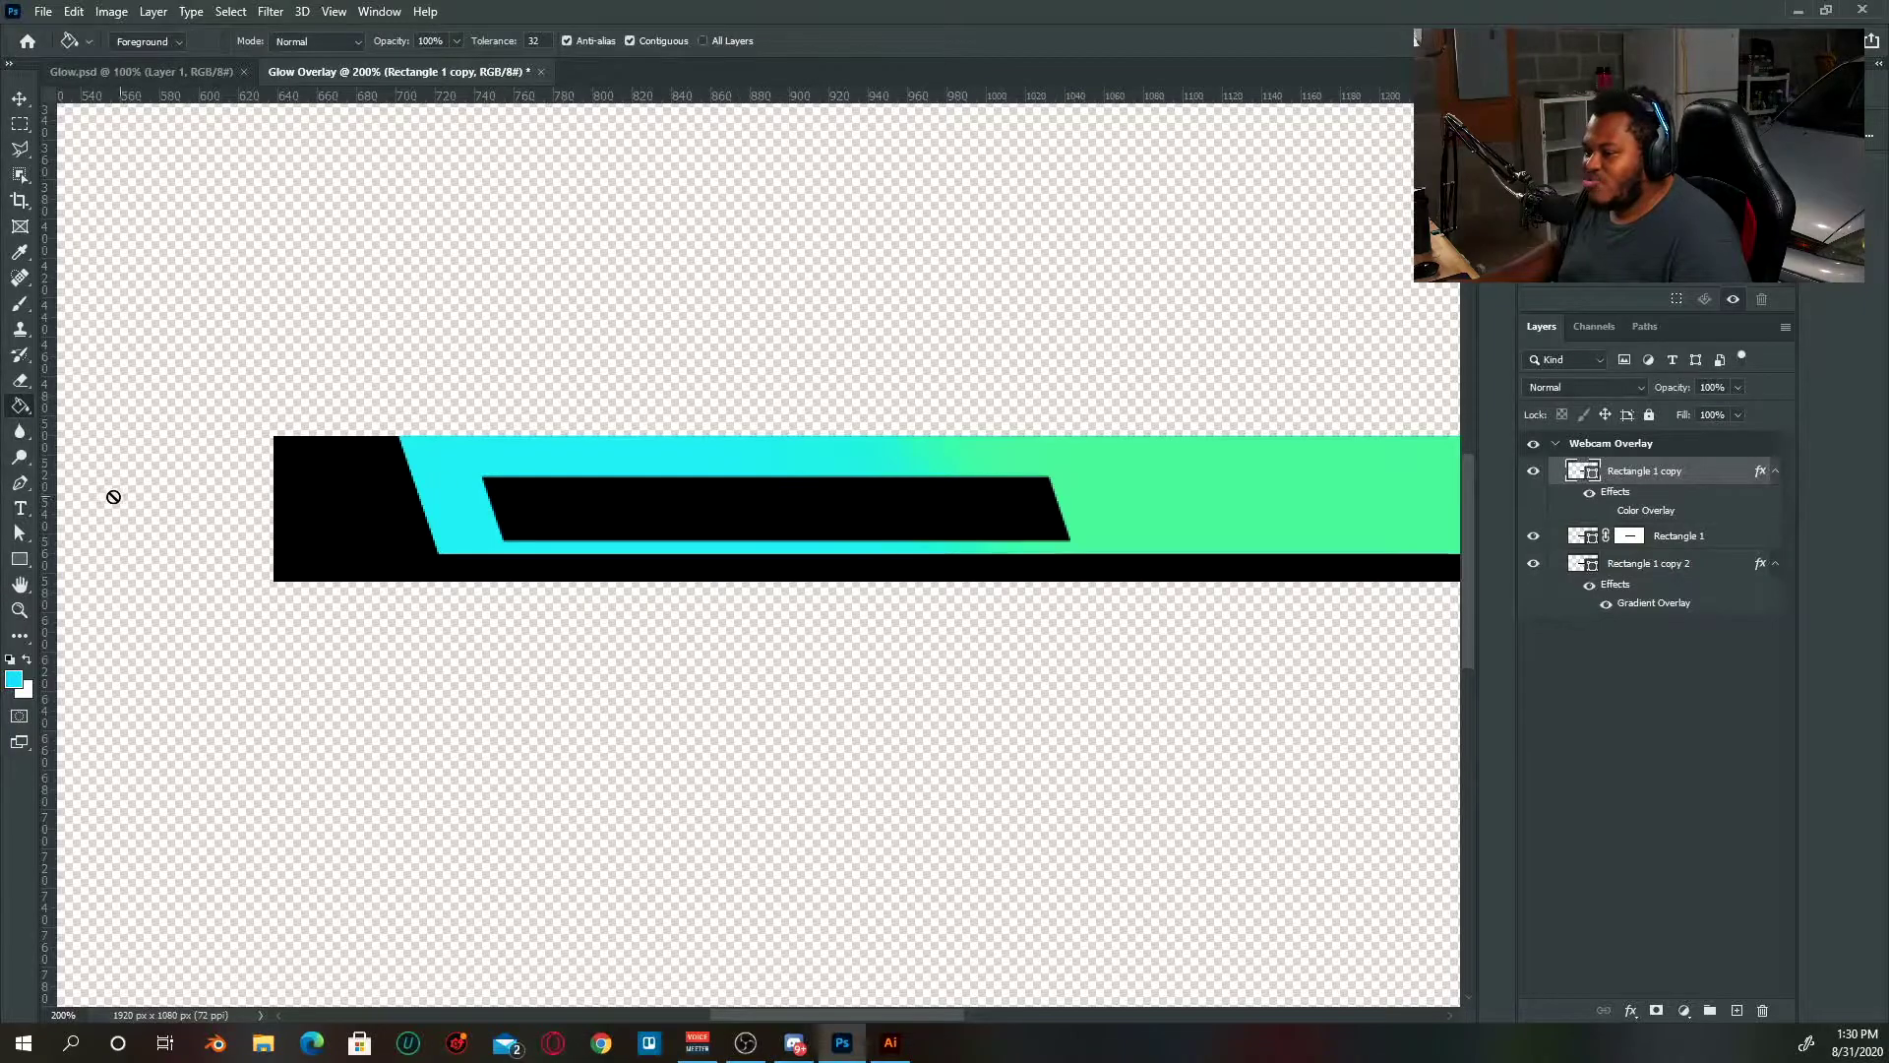
# - Shorten the small slanted shape to about 195 px wide by moving its right edge inward with the Direct Selection tool
pyautogui.moveTo(25, 534); pyautogui.dragTo(62, 548)
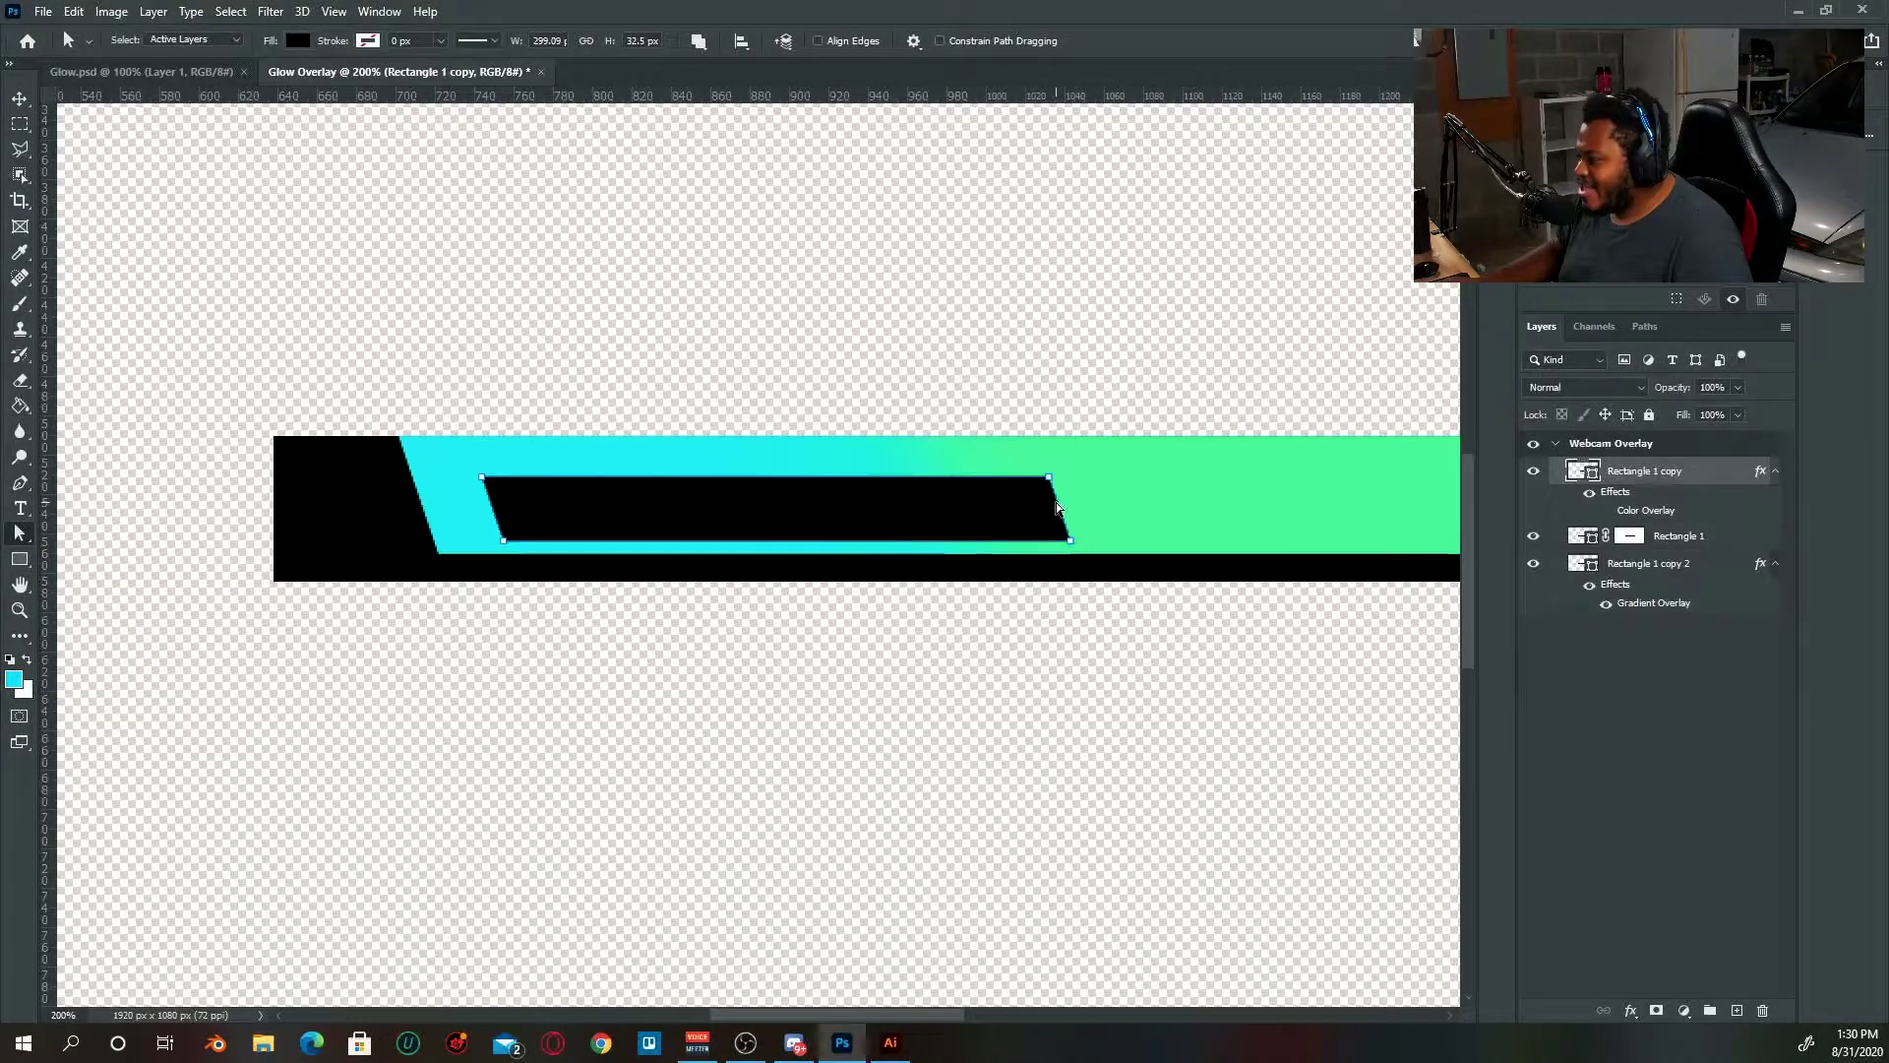
pyautogui.moveTo(1052, 506); pyautogui.dragTo(856, 514)
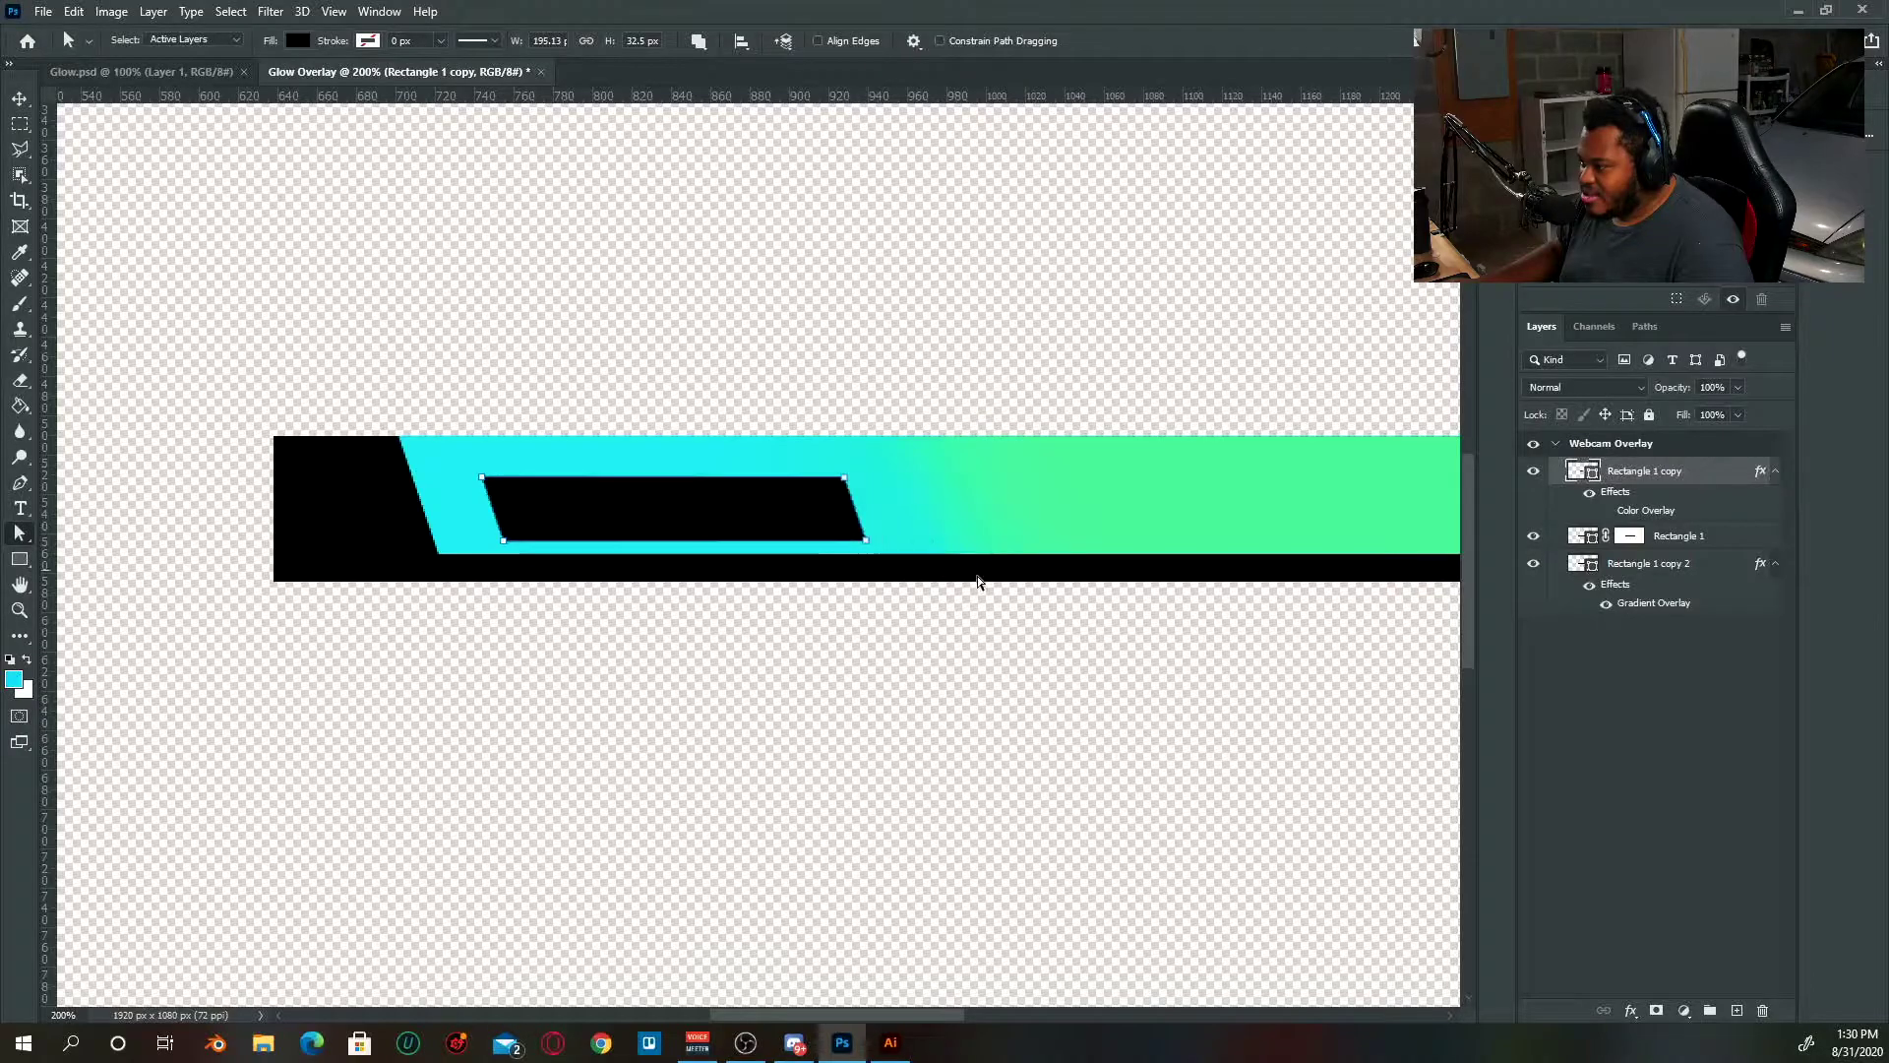
pyautogui.hotkey('ctrl', '-')
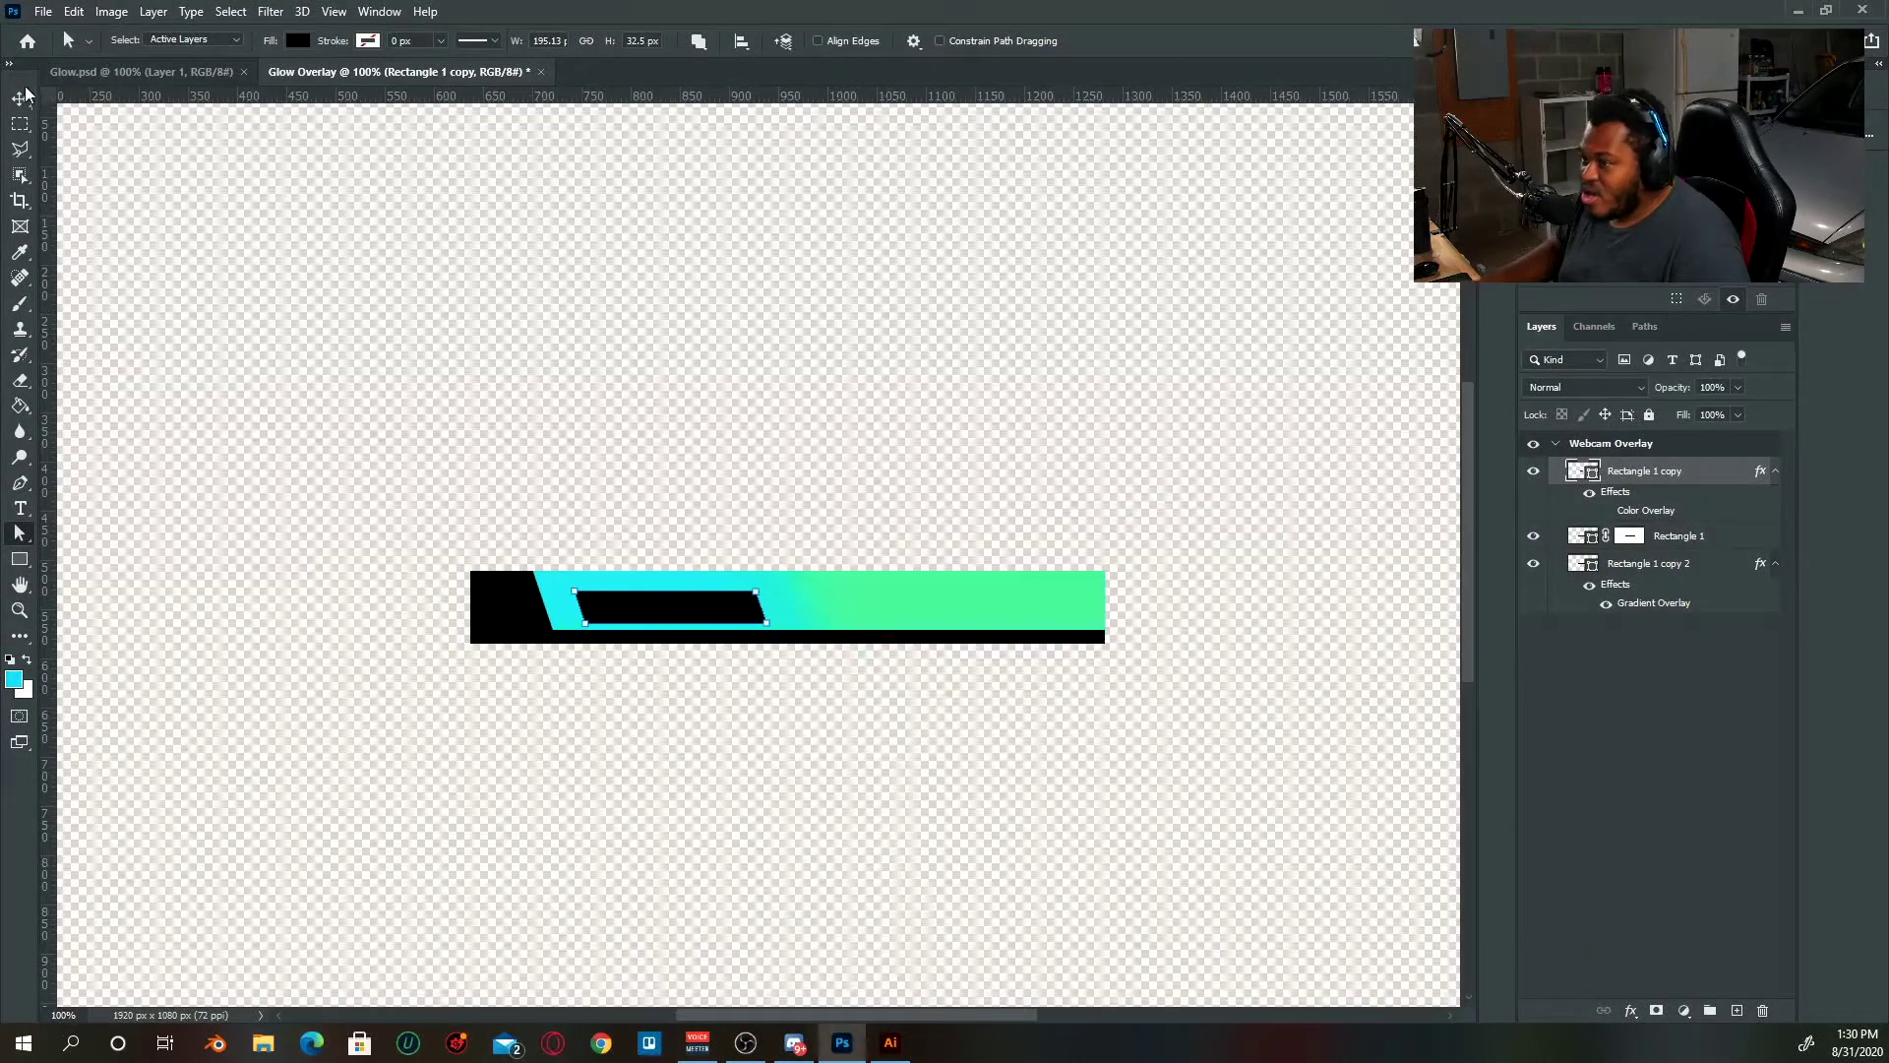
pyautogui.click(20, 98)
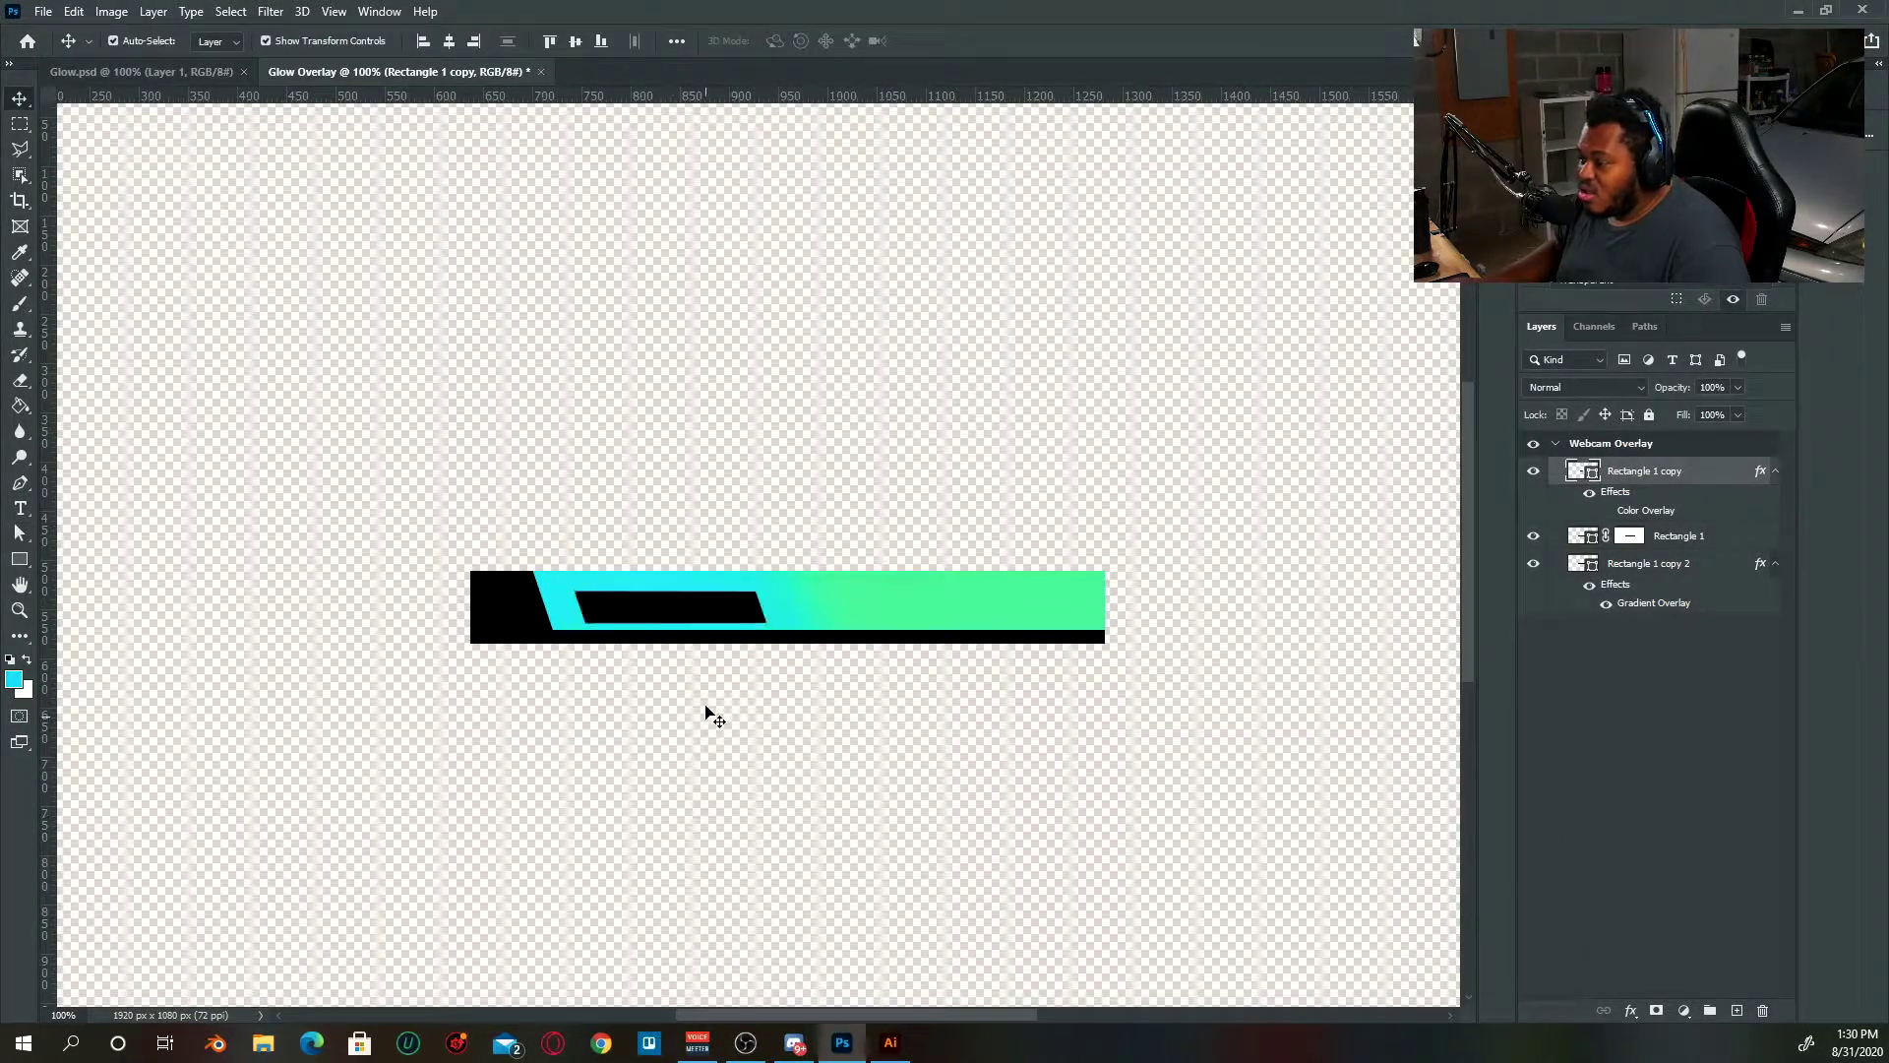
# - Move the small slanted shape about 22 px further from the gradient's slanted edge
pyautogui.moveTo(711, 613); pyautogui.dragTo(739, 611)
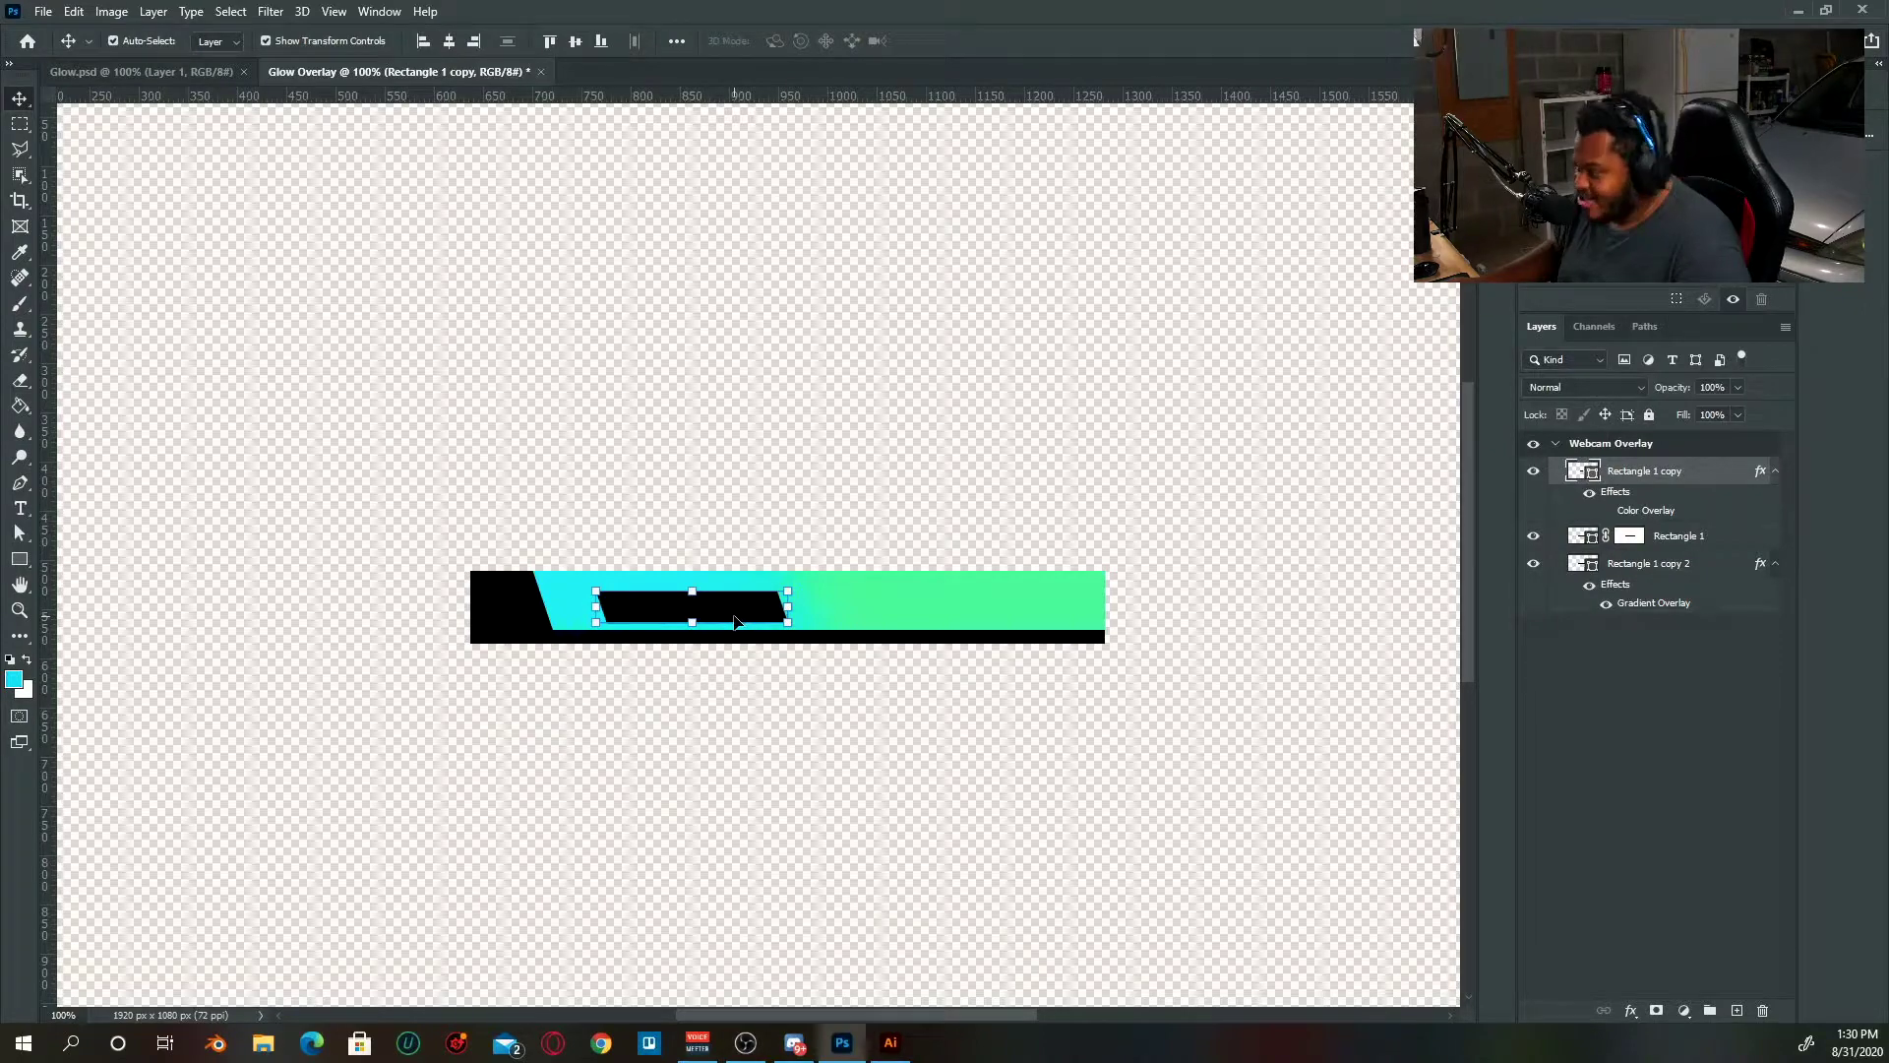
pyautogui.click(738, 729)
pyautogui.moveTo(711, 606); pyautogui.dragTo(836, 608)
pyautogui.press('ctrl')
pyautogui.hotkey('ctrl', 'z')
pyautogui.hotkey('ctrl', 'z')
pyautogui.hotkey('ctrl', 'shift', 'z')
# - Duplicate the small slanted shape into the green part of the gradient, and move the original about 11 px toward the copy
pyautogui.click(694, 616)
pyautogui.moveTo(689, 611); pyautogui.dragTo(965, 604)
pyautogui.moveTo(741, 606); pyautogui.dragTo(752, 606)
pyautogui.click(933, 730)
pyautogui.scroll(1, 941, 760)
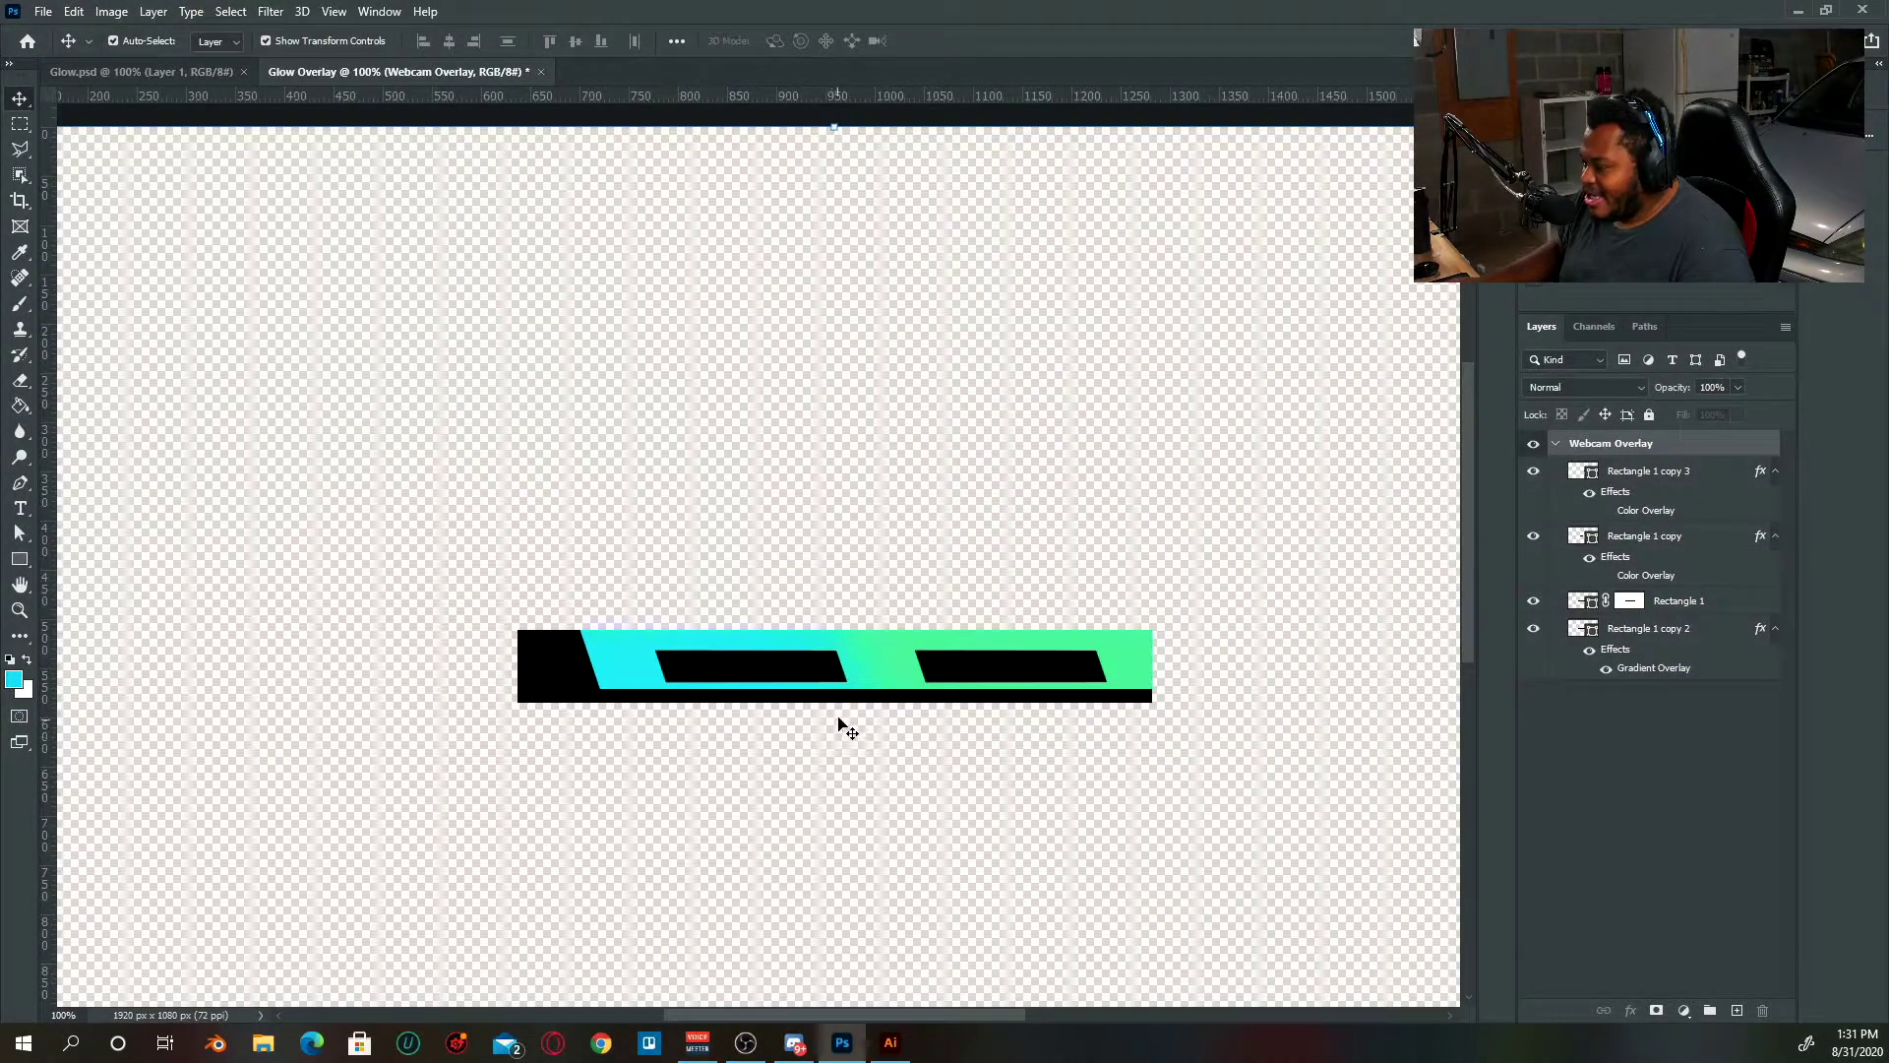
# - Delete the duplicated slanted shape in the green part of the bar
pyautogui.keyDown('ctrl'); pyautogui.click(818, 679); pyautogui.keyUp('ctrl')
pyautogui.hotkey('ctrl', '+')
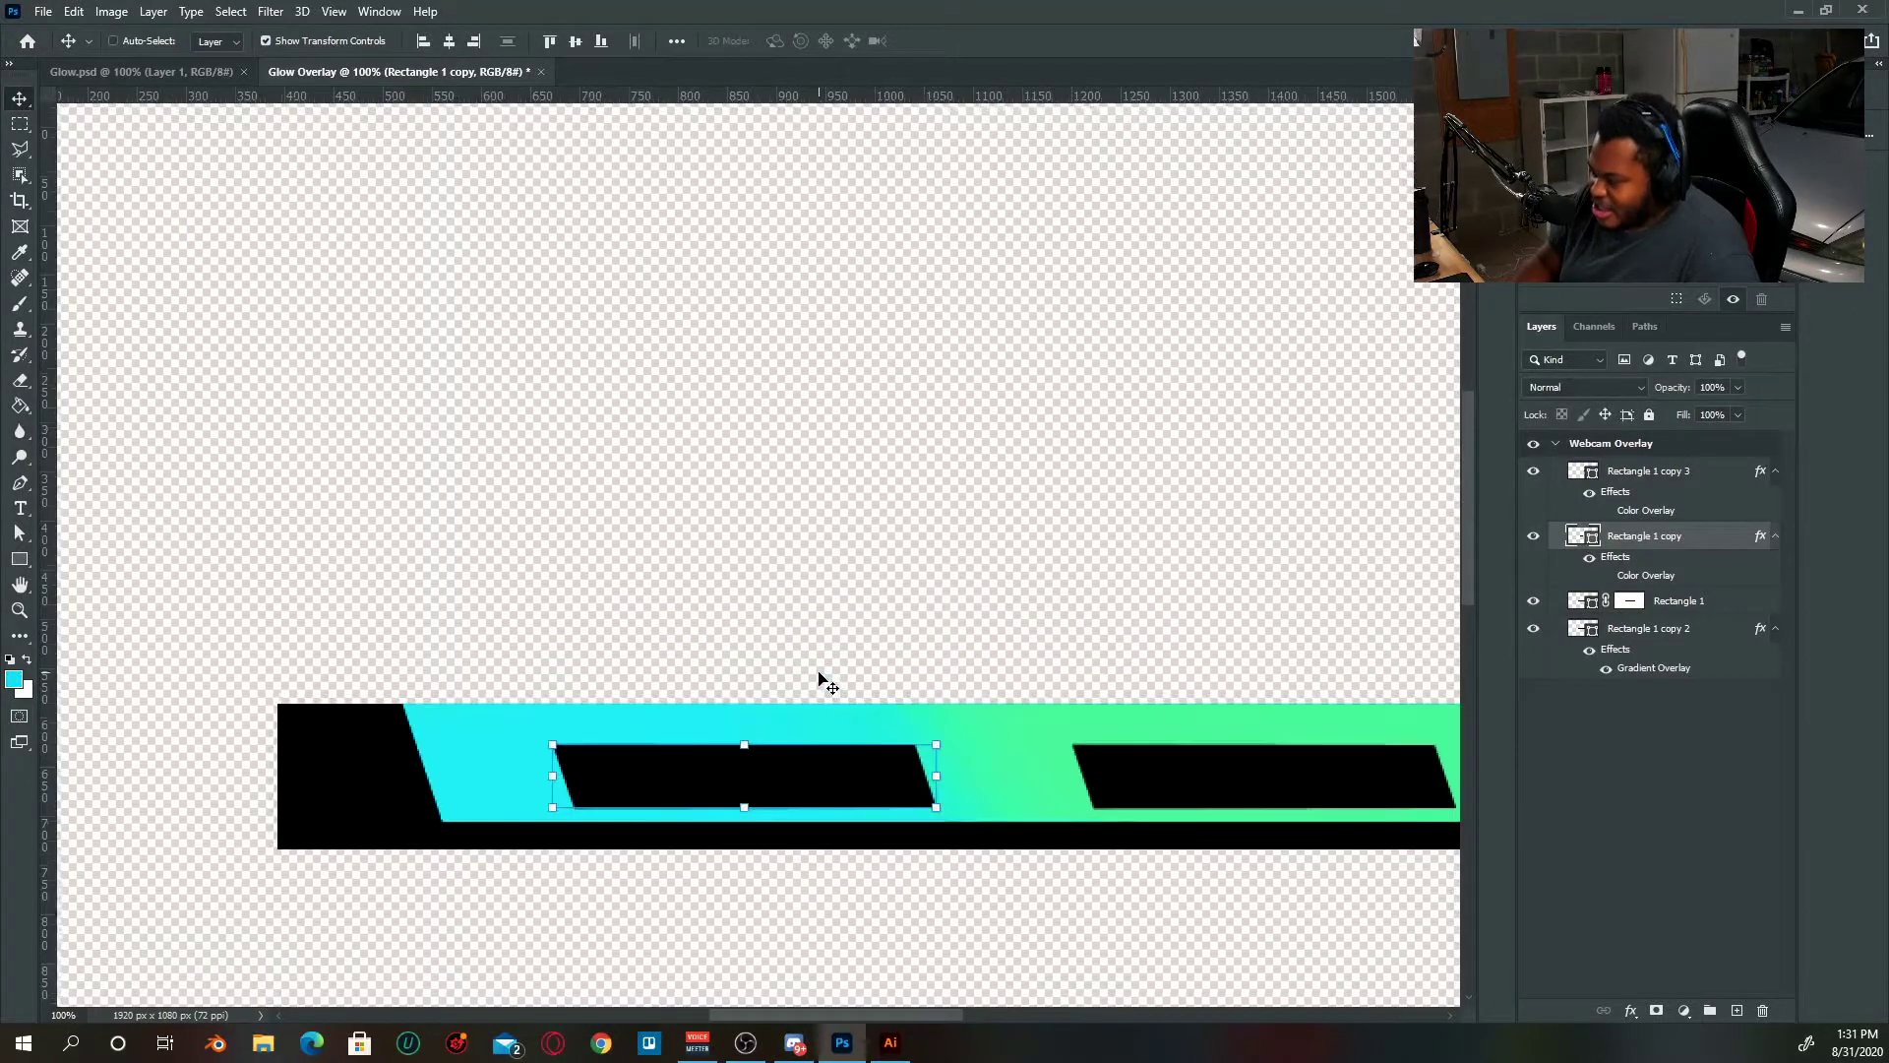
pyautogui.click(1137, 792)
pyautogui.press('Delete')
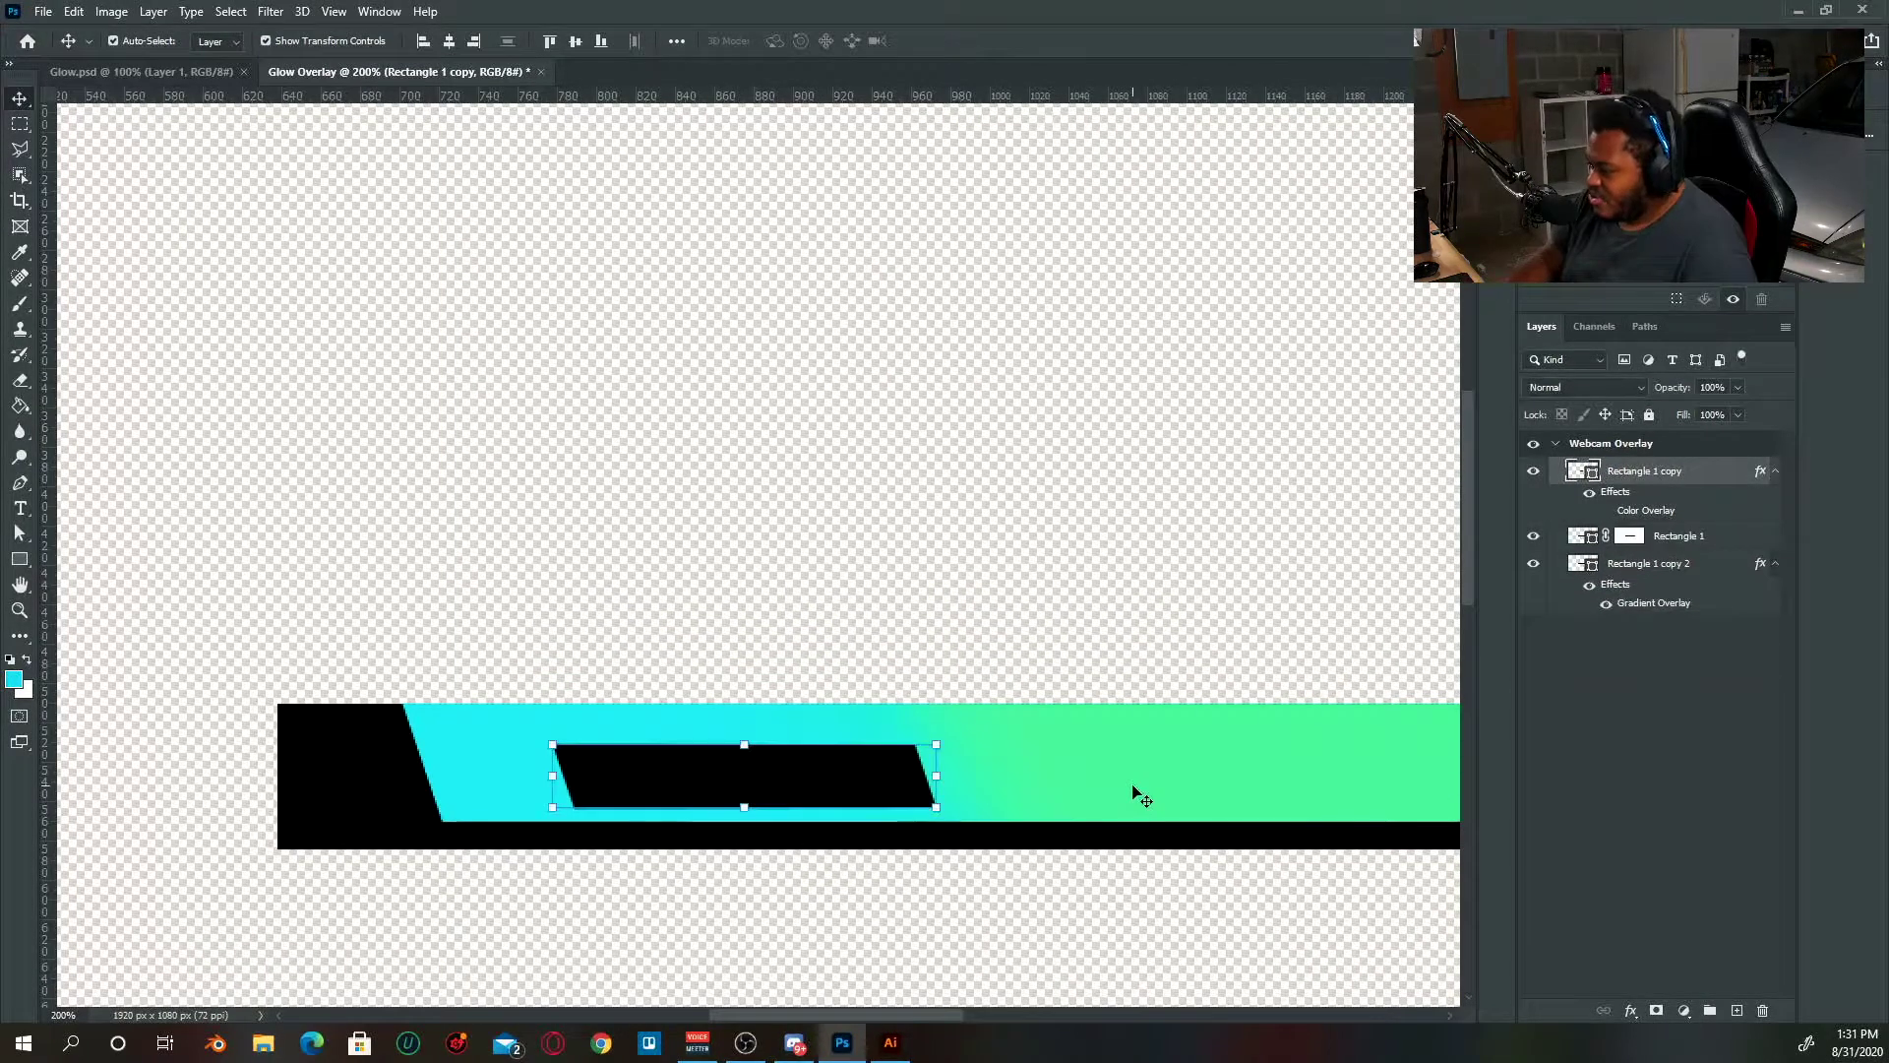
# - Widen the remaining small slanted shape to about 212 px by moving its right edge outward with the Direct Selection tool
pyautogui.click(20, 533)
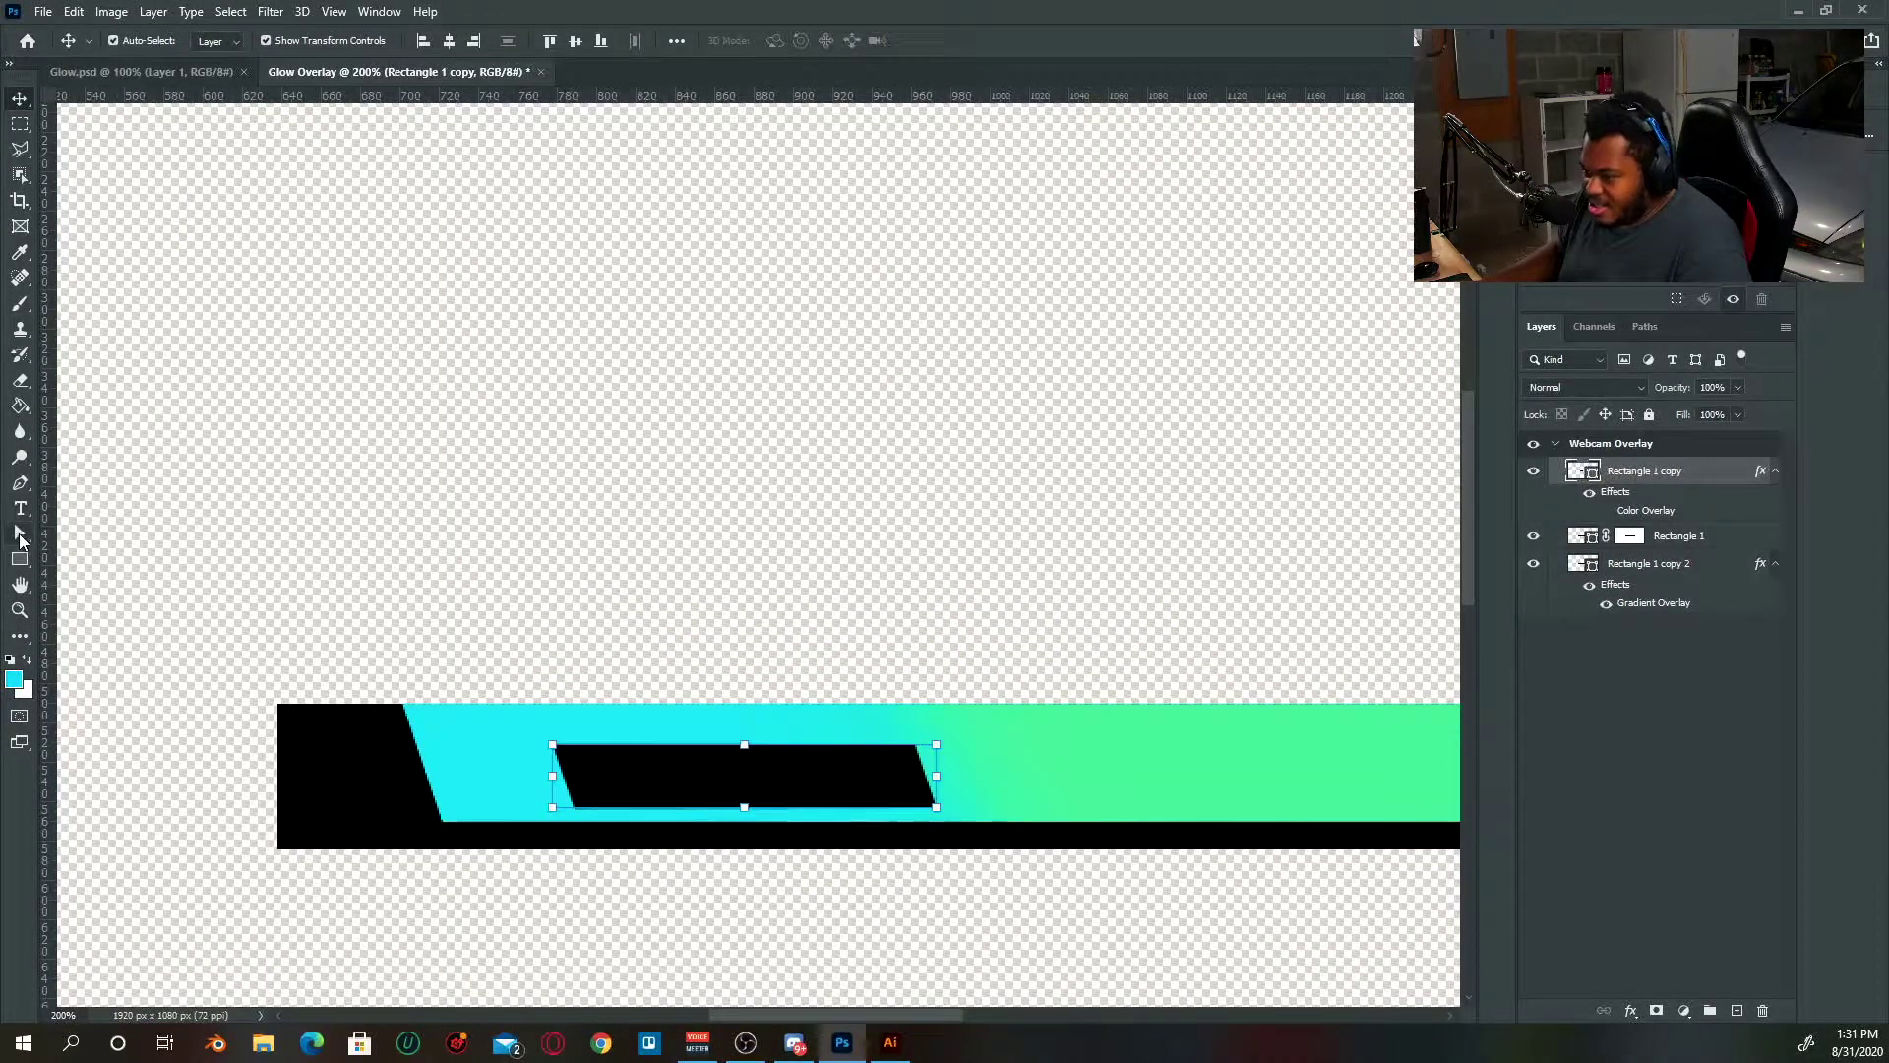
pyautogui.moveTo(929, 779); pyautogui.dragTo(954, 779)
pyautogui.click(907, 586)
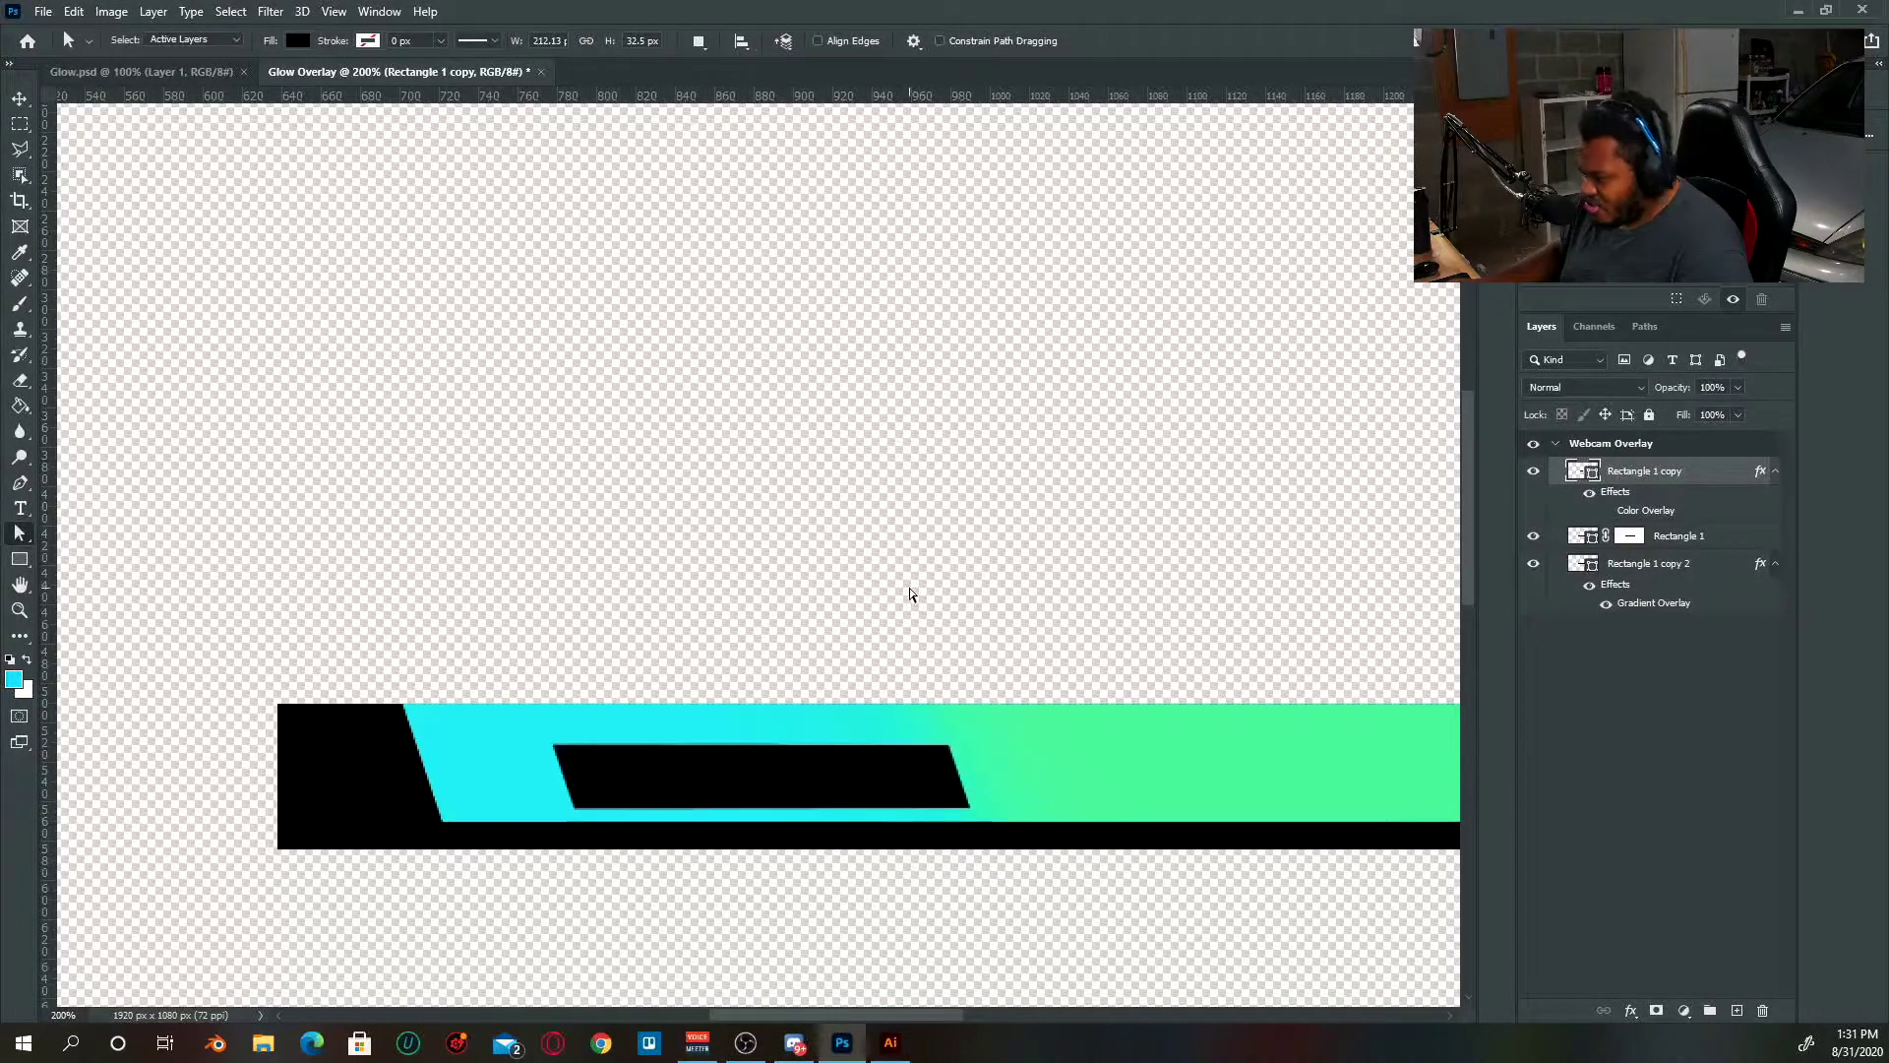
pyautogui.hotkey('ctrl', '-')
pyautogui.moveTo(908, 583); pyautogui.dragTo(750, 587)
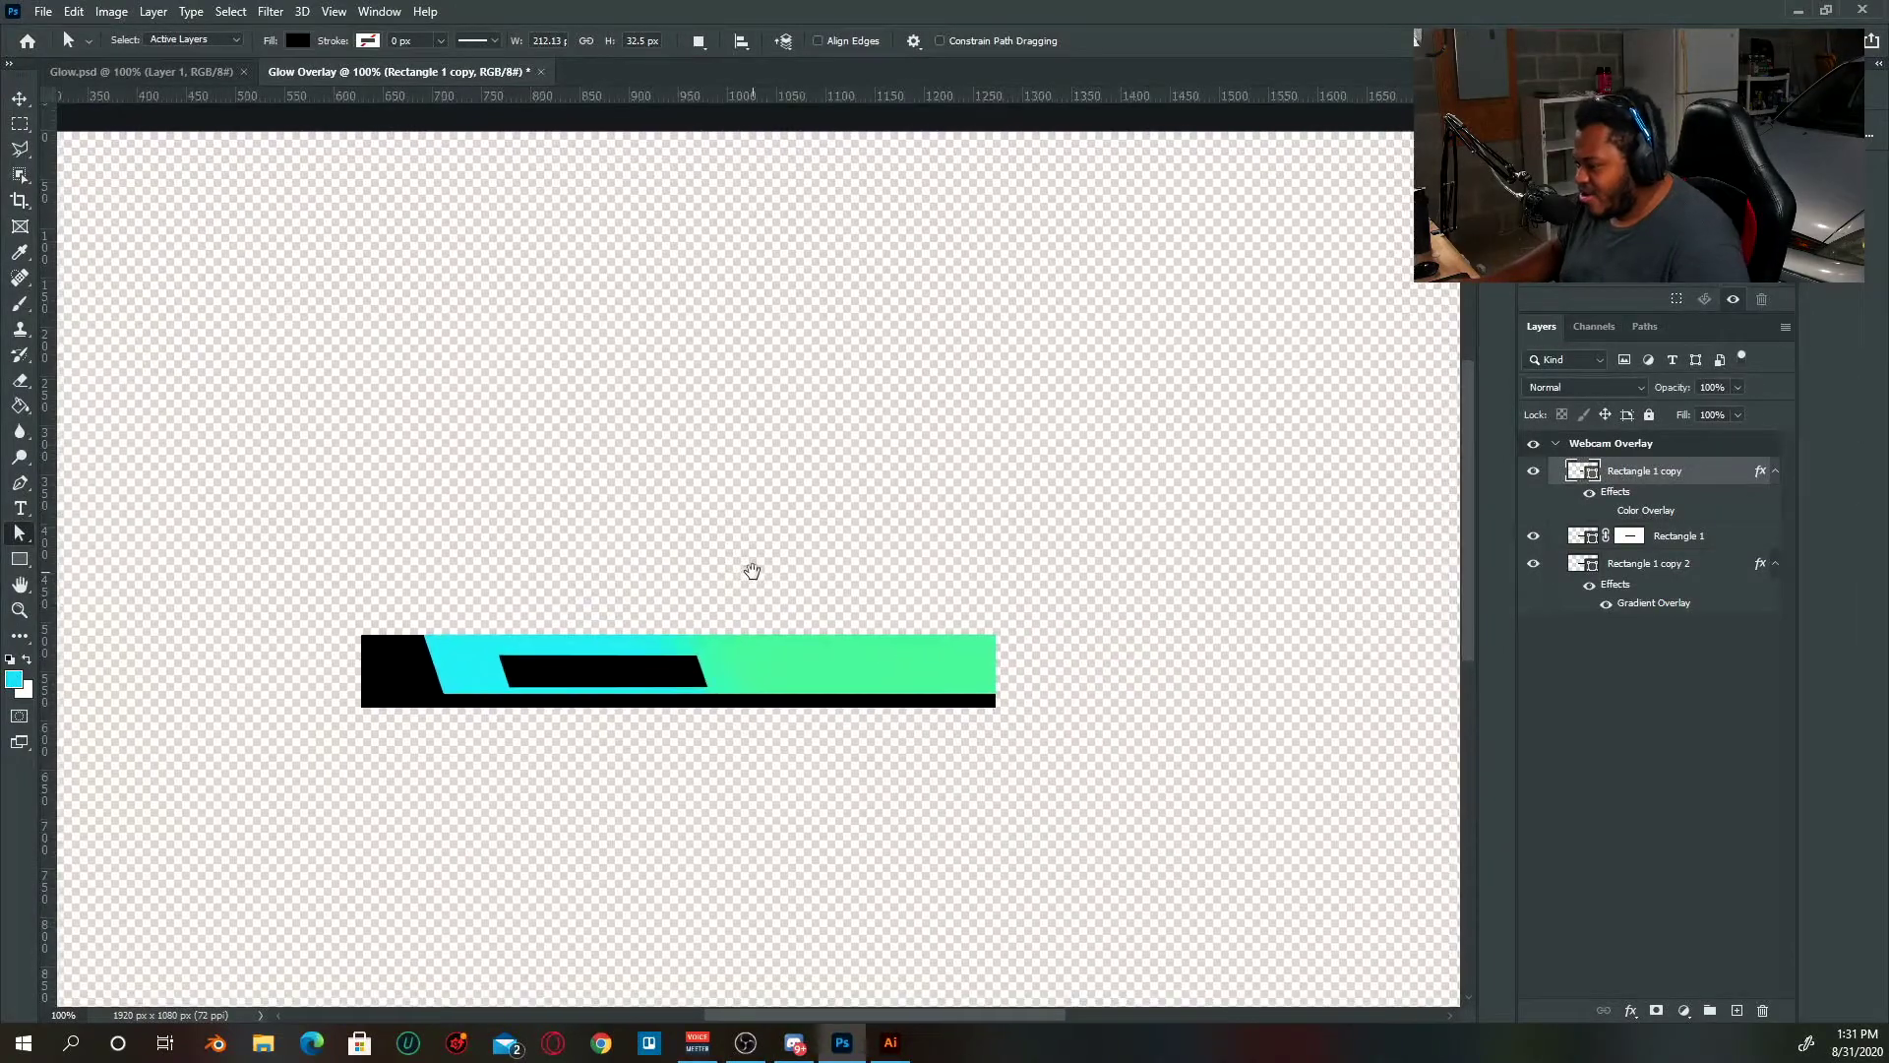
# - Duplicate the widened slanted shape about 250 px further right, into the green part of the gradient
pyautogui.click(19, 99)
pyautogui.moveTo(640, 684); pyautogui.dragTo(883, 678)
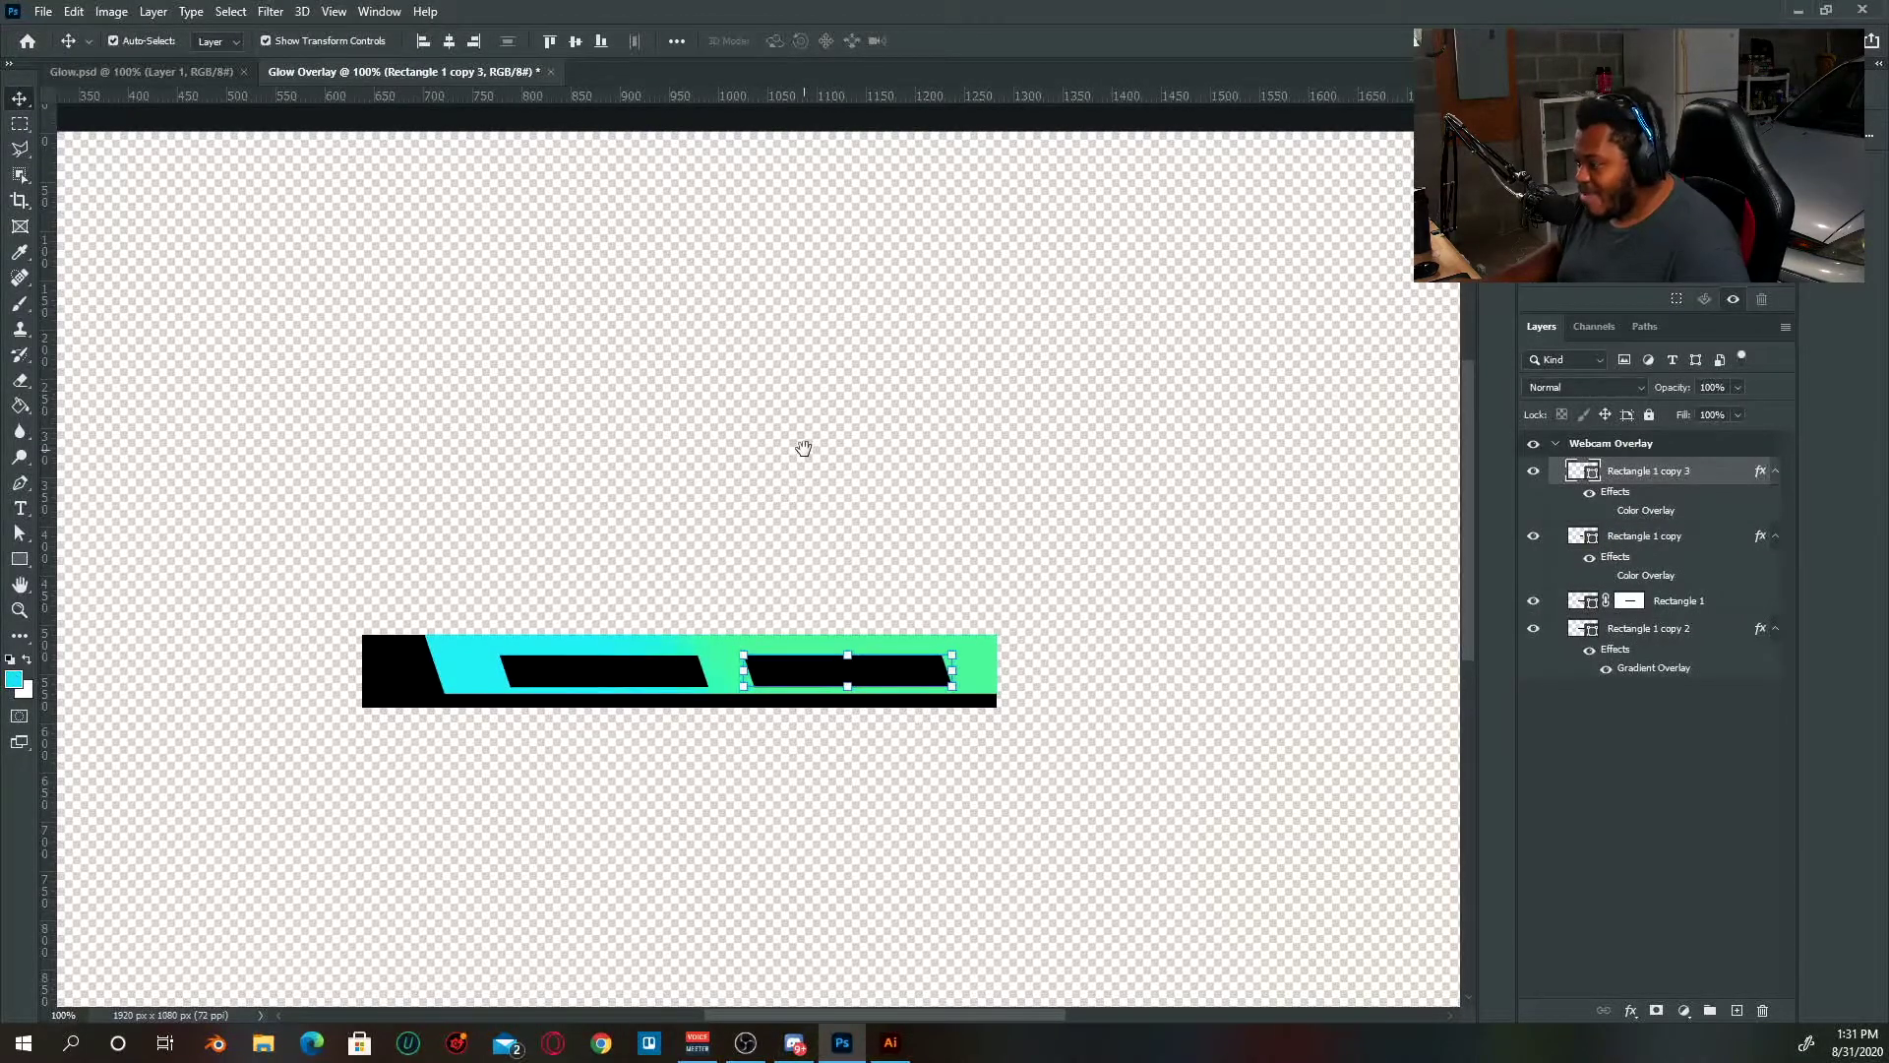
pyautogui.moveTo(801, 443); pyautogui.dragTo(863, 386)
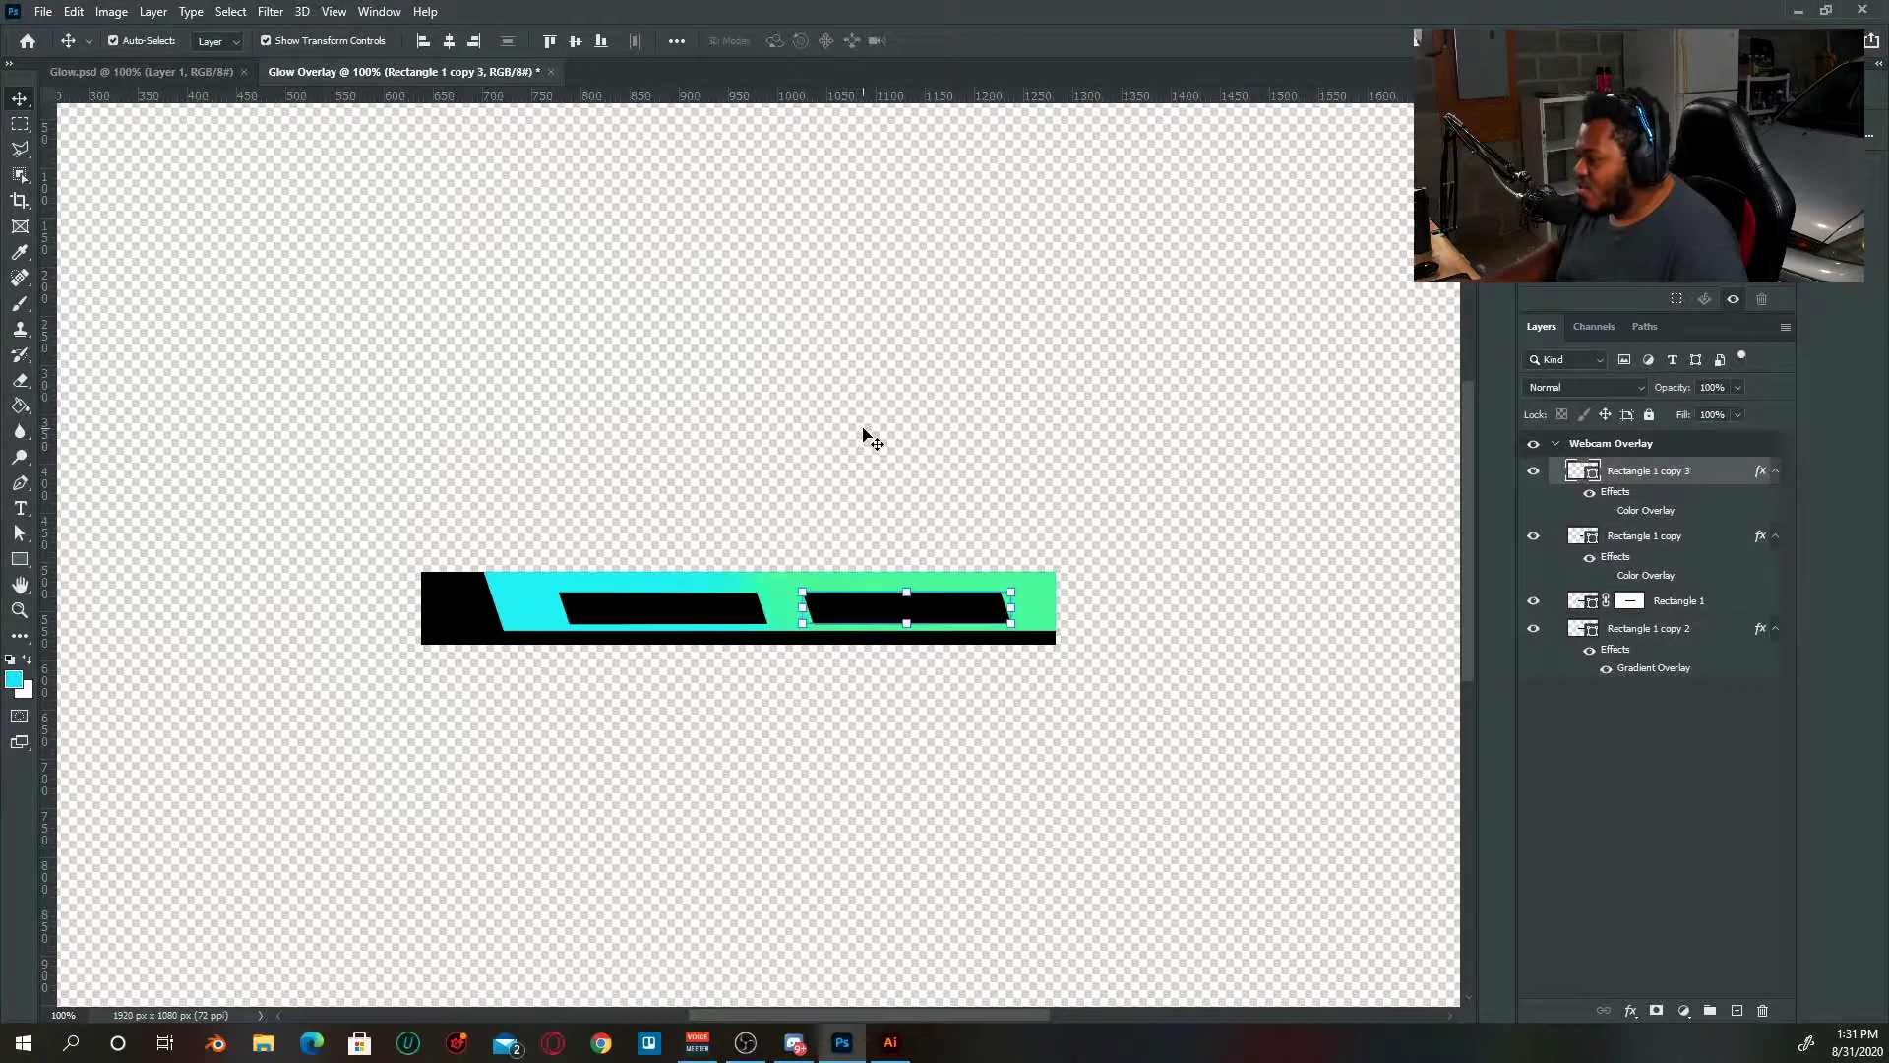
pyautogui.press('Right')
pyautogui.press('Right')
pyautogui.click(884, 398)
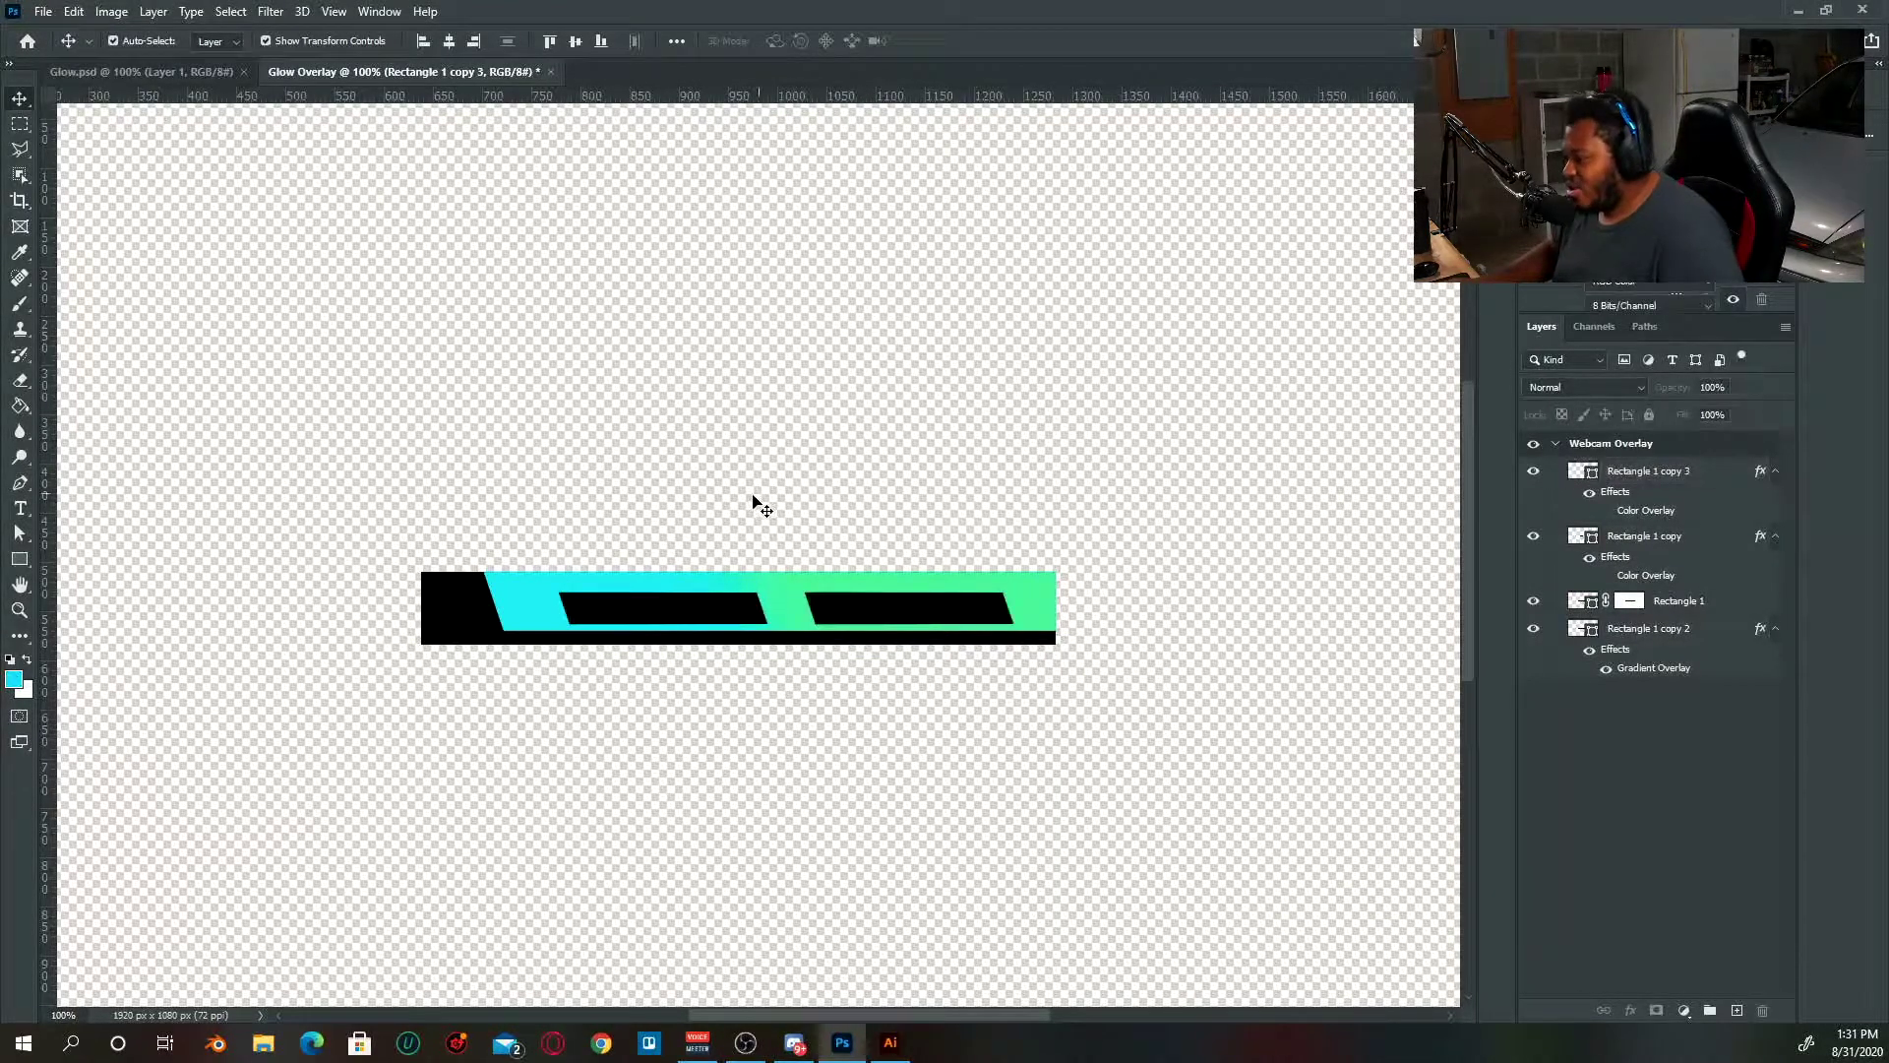
pyautogui.moveTo(843, 473); pyautogui.dragTo(861, 473)
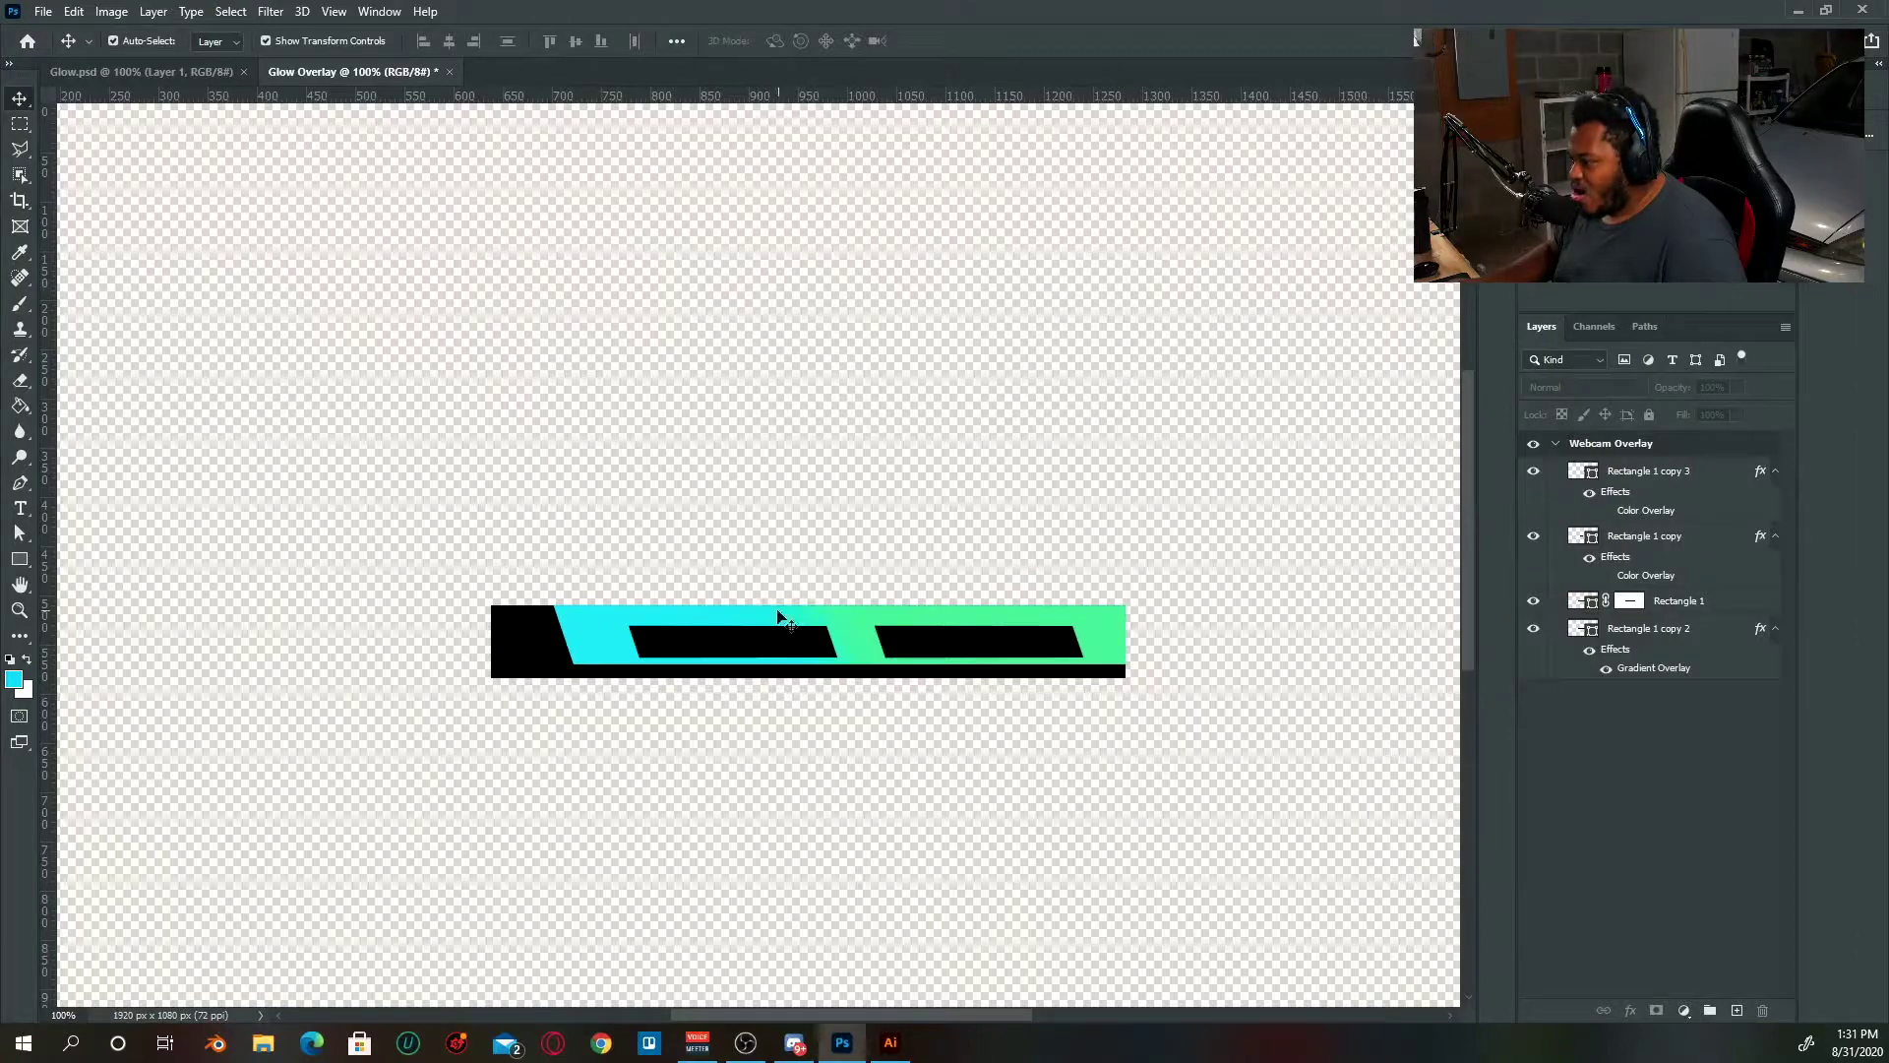
# - Group the two small slanted shapes and name the group Boxes
pyautogui.click(762, 645)
pyautogui.keyDown('shift'); pyautogui.click(999, 649); pyautogui.keyUp('shift')
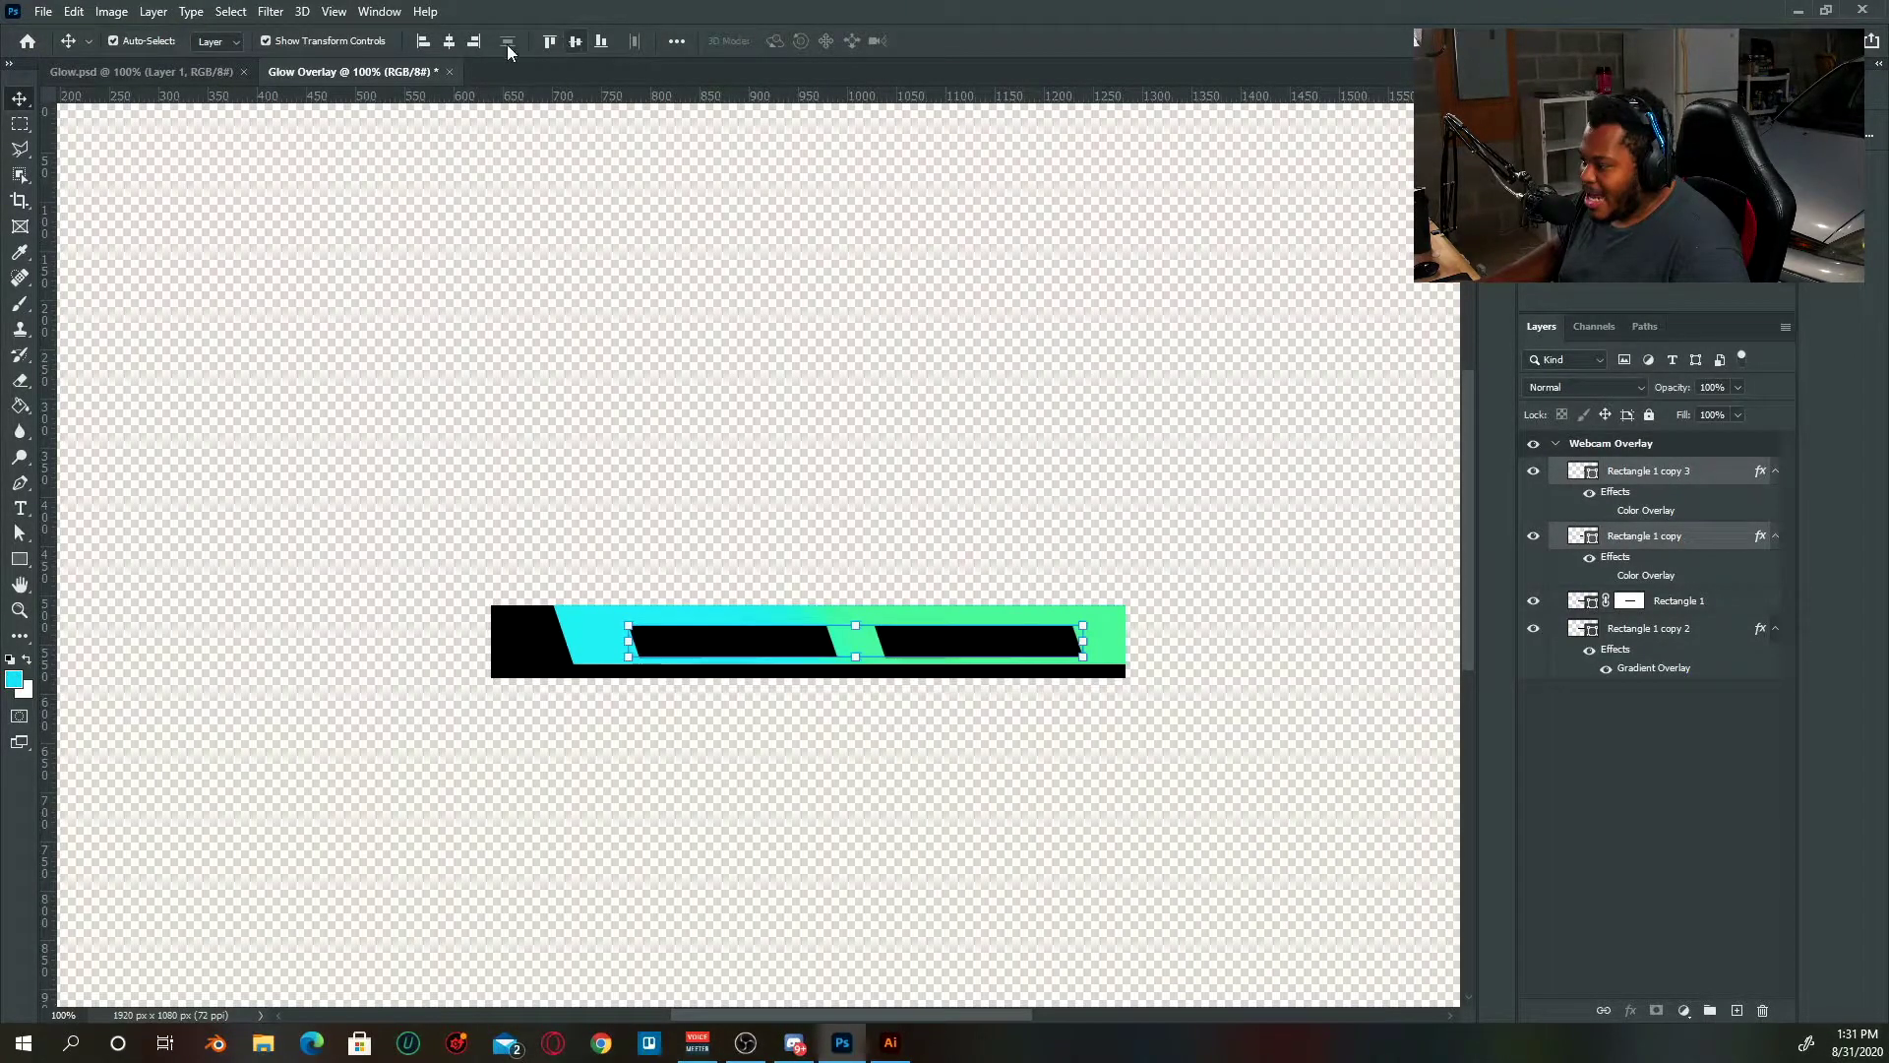
pyautogui.click(451, 42)
pyautogui.hotkey('ctrl', 'z')
pyautogui.hotkey('ctrl', 'g')
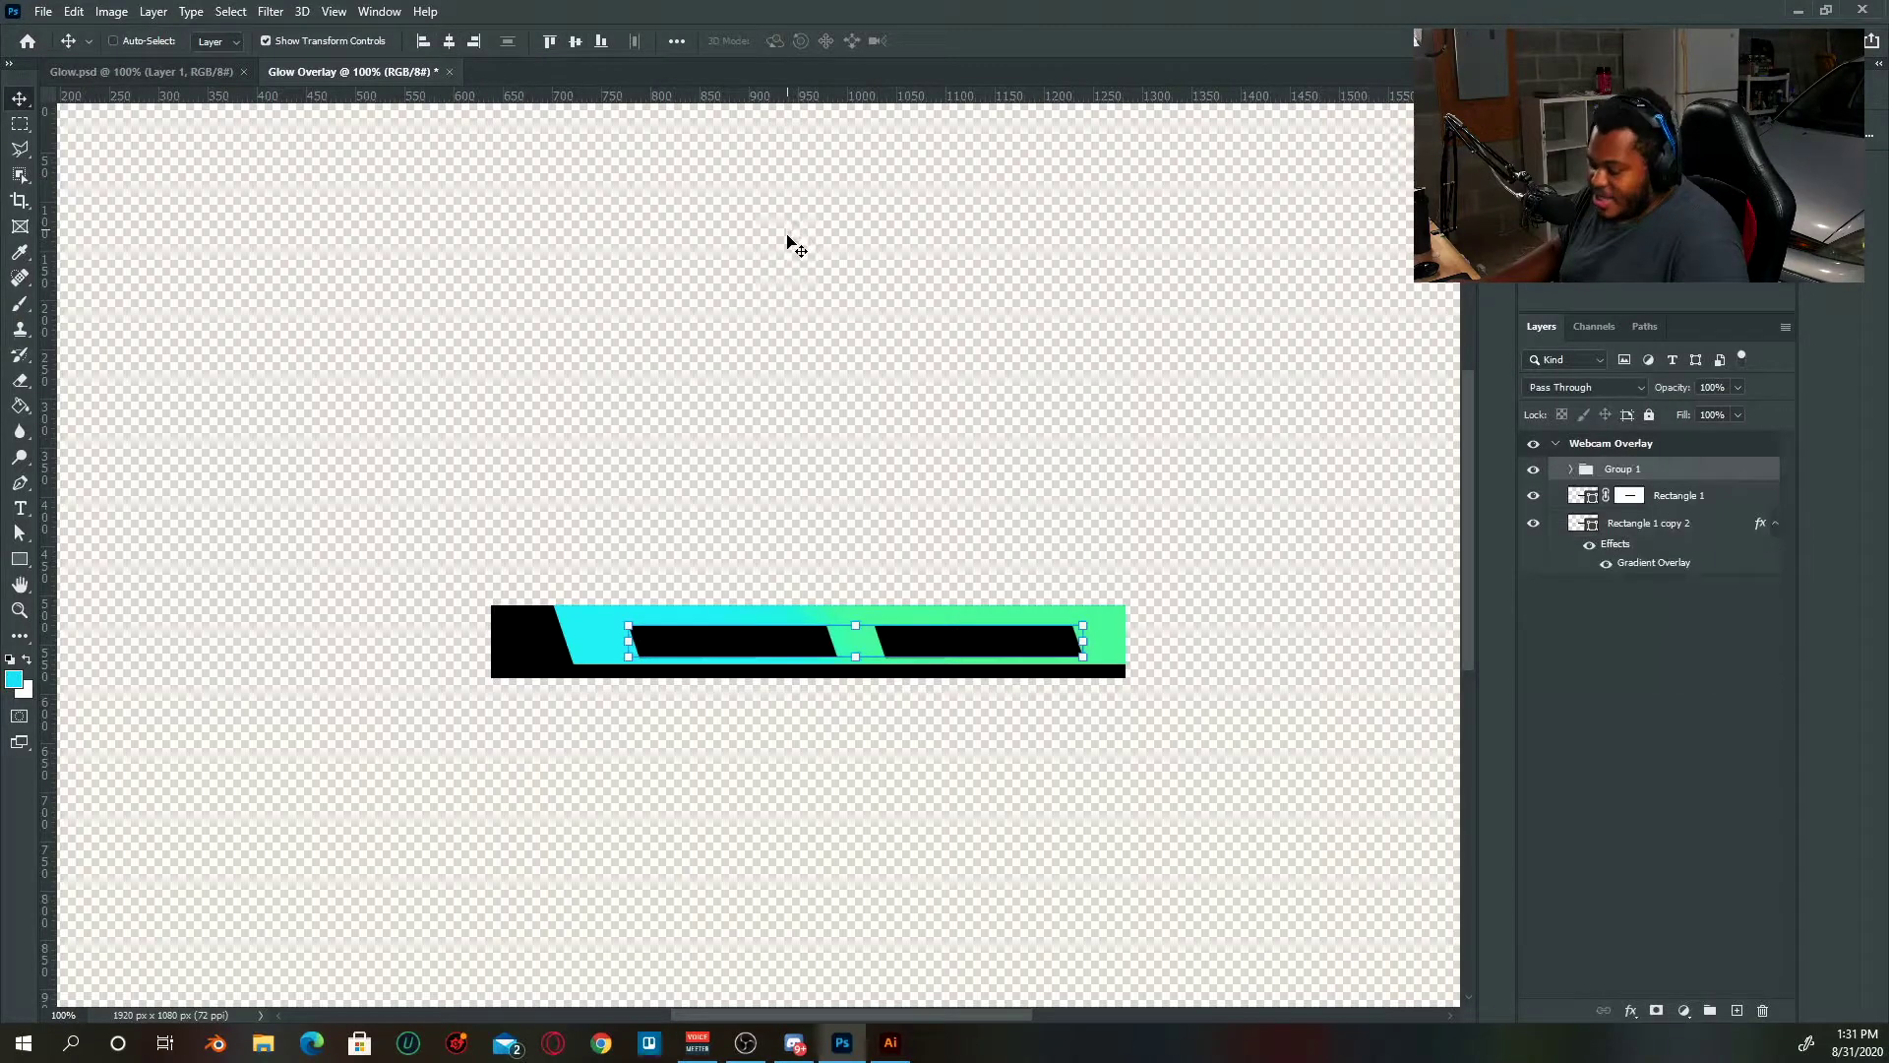
pyautogui.doubleClick(1624, 472)
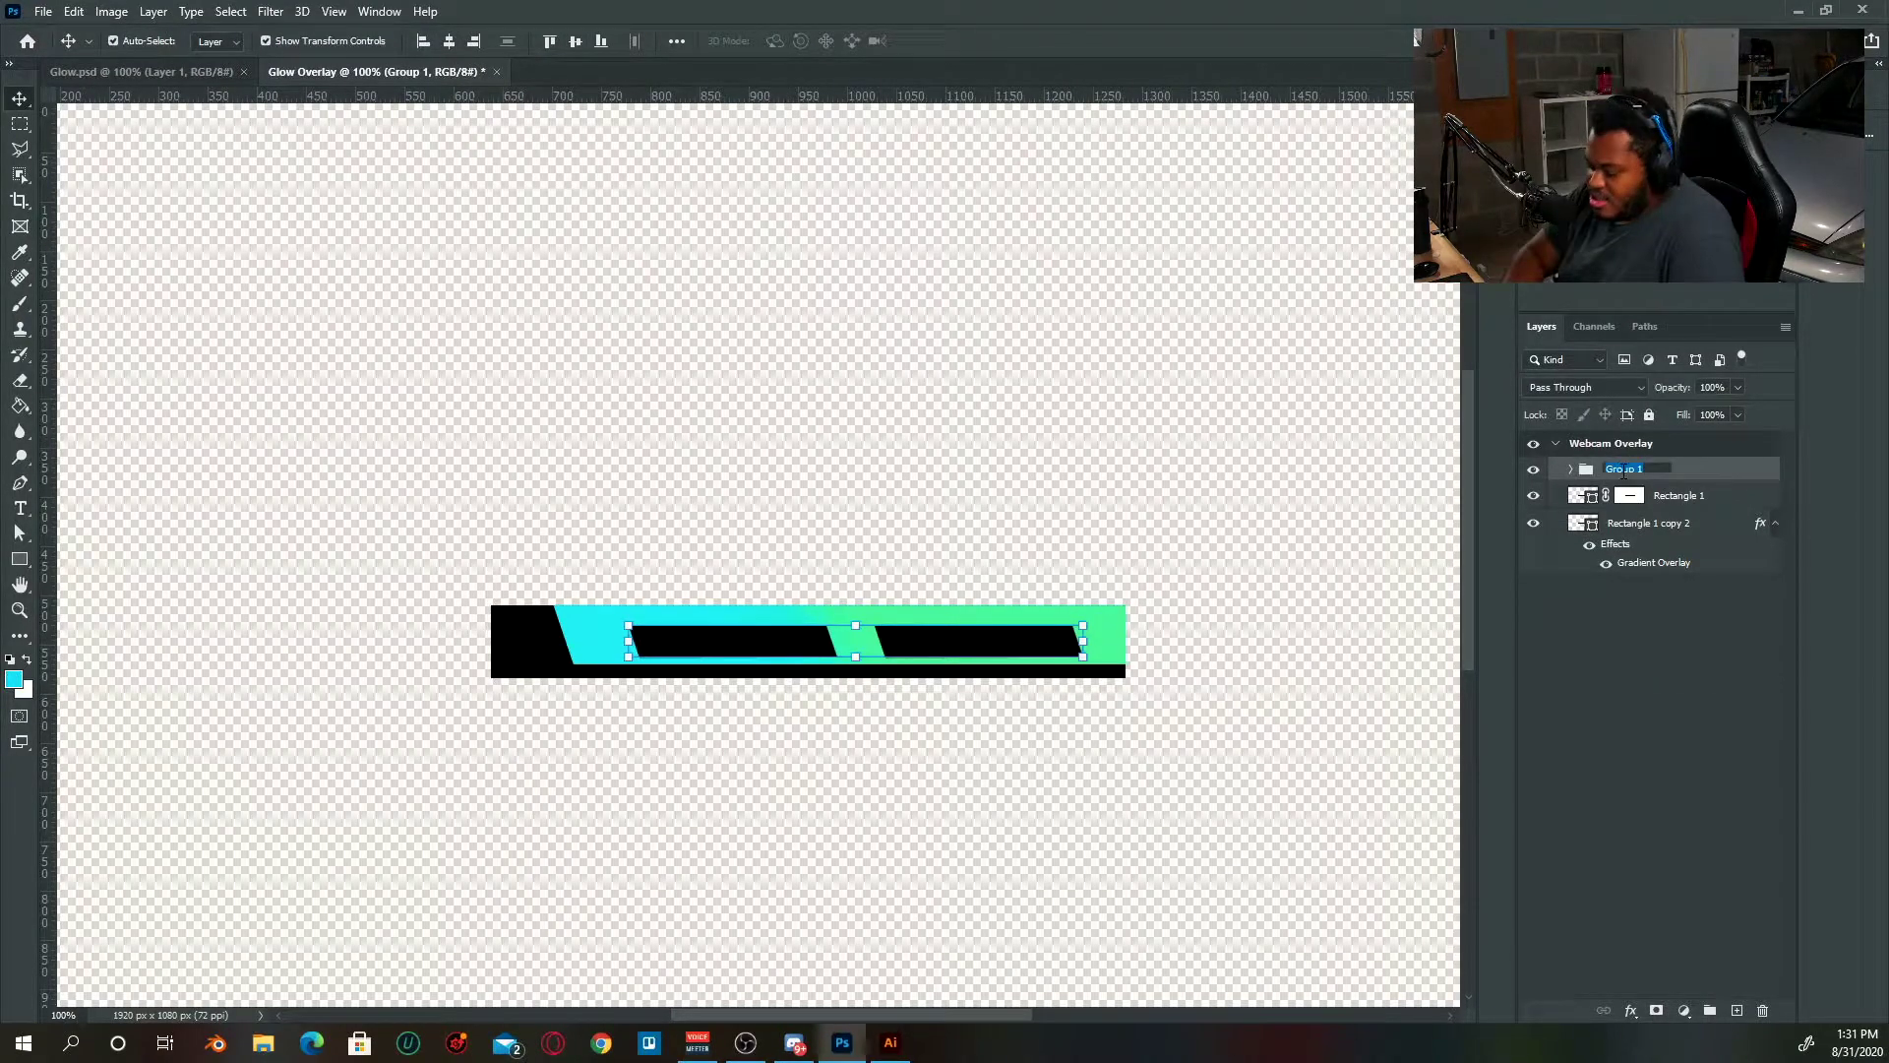
pyautogui.write('Boxes')
pyautogui.press('Return')
# - Nudge the Boxes group 4 px up and about 13 px left, toward the gradient's slanted edge
pyautogui.press('Up')
pyautogui.press('Up')
pyautogui.press('Up')
pyautogui.press('Up')
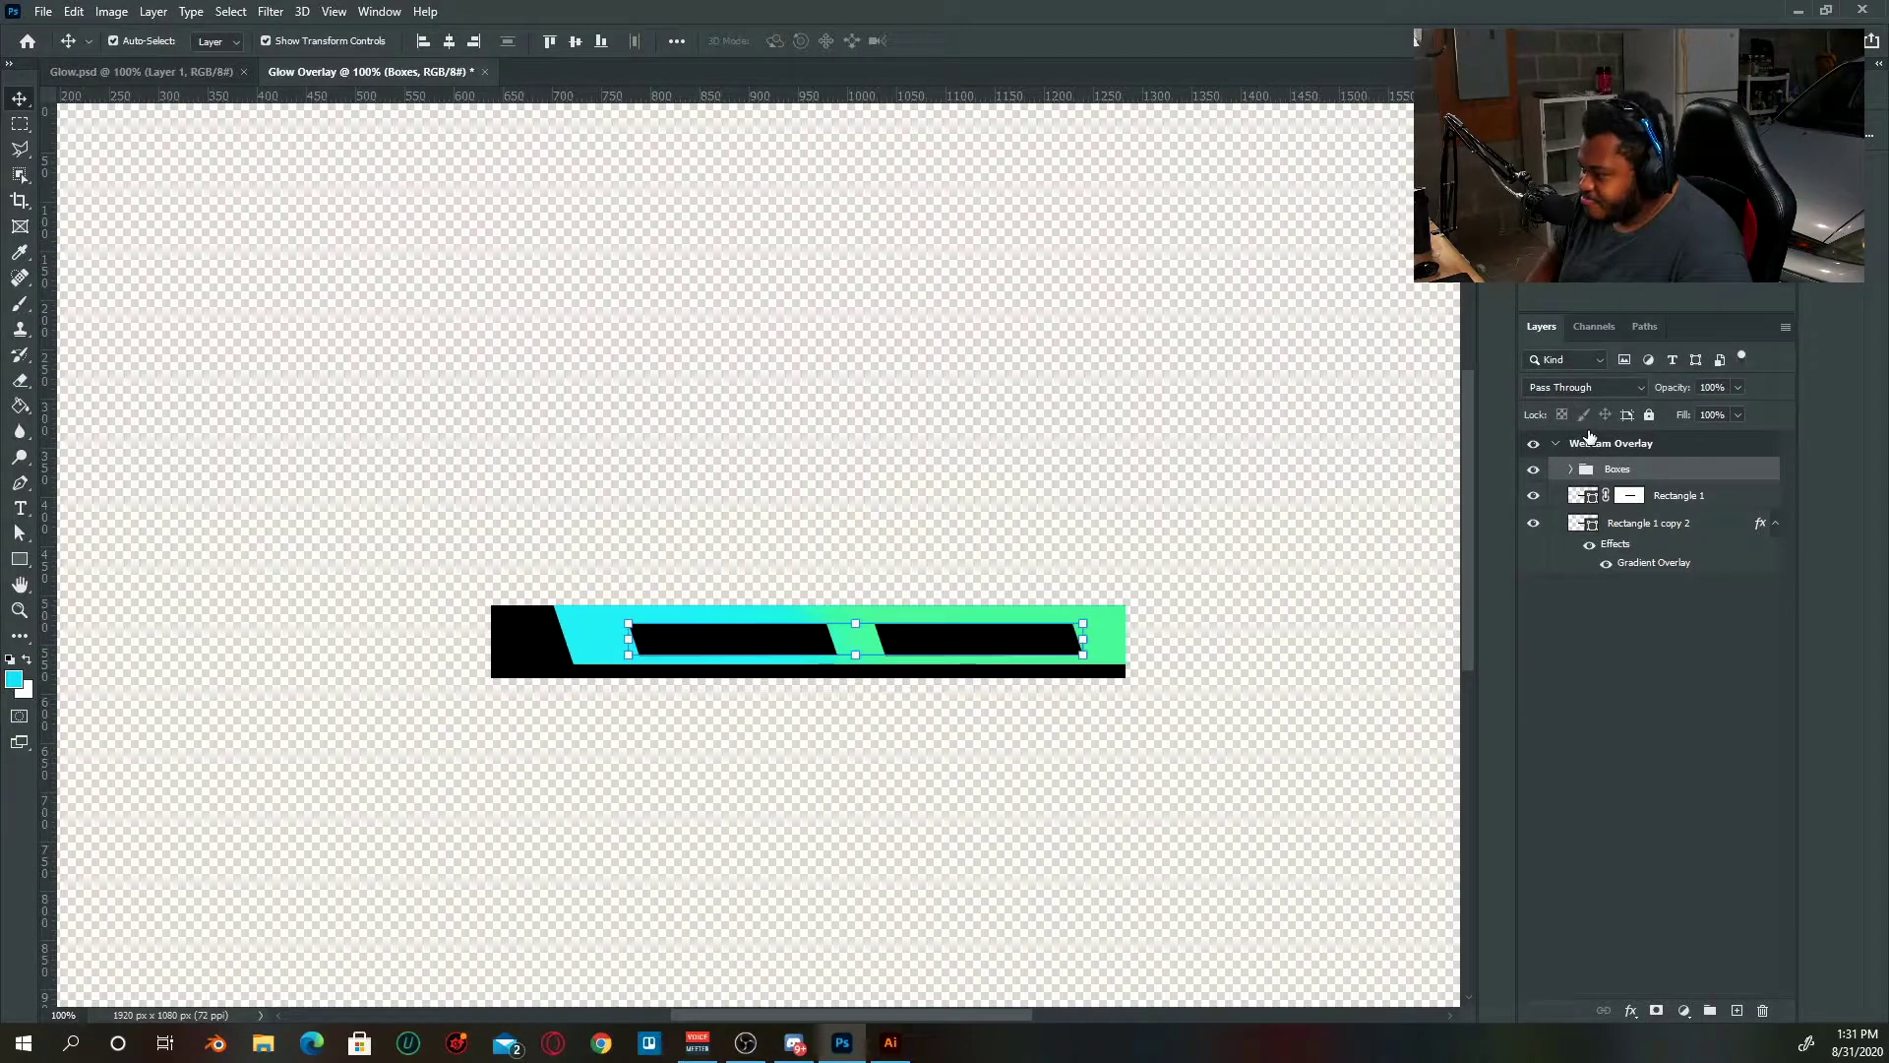
pyautogui.press('Left')
pyautogui.press('Left')
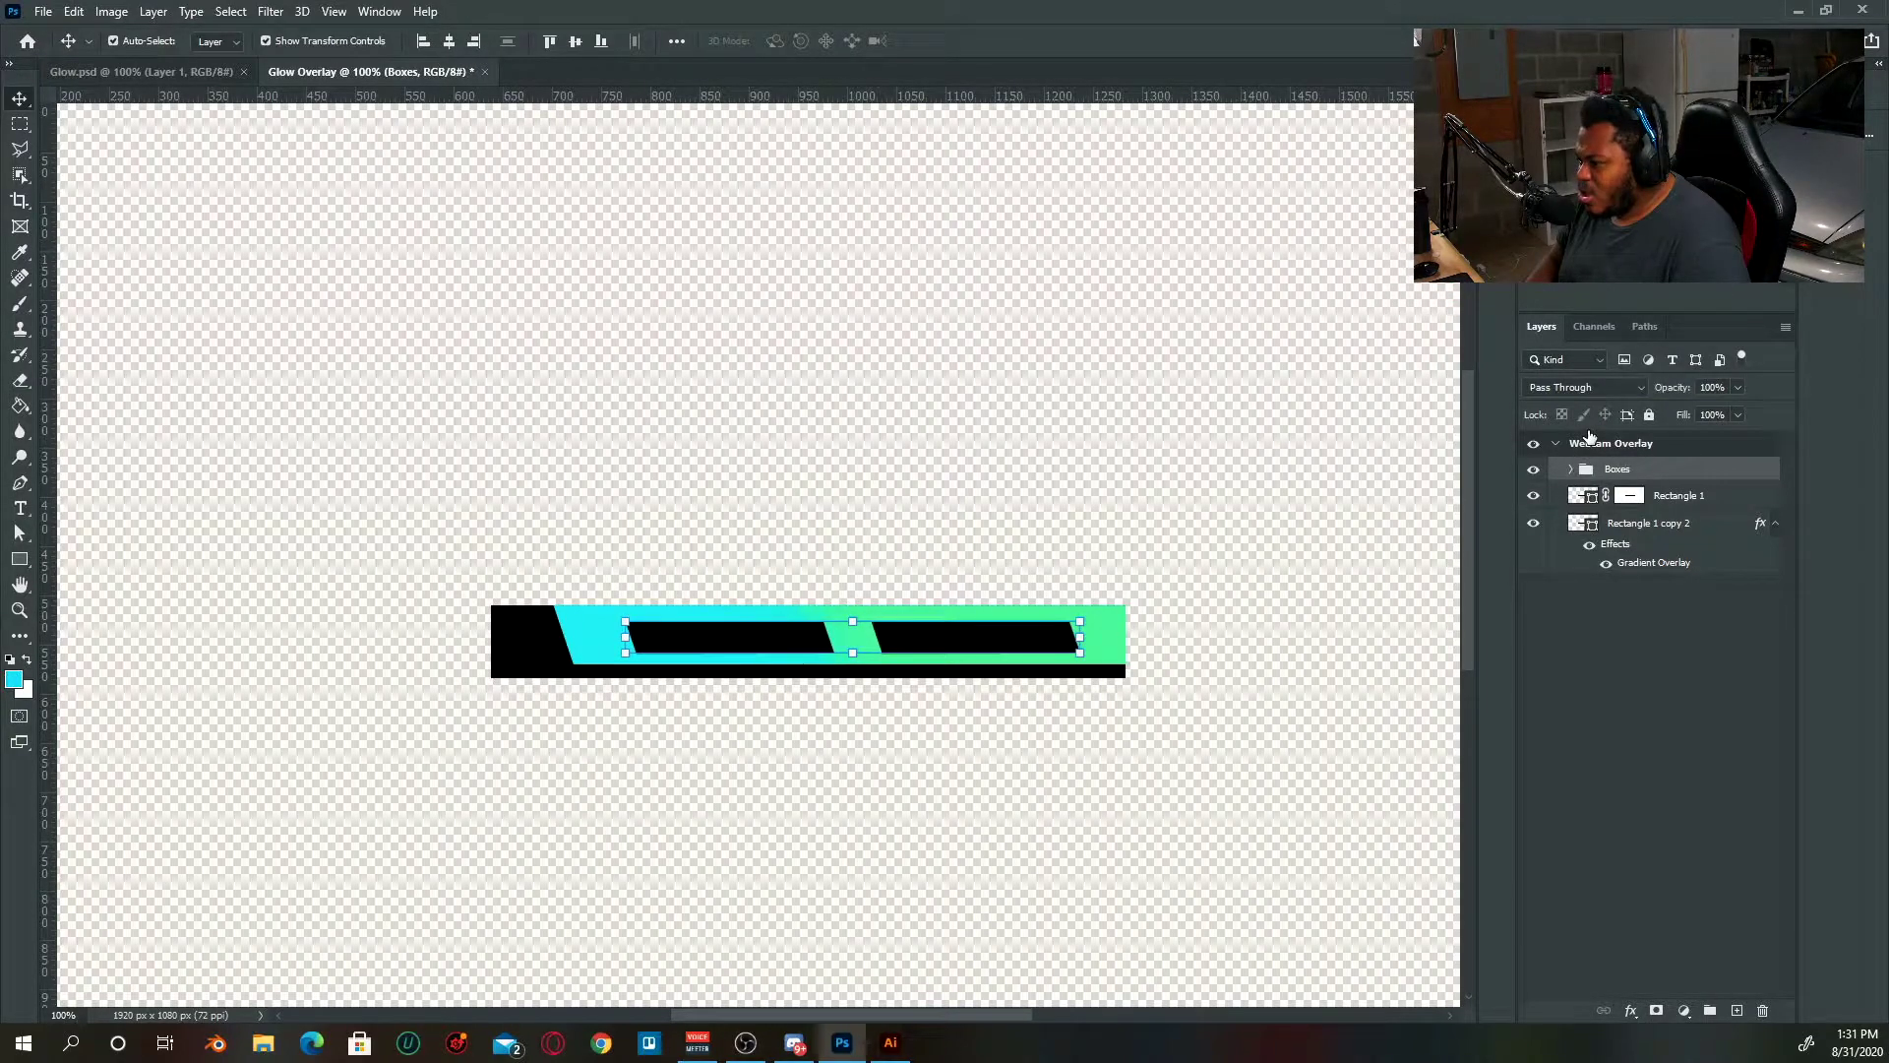
pyautogui.press('Left')
pyautogui.press('Left')
pyautogui.press('Left')
pyautogui.press('Left')
pyautogui.press('Left')
pyautogui.press('Left')
pyautogui.press('Left')
pyautogui.press('Left')
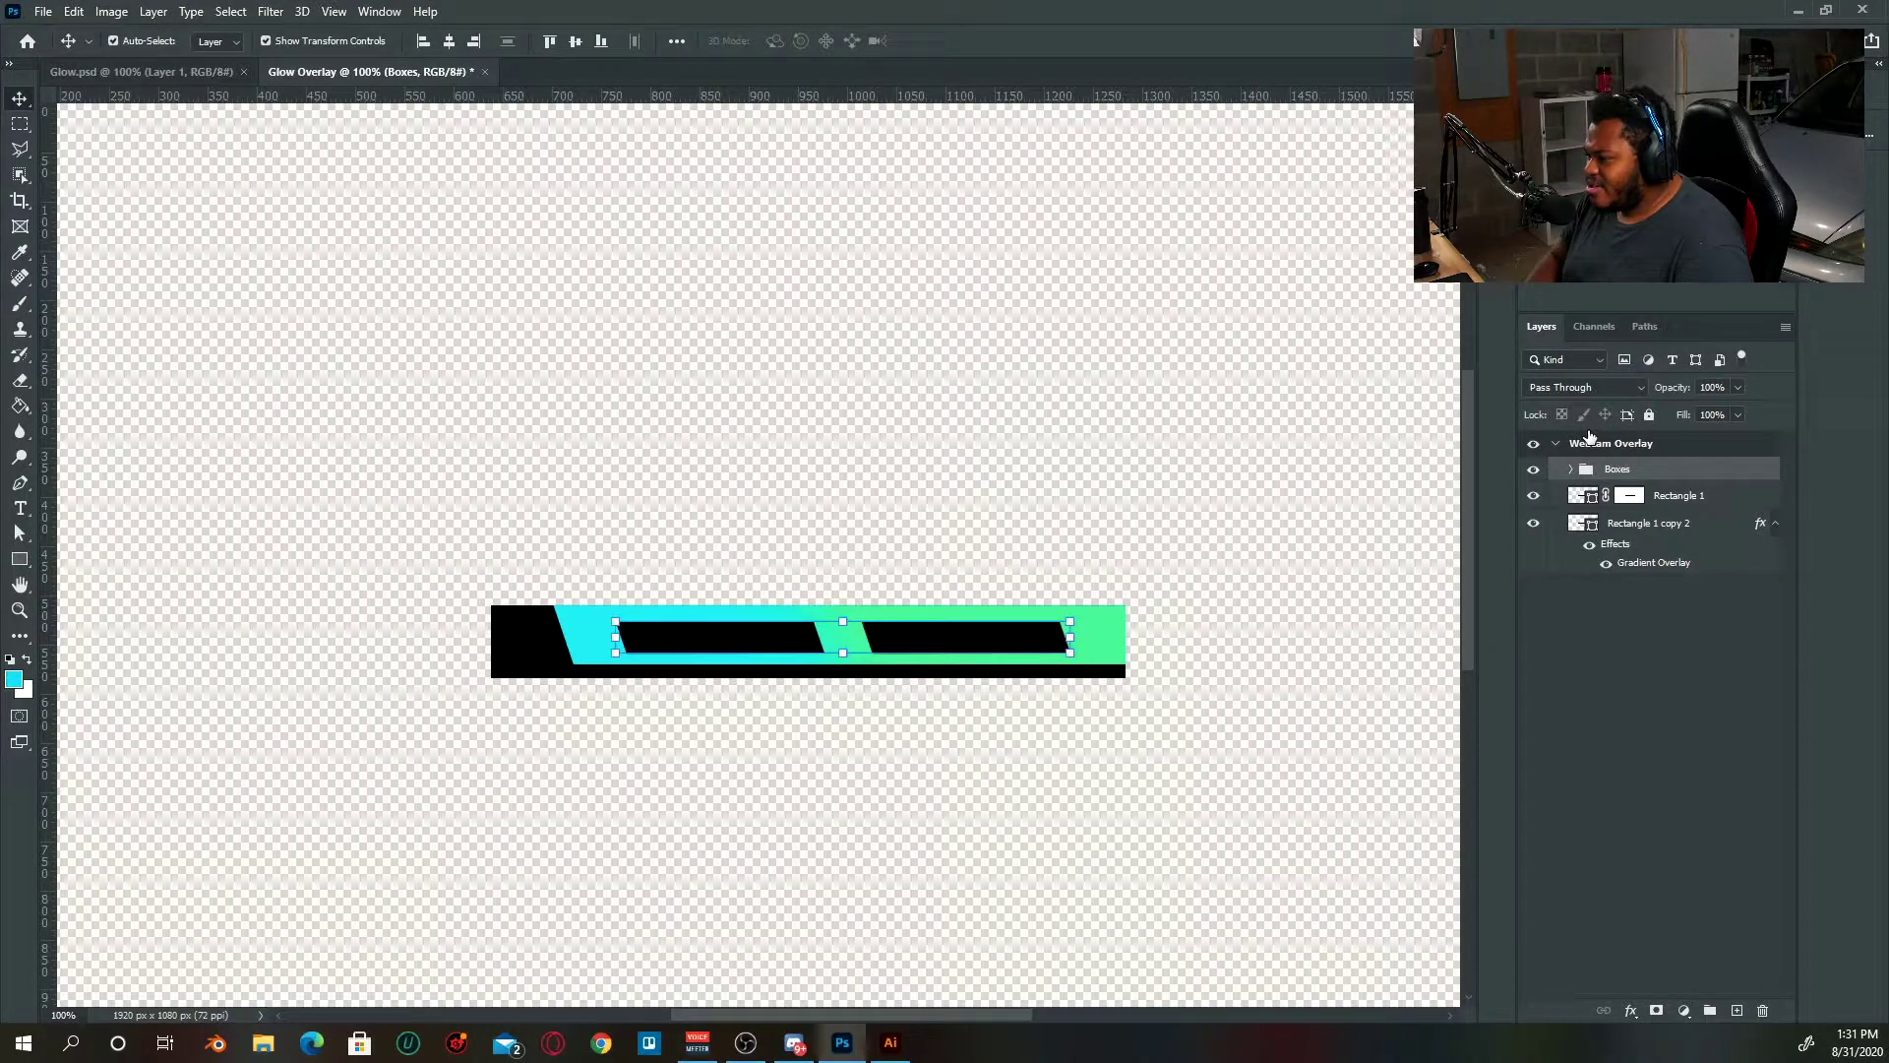
pyautogui.click(1034, 507)
pyautogui.hscroll(-2, 1034, 506)
pyautogui.scroll(1, 1034, 506)
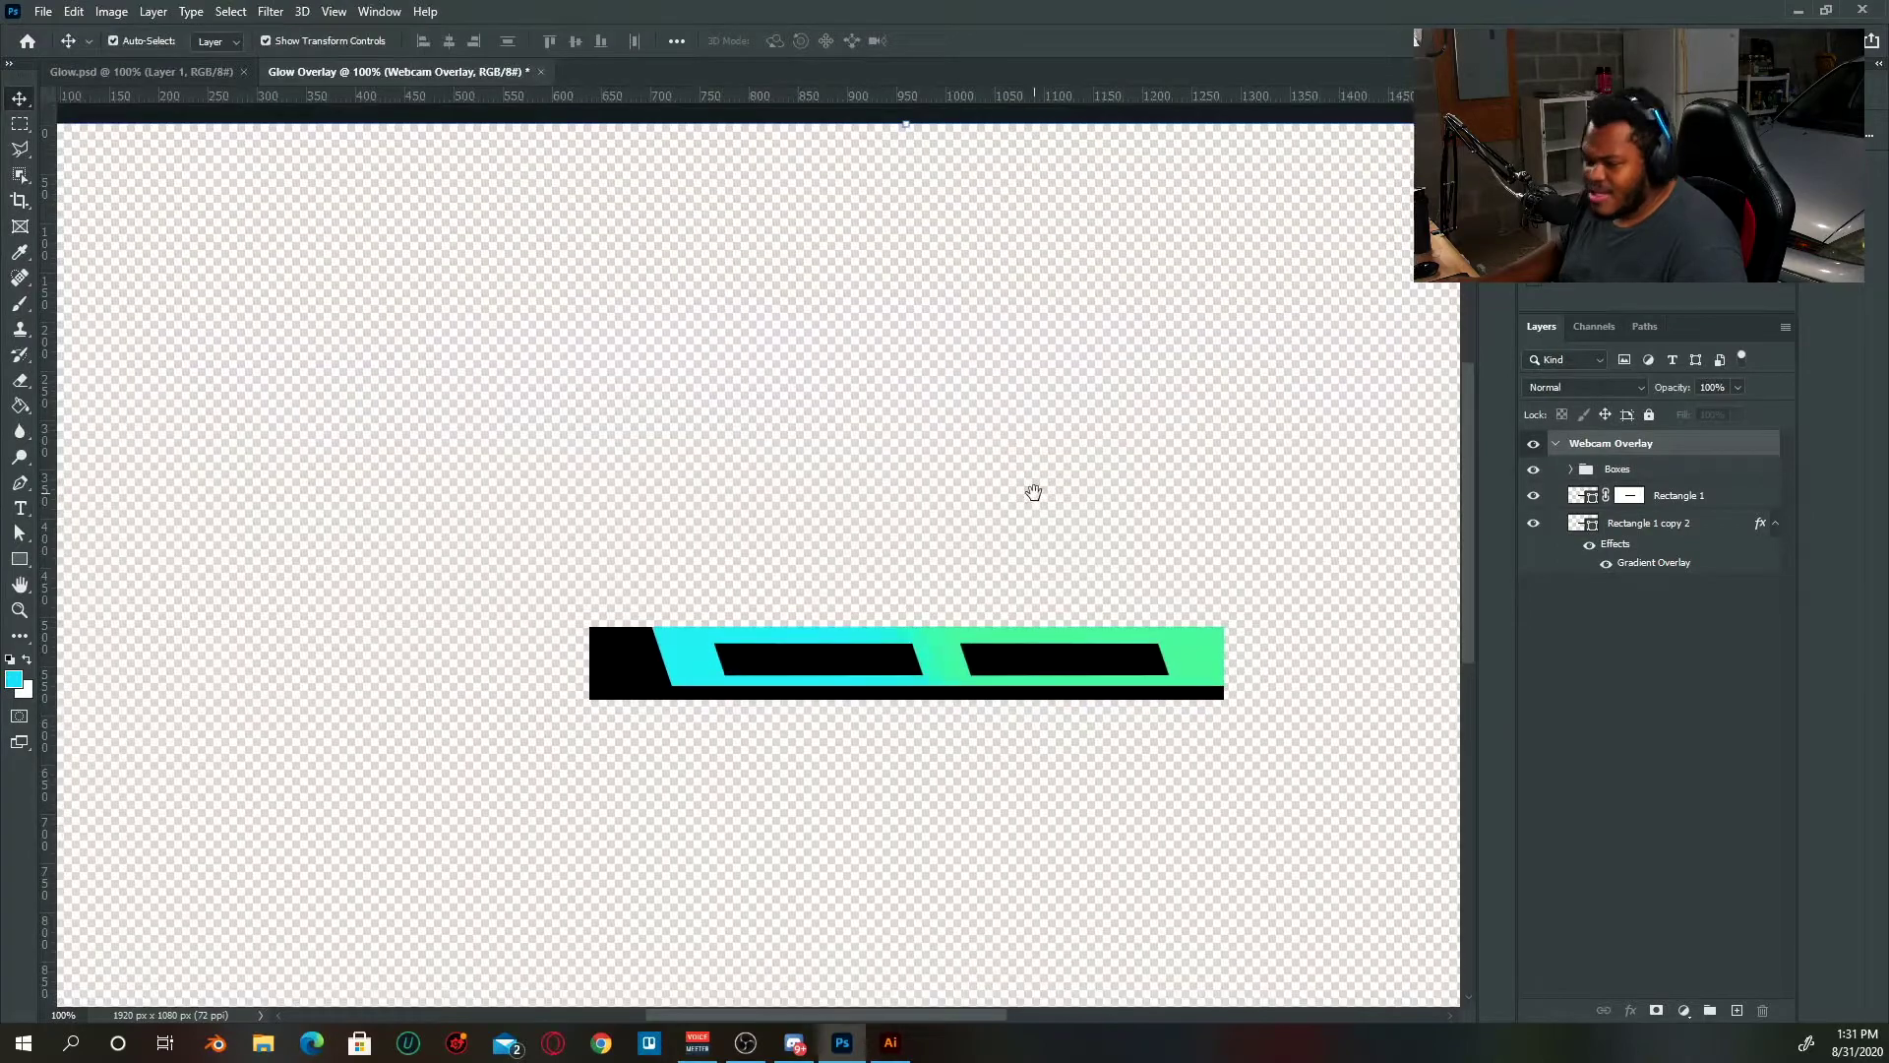
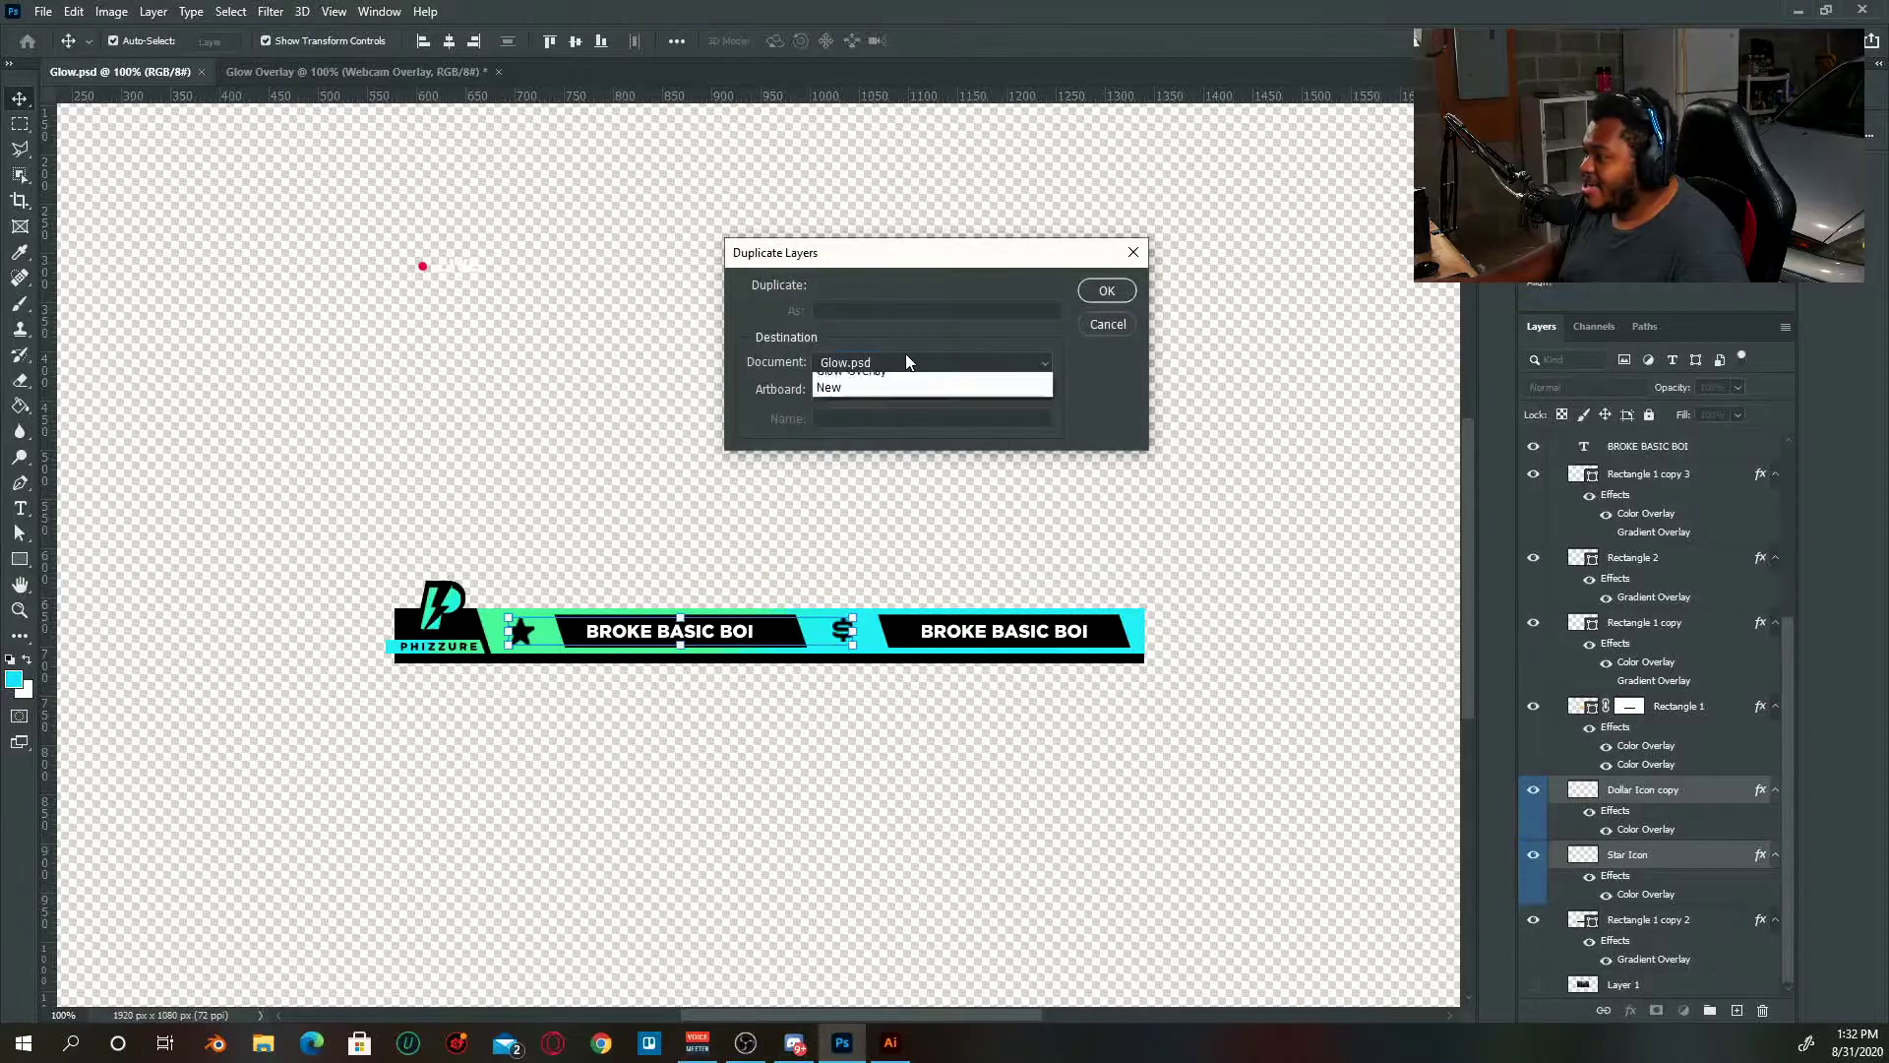
# - Duplicate the Dollar Icon copy and Star Icon layers from Glow.psd into the Webcam Overlay artboard of Glow Overlay
pyautogui.click(892, 398)
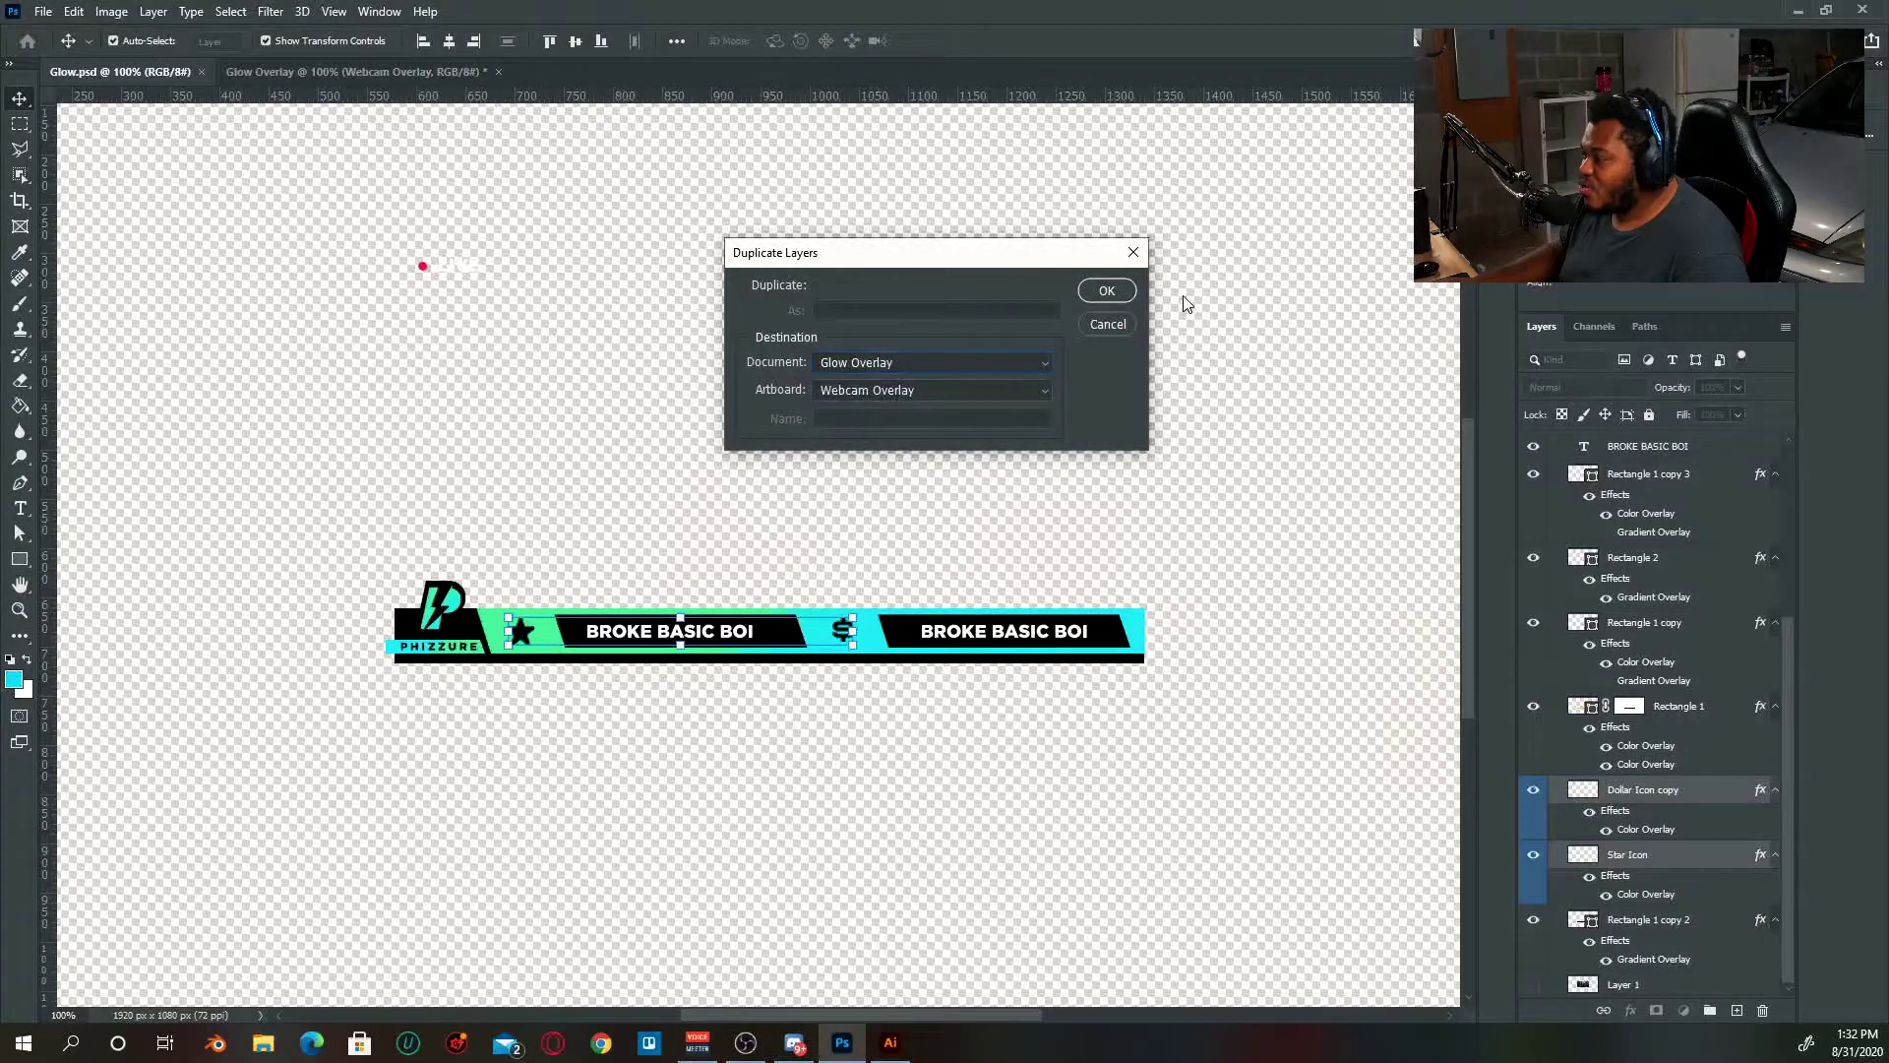
pyautogui.click(1130, 292)
pyautogui.click(281, 70)
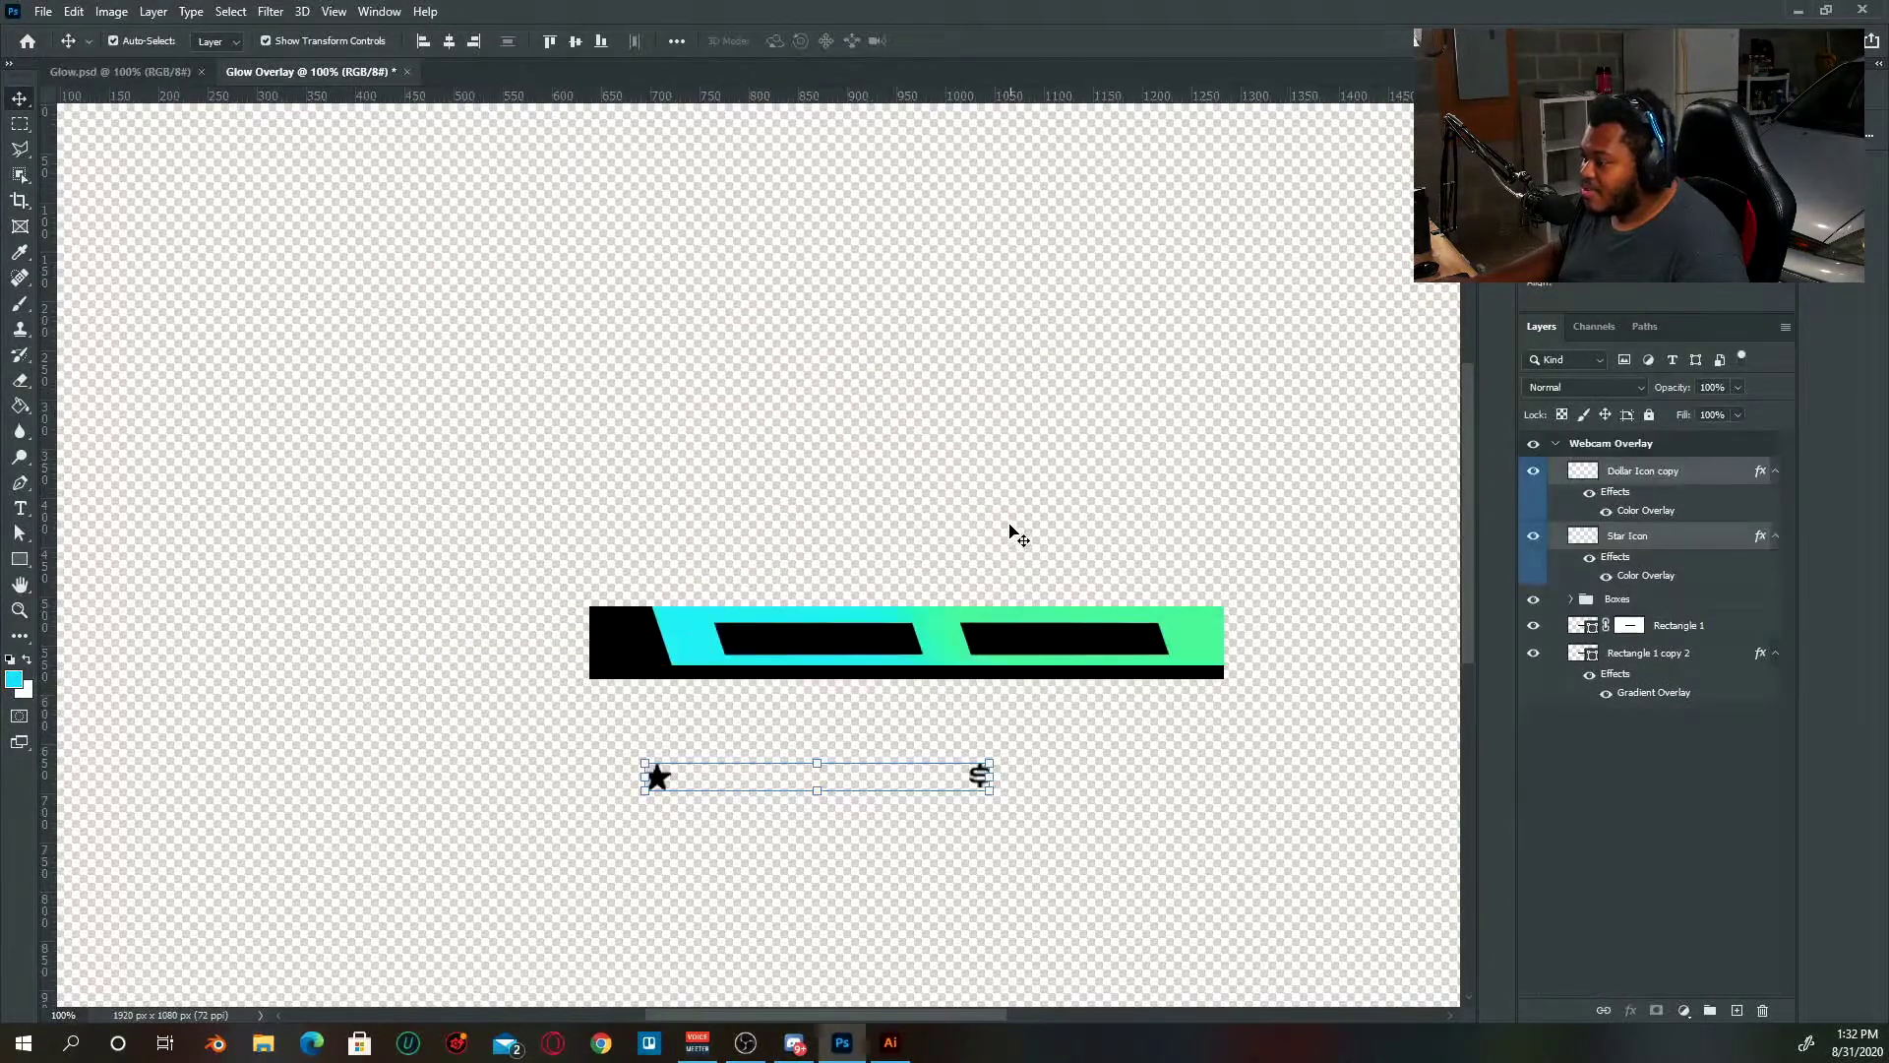
# - Place the star icon between the slanted edge and the first black box, and the dollar icon between the two boxes
pyautogui.moveTo(1012, 535); pyautogui.dragTo(662, 481)
pyautogui.moveTo(625, 793); pyautogui.dragTo(694, 710)
pyautogui.moveTo(320, 780); pyautogui.dragTo(350, 644)
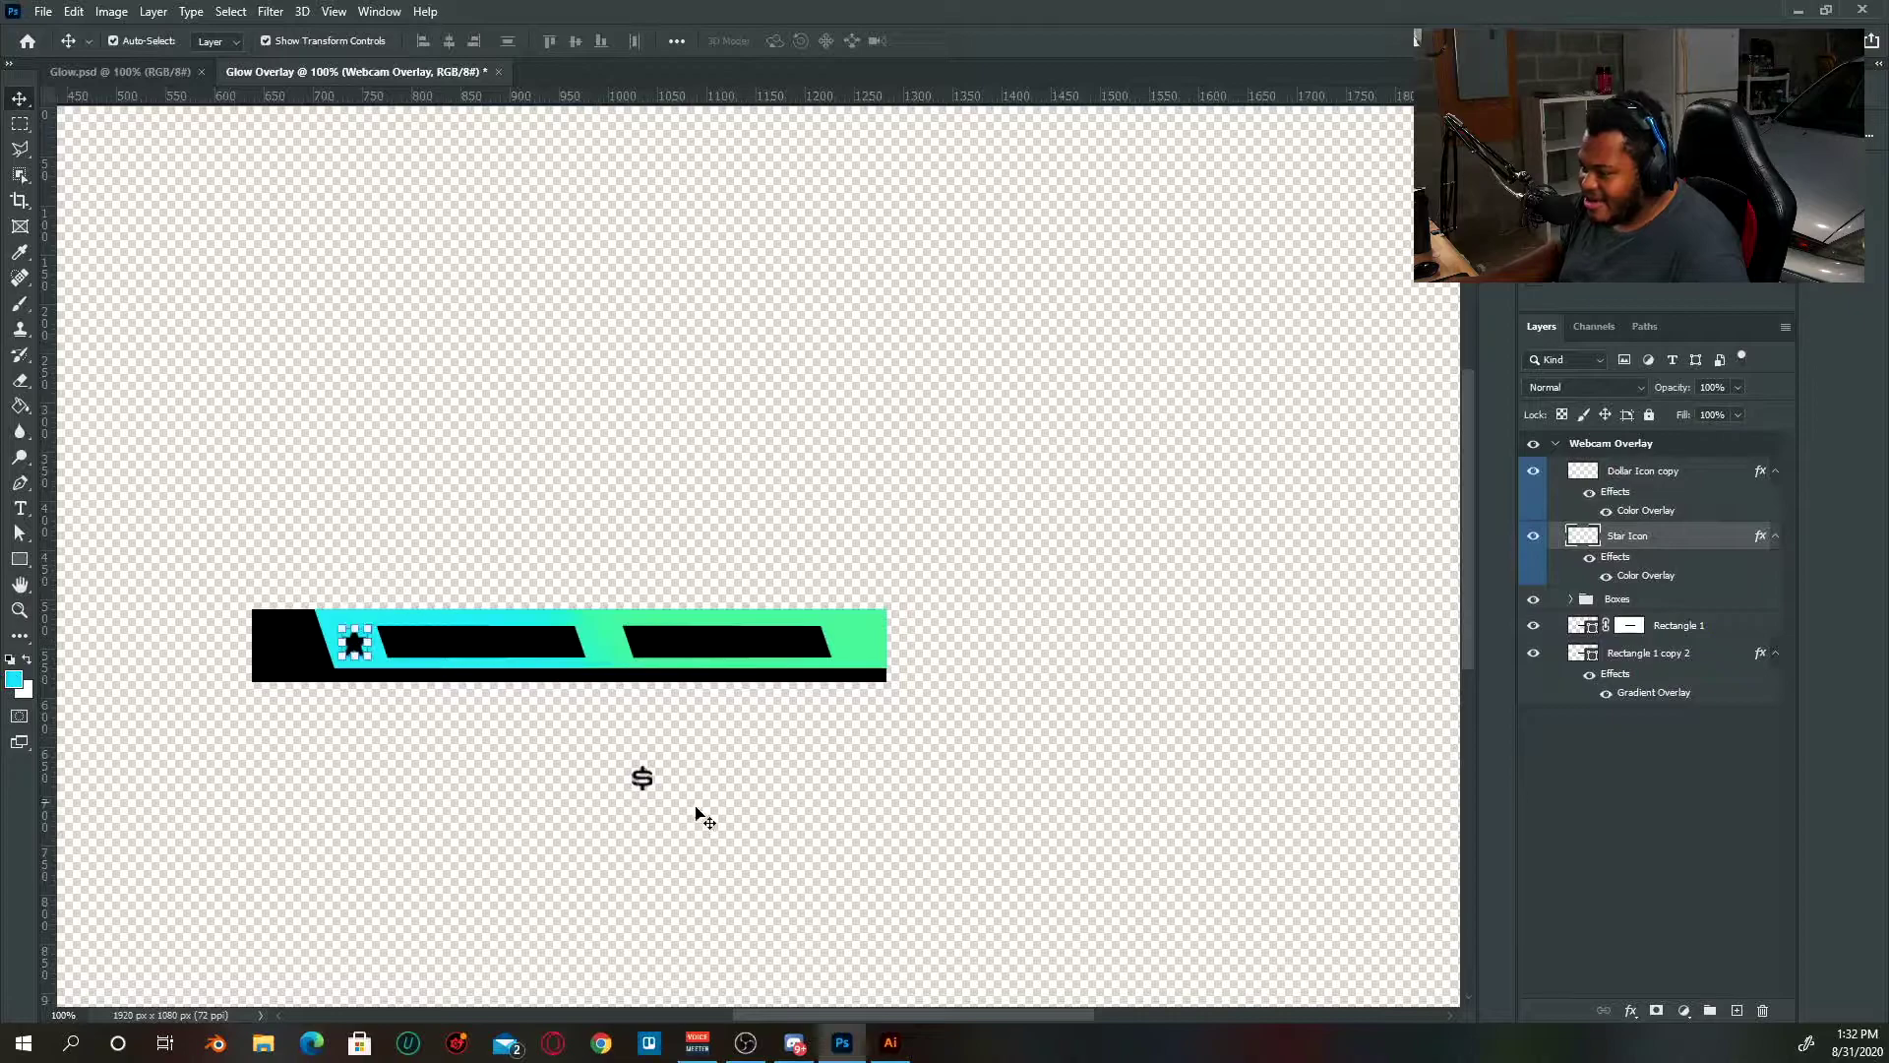
pyautogui.click(700, 840)
pyautogui.moveTo(650, 782); pyautogui.dragTo(614, 647)
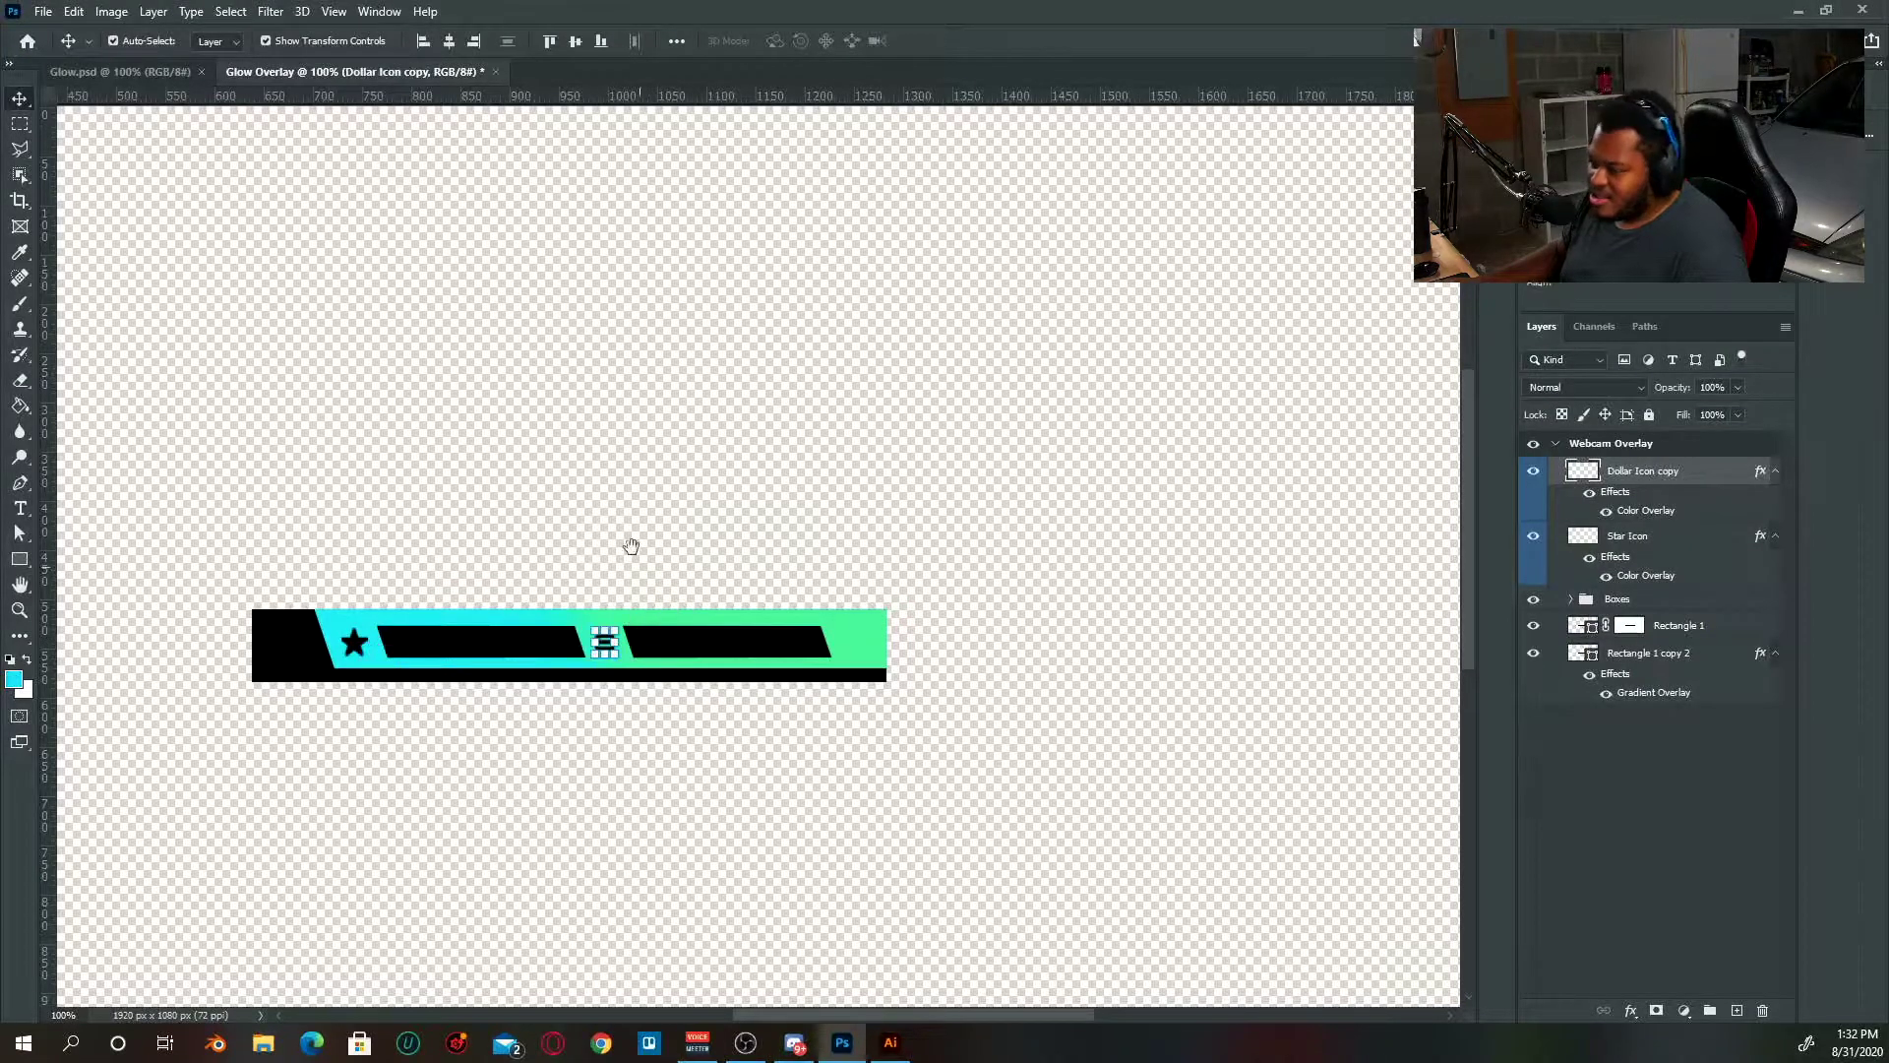
pyautogui.moveTo(632, 540); pyautogui.dragTo(1088, 568)
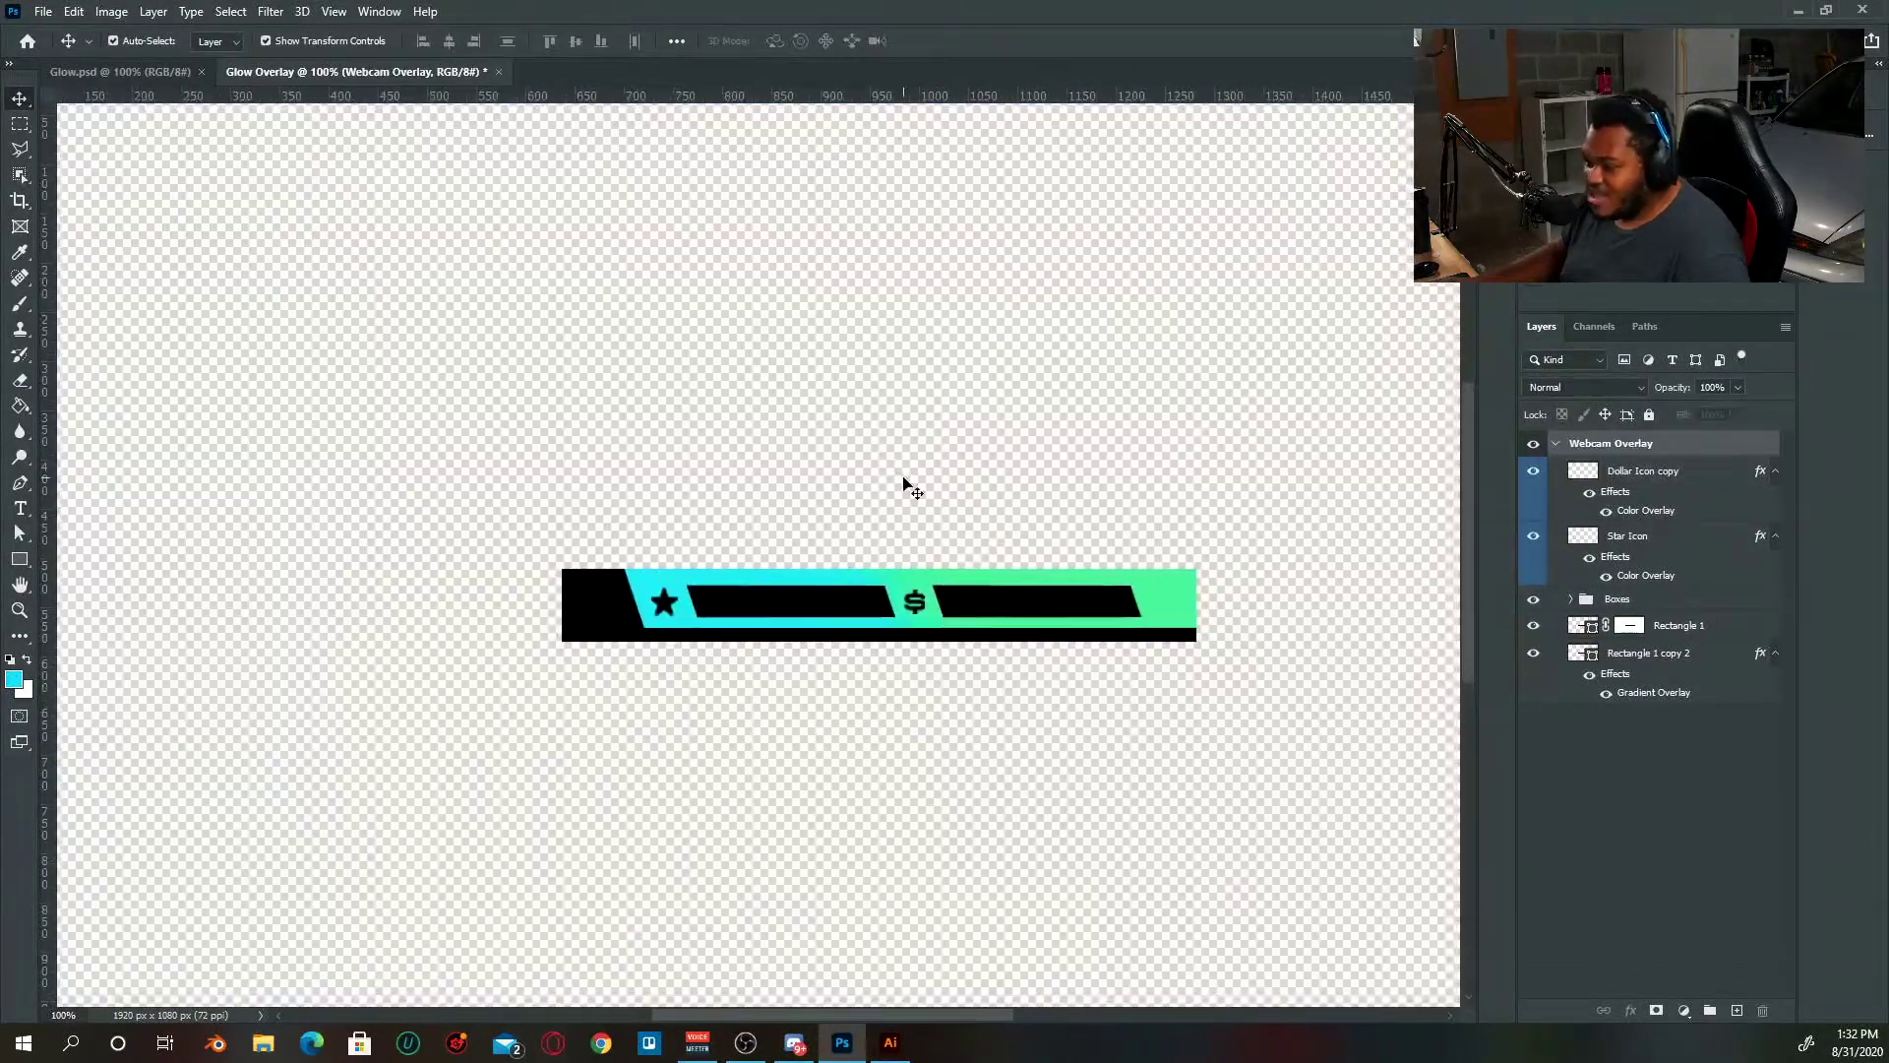
# - Select both icons and both black boxes and shift them together about 12 px right along the bar
pyautogui.click(664, 602)
pyautogui.keyDown('shift'); pyautogui.click(797, 605); pyautogui.keyUp('shift')
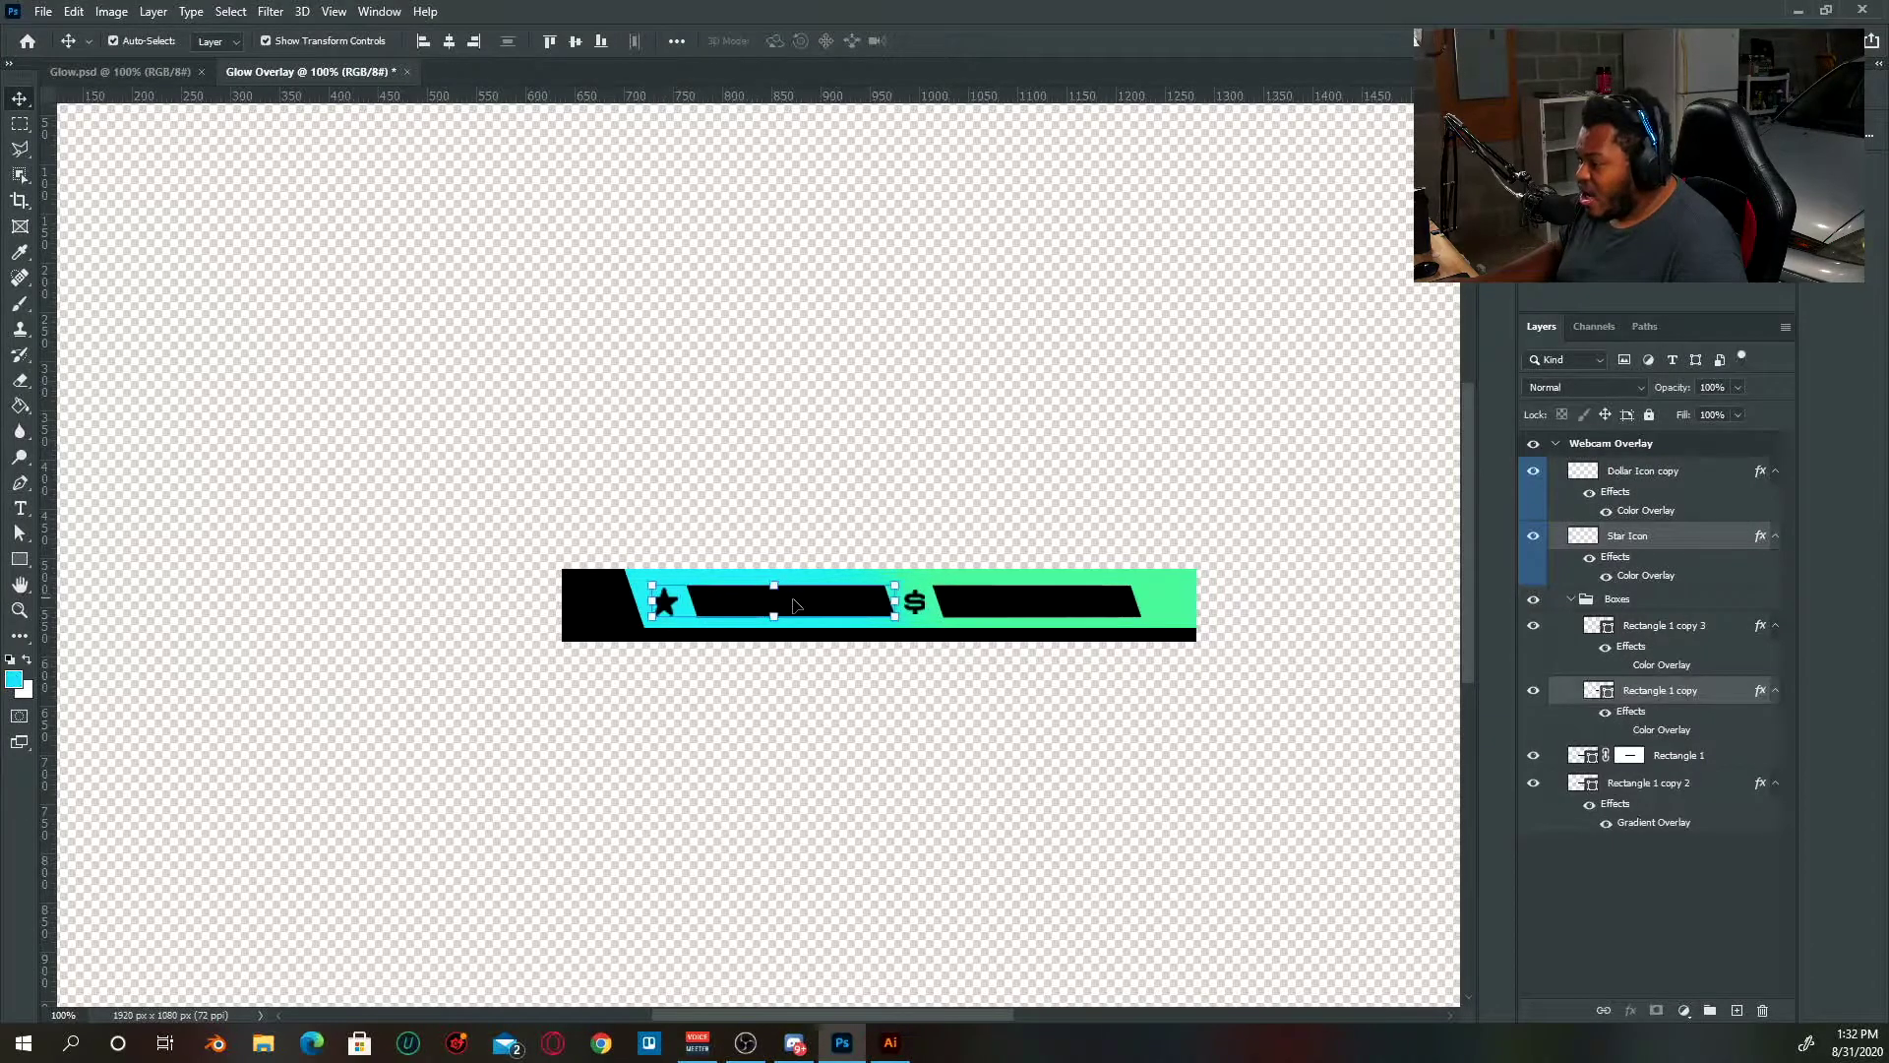
pyautogui.keyDown('shift'); pyautogui.click(915, 602); pyautogui.keyUp('shift')
pyautogui.keyDown('shift'); pyautogui.click(979, 605); pyautogui.keyUp('shift')
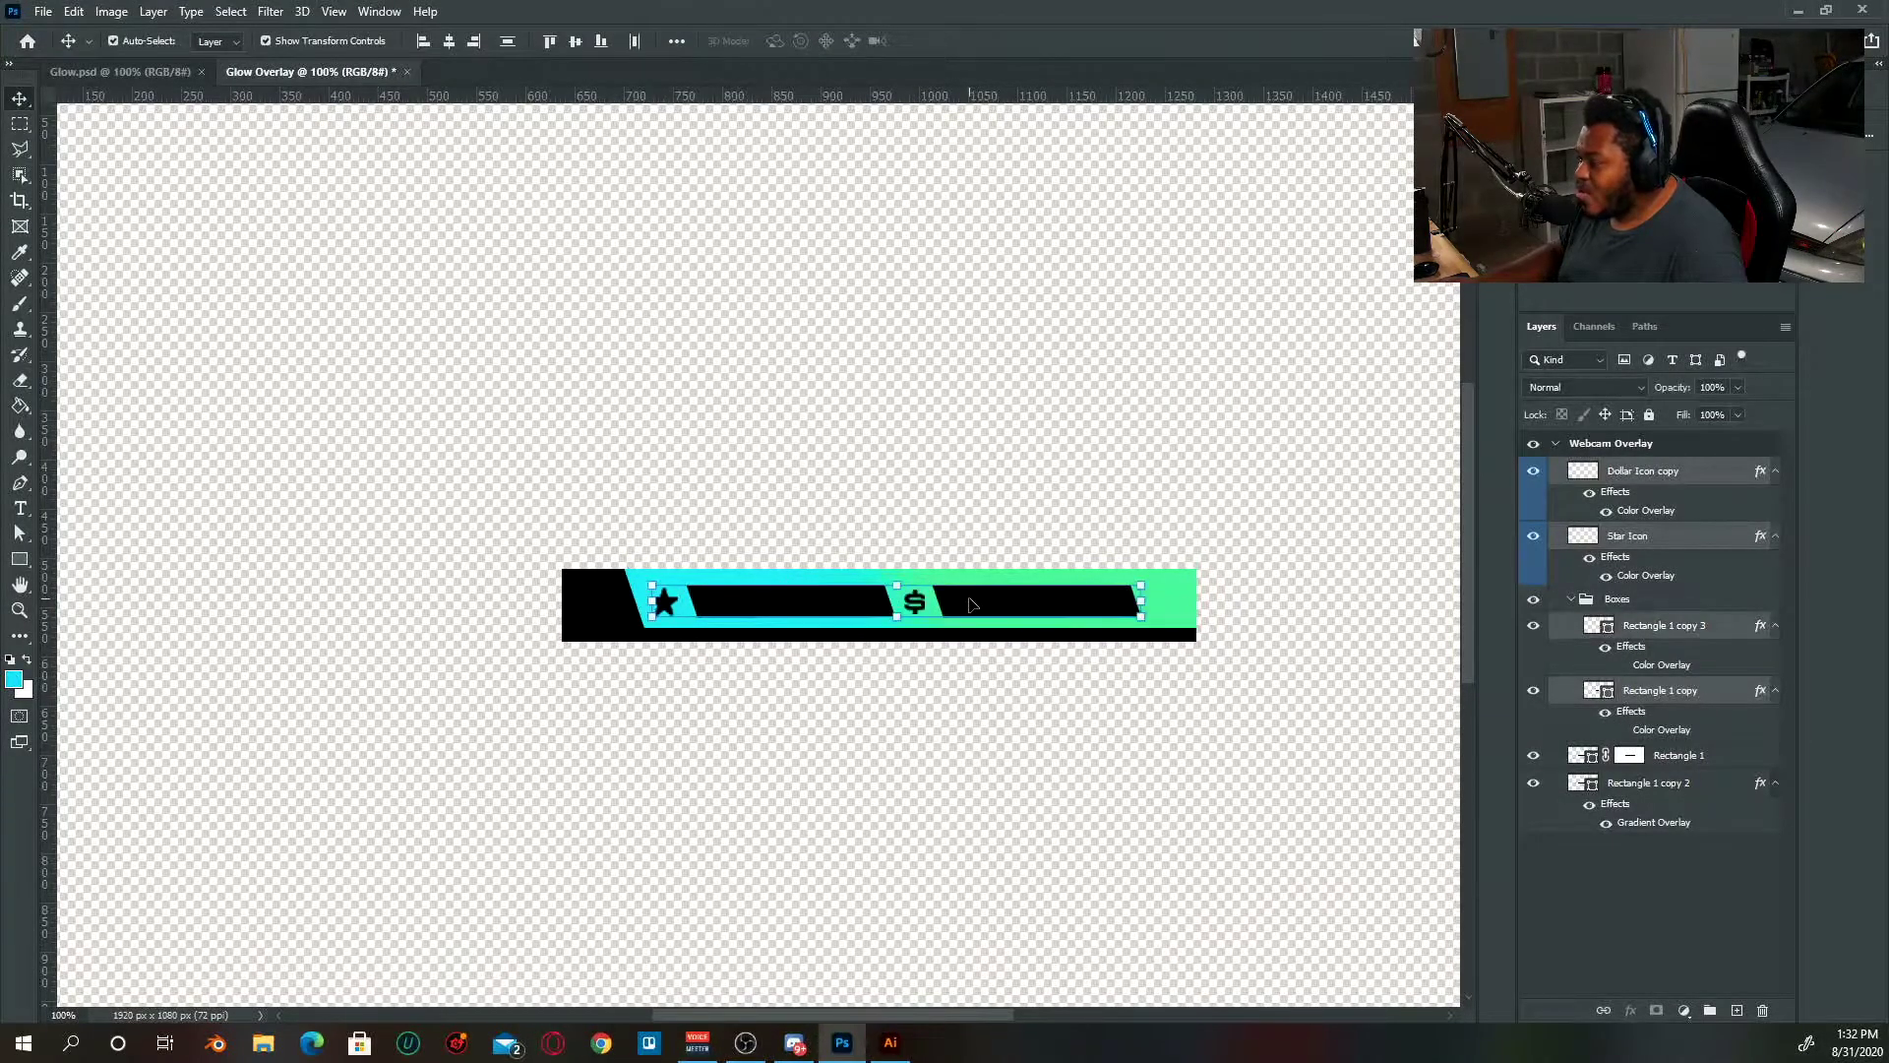
pyautogui.moveTo(977, 606); pyautogui.dragTo(988, 601)
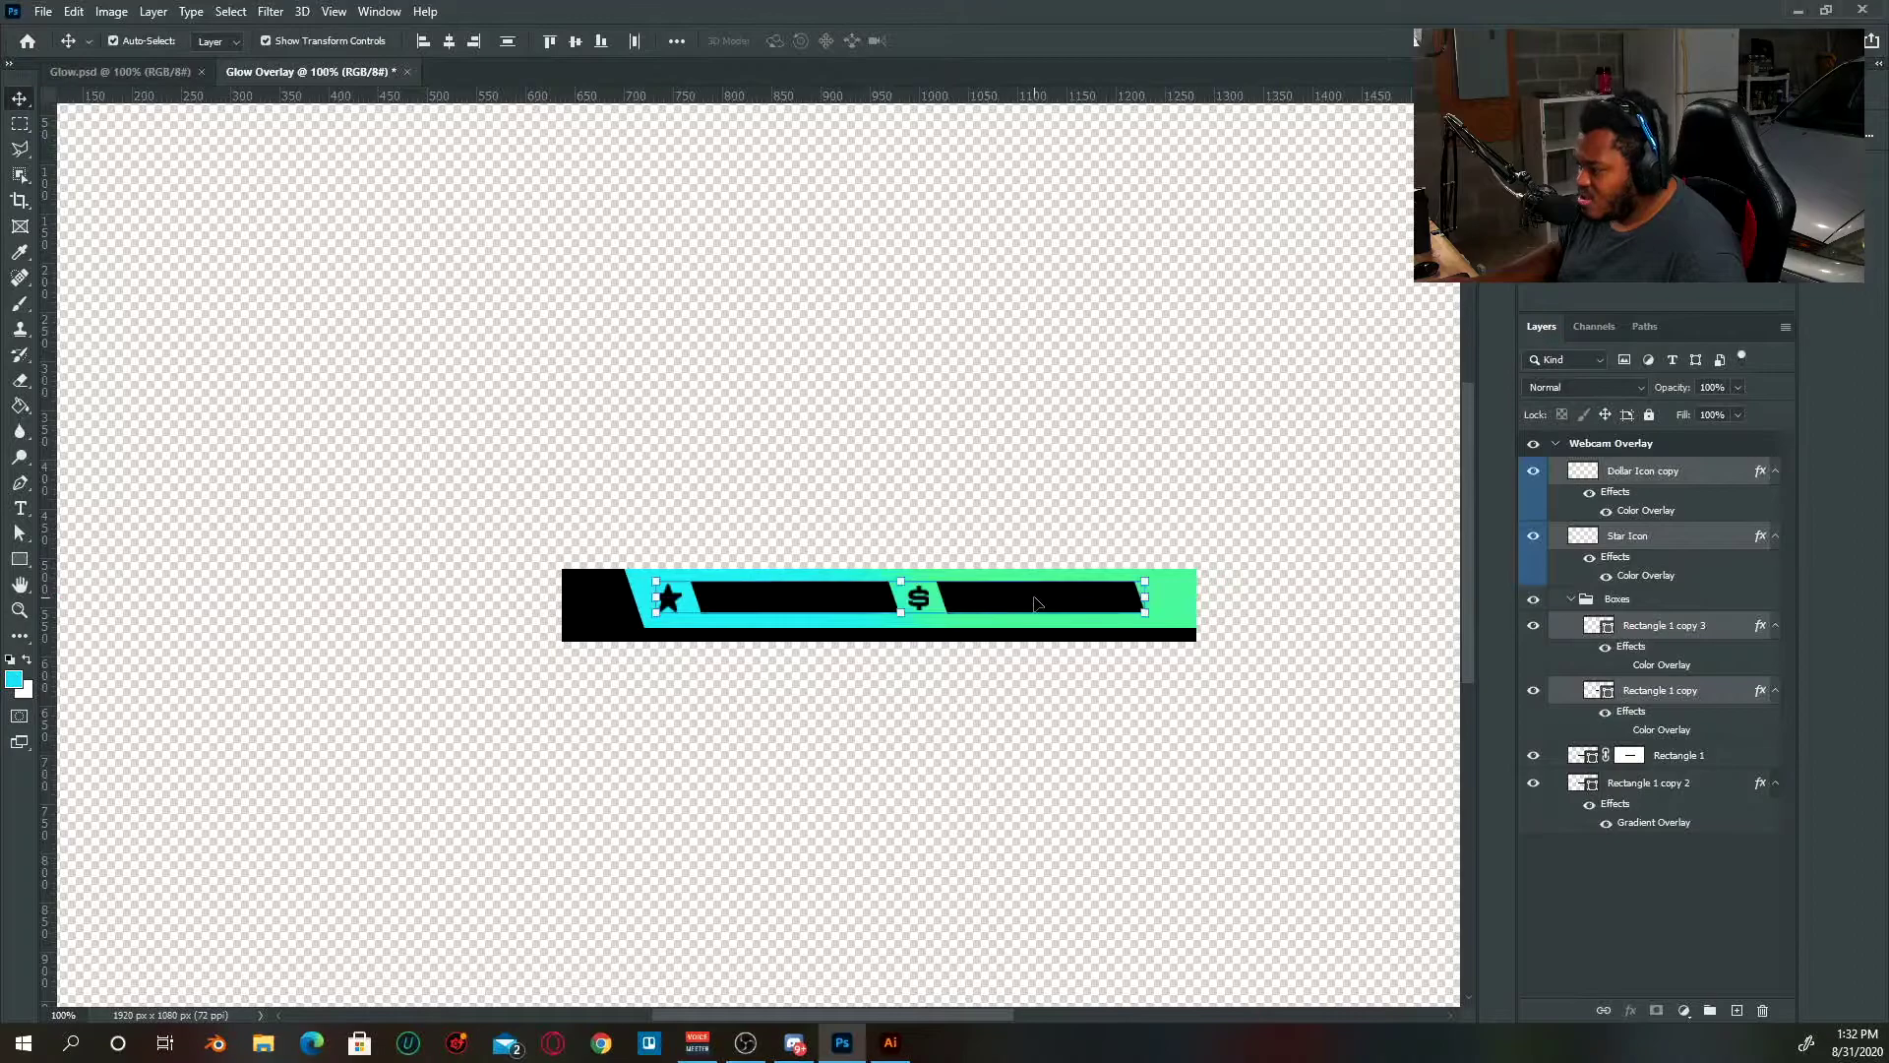
pyautogui.press('Right')
pyautogui.press('Right')
pyautogui.press('Right')
pyautogui.press('Right')
pyautogui.press('Right')
pyautogui.press('Right')
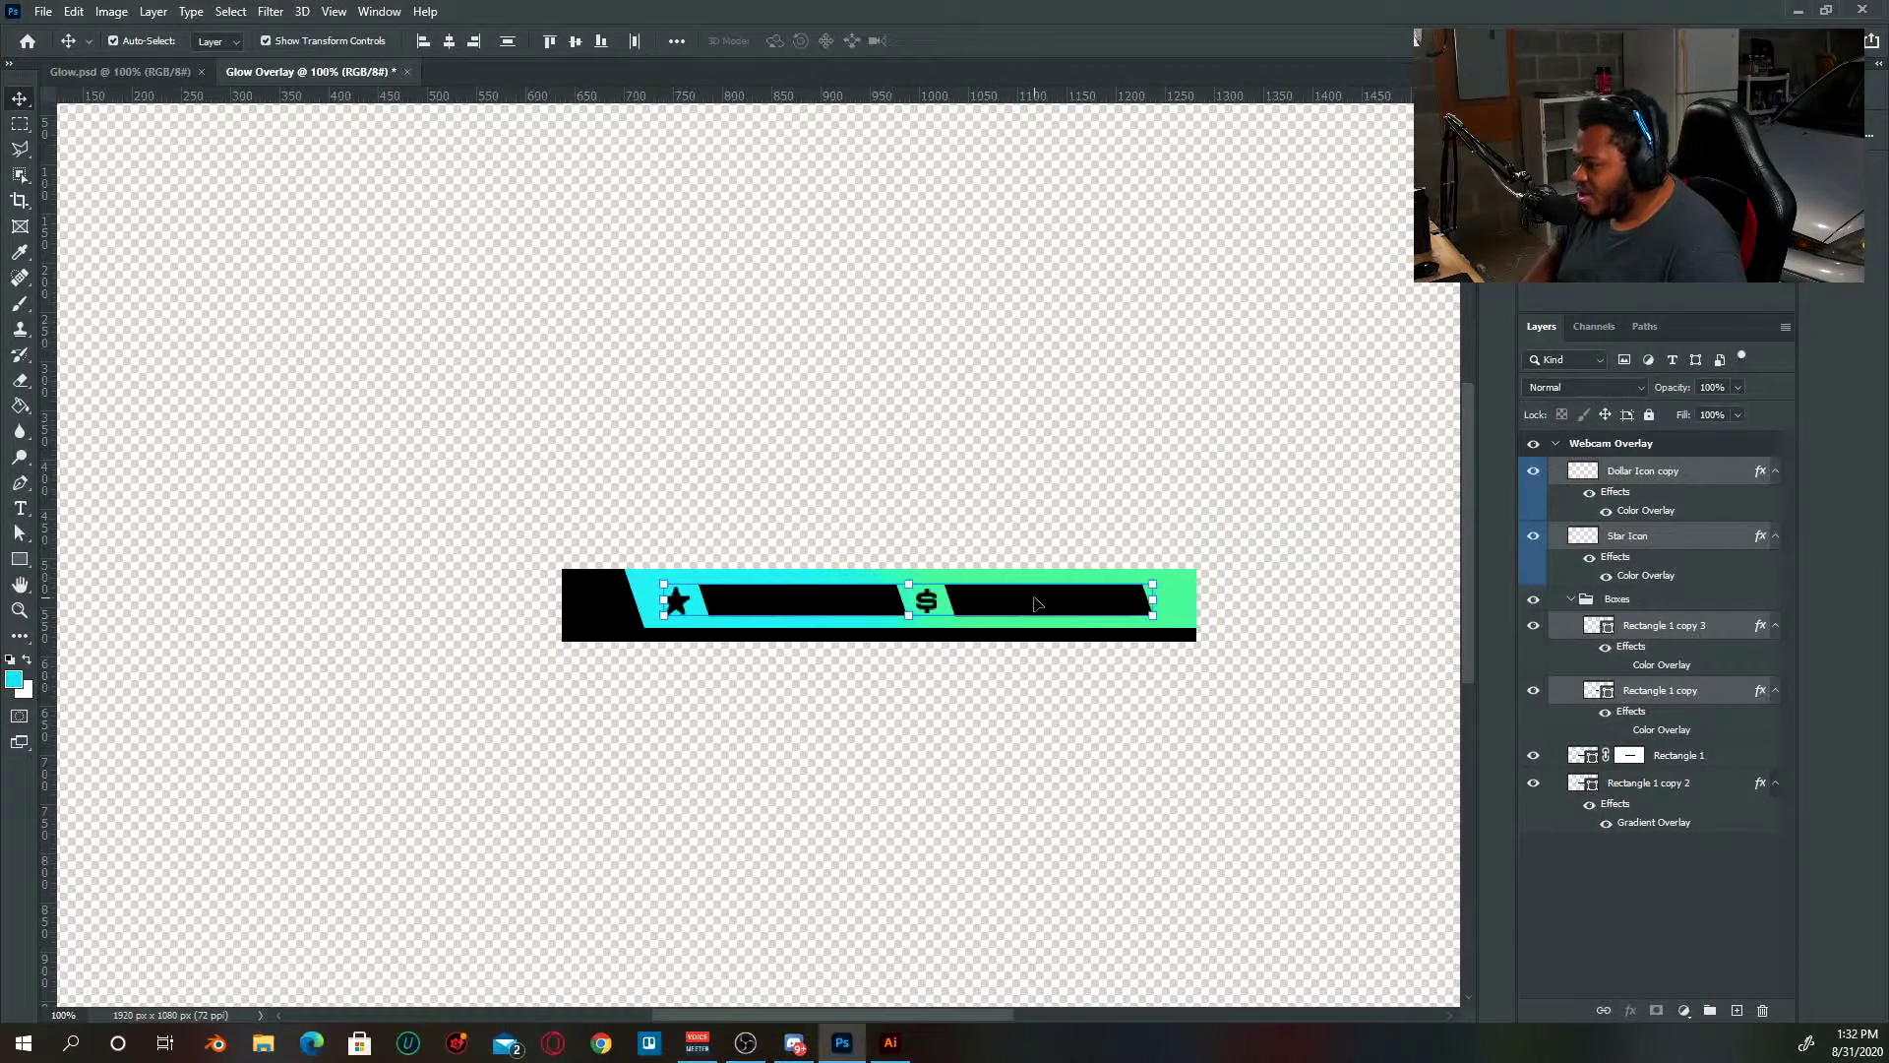
pyautogui.click(959, 527)
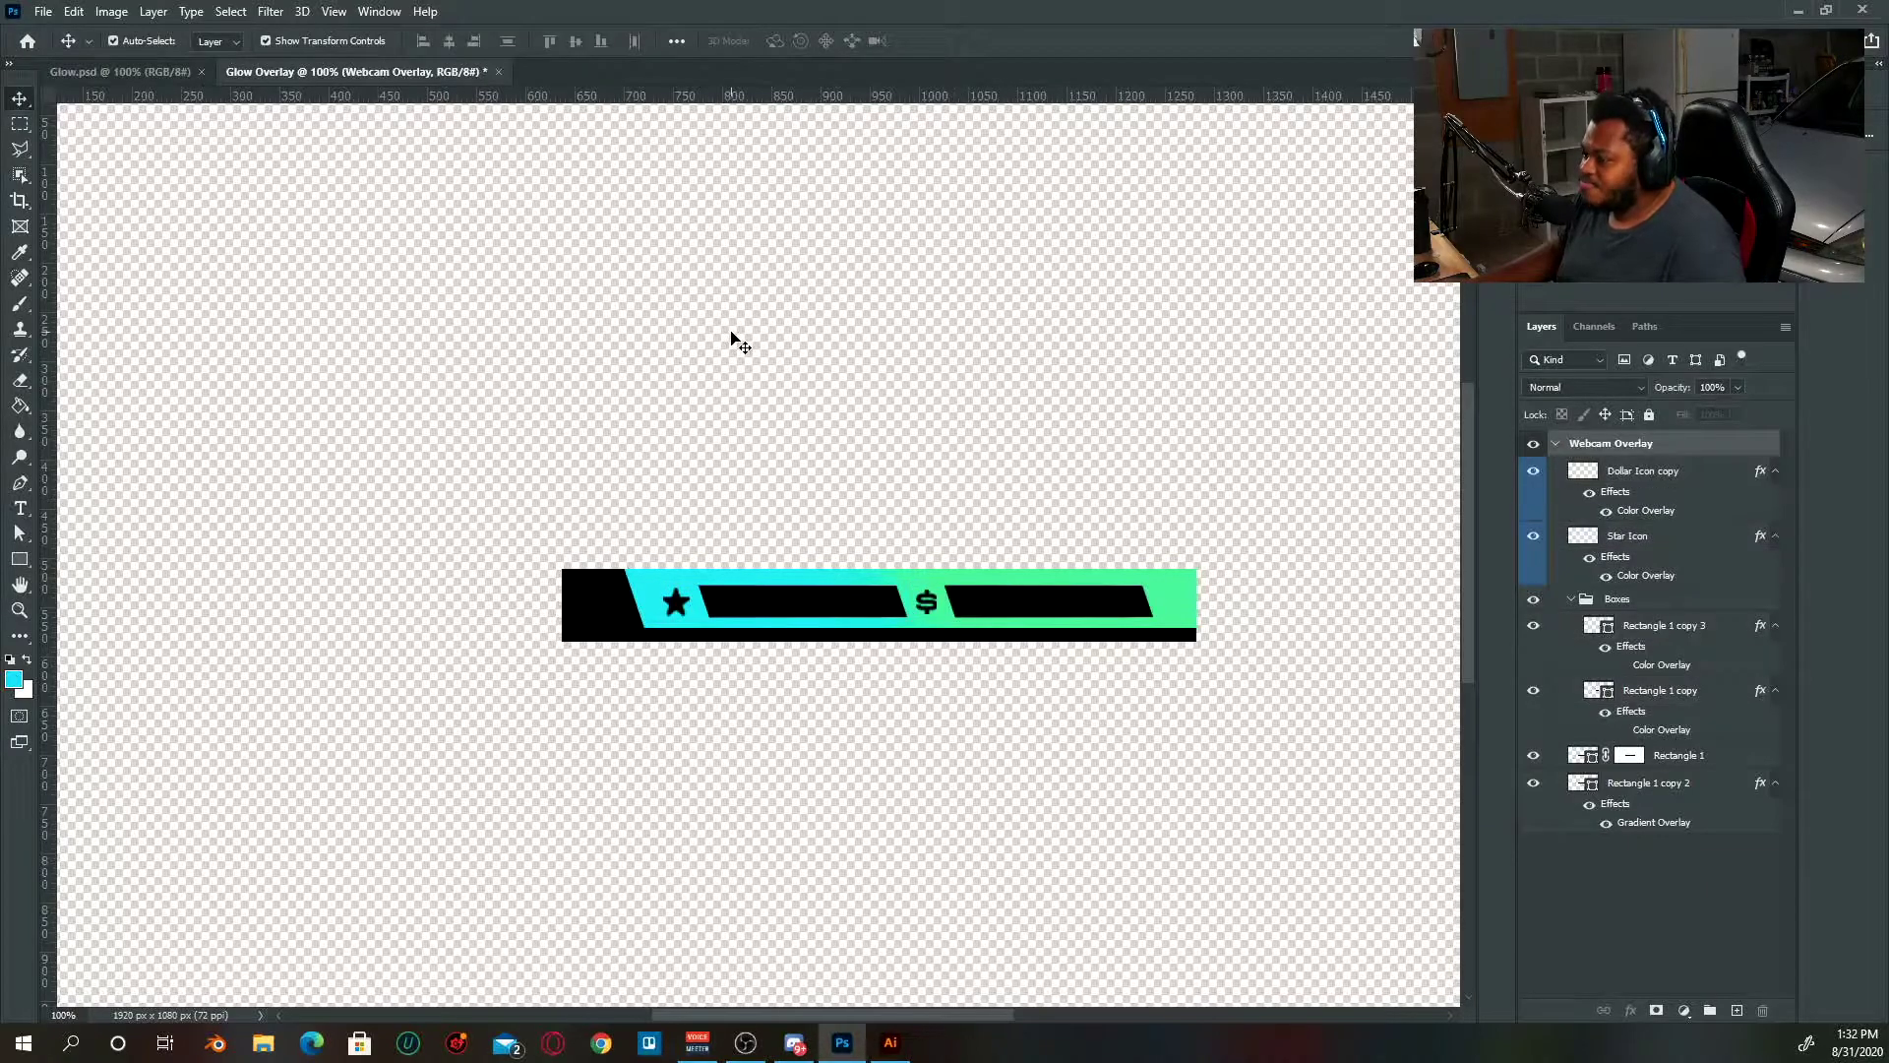
pyautogui.moveTo(733, 340); pyautogui.dragTo(637, 362)
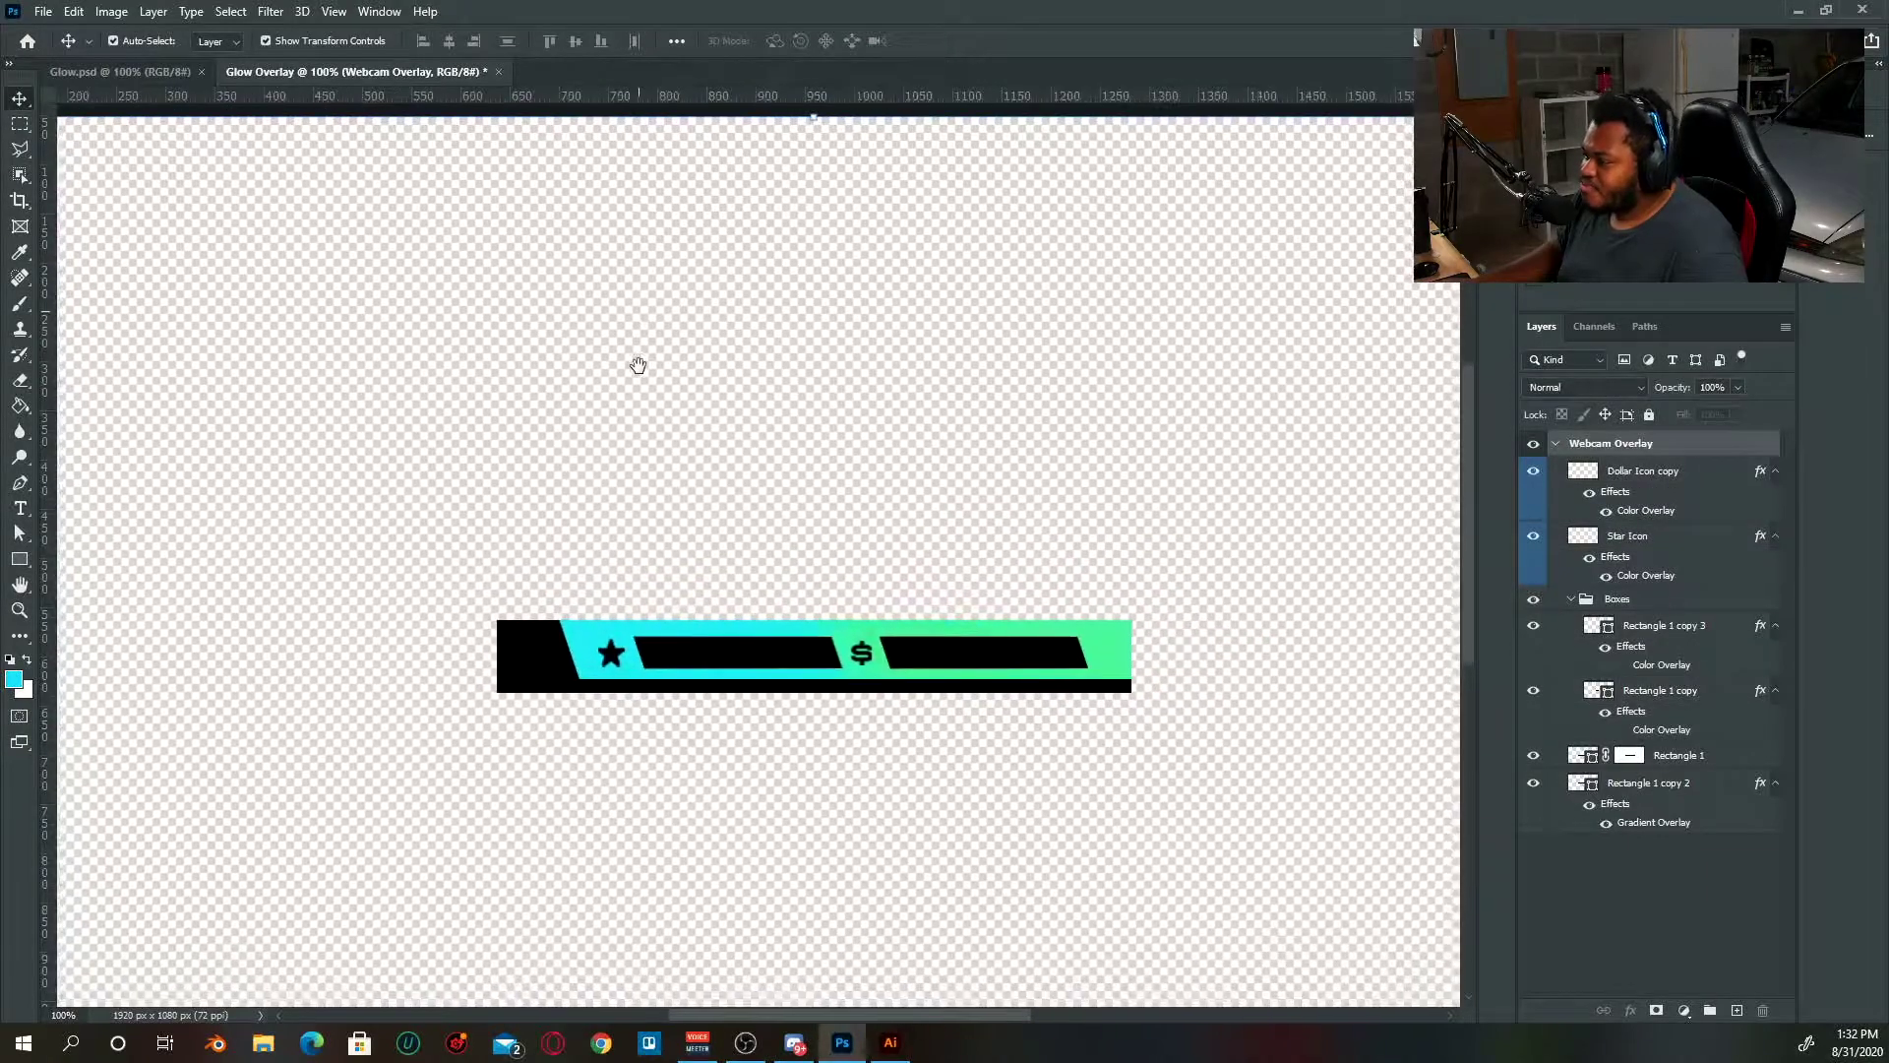
# - Compare the logo and name strip on the finished bar in Glow.psd with the plain black end of the bar in Glow Overlay
pyautogui.click(119, 72)
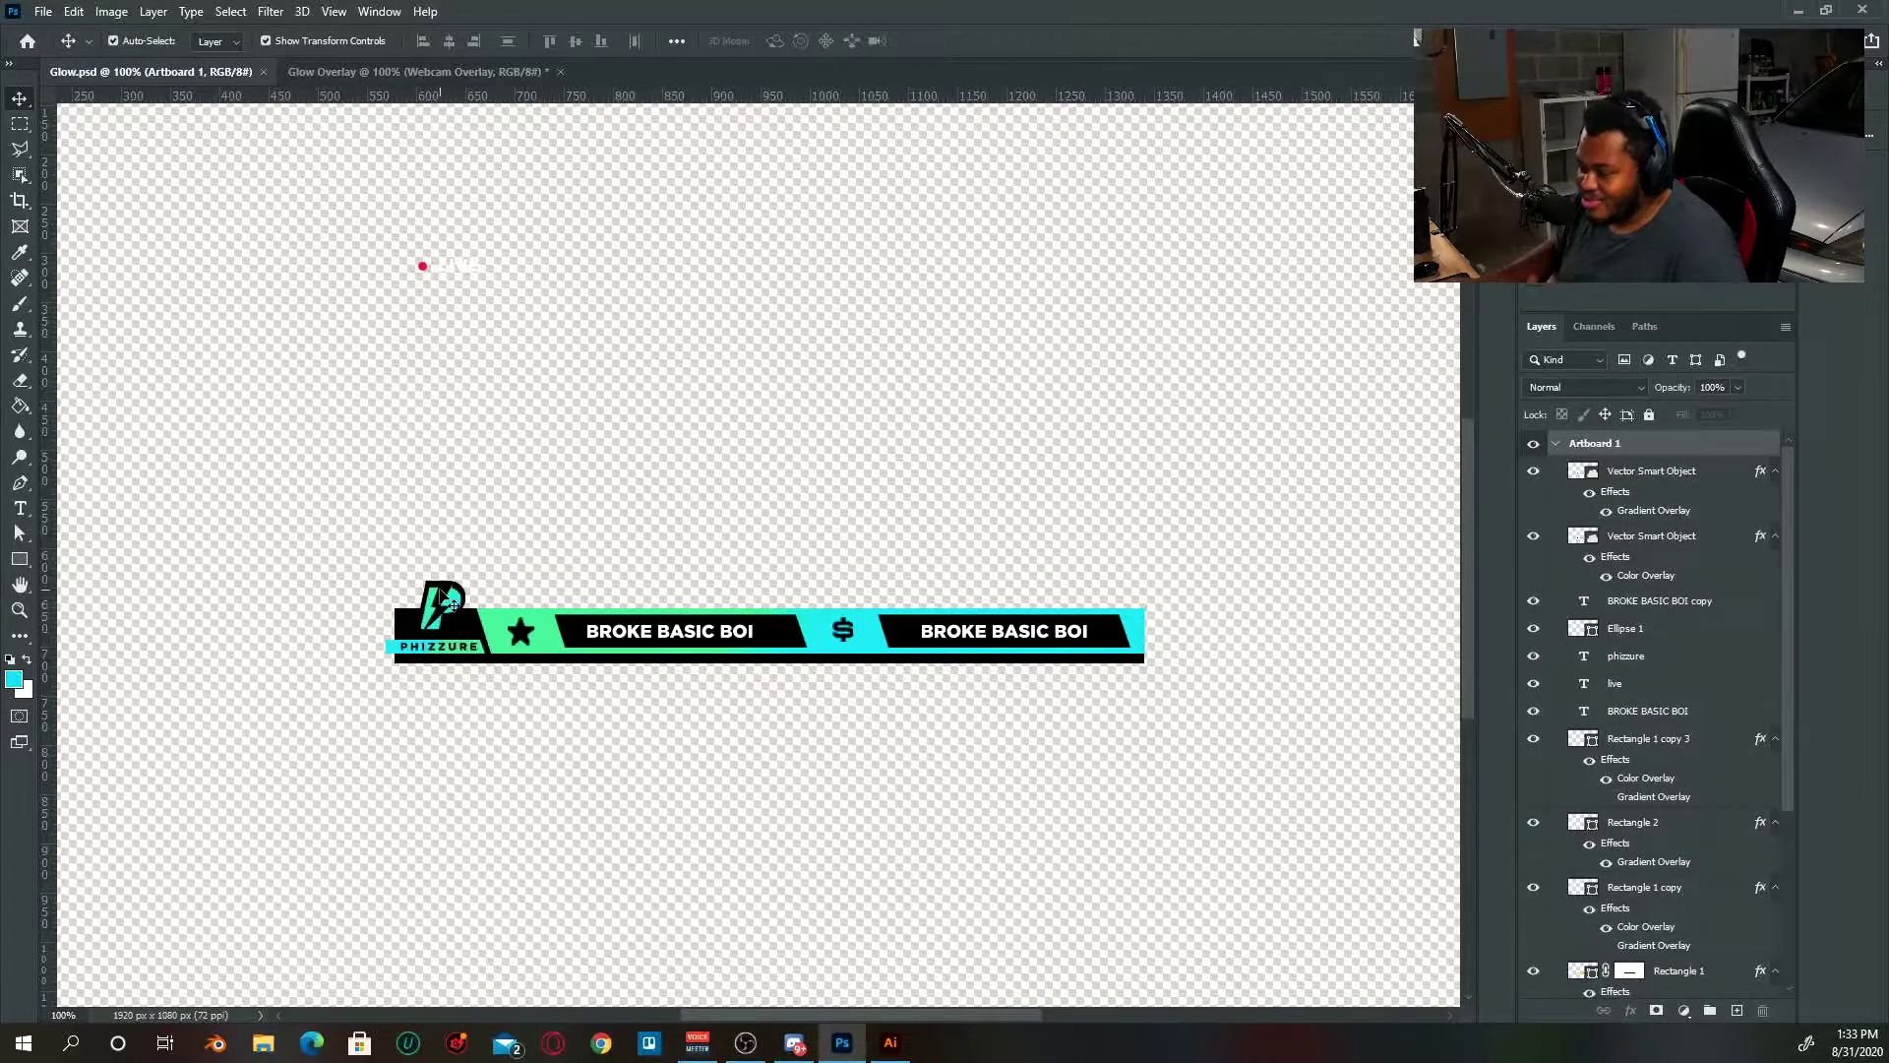
pyautogui.click(423, 73)
pyautogui.click(147, 71)
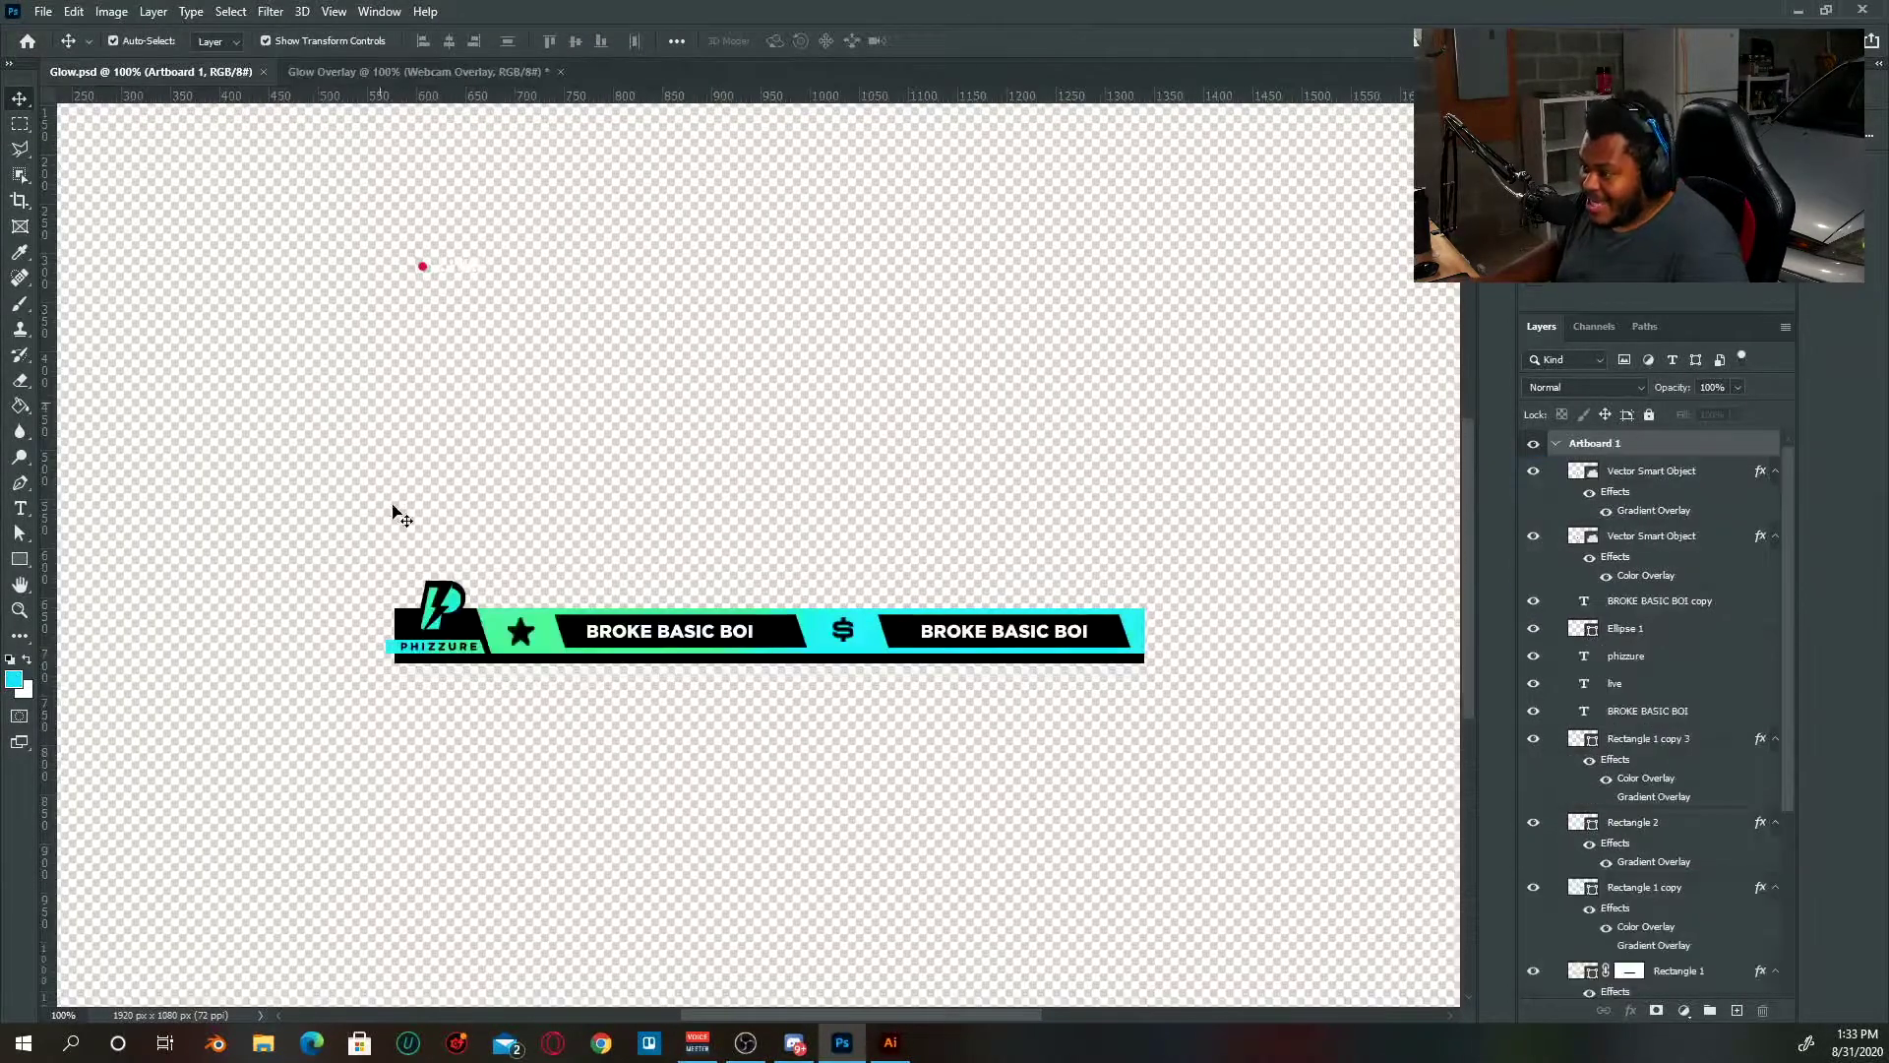
pyautogui.scroll(5, 708, 670)
pyautogui.moveTo(708, 645); pyautogui.dragTo(1350, 174)
pyautogui.moveTo(321, 582); pyautogui.dragTo(624, 552)
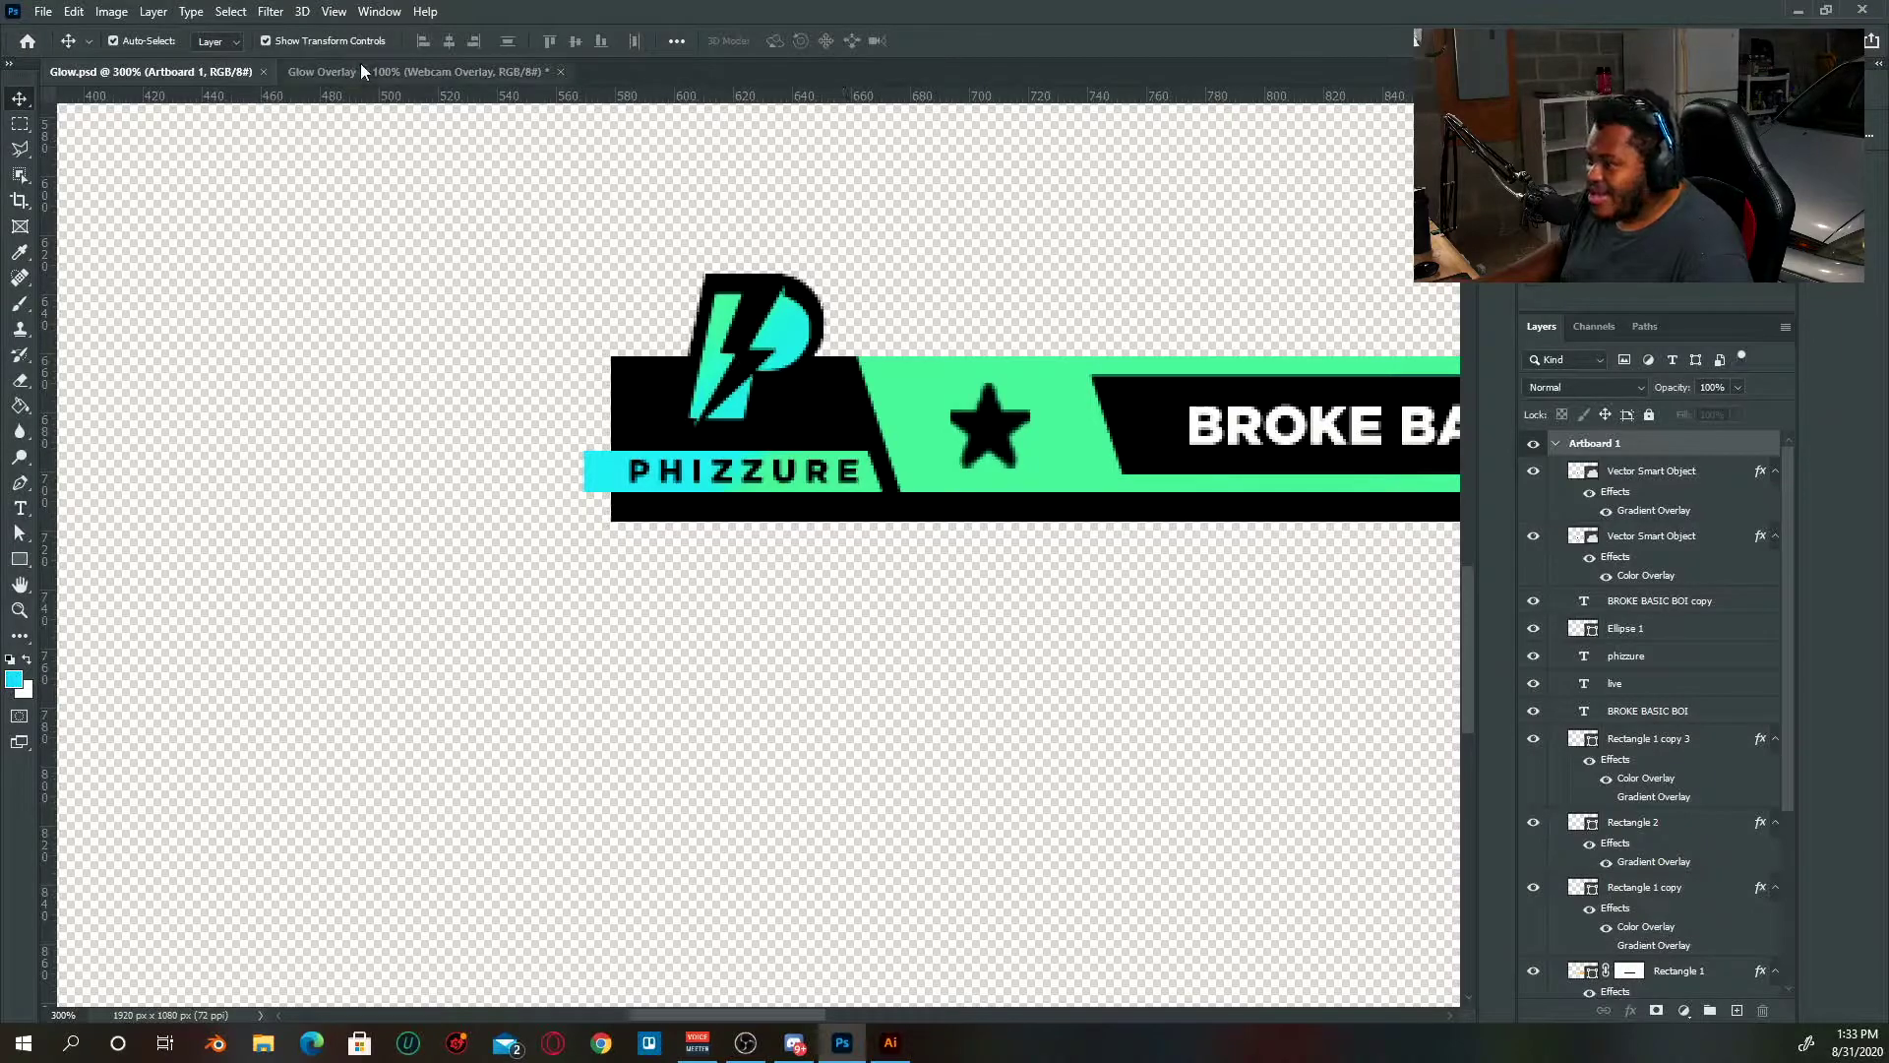
pyautogui.click(394, 72)
pyautogui.hotkey('ctrl', '+')
pyautogui.hotkey('ctrl', '+')
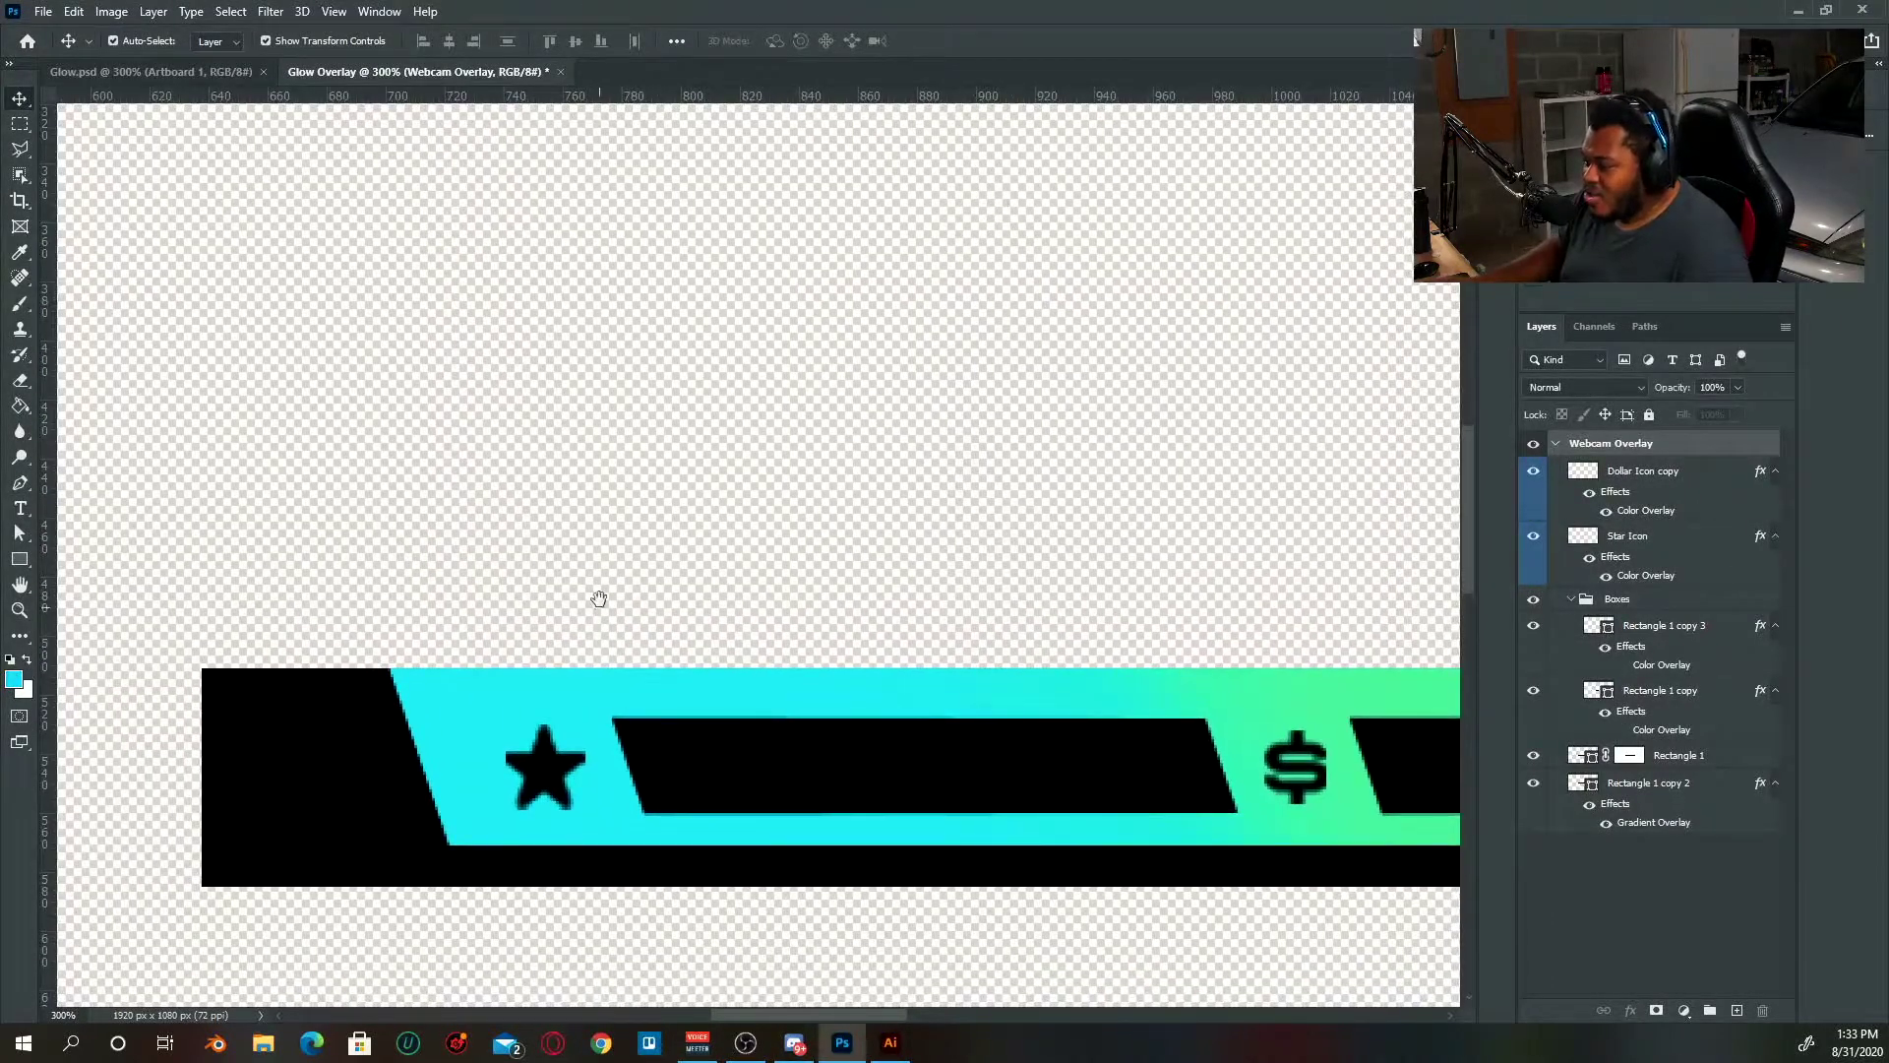
pyautogui.moveTo(595, 595); pyautogui.dragTo(793, 472)
pyautogui.hotkey('ctrl', '-')
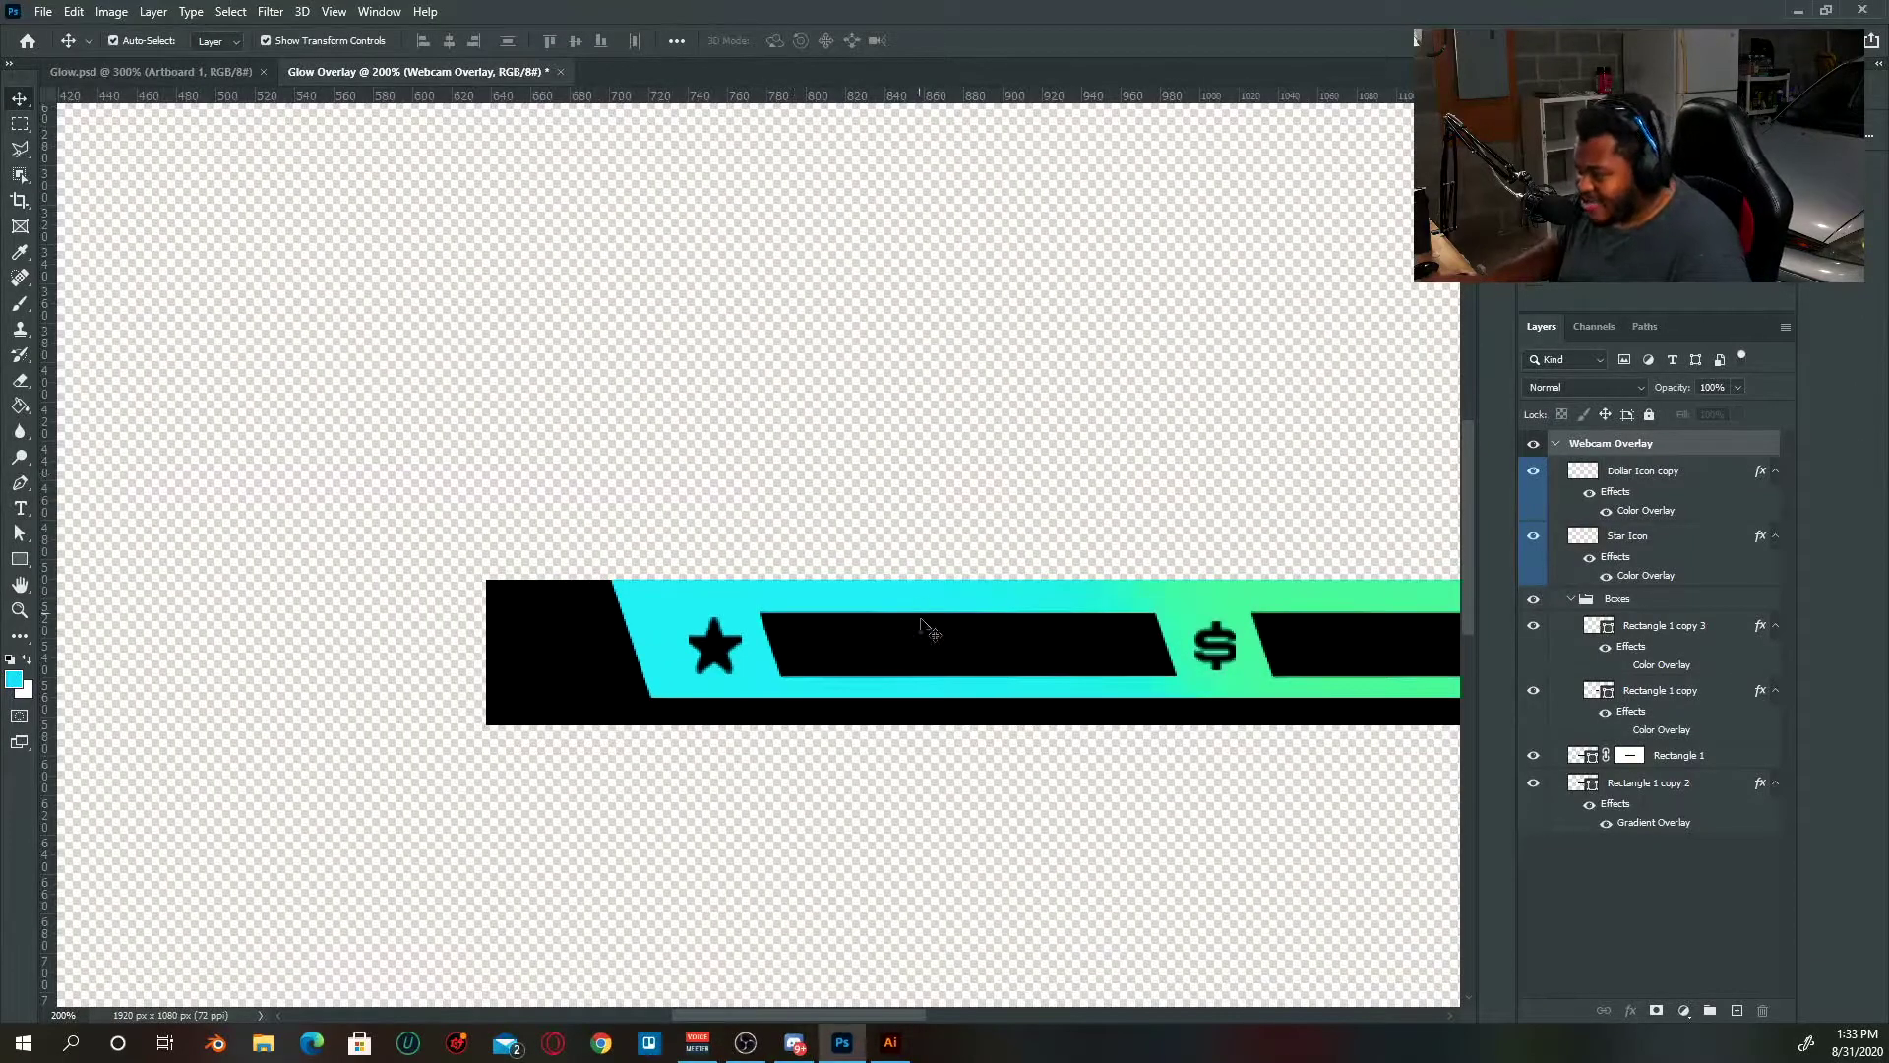
# - Place a copy of the first black box, scaled to 50%, across the bar's black end, flush with the gradient's lower edge
pyautogui.click(935, 666)
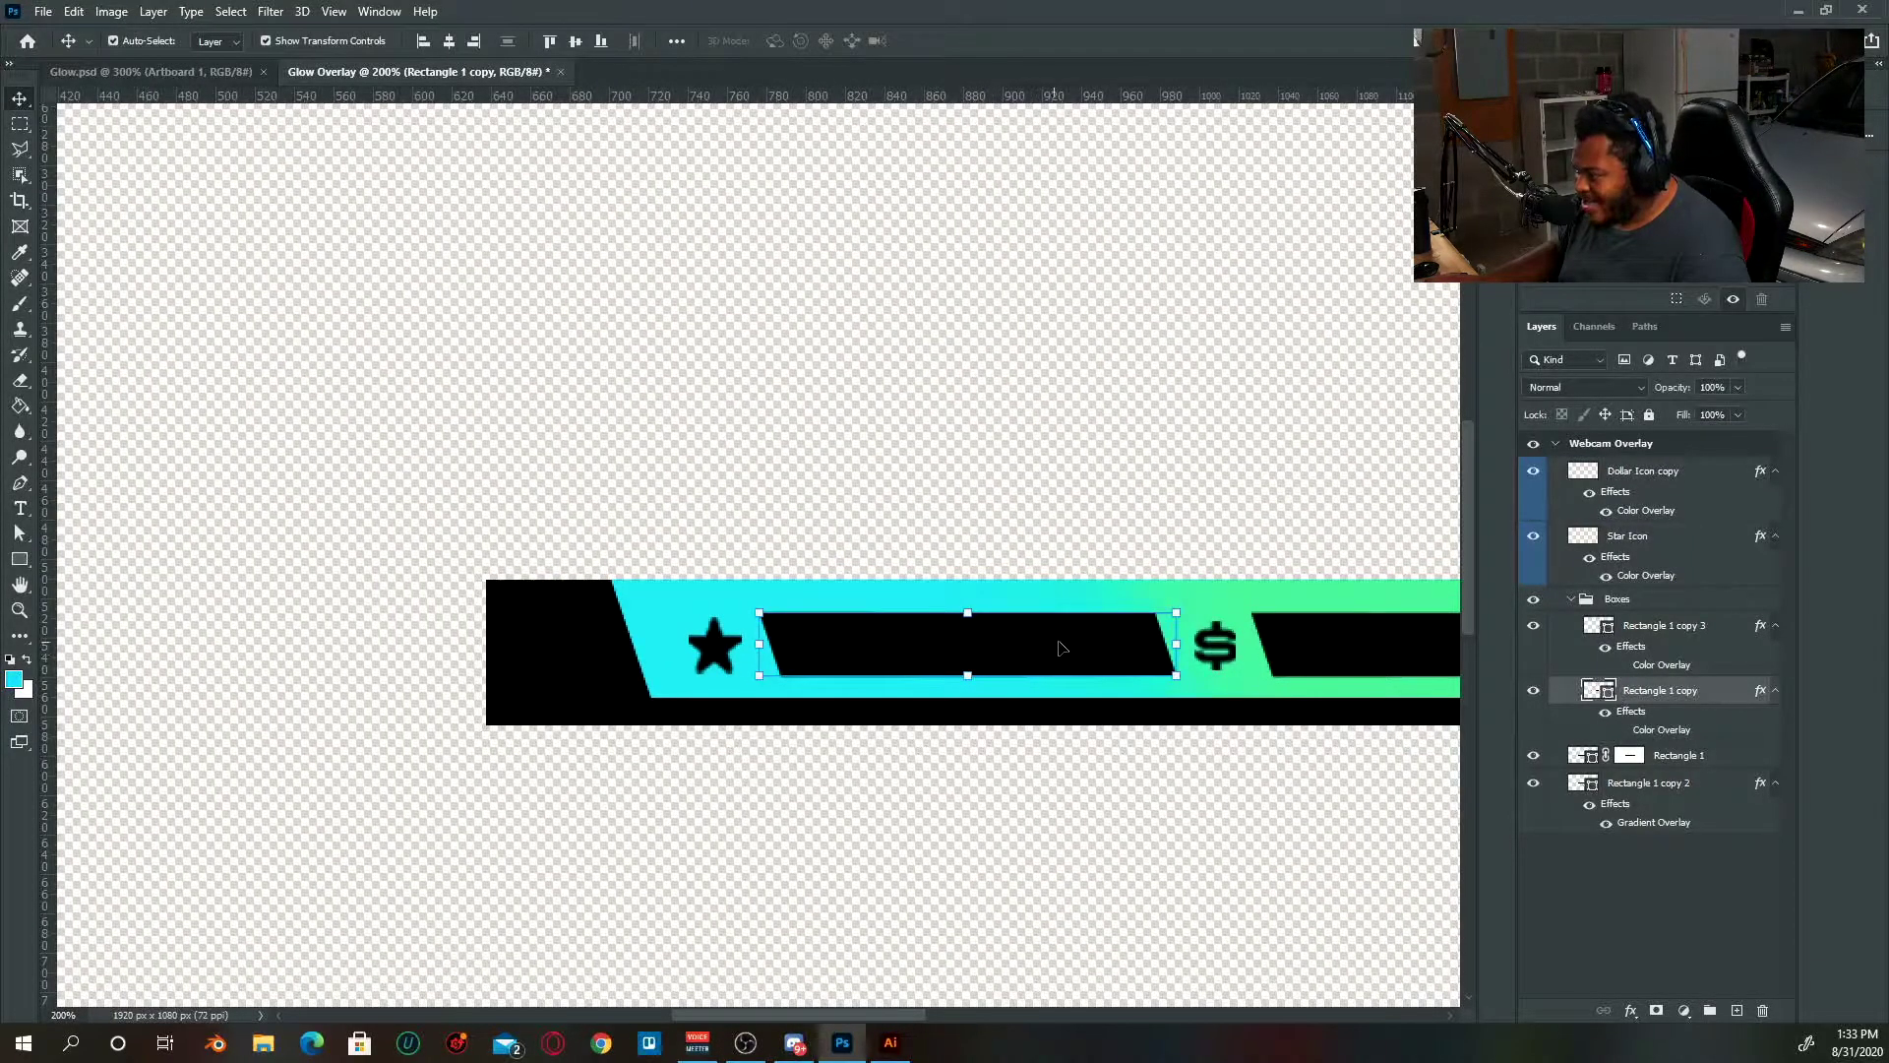
pyautogui.moveTo(1060, 648); pyautogui.dragTo(539, 669)
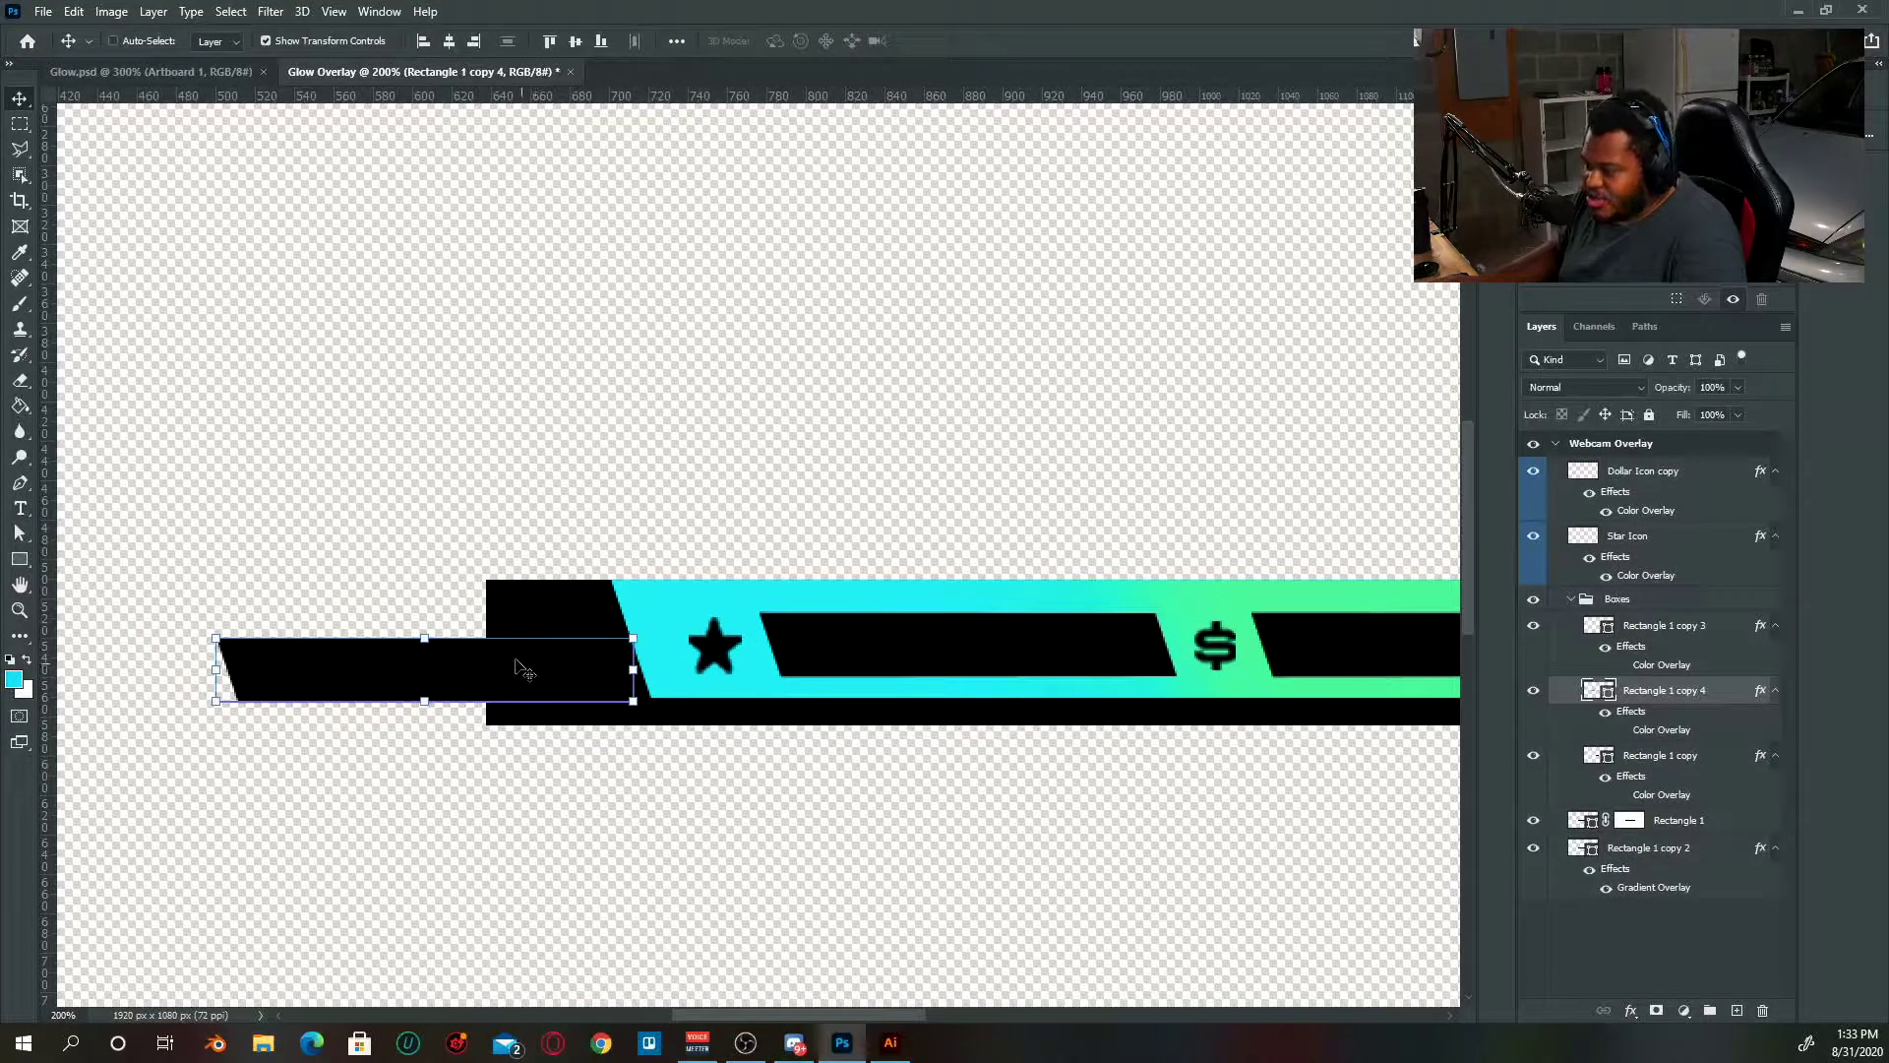
pyautogui.hotkey('ctrl', 't')
pyautogui.moveTo(424, 635); pyautogui.dragTo(611, 686)
pyautogui.hotkey('ctrl', '+')
pyautogui.hotkey('ctrl', '+')
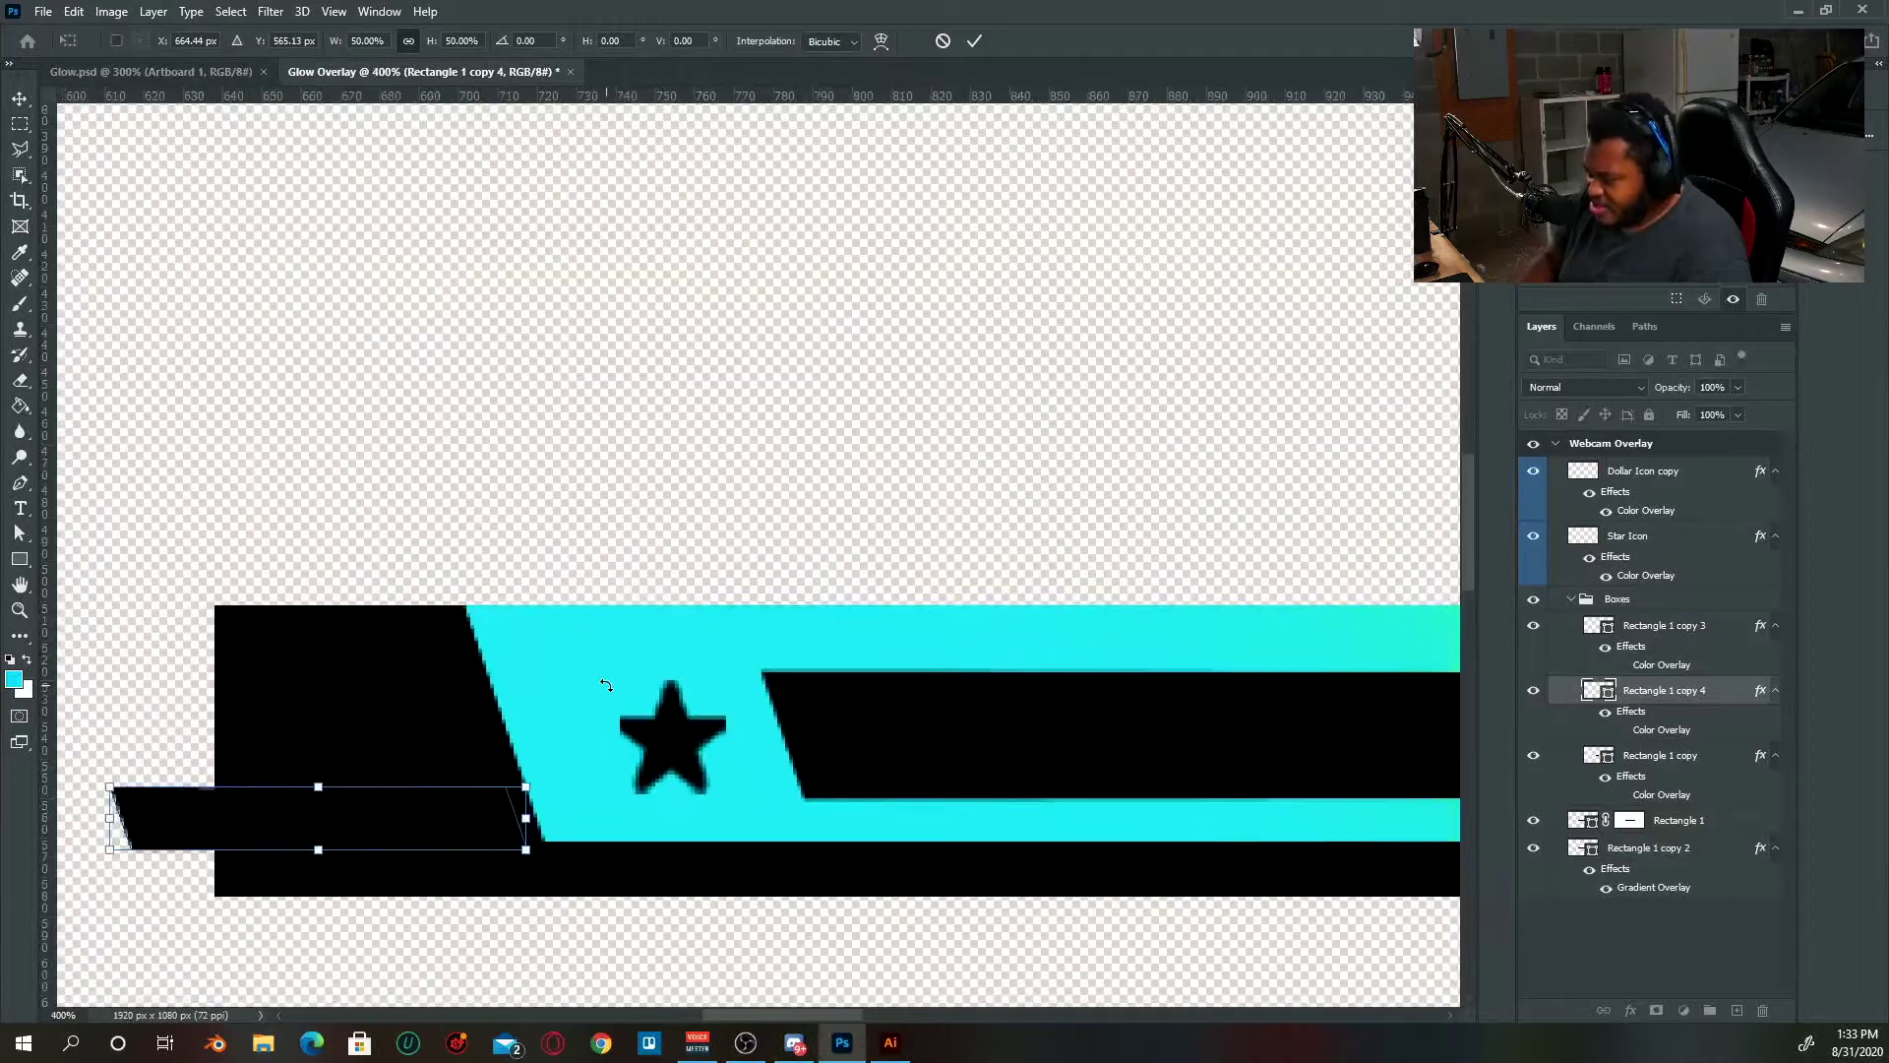
pyautogui.press('Up')
pyautogui.press('Up')
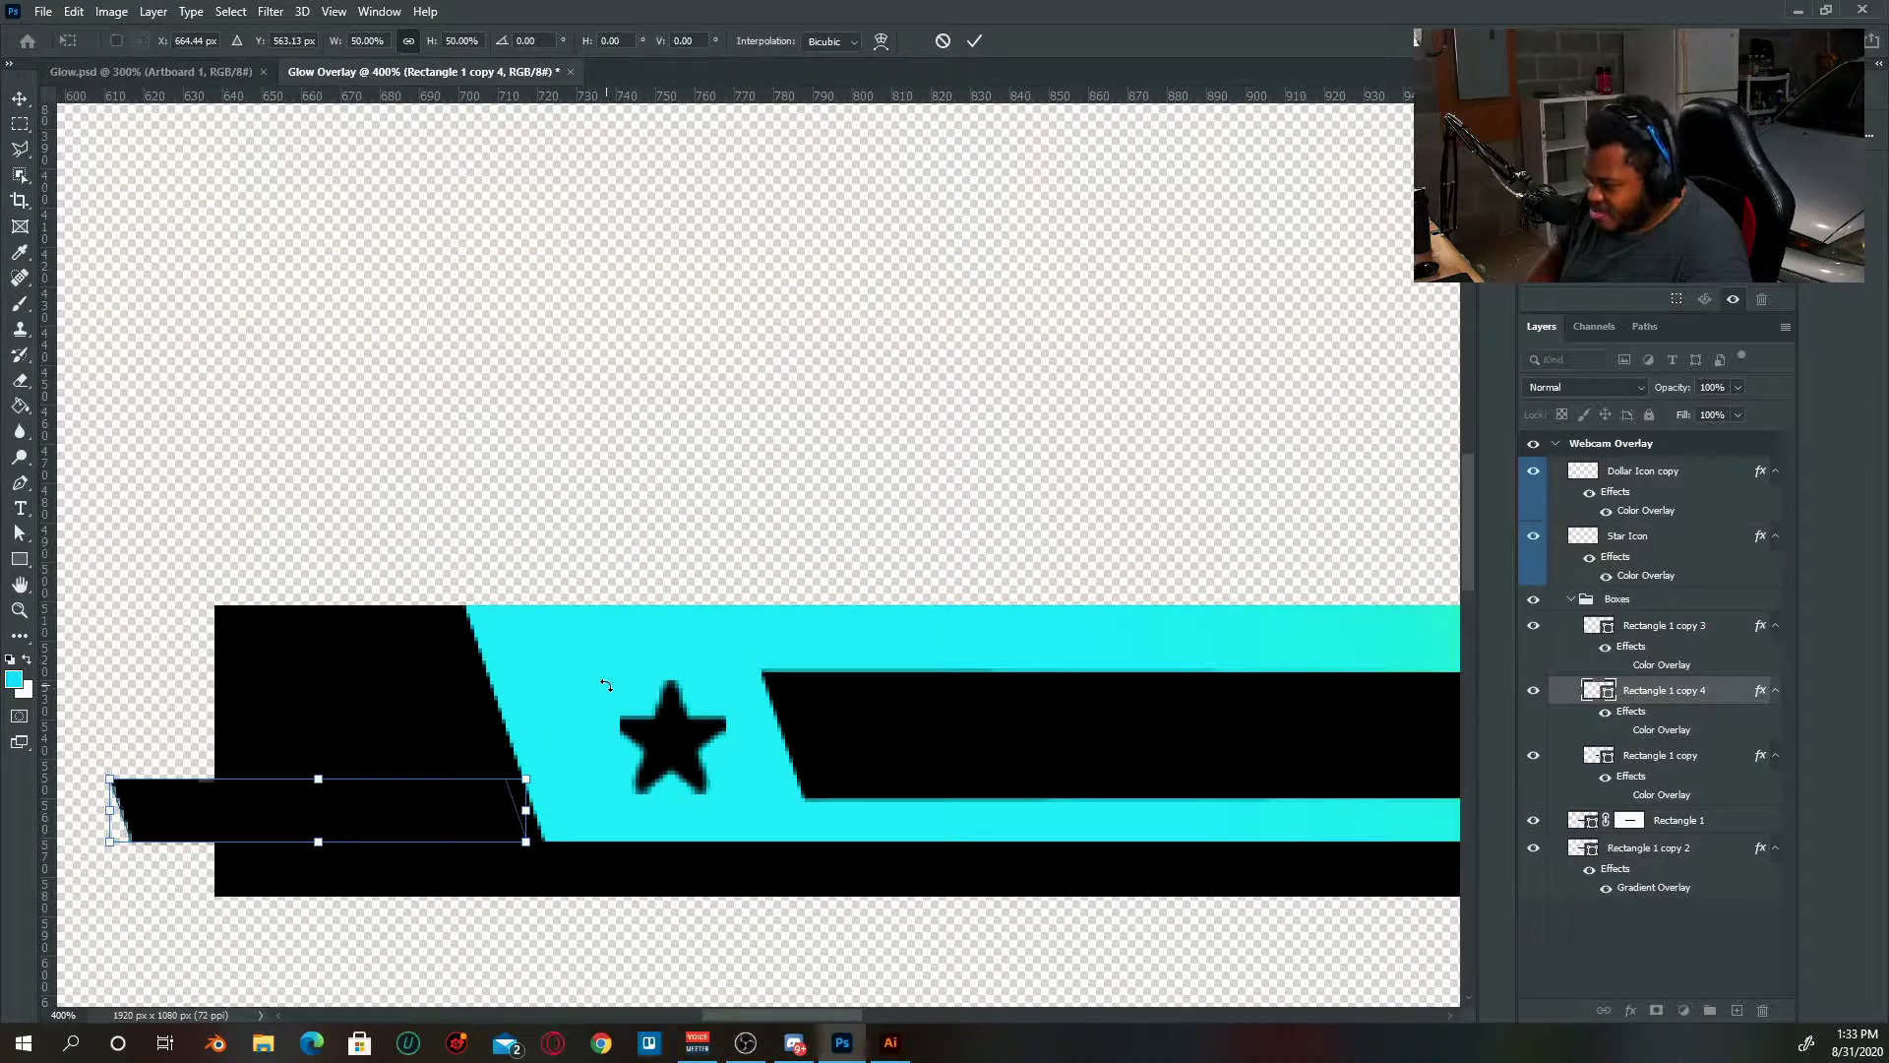
pyautogui.press('Return')
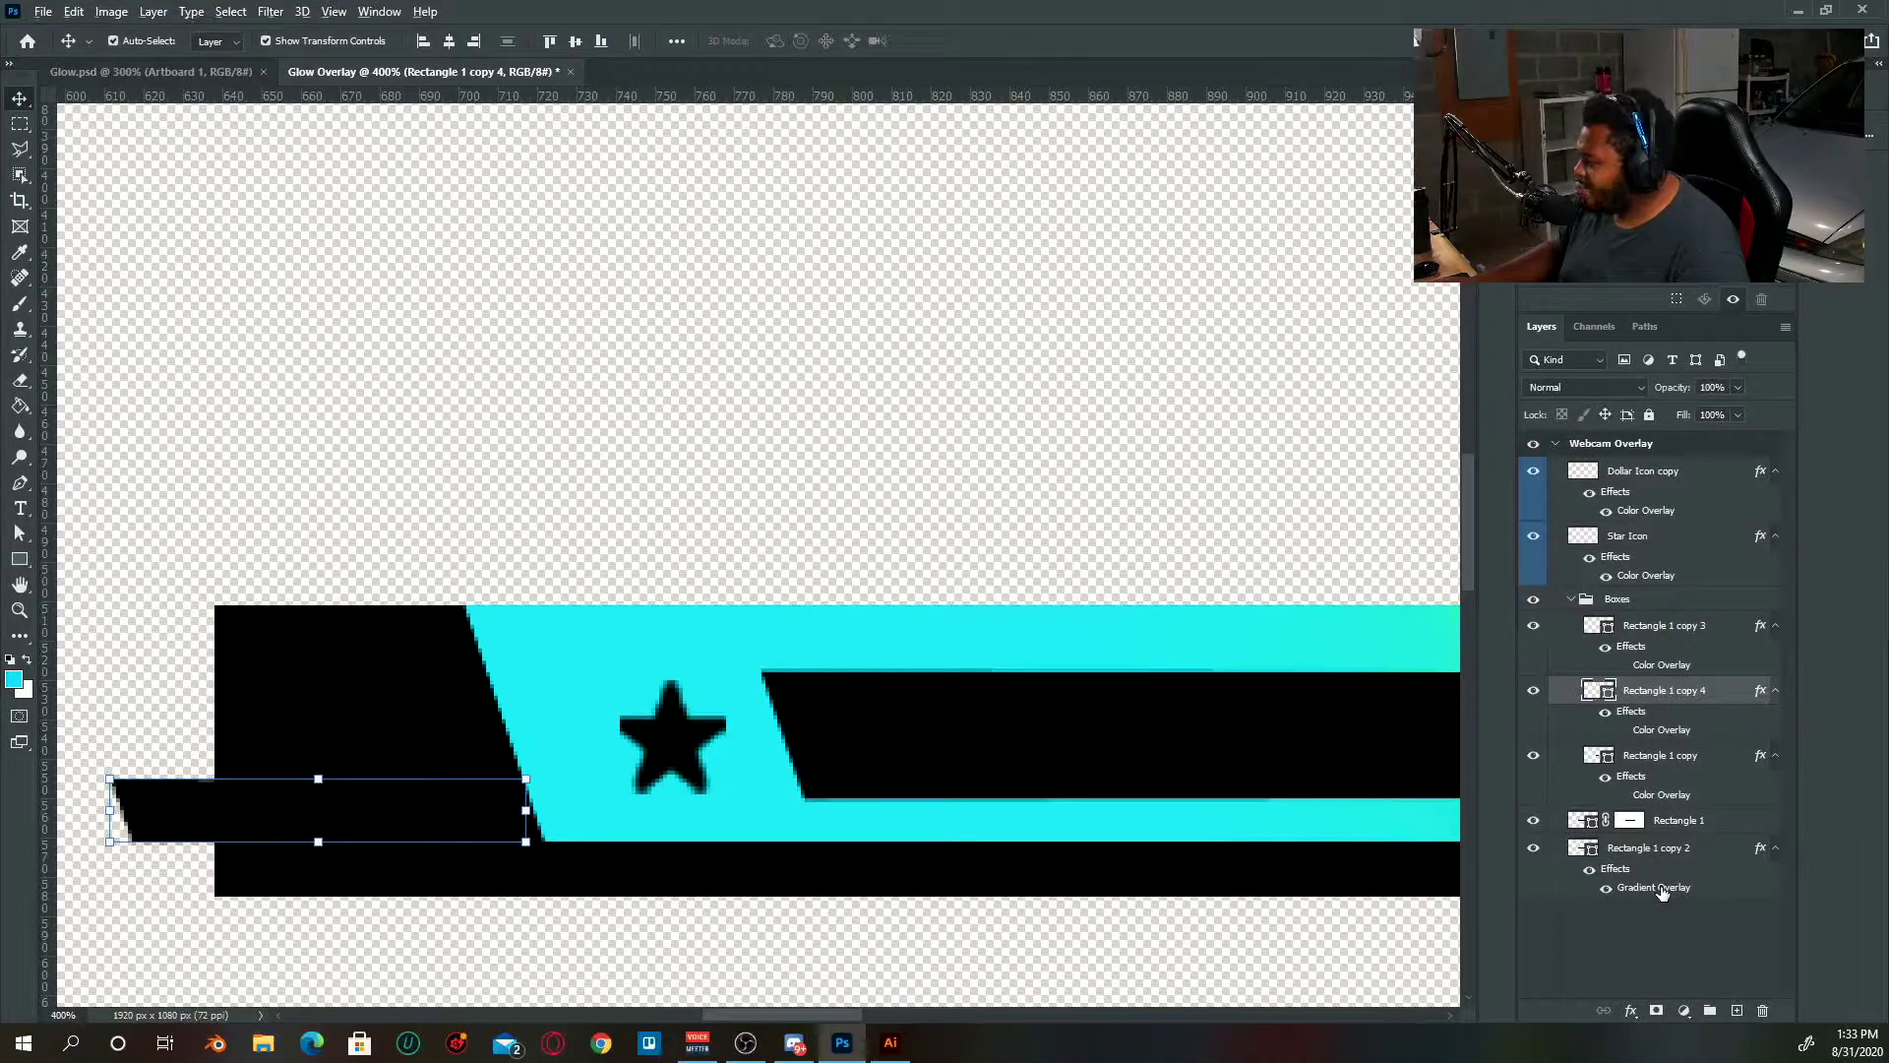
# - Copy the Gradient Overlay effect from Rectangle 1 copy 2 to the small slanted strip and reverse its gradient
pyautogui.moveTo(1661, 892); pyautogui.dragTo(1682, 701)
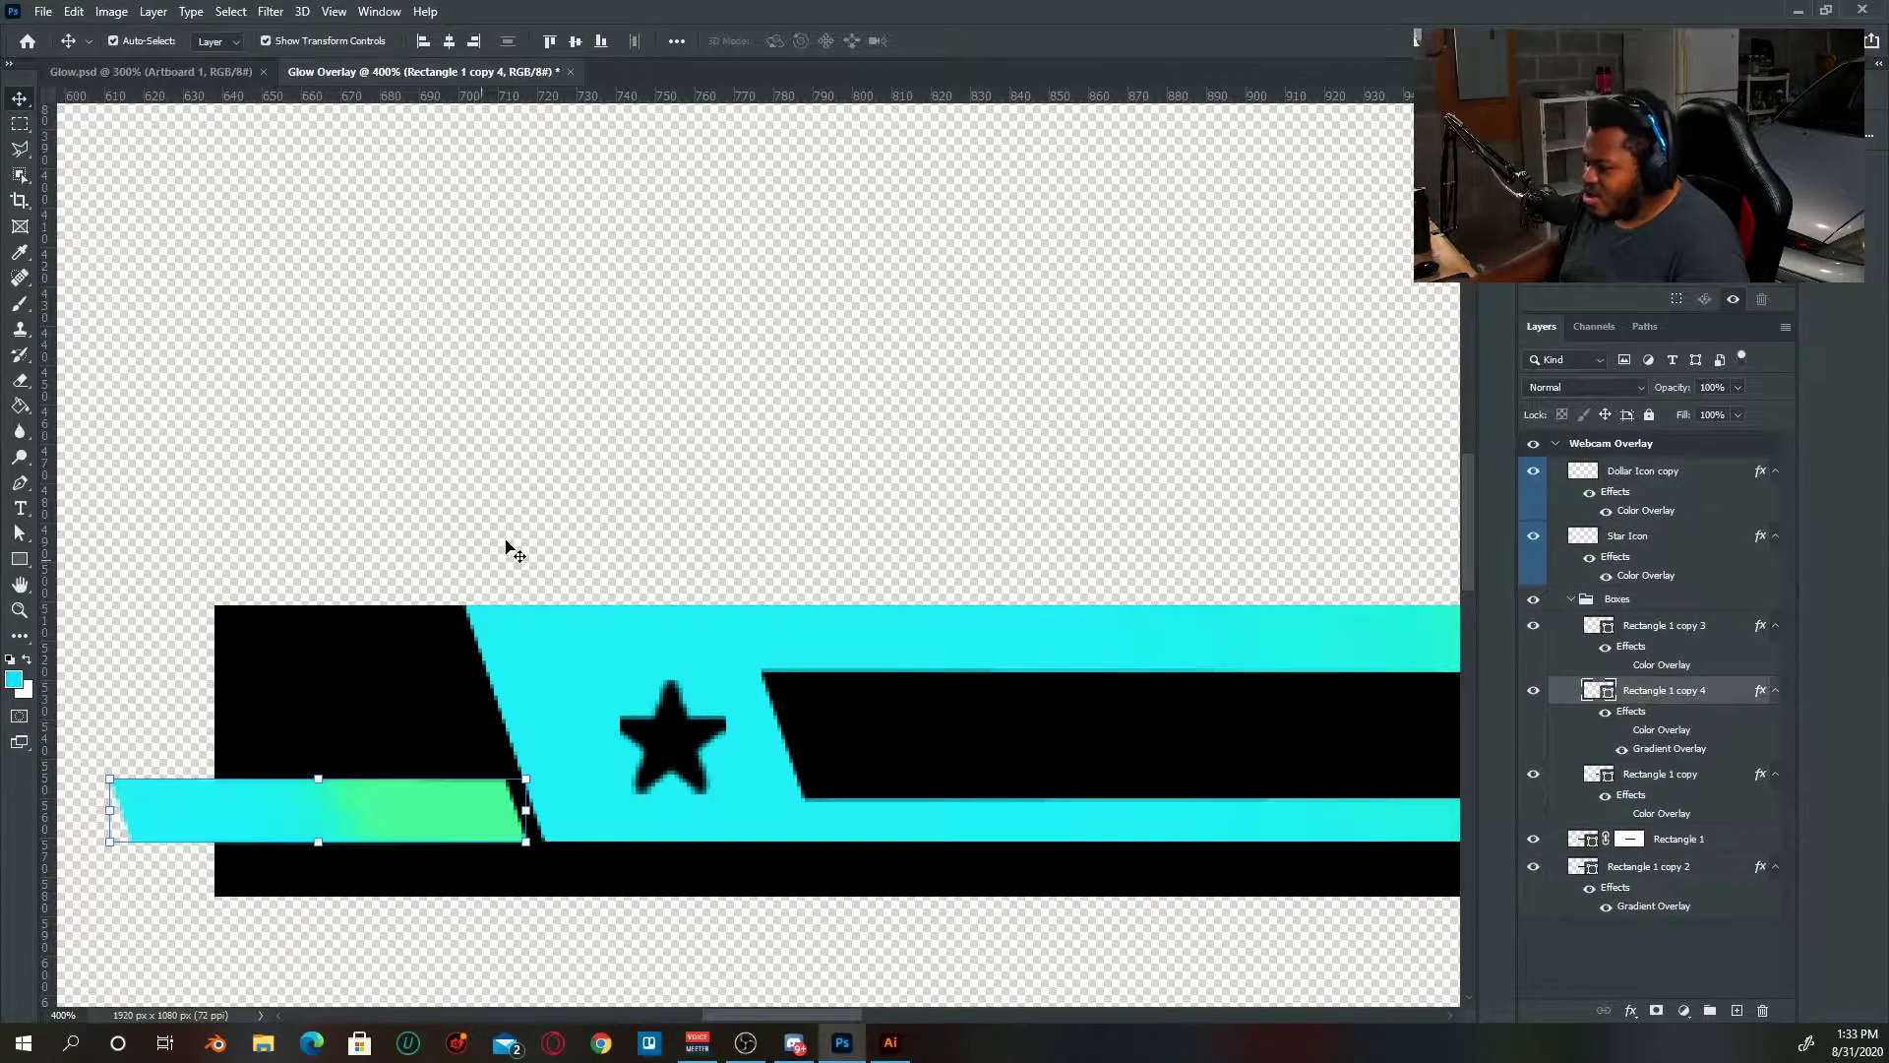
pyautogui.doubleClick(1659, 752)
pyautogui.click(1483, 446)
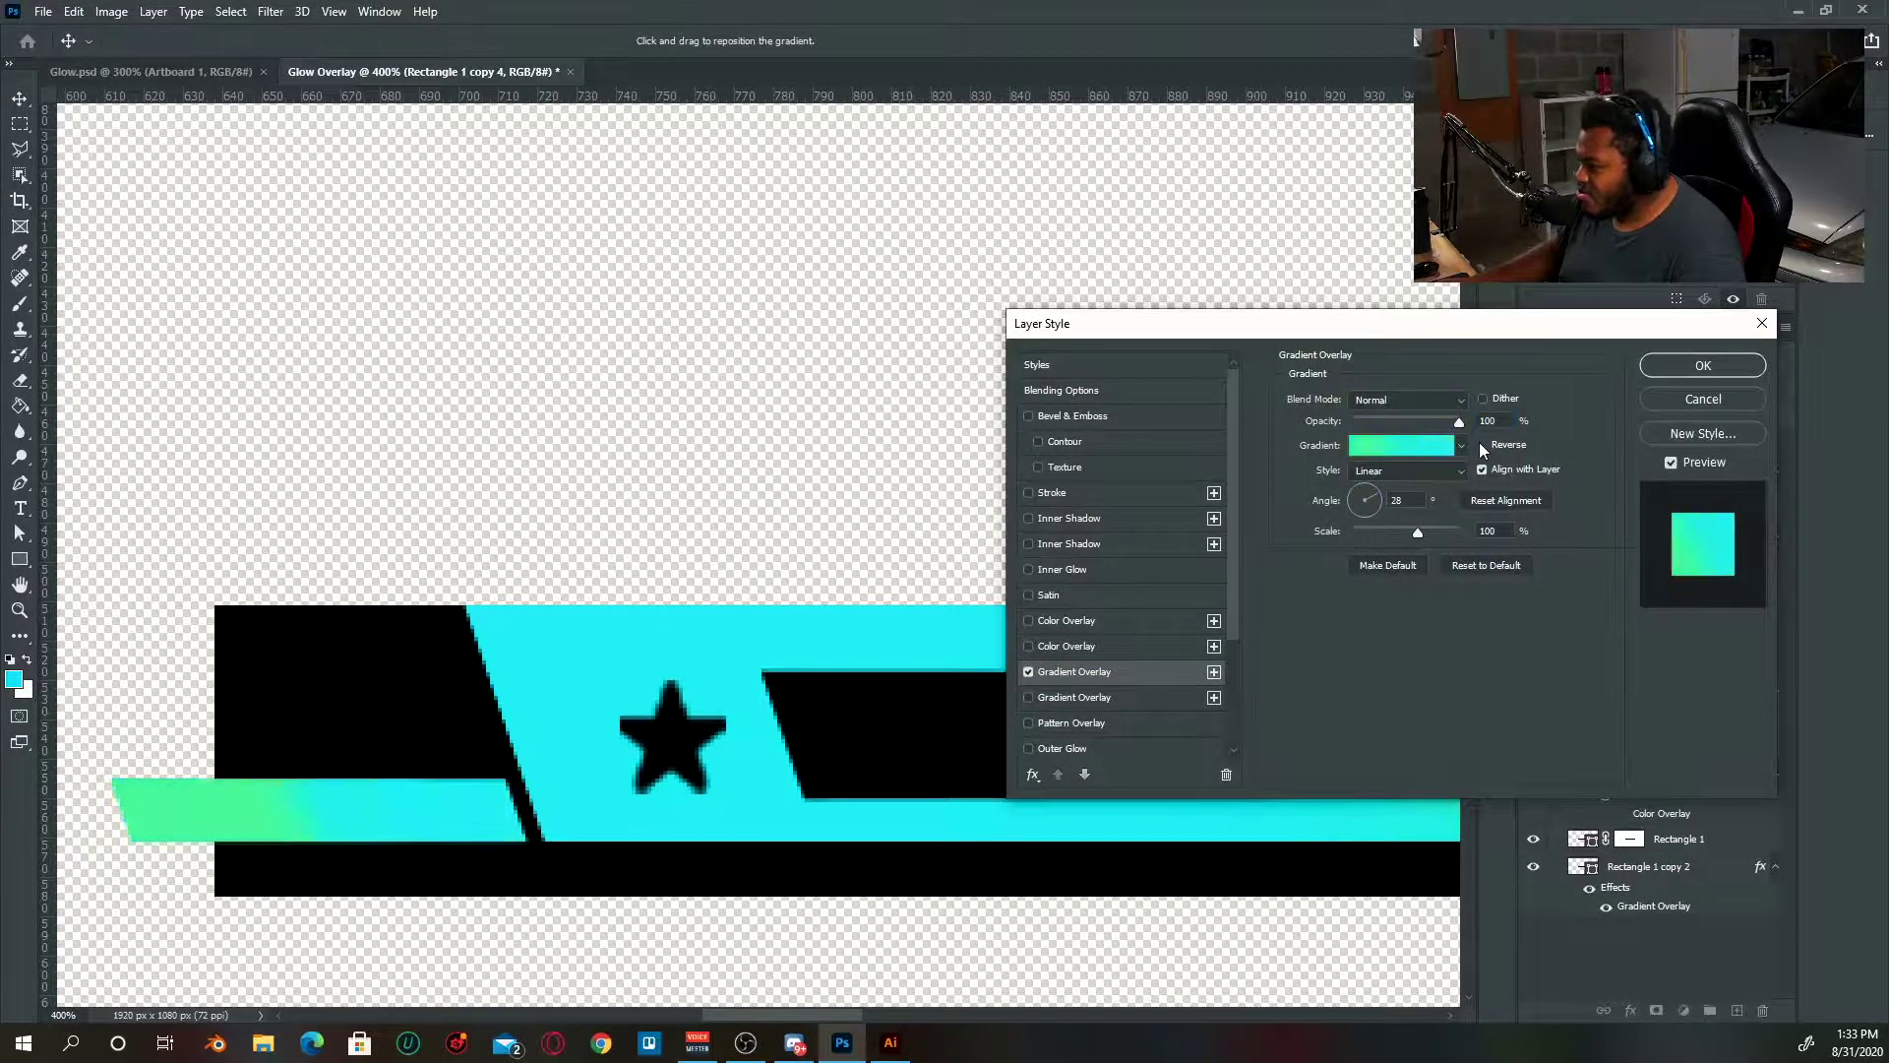
pyautogui.click(1698, 366)
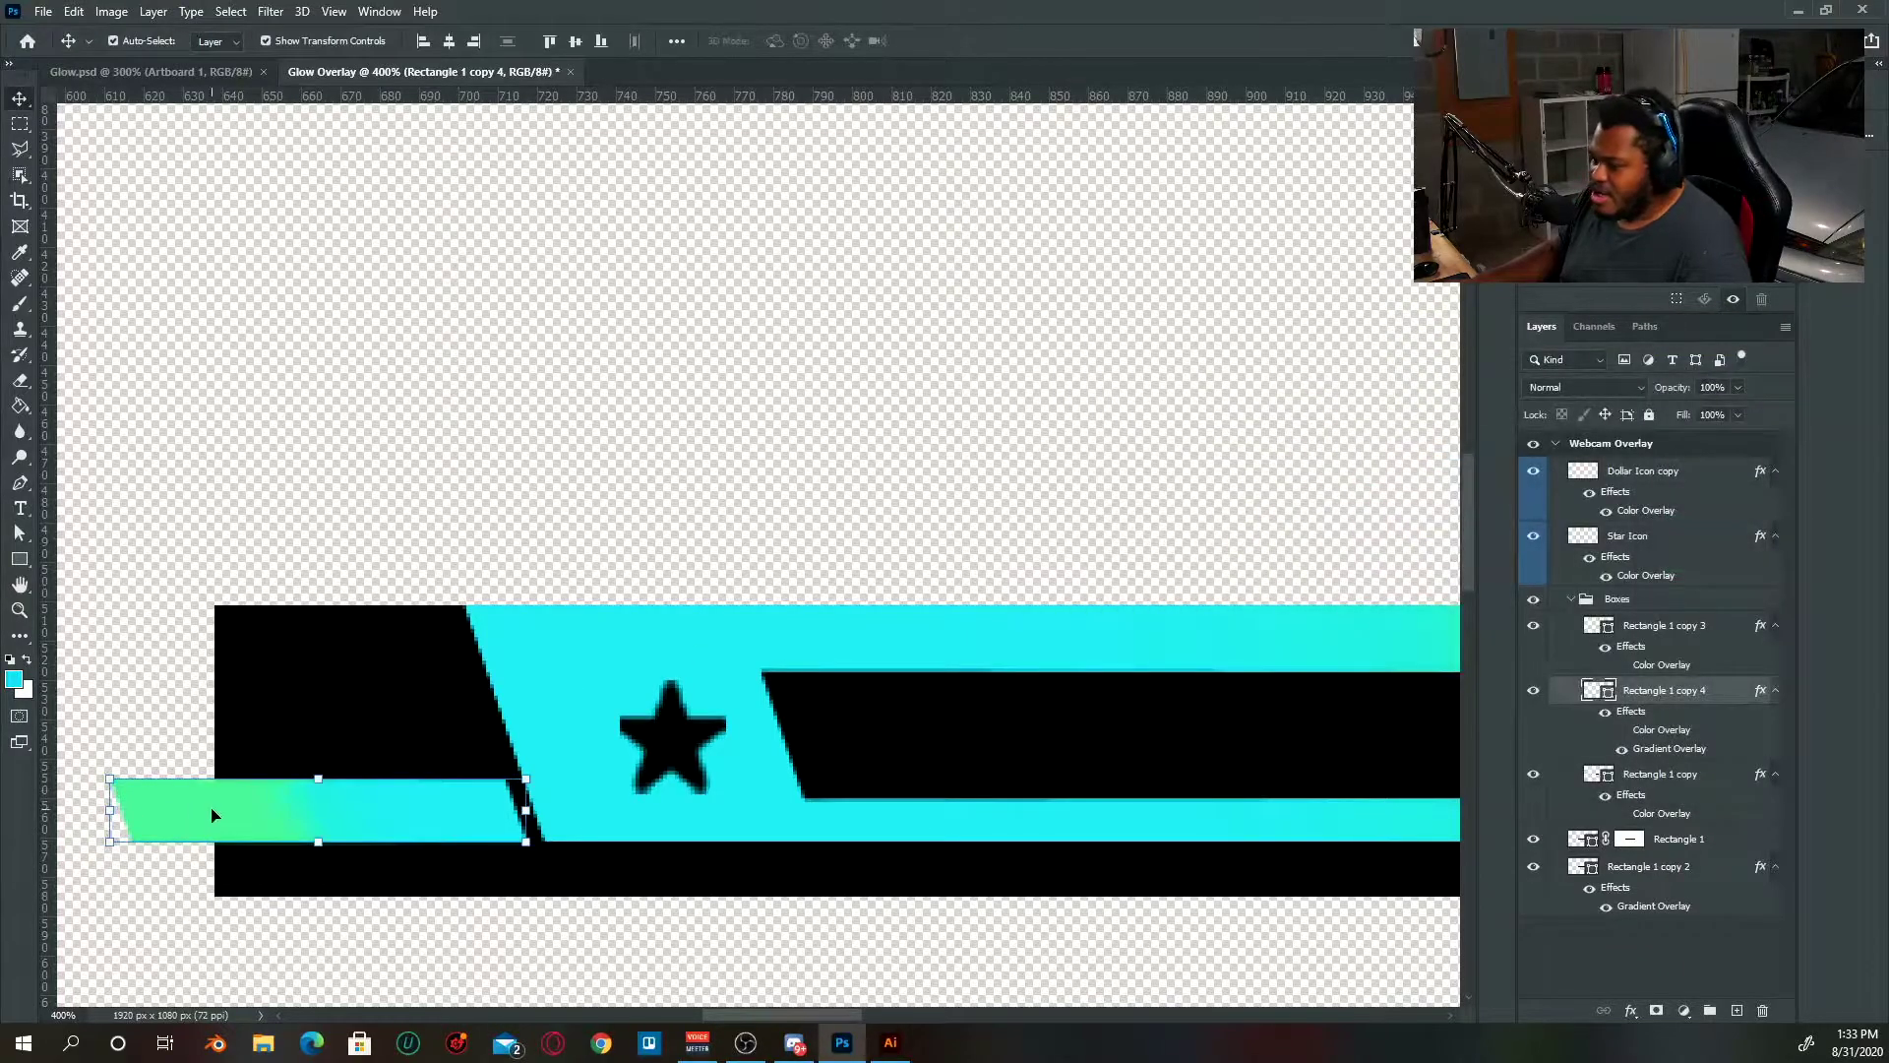
# - Deselect the layers and examine how the small gradient strip sits against the slanted edge and the rest of the bar
pyautogui.scroll(-2, 872, 818)
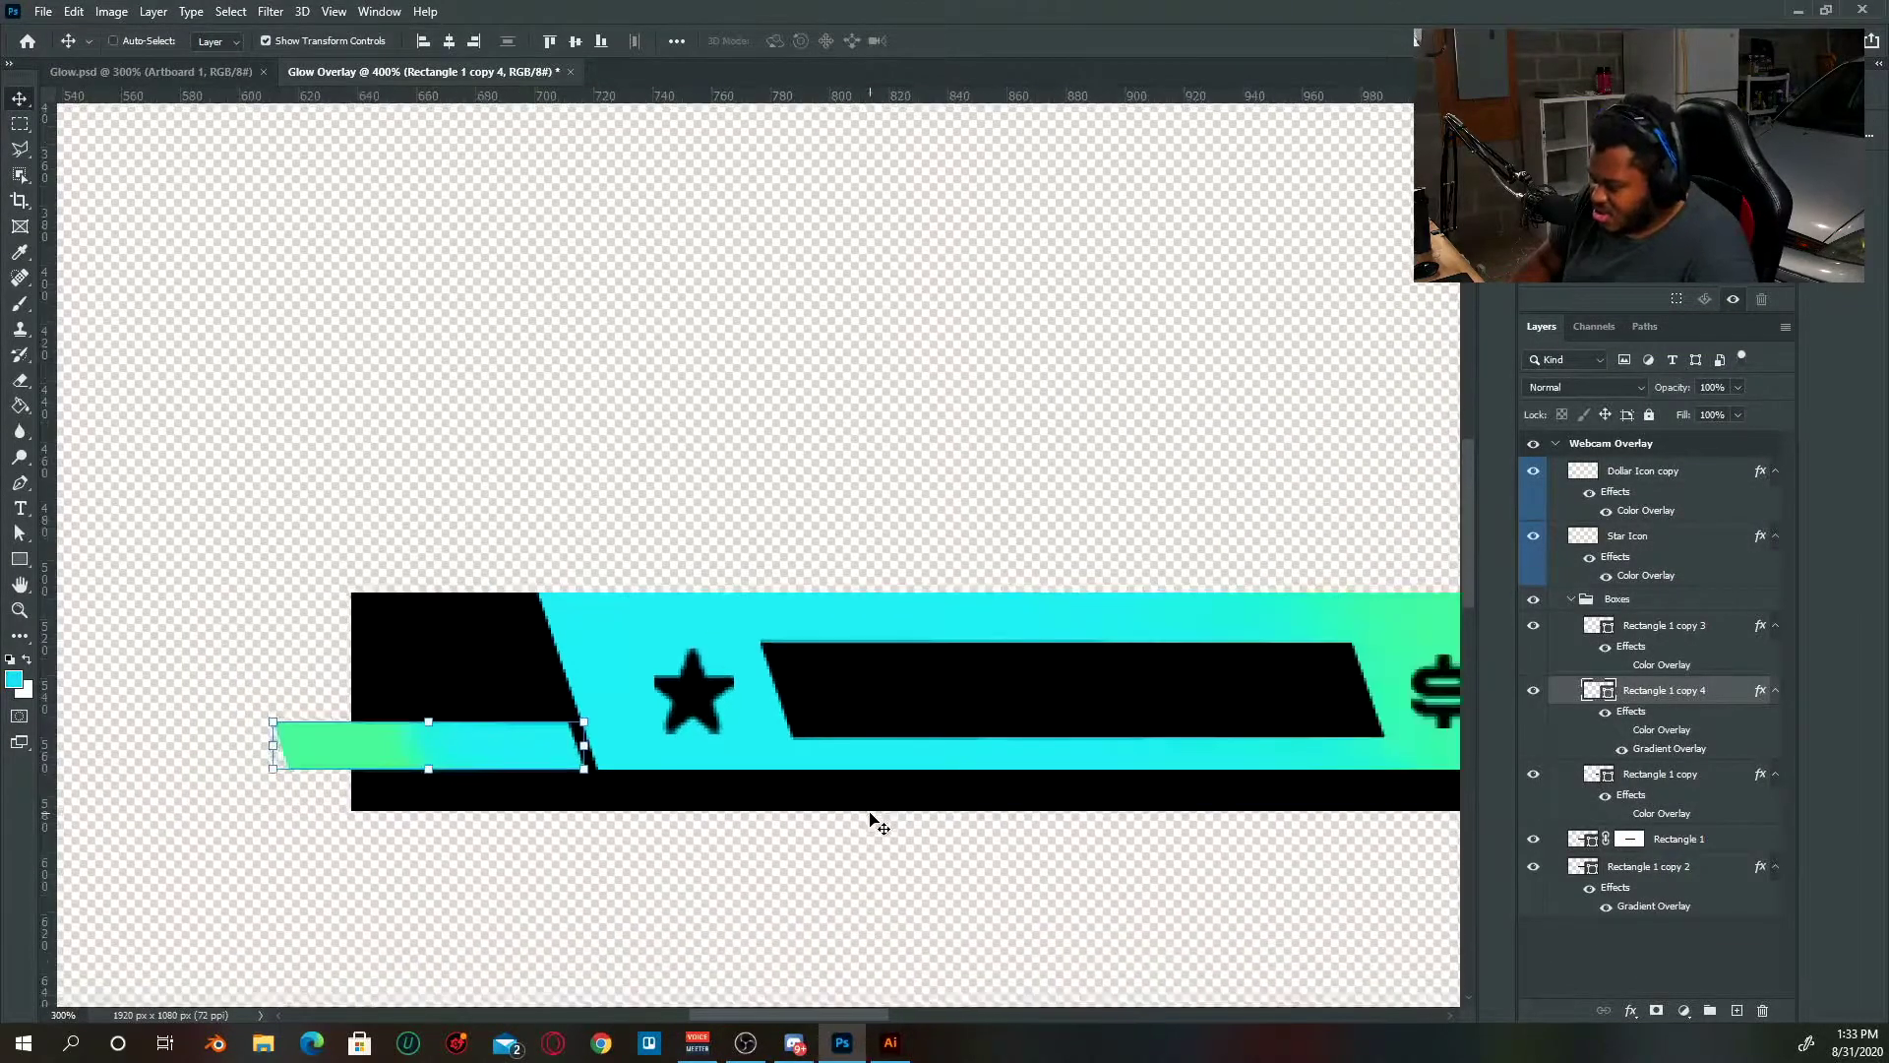
pyautogui.moveTo(1265, 772); pyautogui.dragTo(1054, 869)
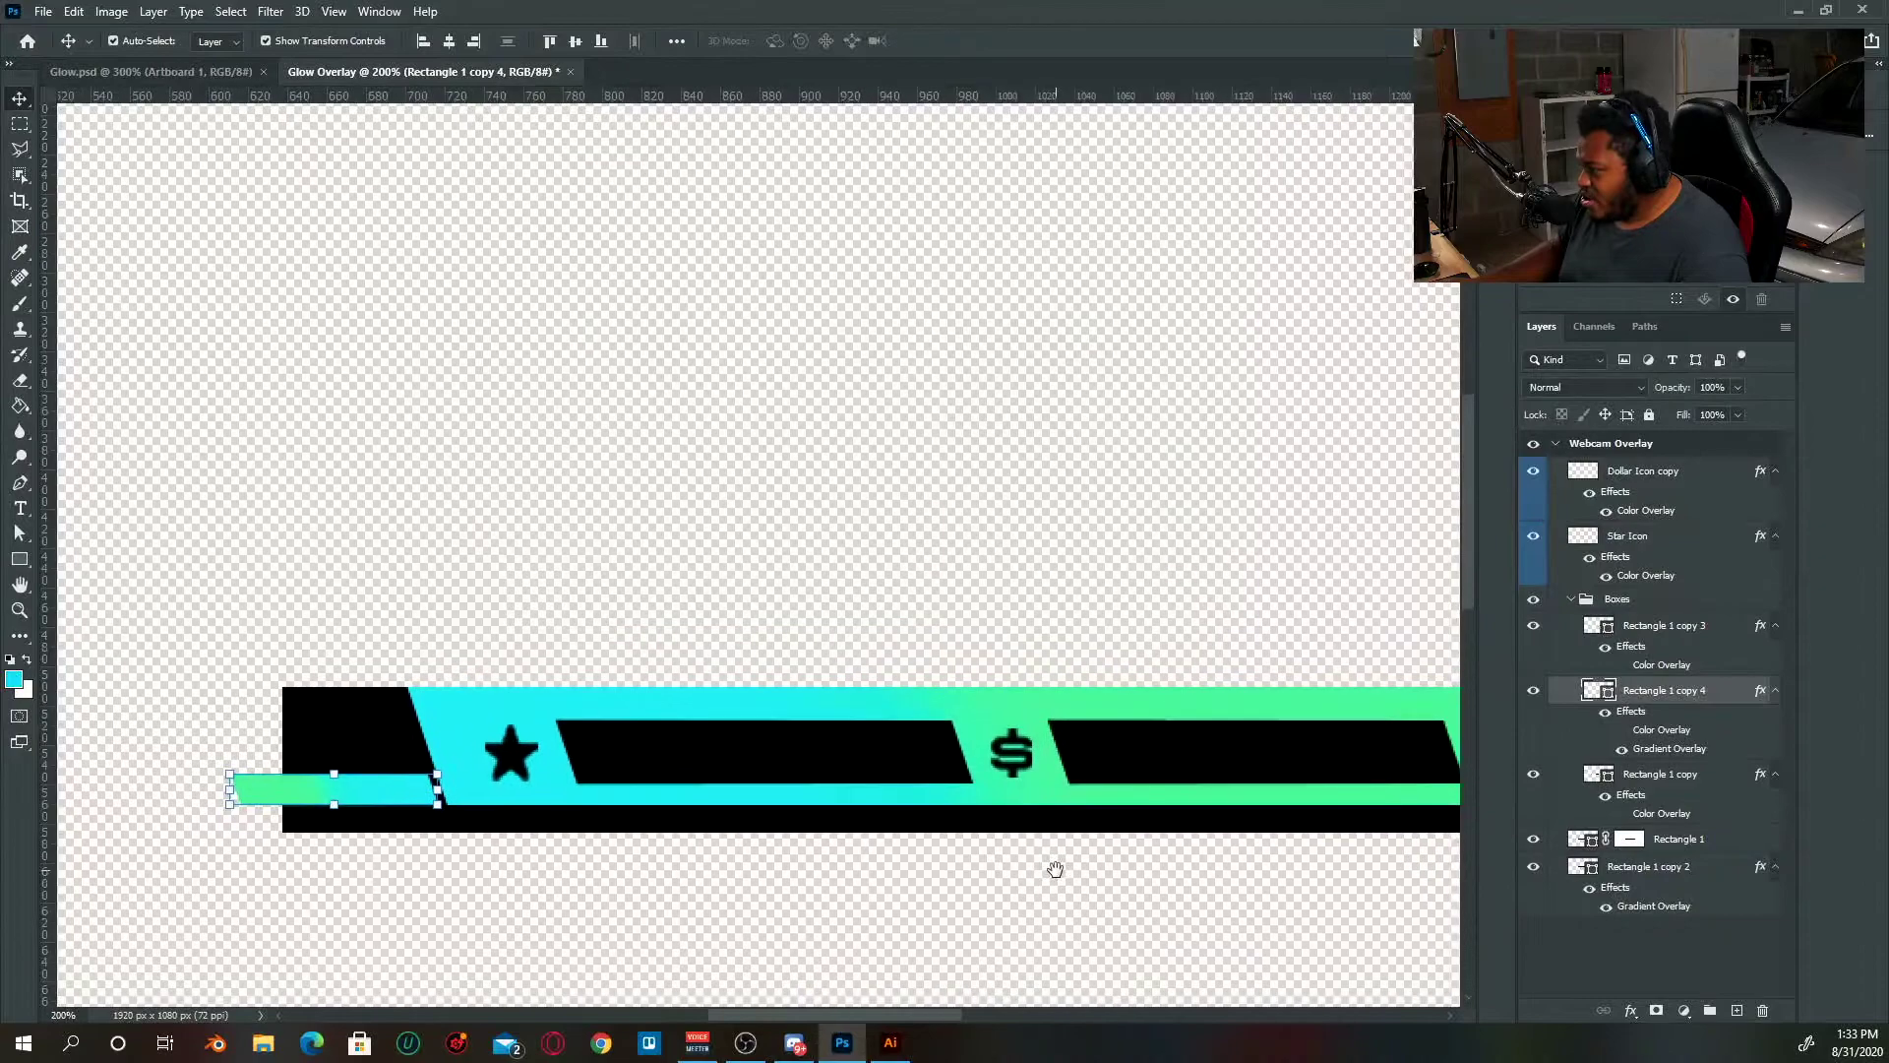
pyautogui.moveTo(919, 843); pyautogui.dragTo(1111, 816)
pyautogui.click(906, 558)
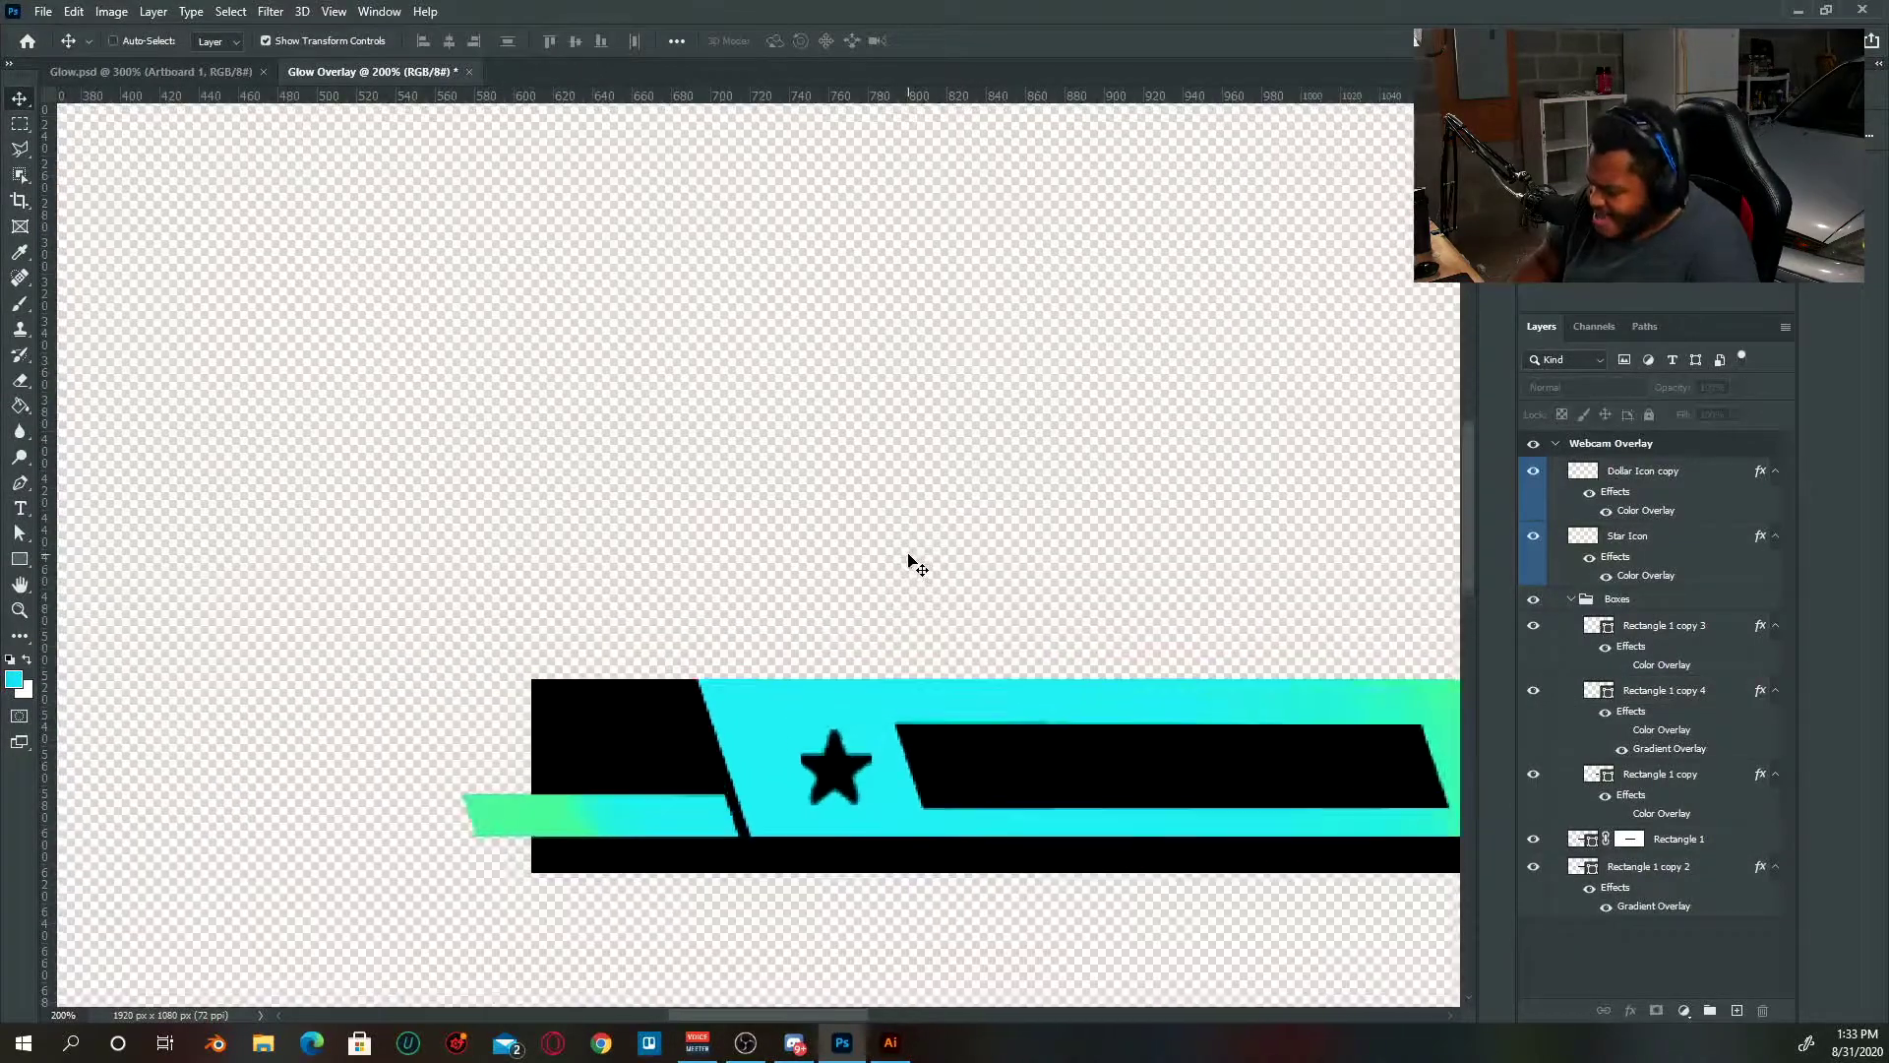
pyautogui.hotkey('ctrl', '+')
pyautogui.moveTo(908, 558); pyautogui.dragTo(962, 339)
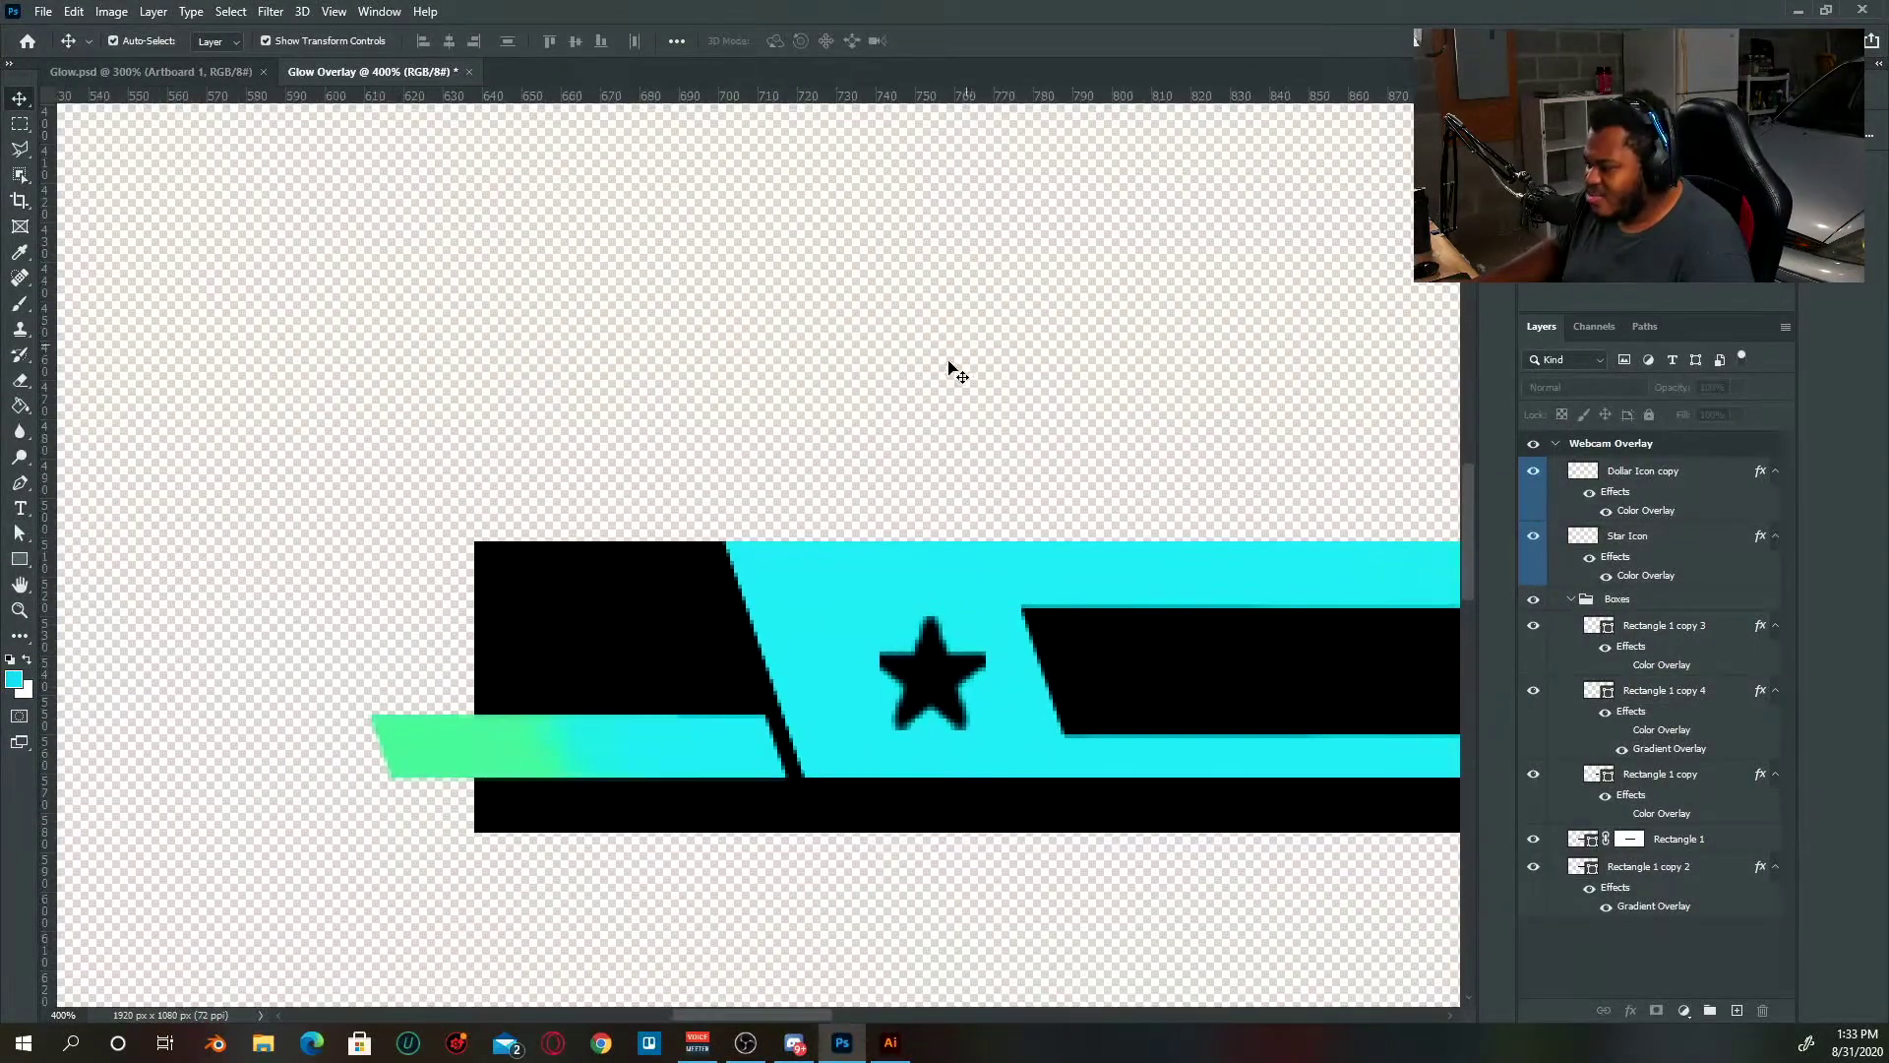
pyautogui.hotkey('ctrl', '-')
pyautogui.hotkey('ctrl', '-')
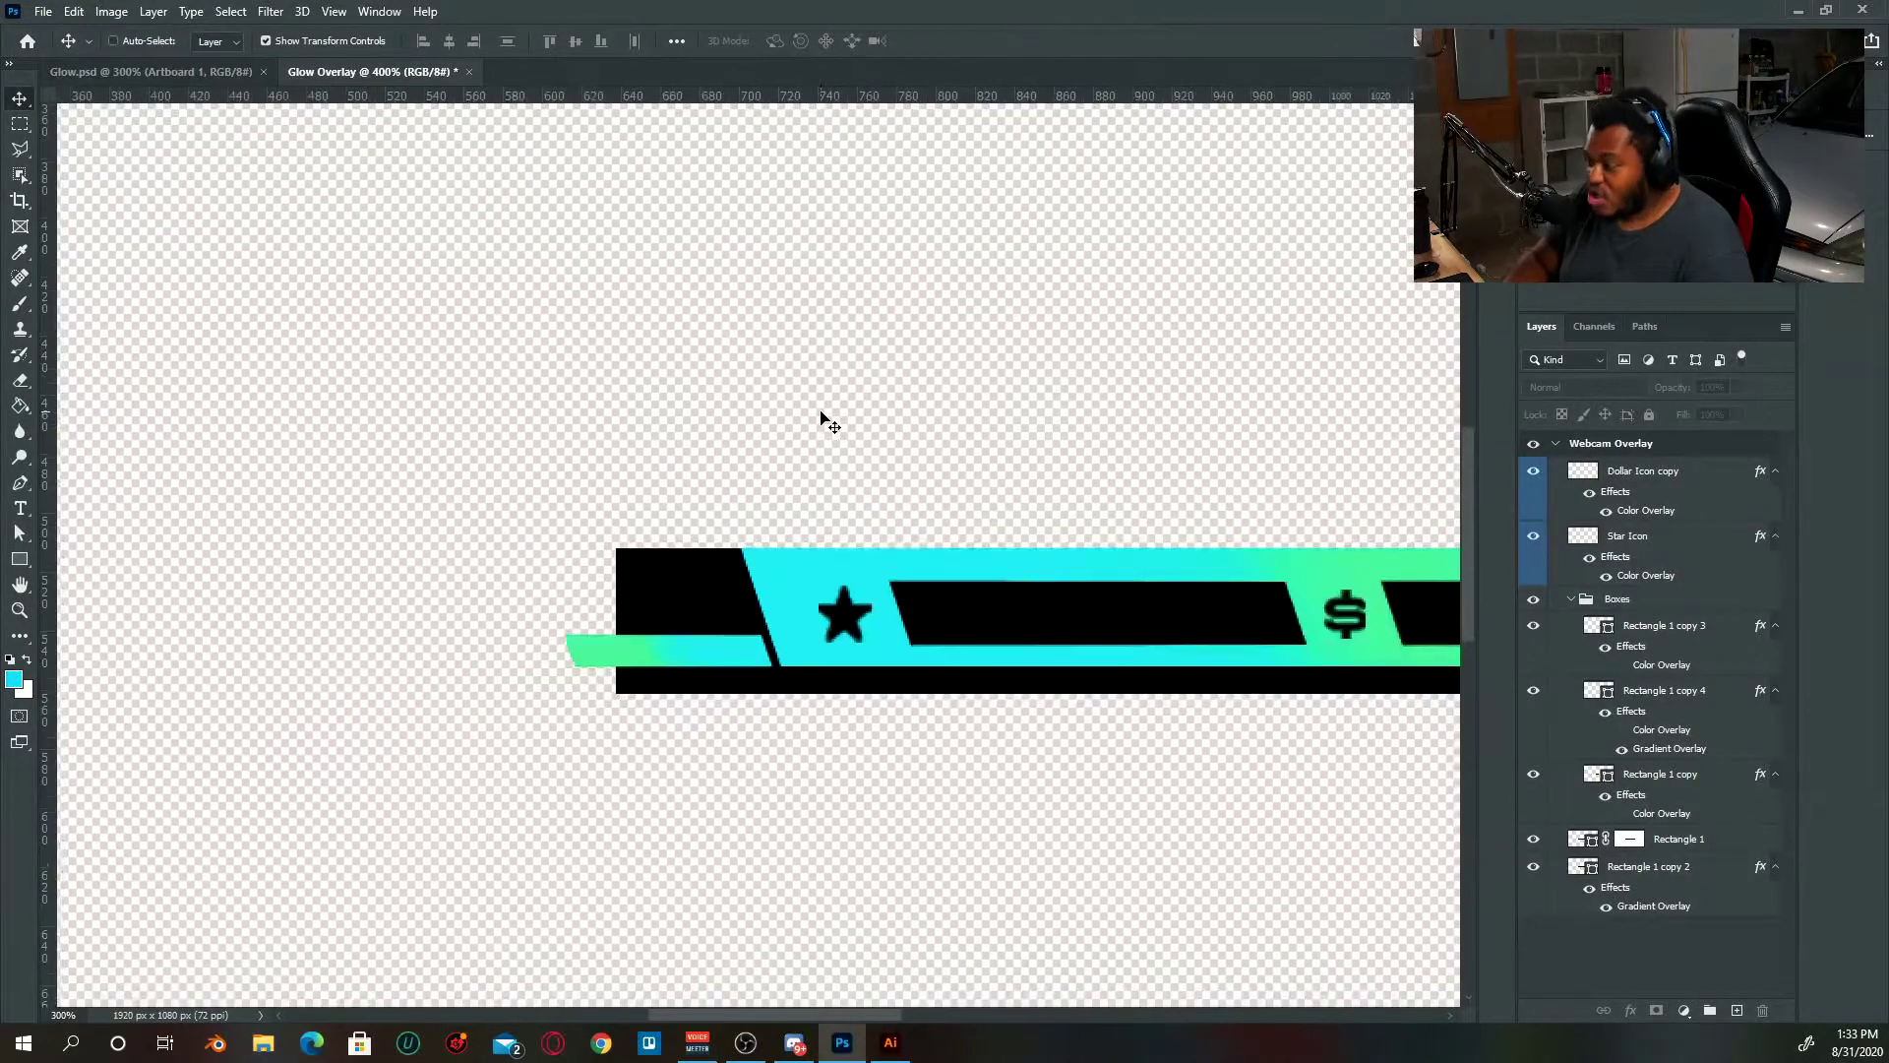
# - Duplicate both P logo layers from Glow.psd into Glow Overlay and place them on the bar's black end, above the small strip
pyautogui.click(122, 72)
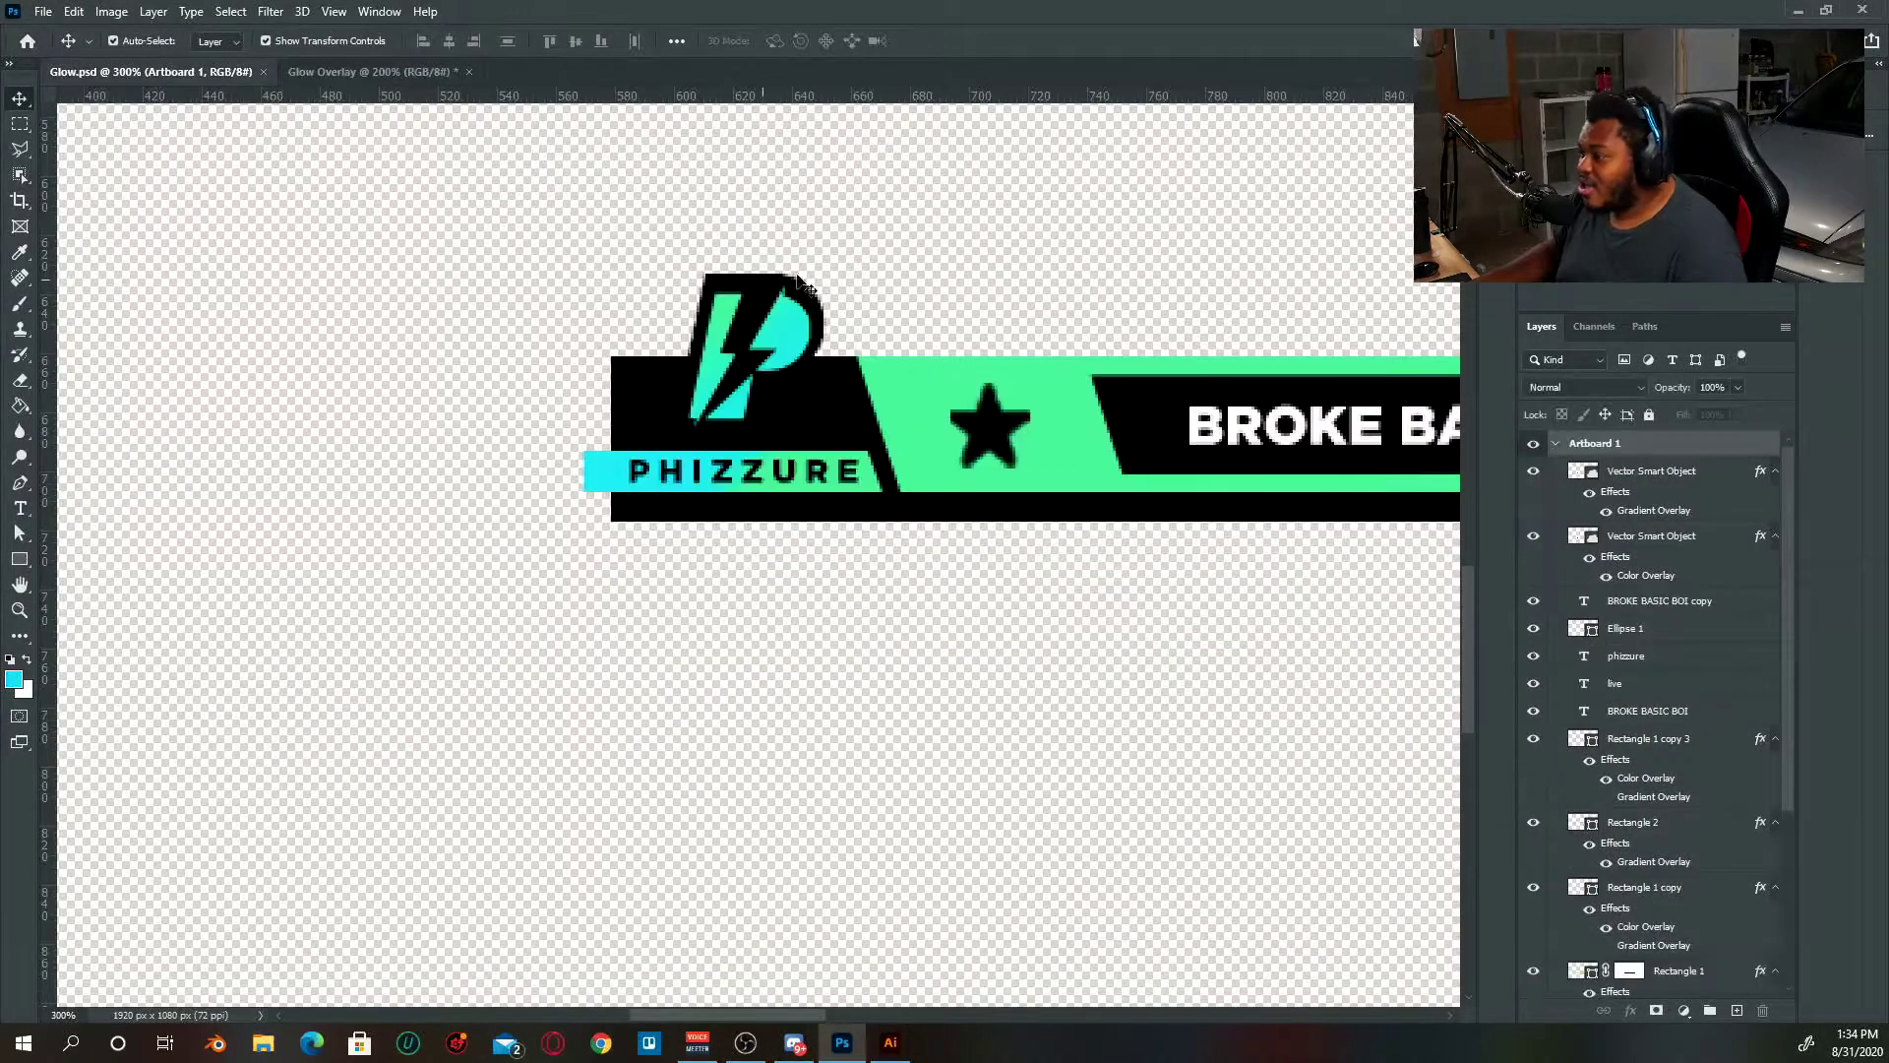
pyautogui.moveTo(774, 327); pyautogui.dragTo(783, 327)
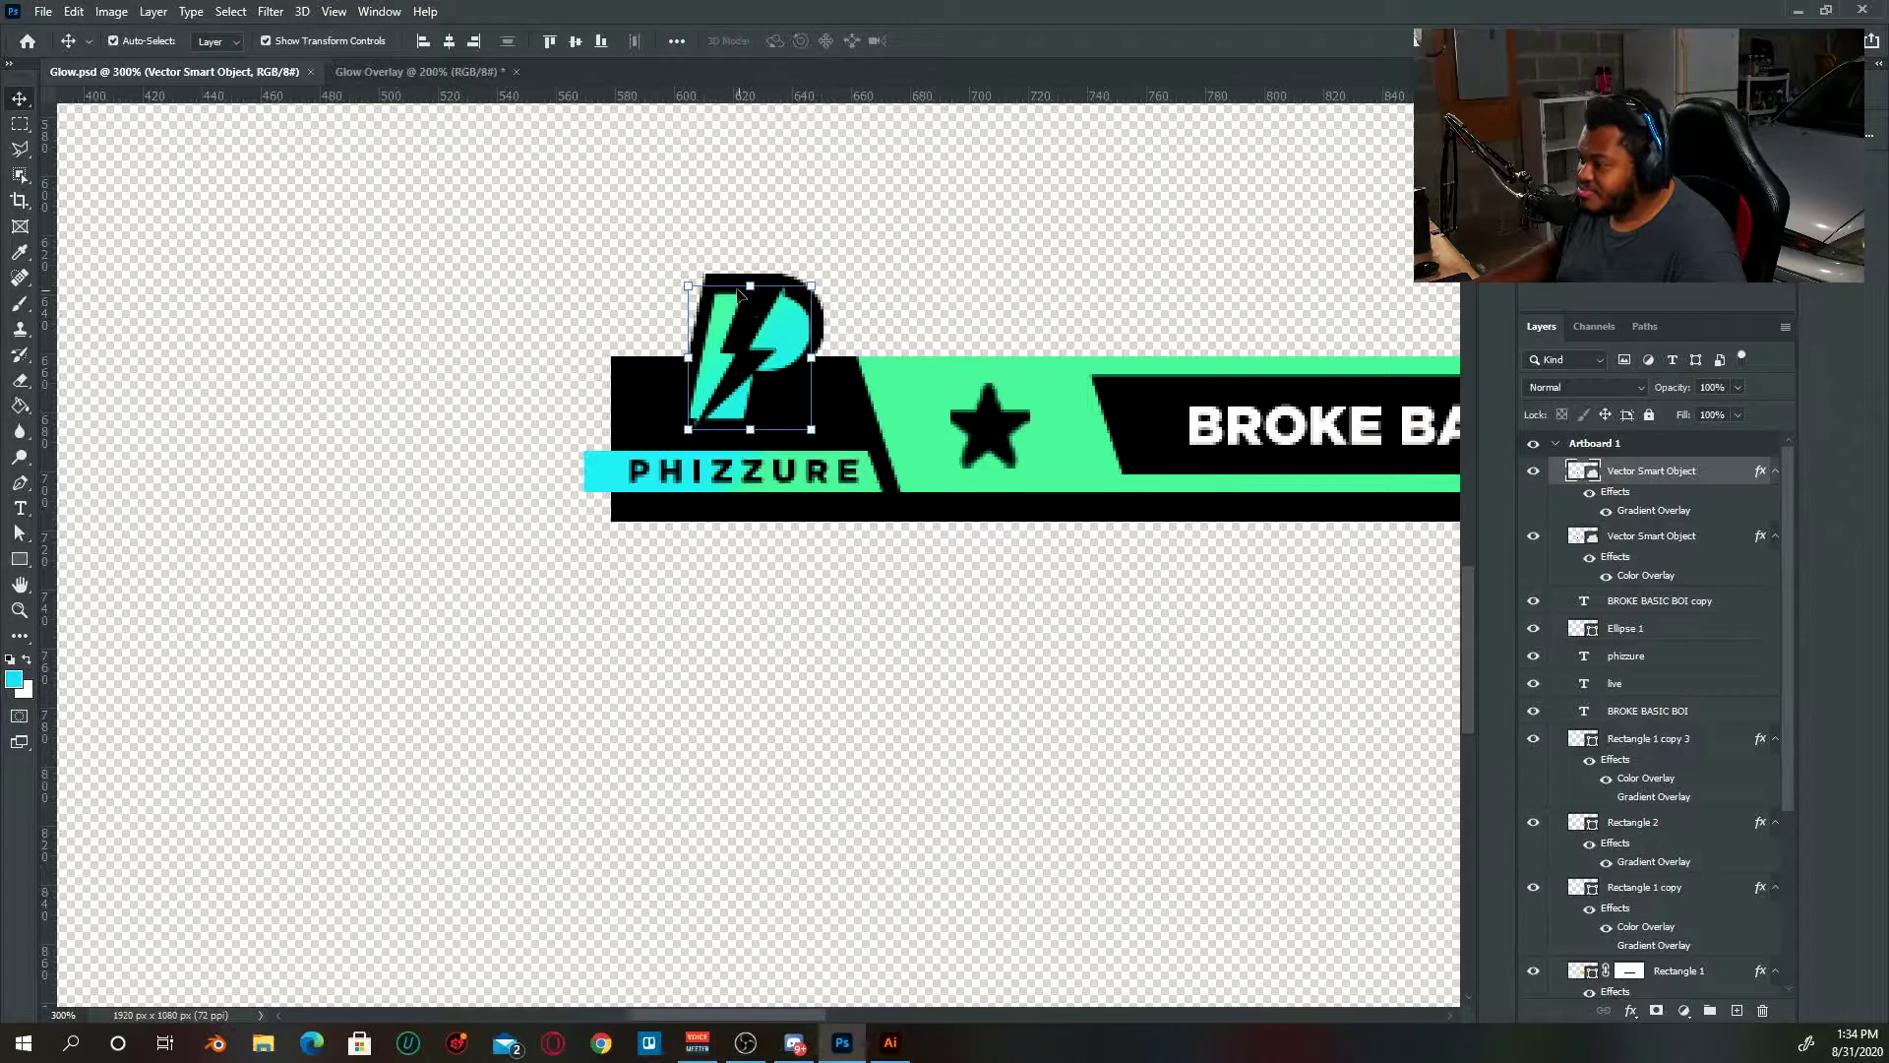
pyautogui.keyDown('shift'); pyautogui.click(762, 313); pyautogui.keyUp('shift')
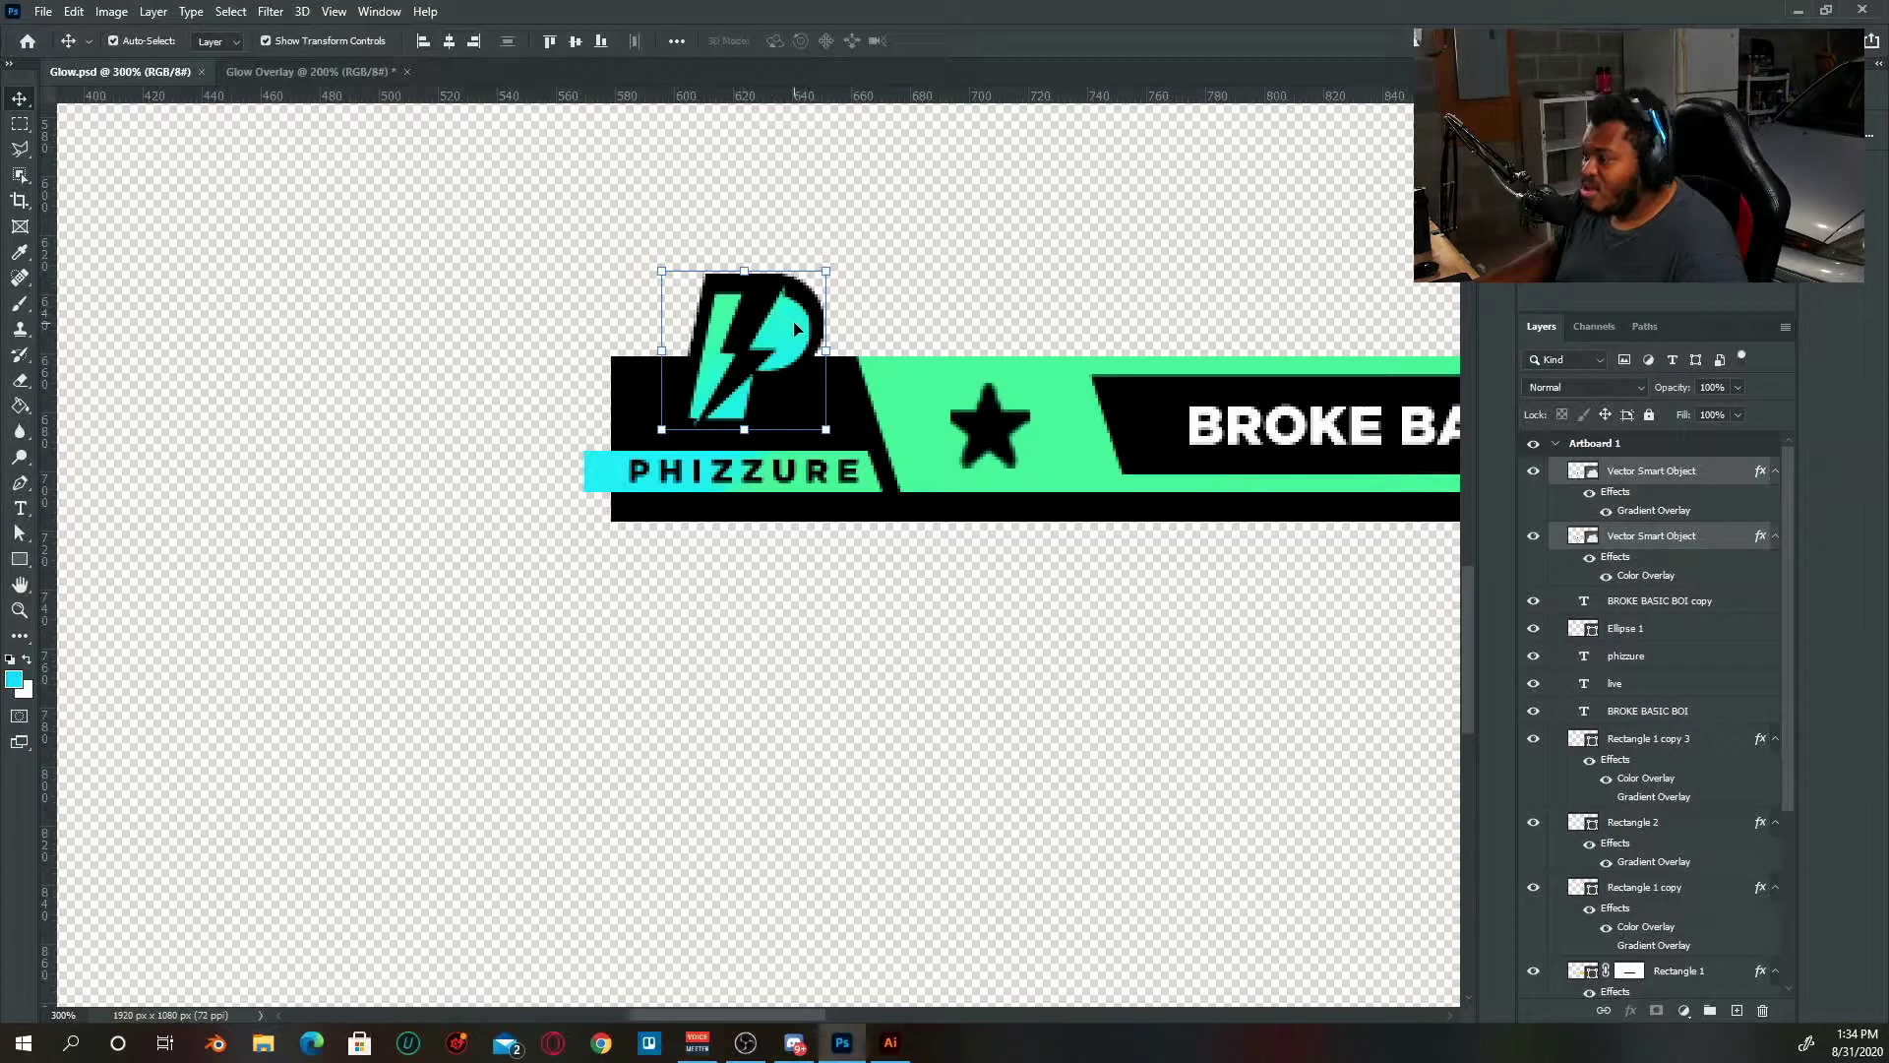
pyautogui.moveTo(797, 328); pyautogui.dragTo(698, 547)
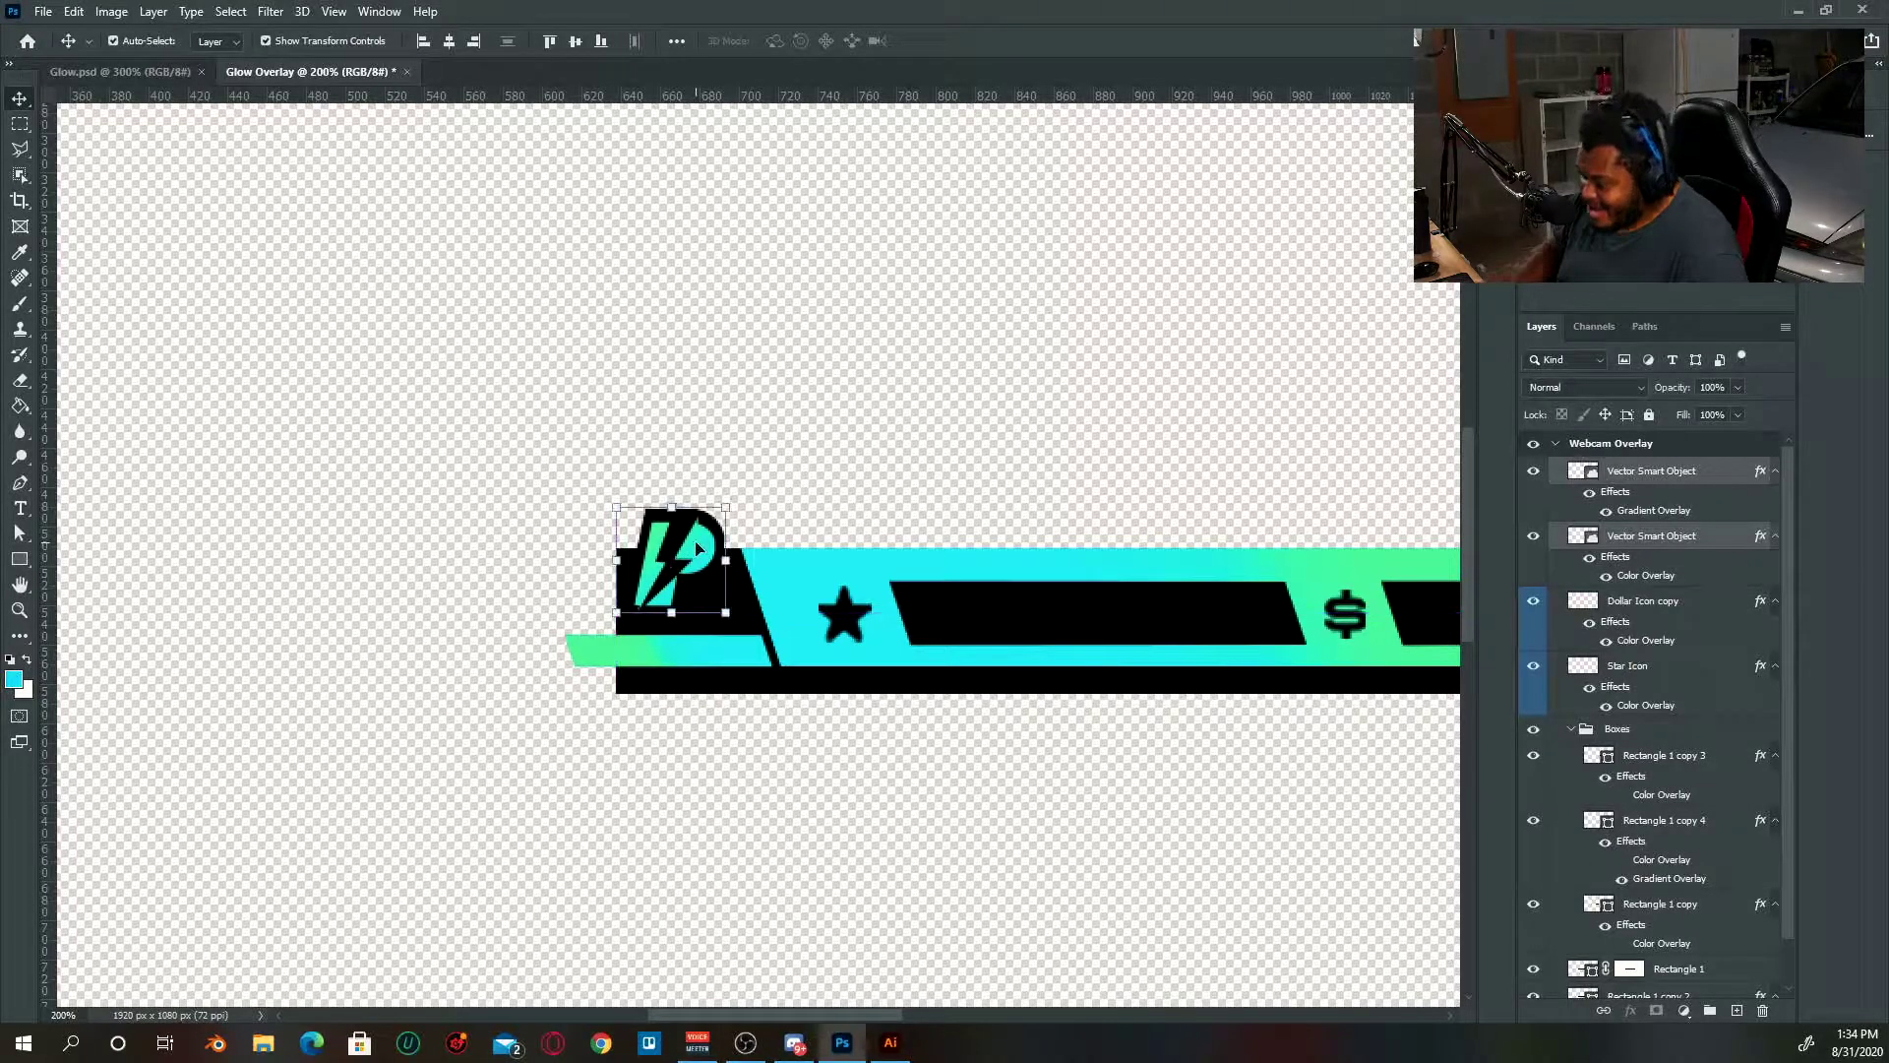
pyautogui.click(764, 463)
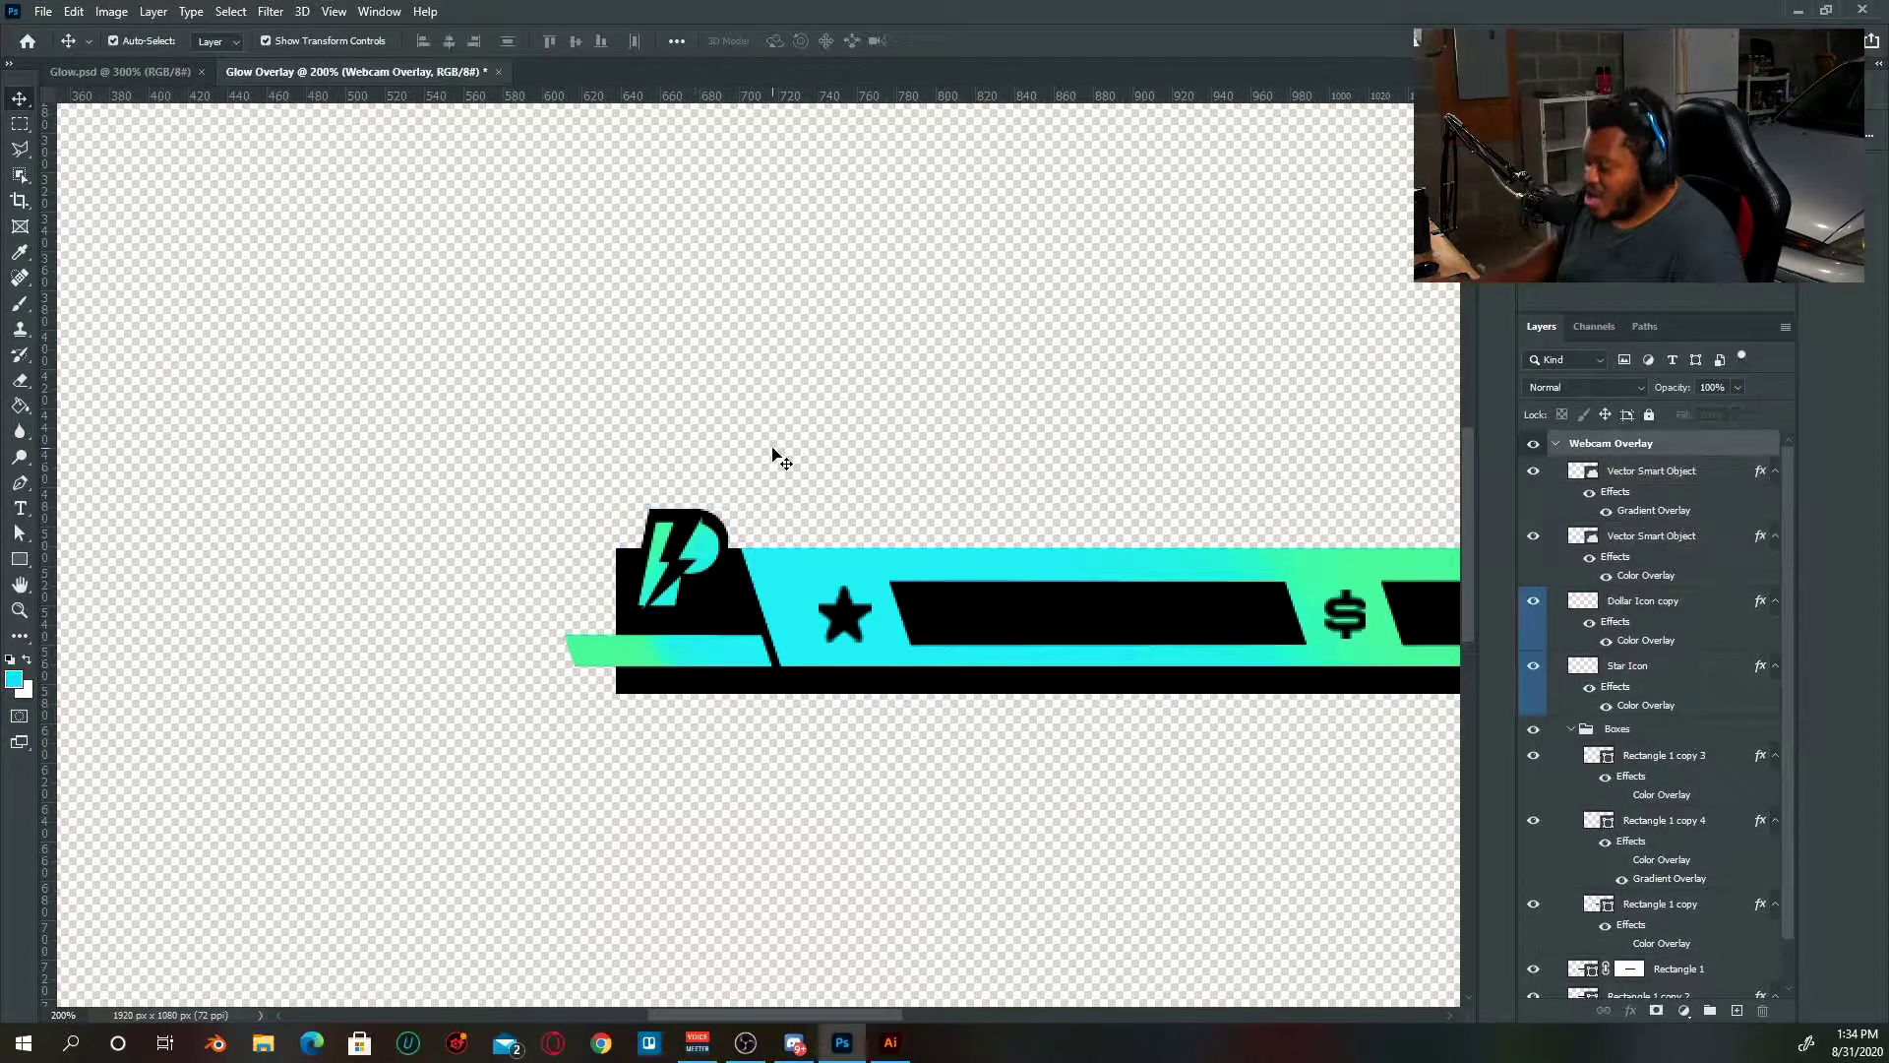
# - Add the text PHIZZURE in black Gotham Black at 10 pt on the small gradient strip
pyautogui.scroll(2, 773, 452)
pyautogui.moveTo(745, 404); pyautogui.dragTo(921, 186)
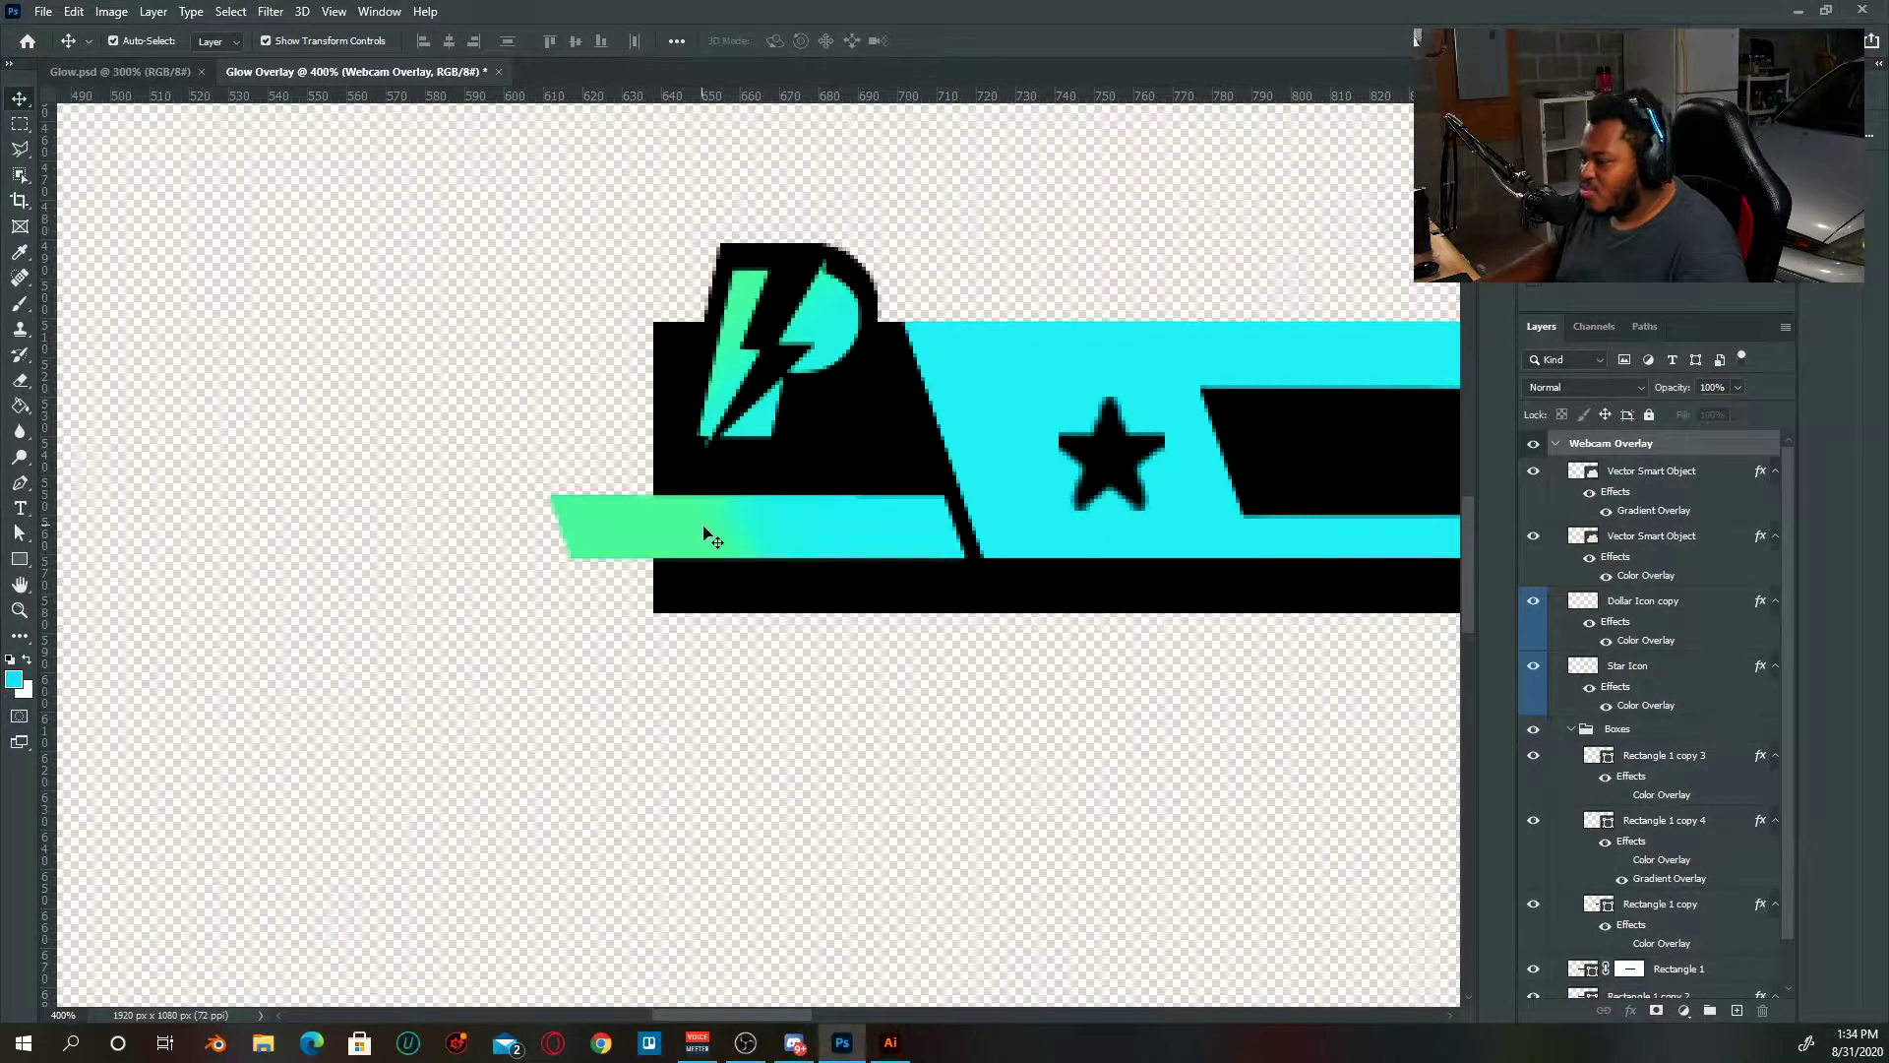
pyautogui.click(21, 509)
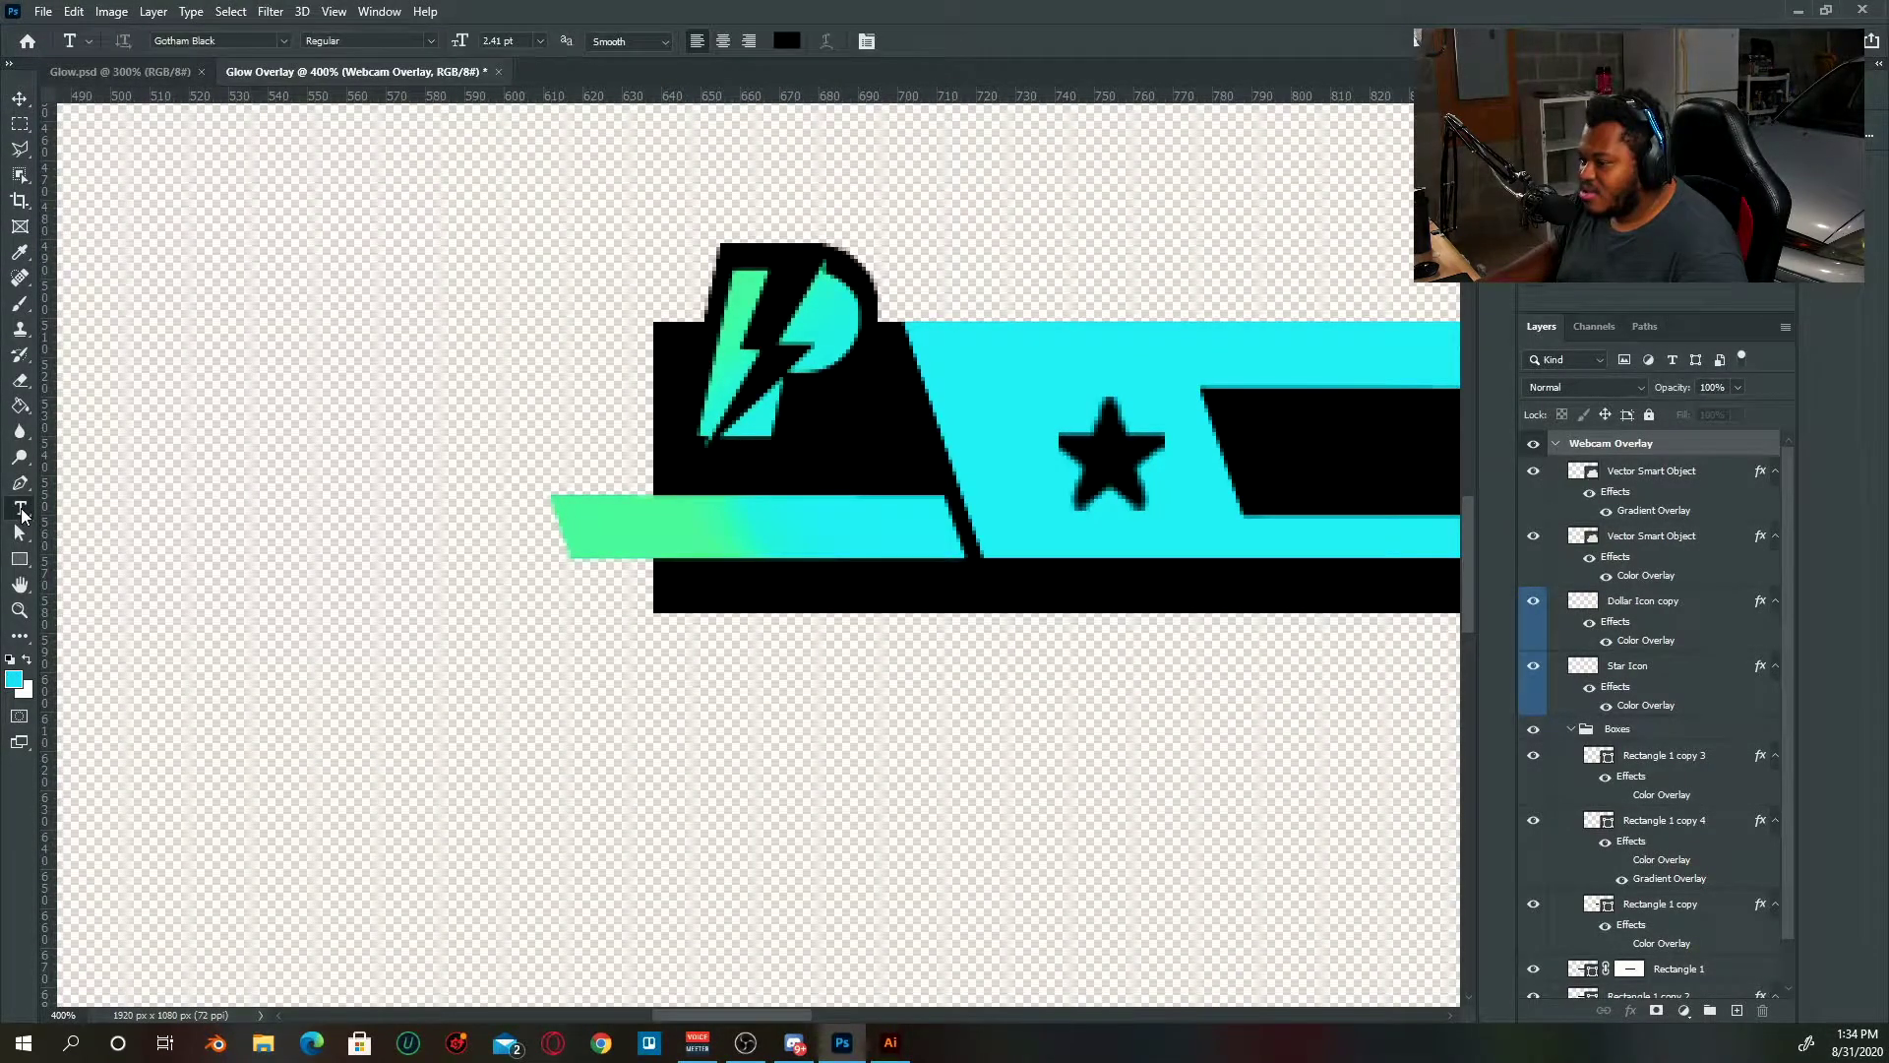
pyautogui.click(616, 530)
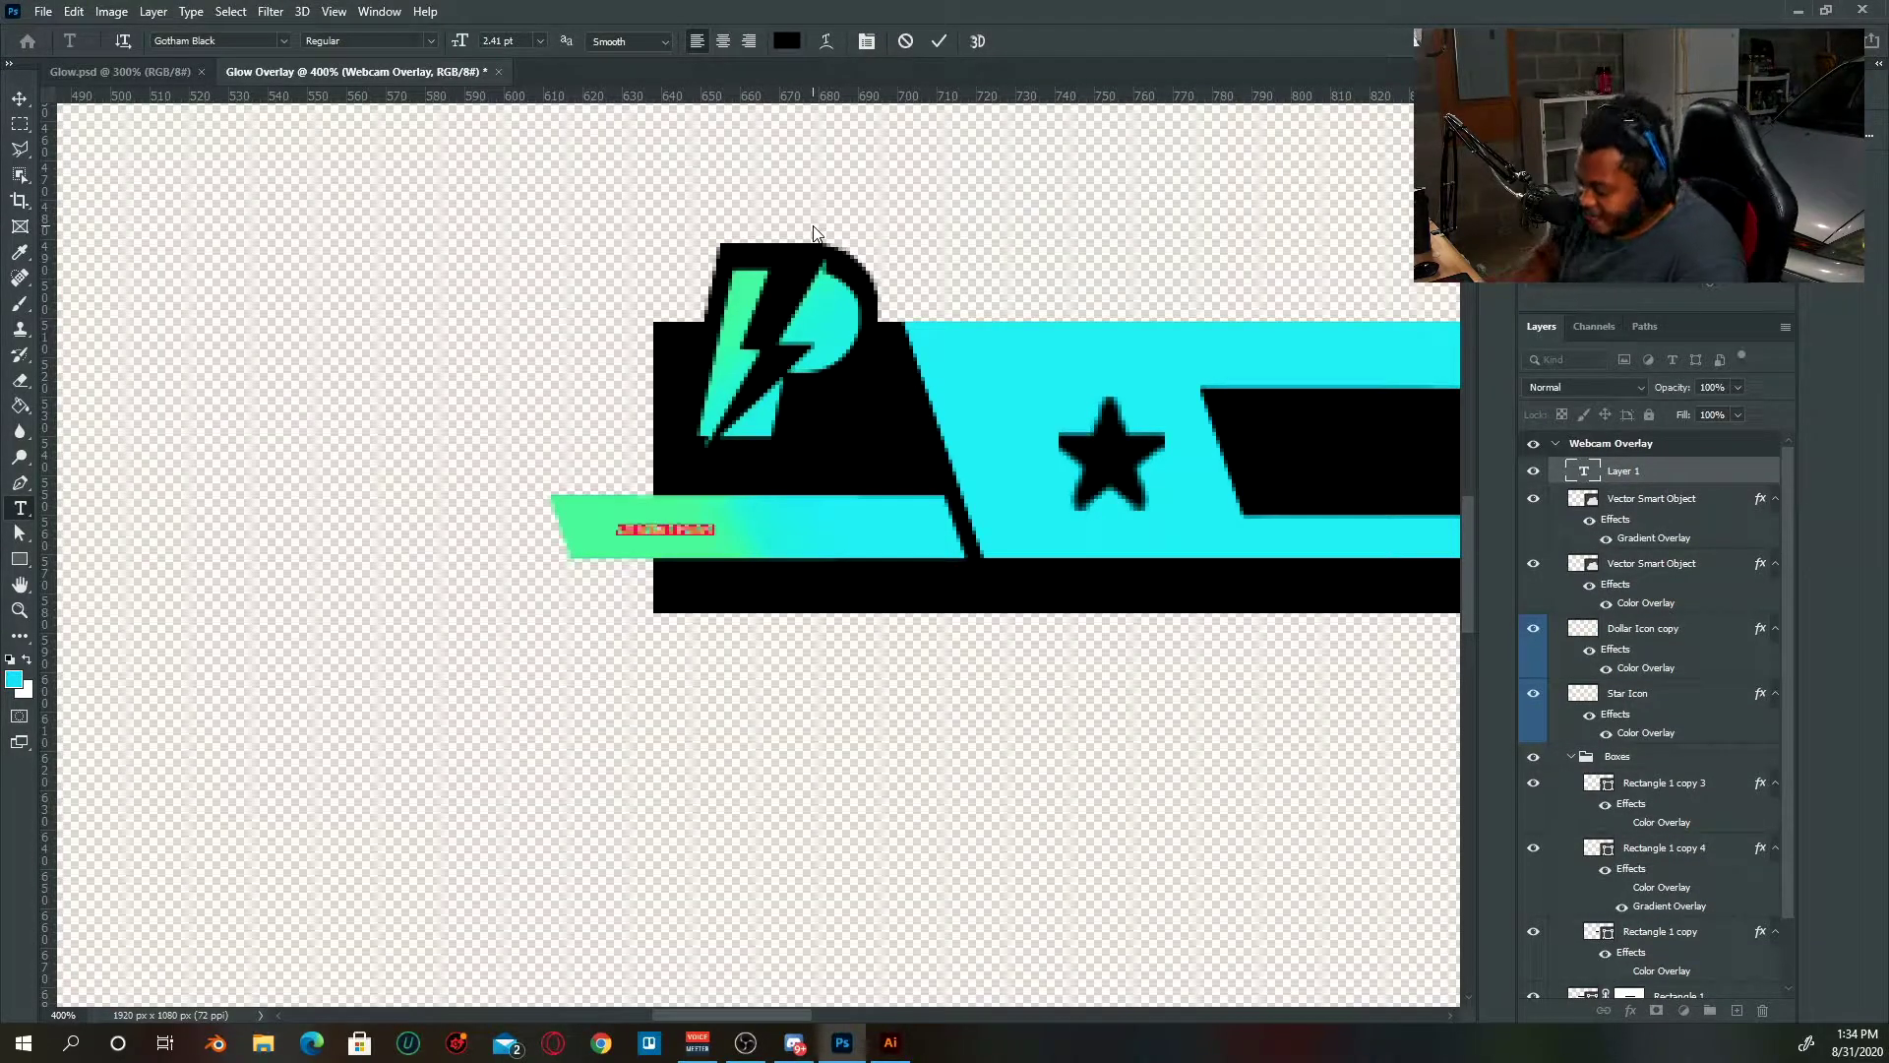
pyautogui.write('S')
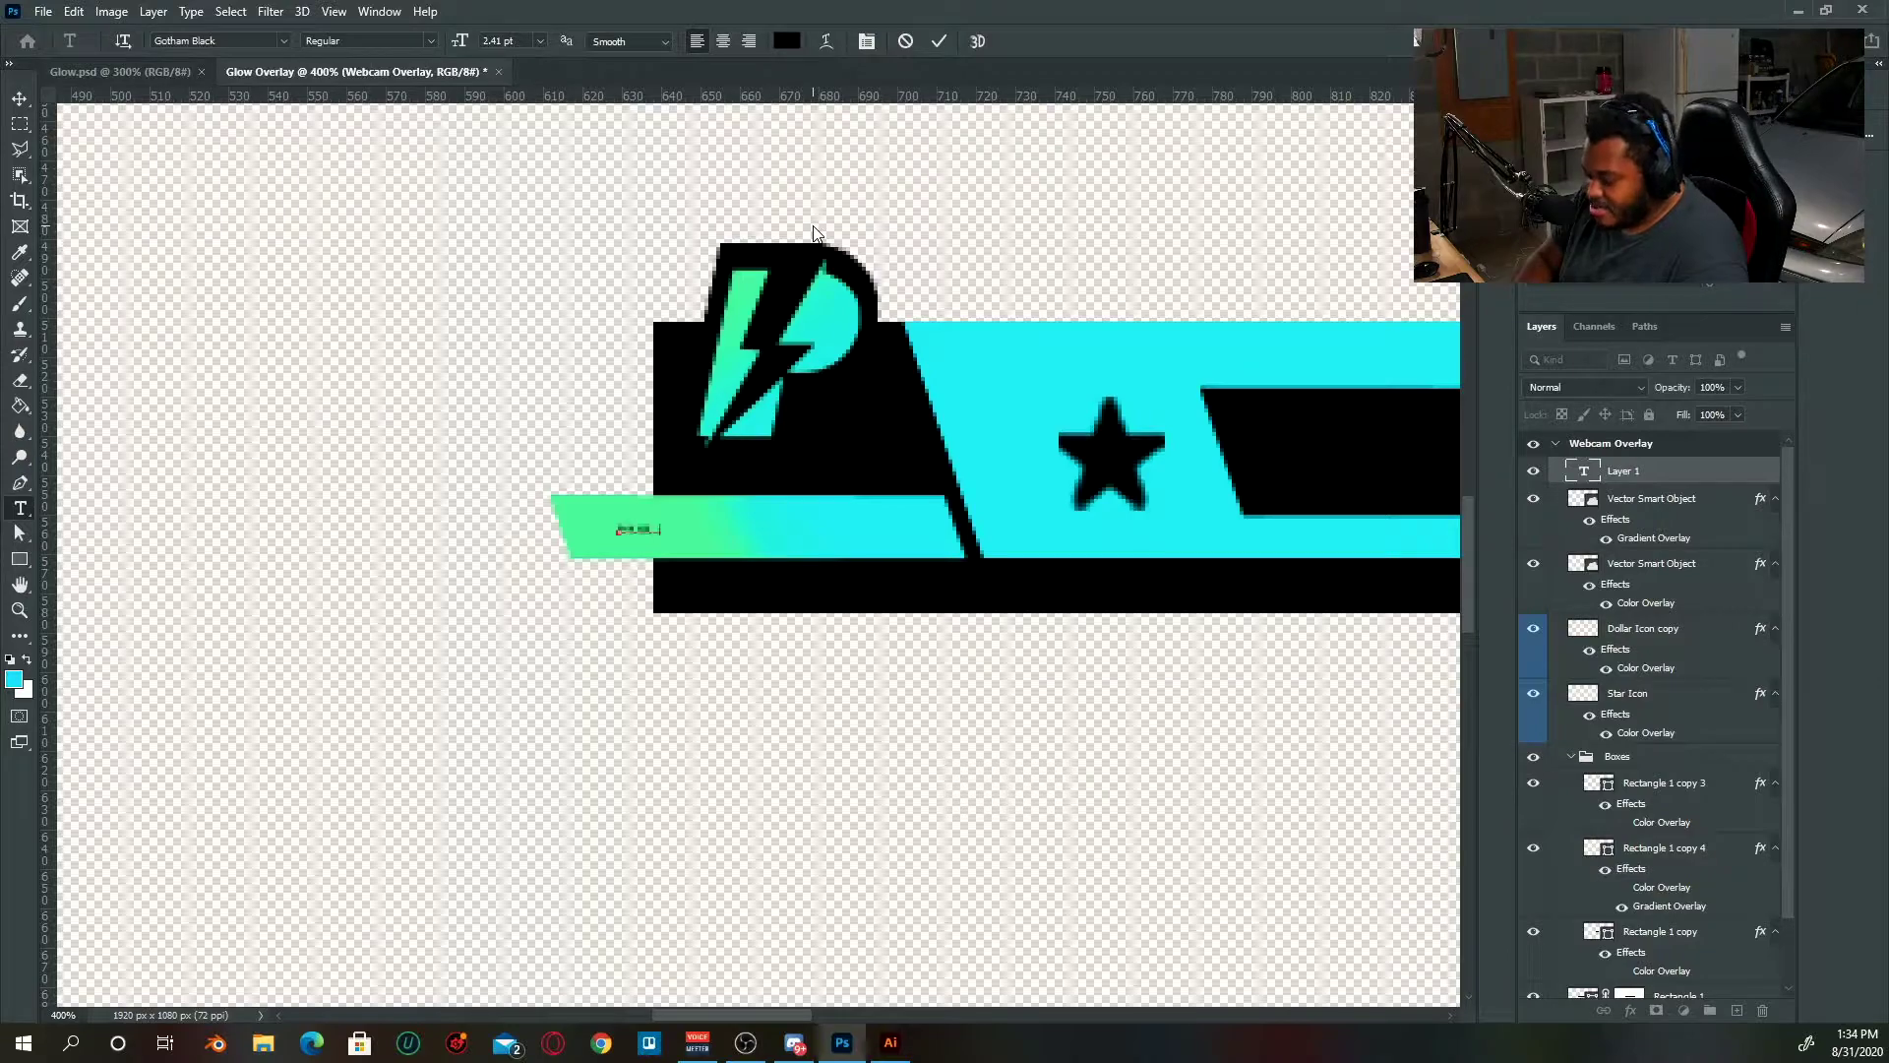
pyautogui.write('ub')
pyautogui.hotkey('ctrl', 'a')
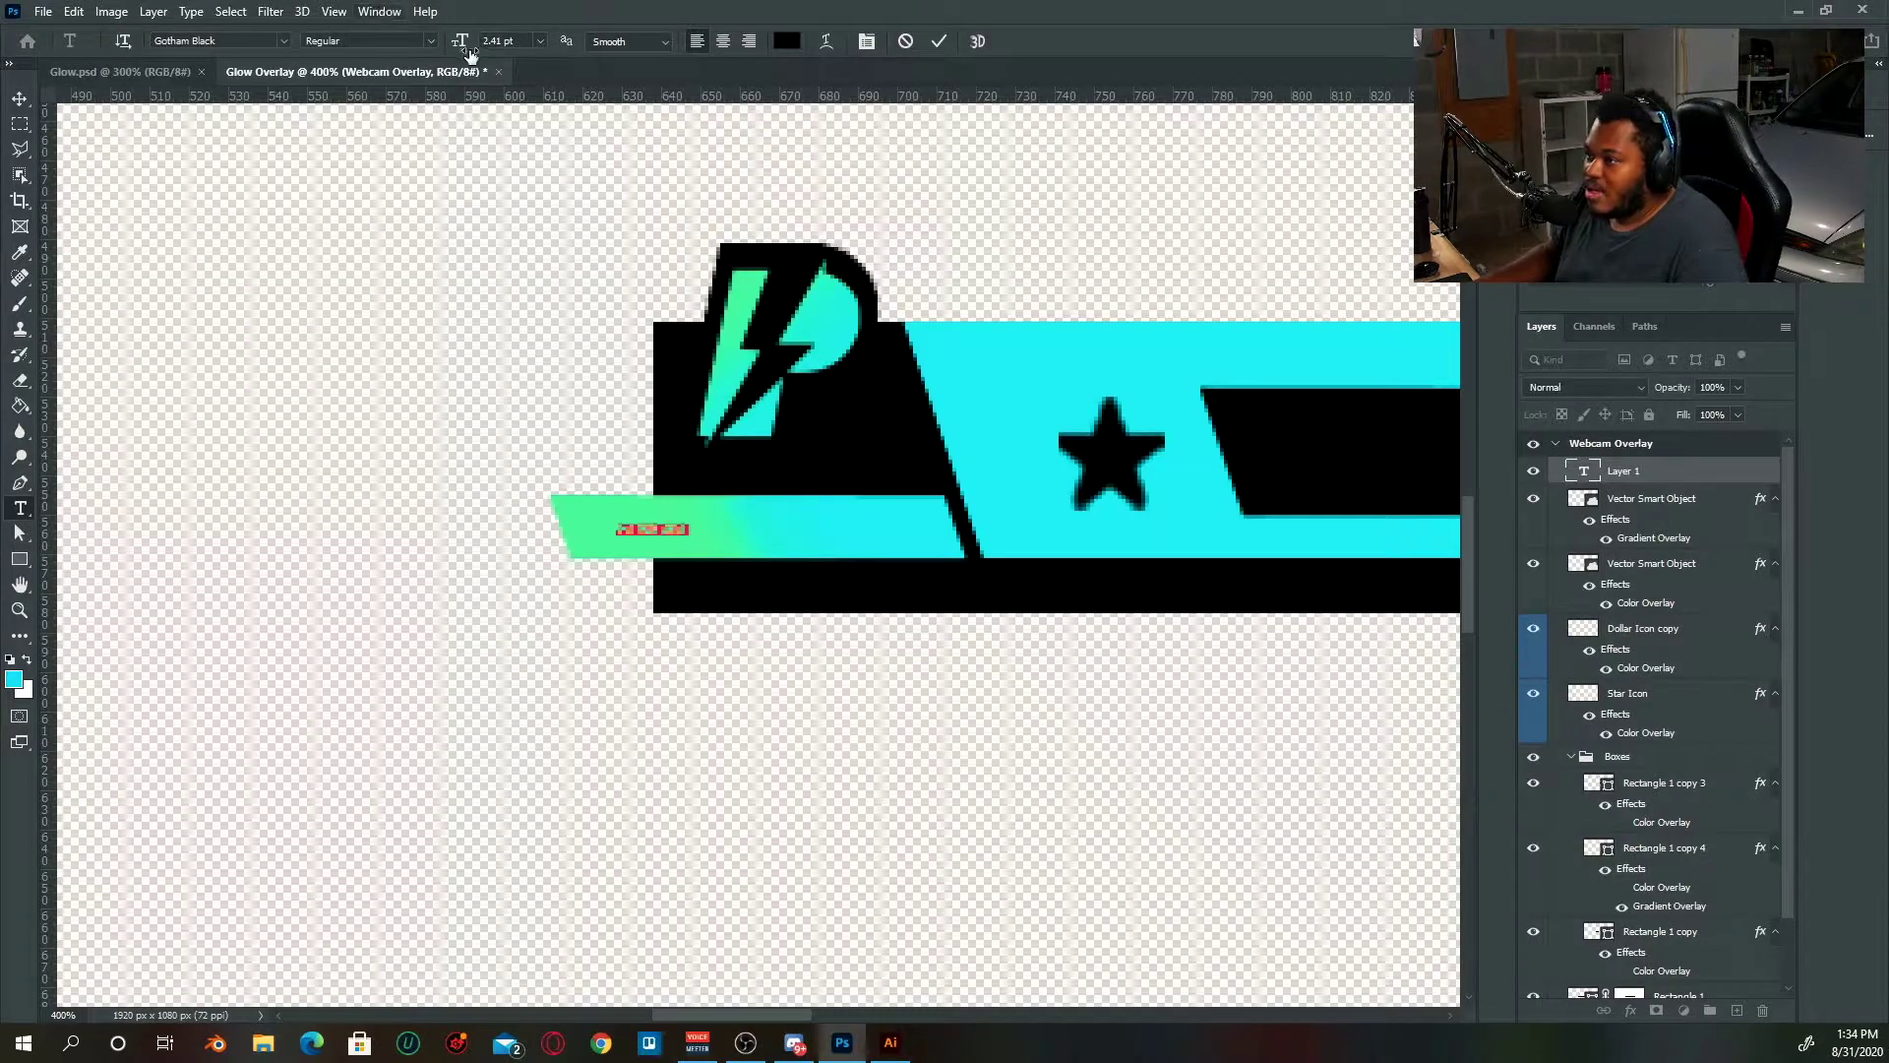
pyautogui.moveTo(469, 52); pyautogui.dragTo(473, 49)
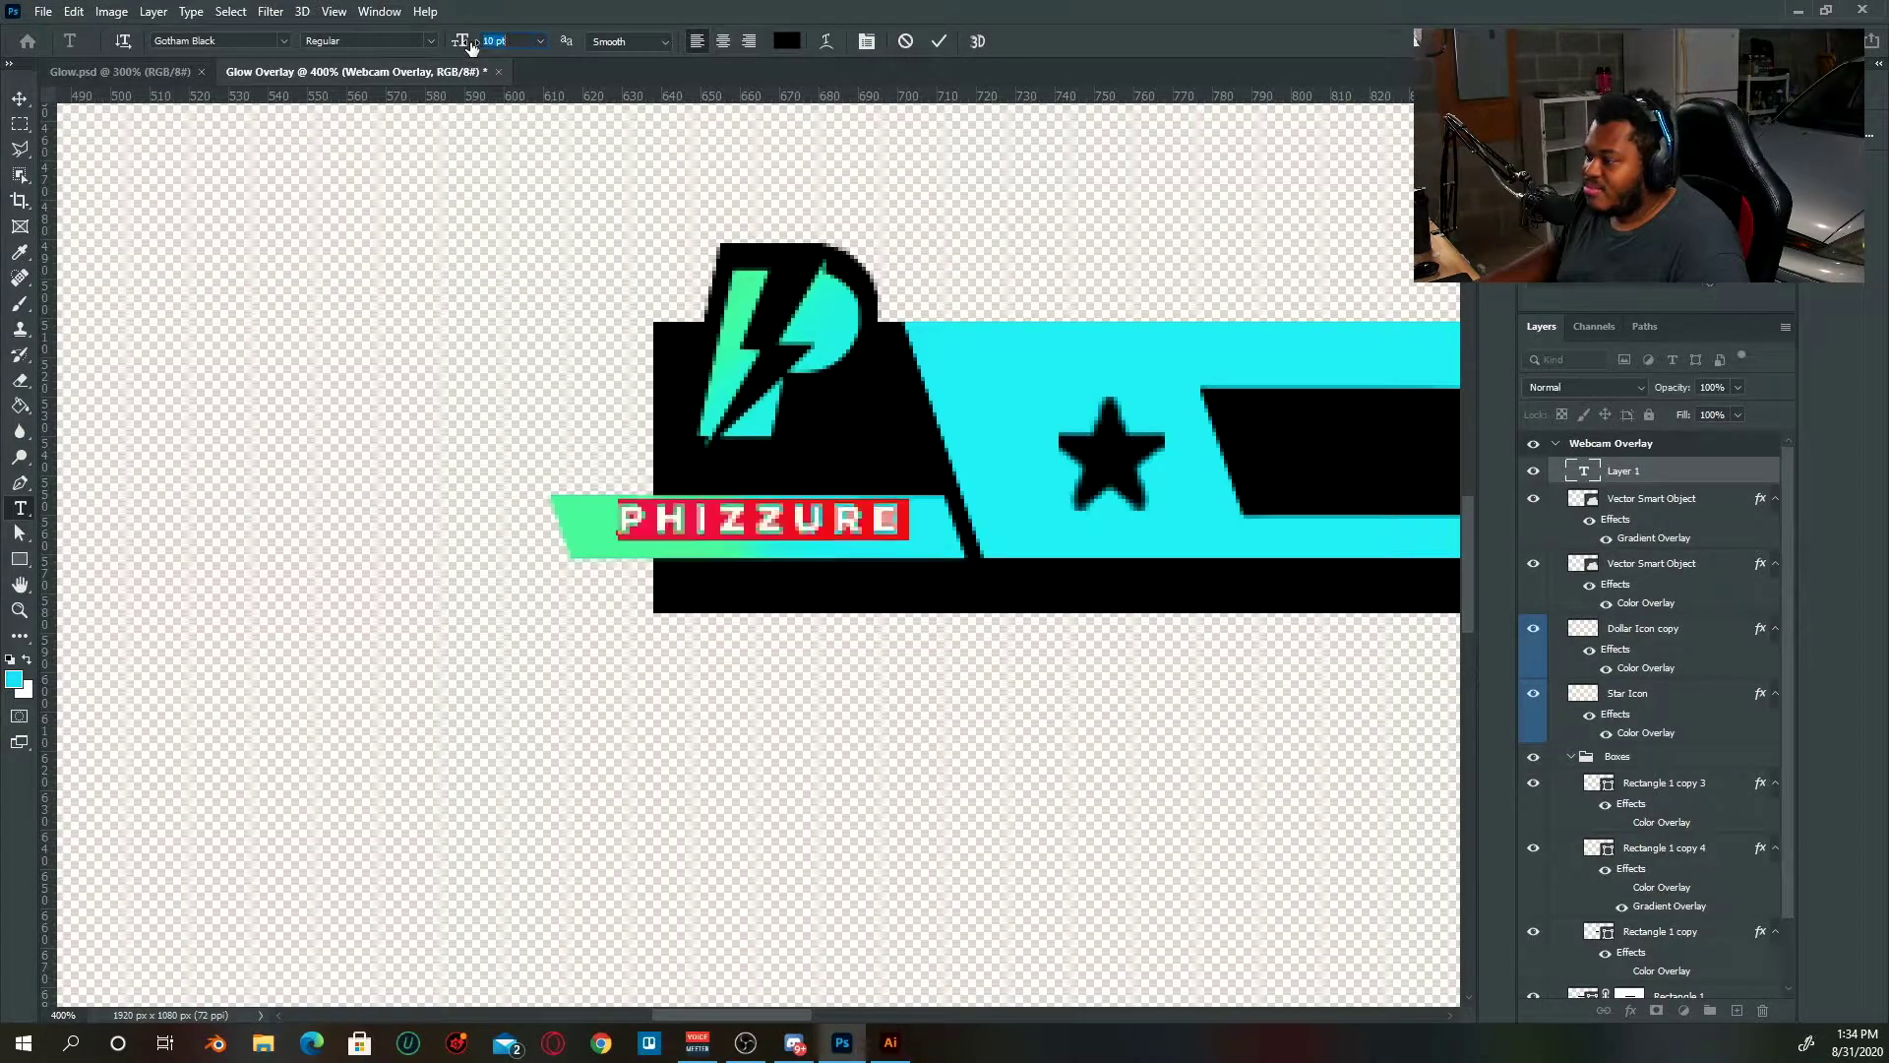
pyautogui.click(940, 41)
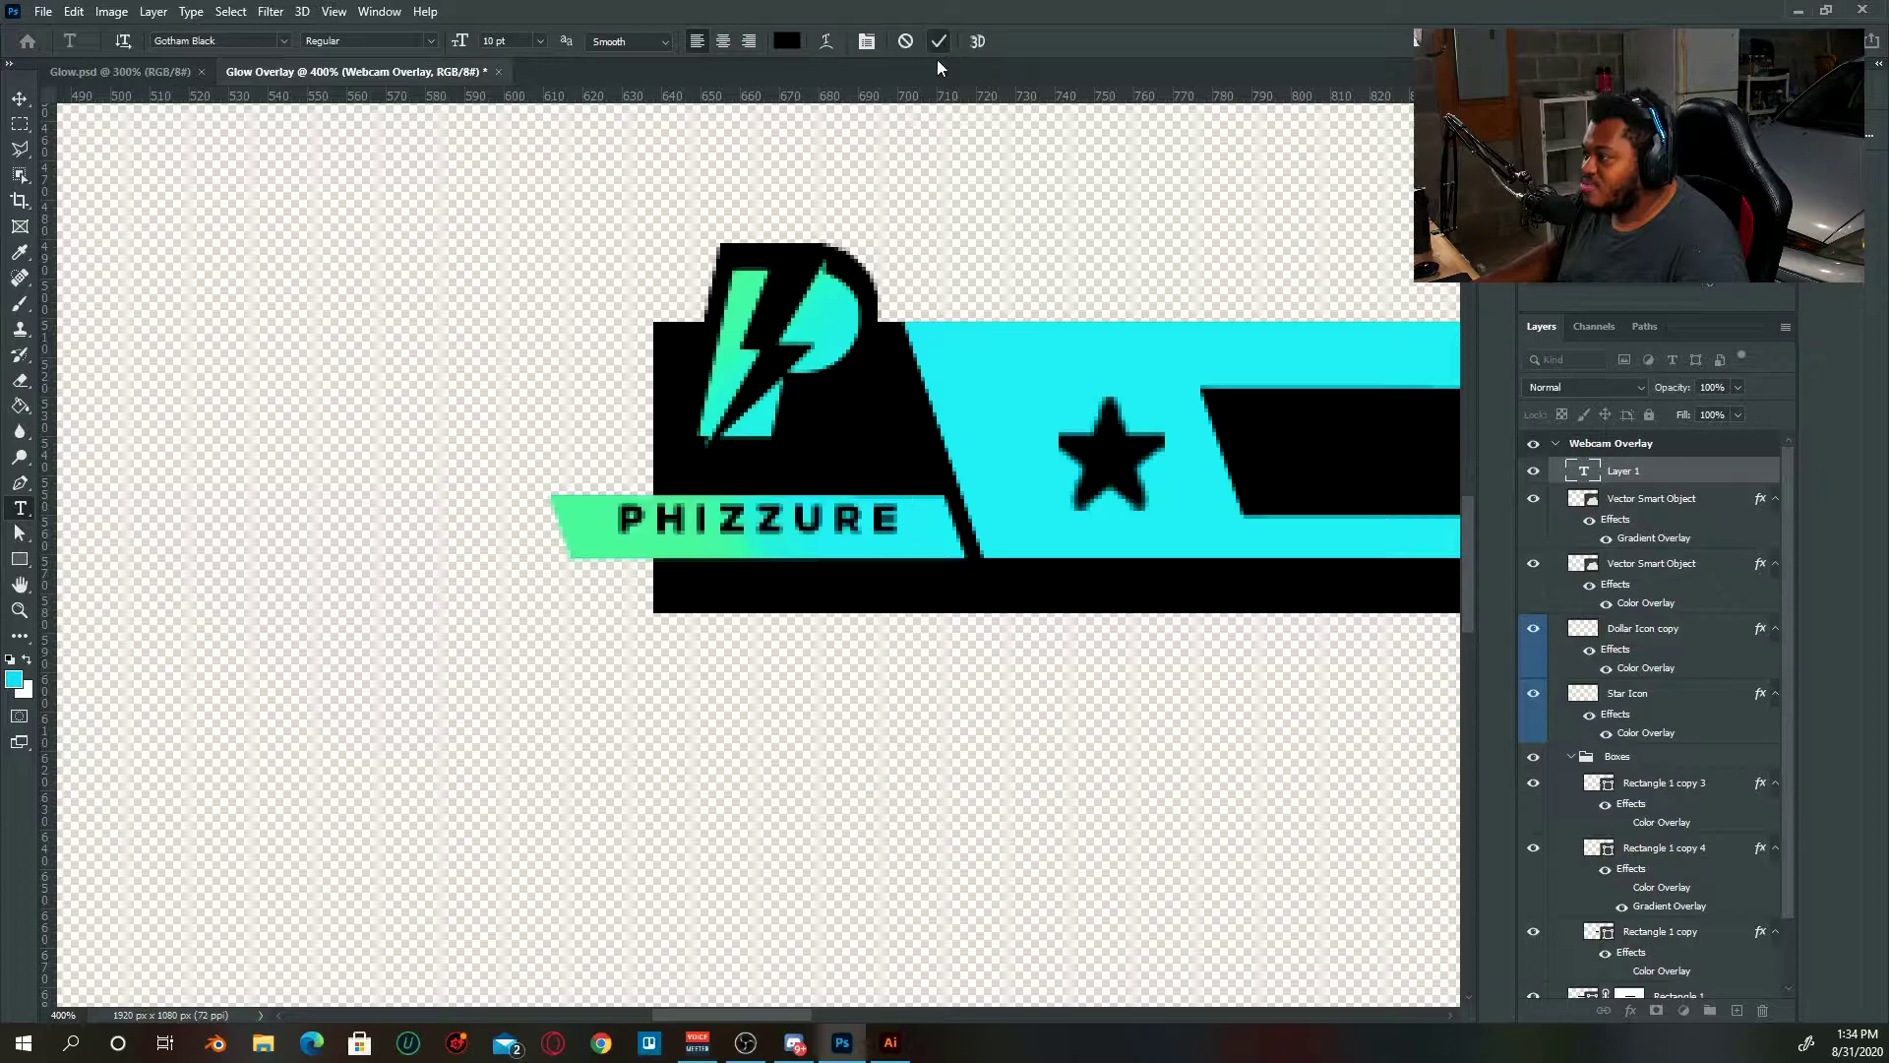
# - Move the PHIZZURE text down 2 px to centre it vertically in its strip, and check the whole bar
pyautogui.click(19, 99)
pyautogui.press('Down')
pyautogui.press('Down')
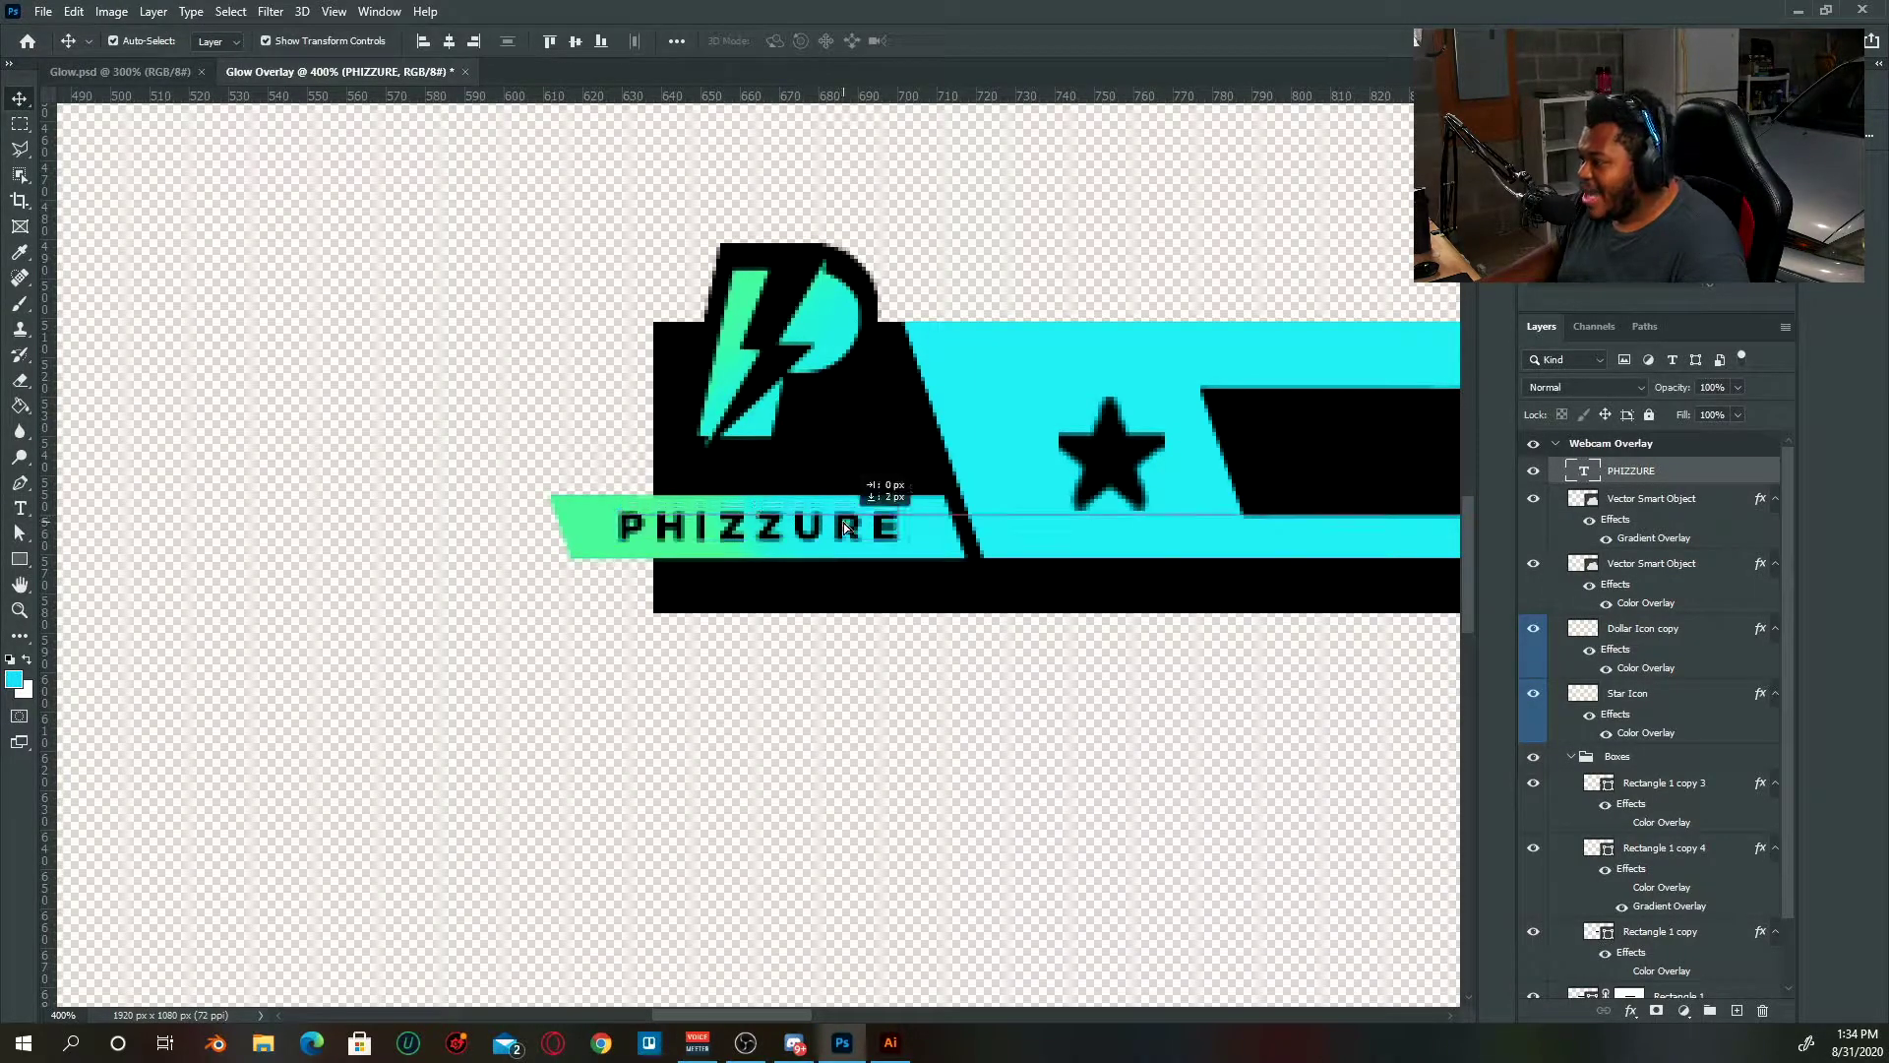
pyautogui.hotkey('ctrl', '-')
pyautogui.hotkey('ctrl', '-')
pyautogui.hotkey('ctrl', '-')
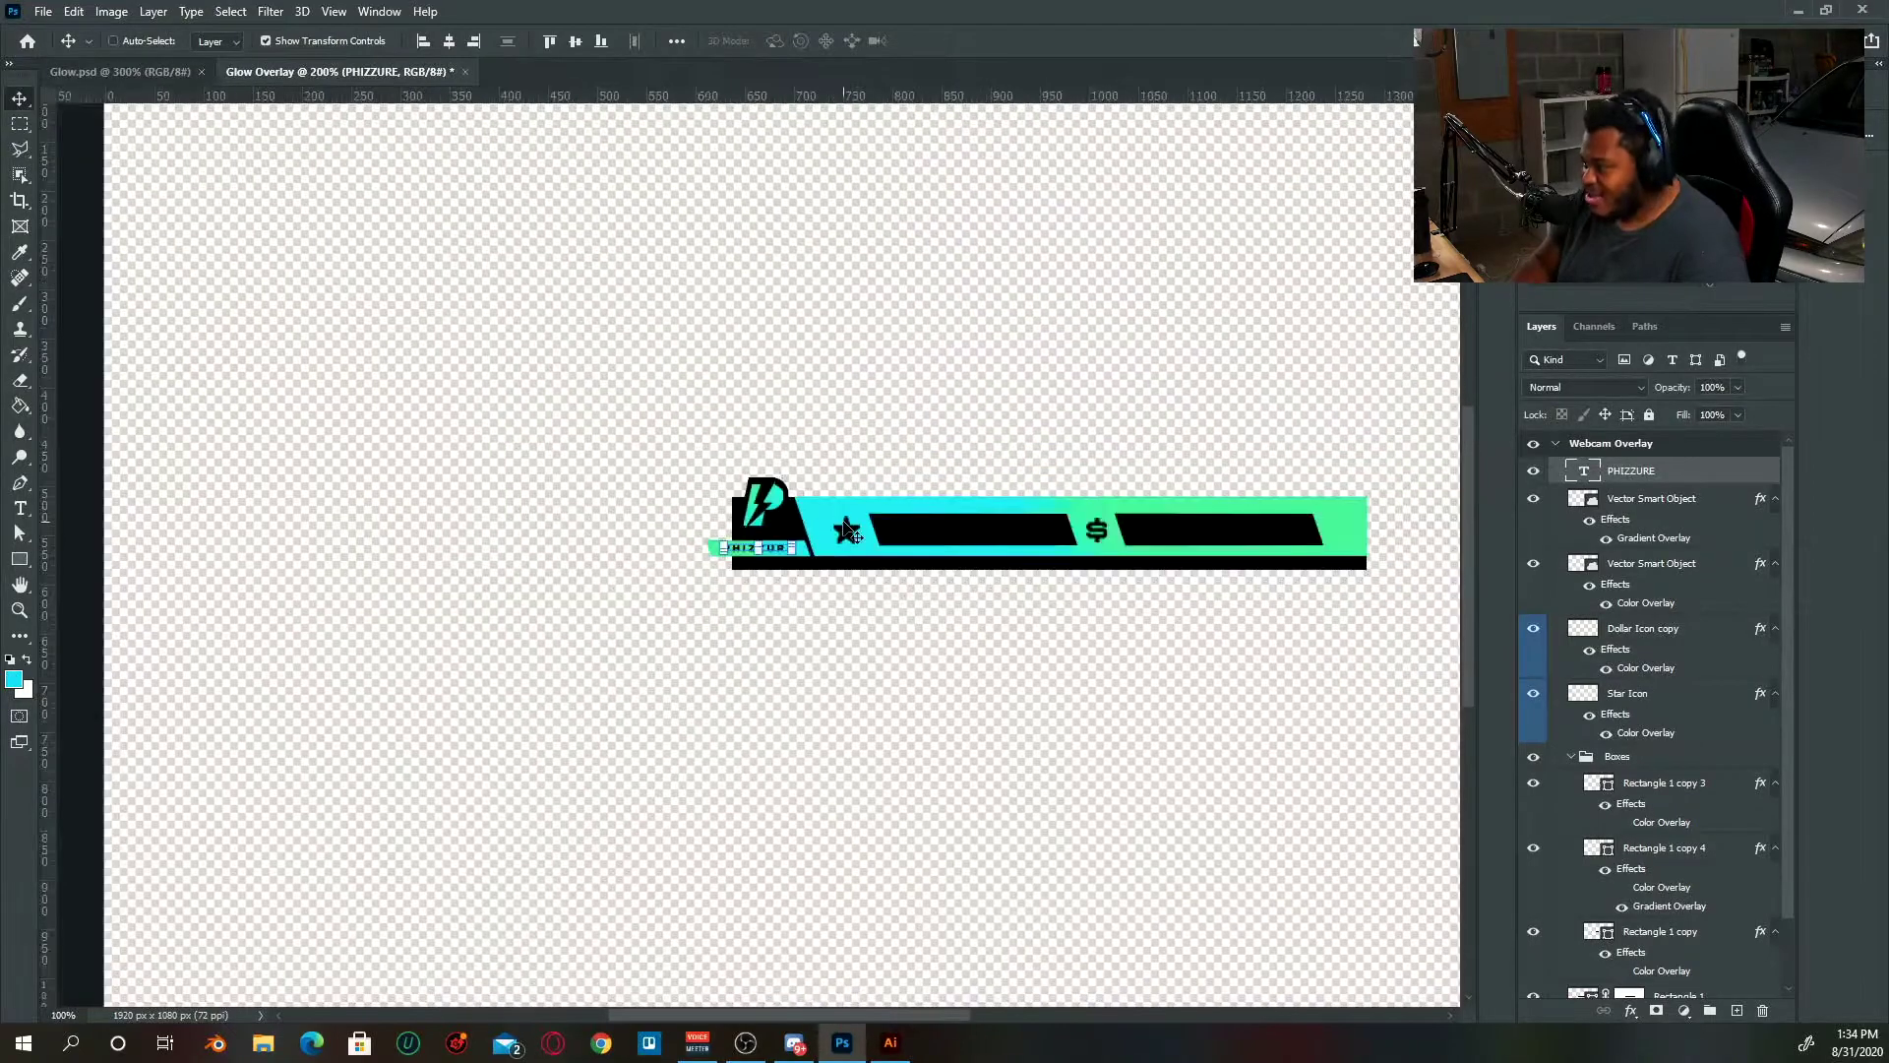
pyautogui.moveTo(1059, 443); pyautogui.dragTo(727, 418)
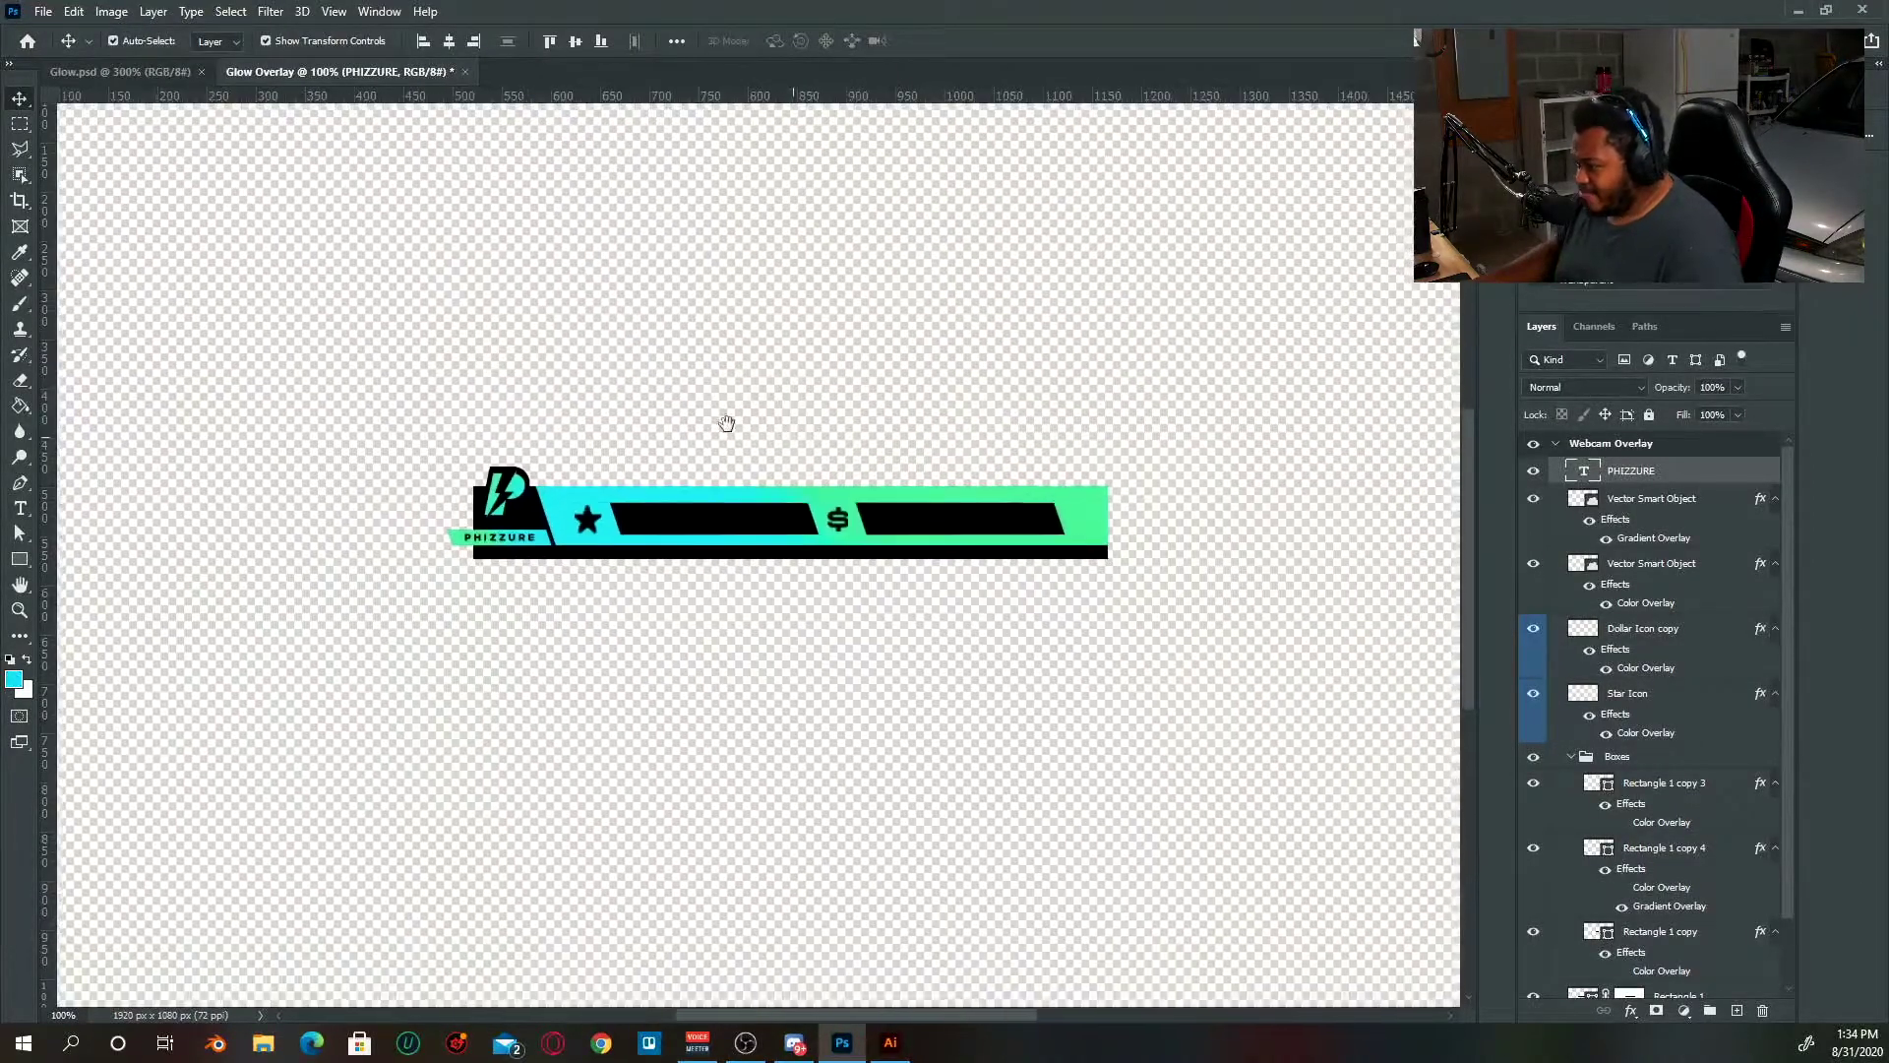